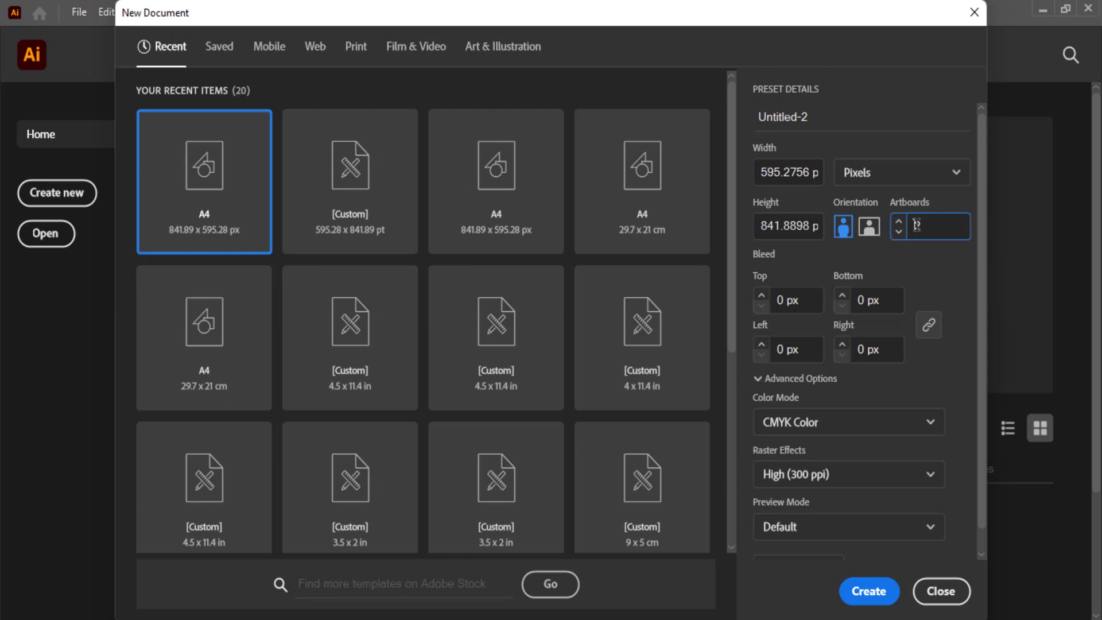
Create a portrait CMYK document of 595.2756 × 841.8898 px with two artboards
drag(933, 224, 908, 225)
click(869, 591)
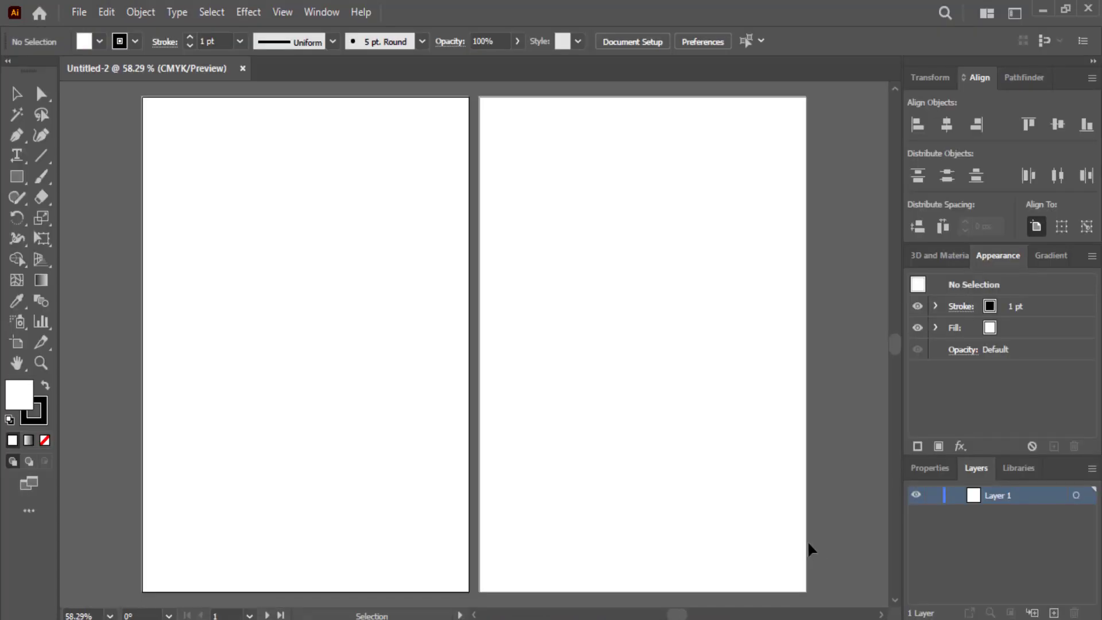
Draw a white rectangle covering the first artboard and adjust its top edge
click(16, 177)
drag(468, 93, 142, 593)
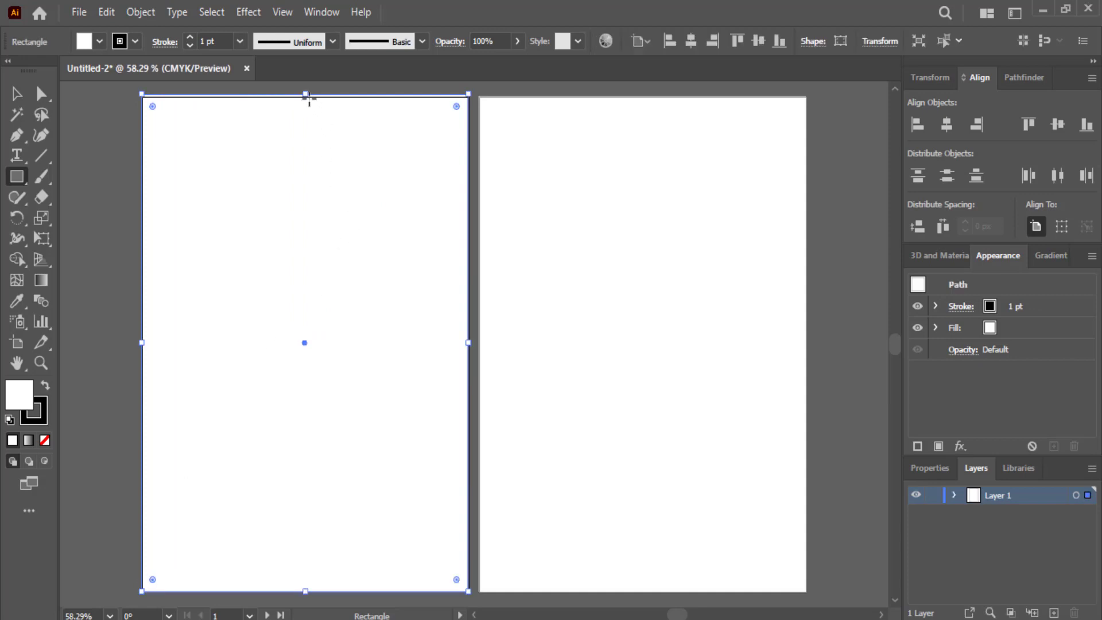
drag(307, 95, 305, 174)
scroll(209, 214, down, 3)
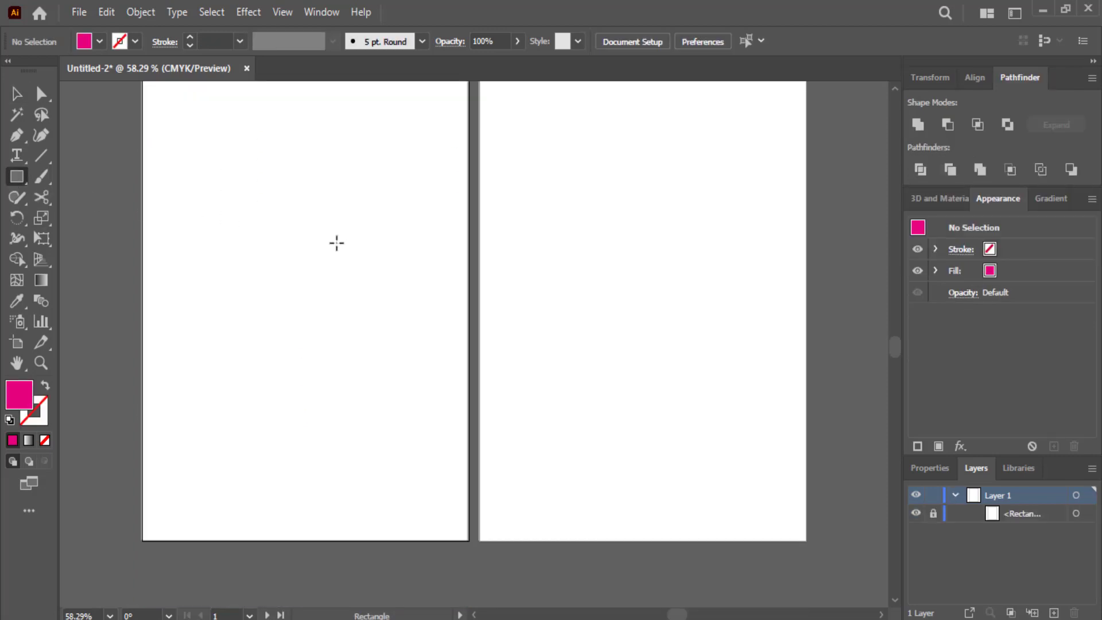
Draw a large black ellipse without a stroke over the lower part of the first artboard and shift it to overlap the artboard's right edge
click(87, 43)
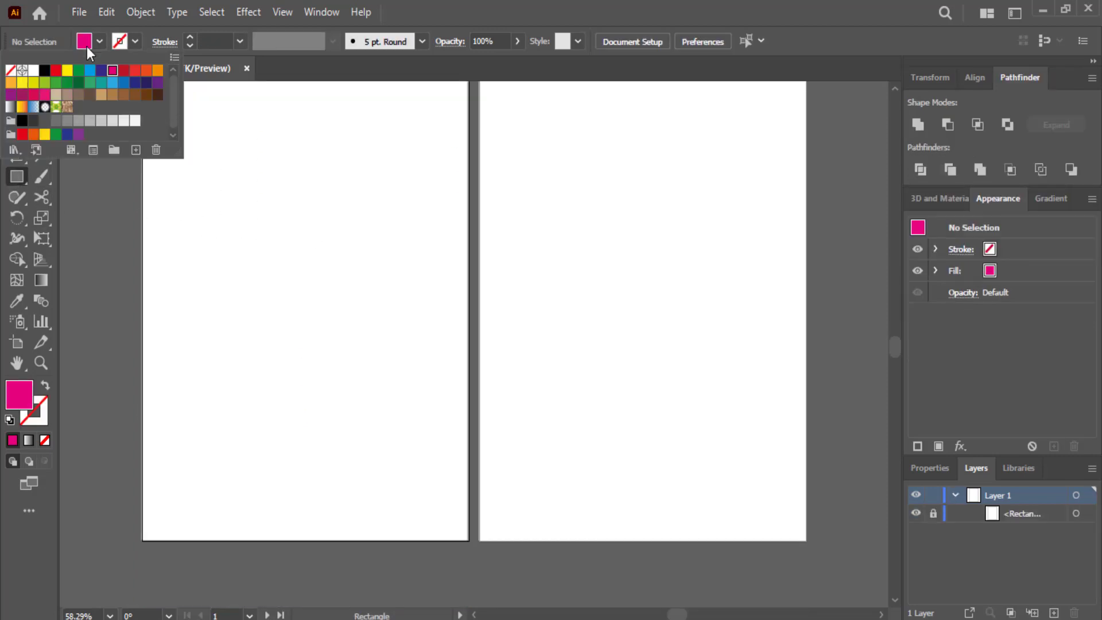
click(37, 73)
click(16, 178)
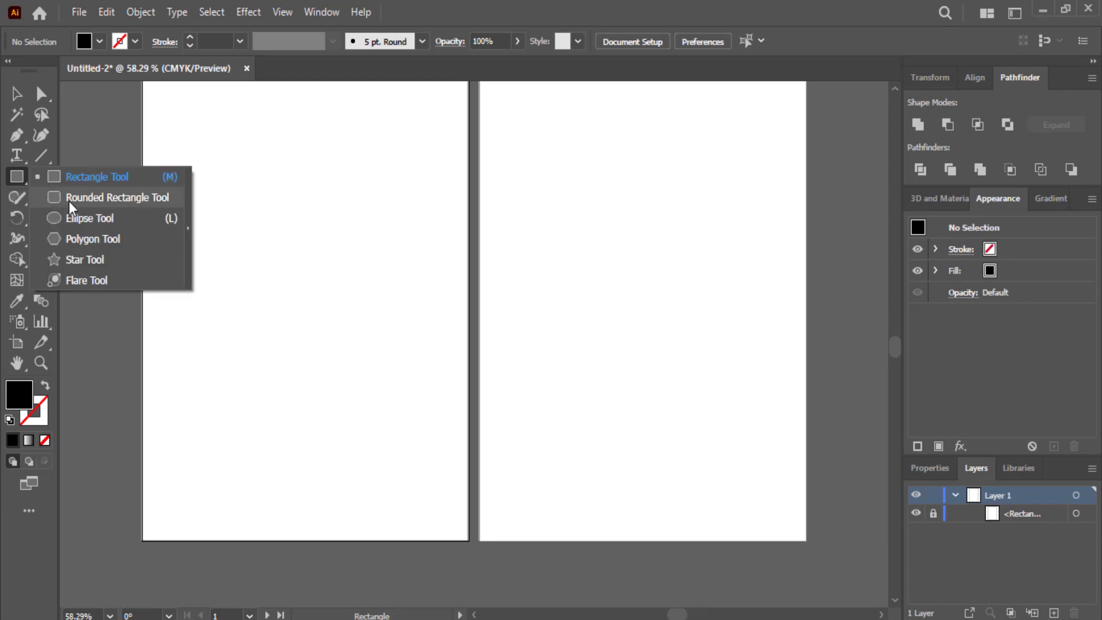
click(76, 221)
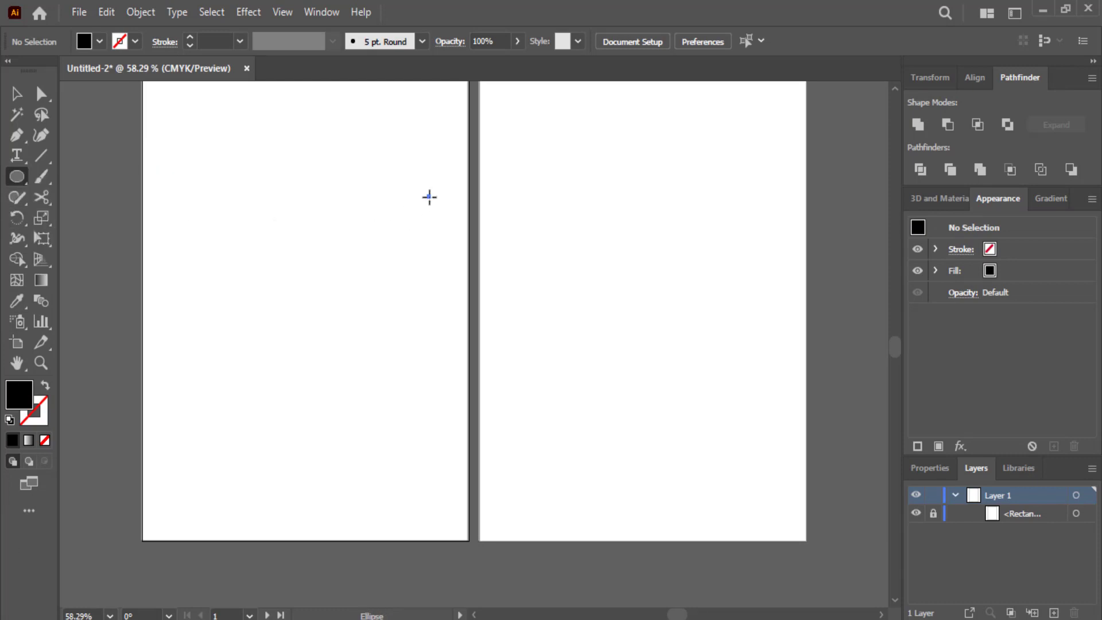
drag(429, 197, 120, 526)
key(v)
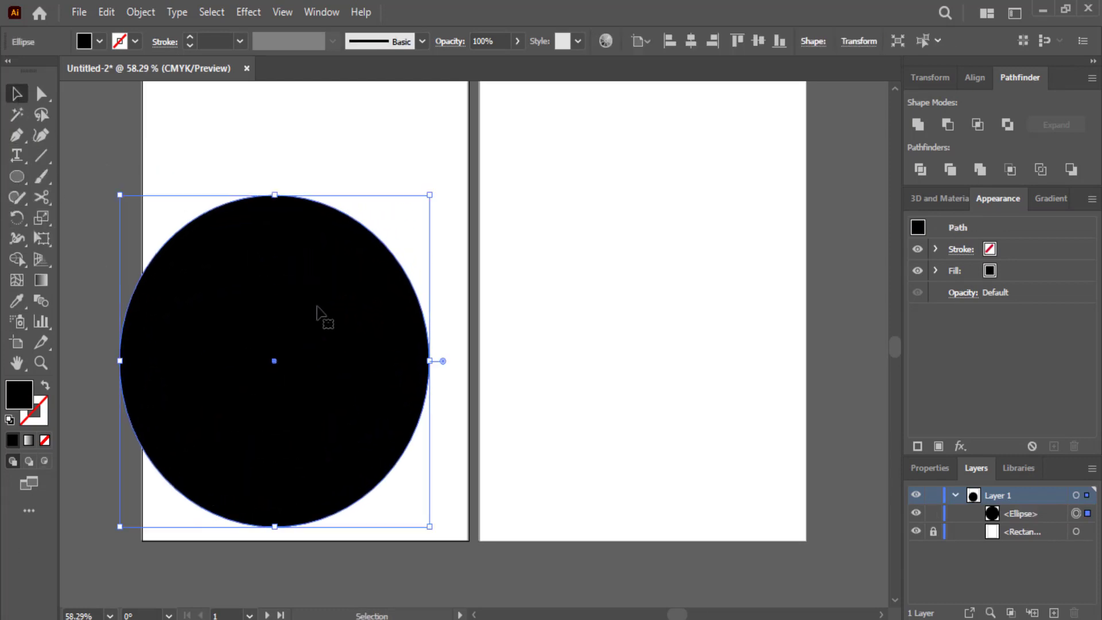
drag(317, 311, 370, 290)
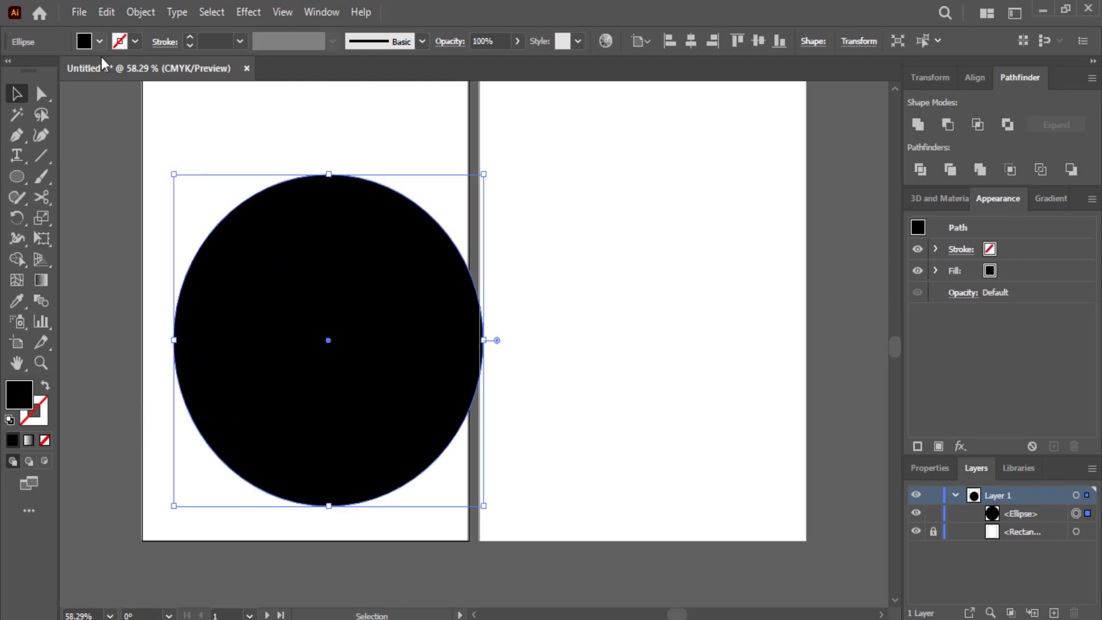
Paste a copy of the black ellipse in front of the original and scale it down about its centre
click(105, 16)
click(132, 96)
click(106, 15)
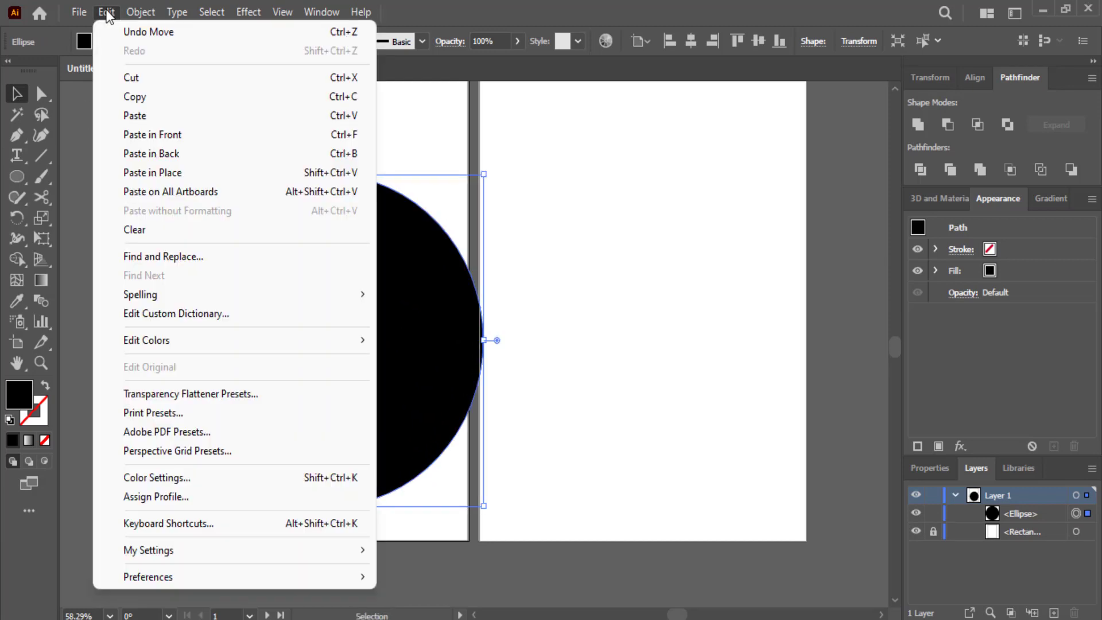
click(154, 153)
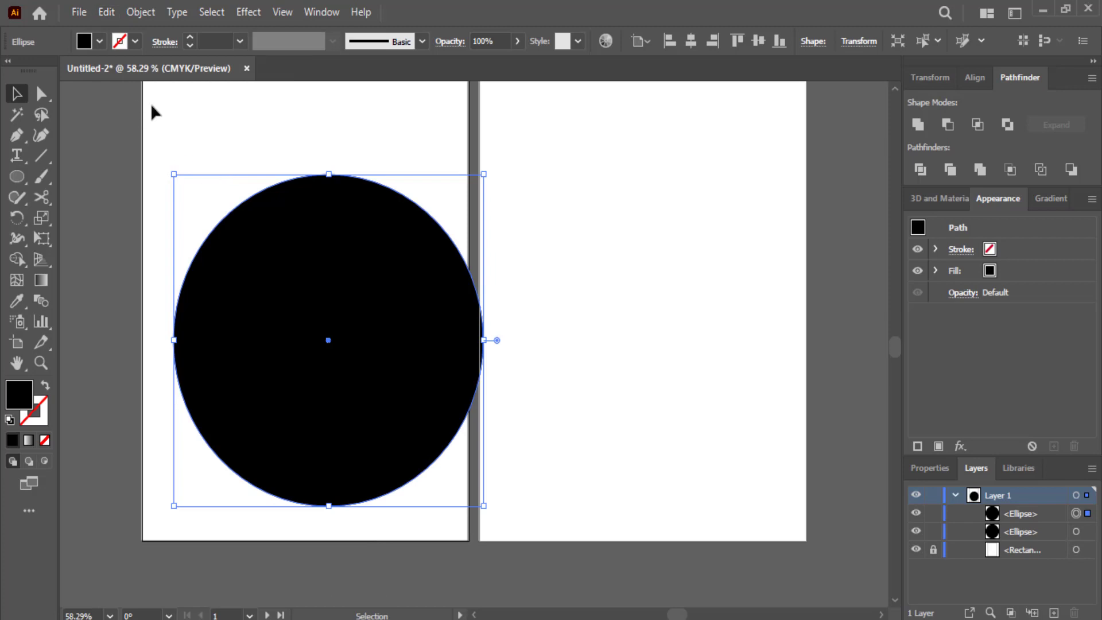
drag(484, 174, 443, 221)
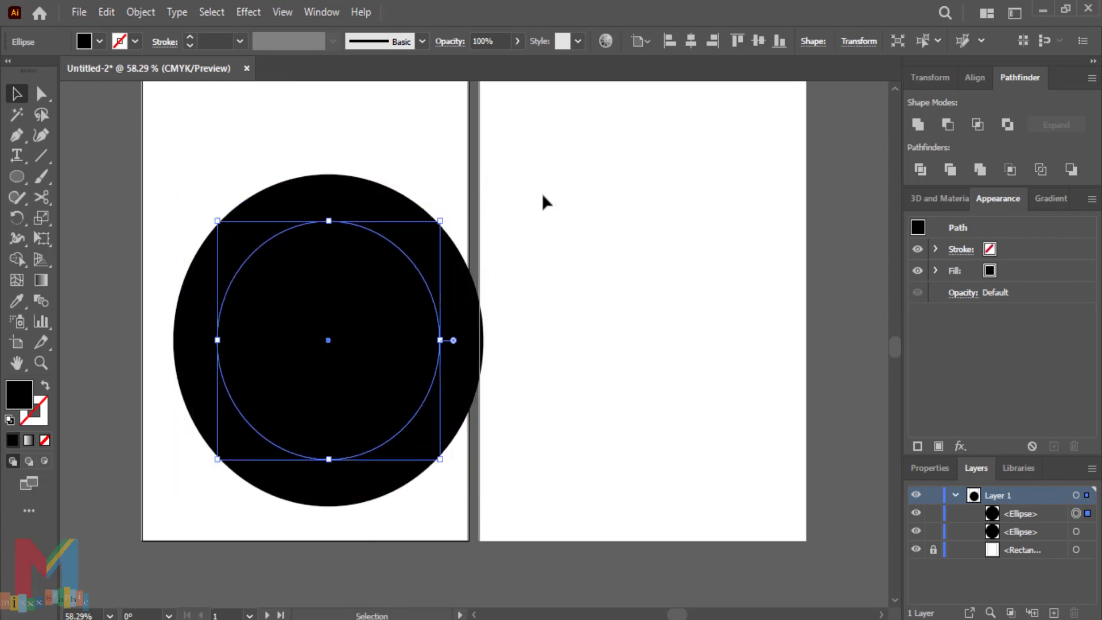
Subtract the smaller front ellipse from the larger one with Minus Front to form a ring
drag(556, 172, 224, 467)
click(948, 124)
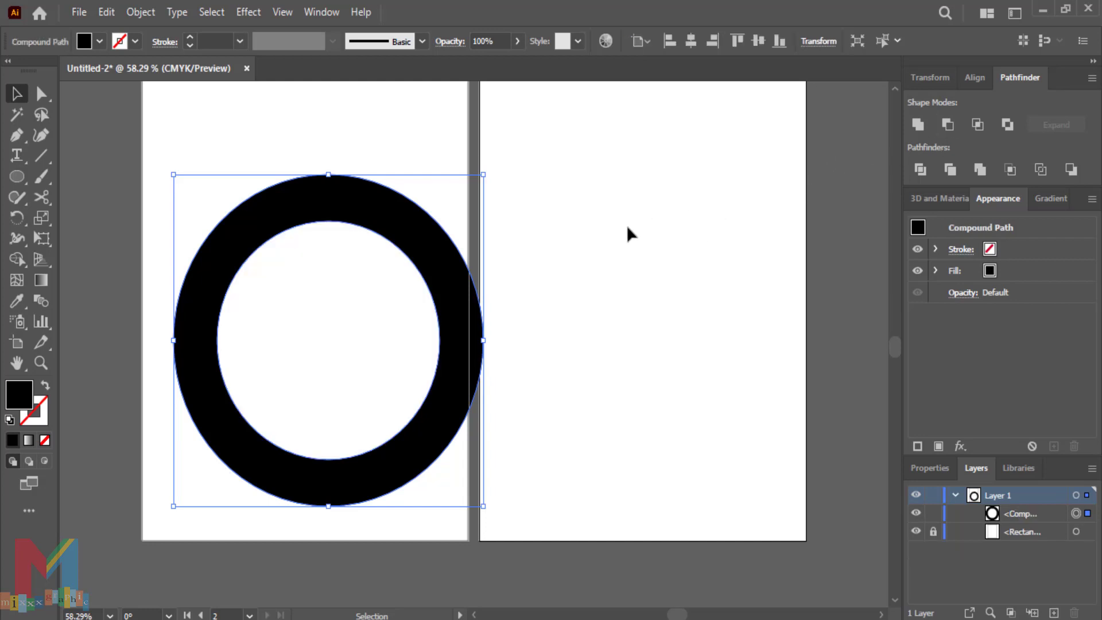
click(615, 228)
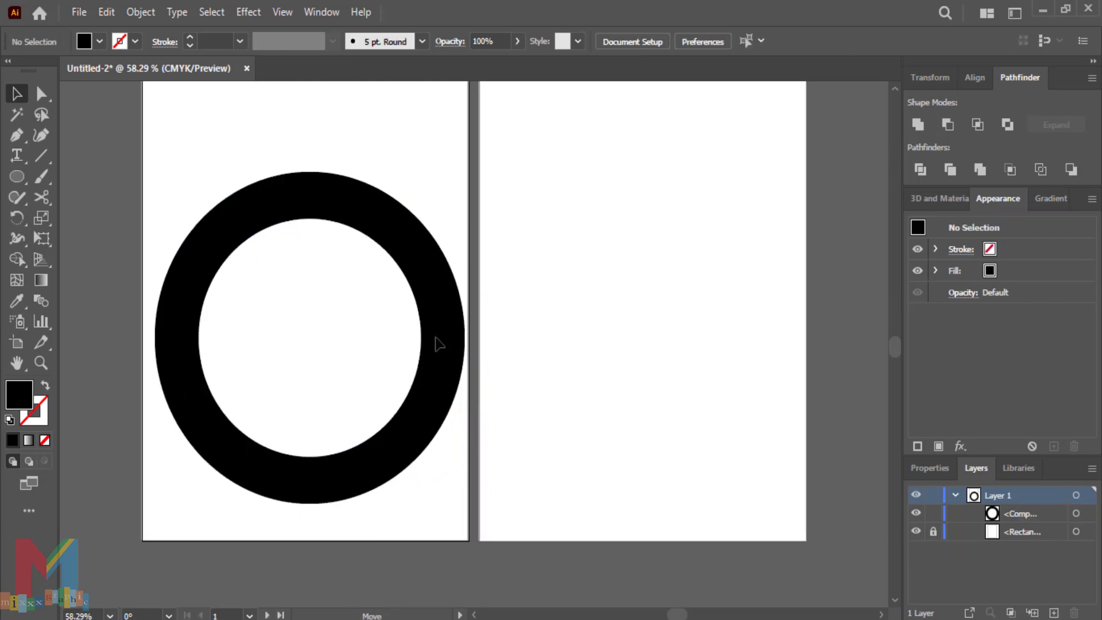
Enlarge the black ring and position it so it overhangs the lower-right corner of the first artboard
drag(458, 347, 468, 453)
drag(180, 286, 122, 234)
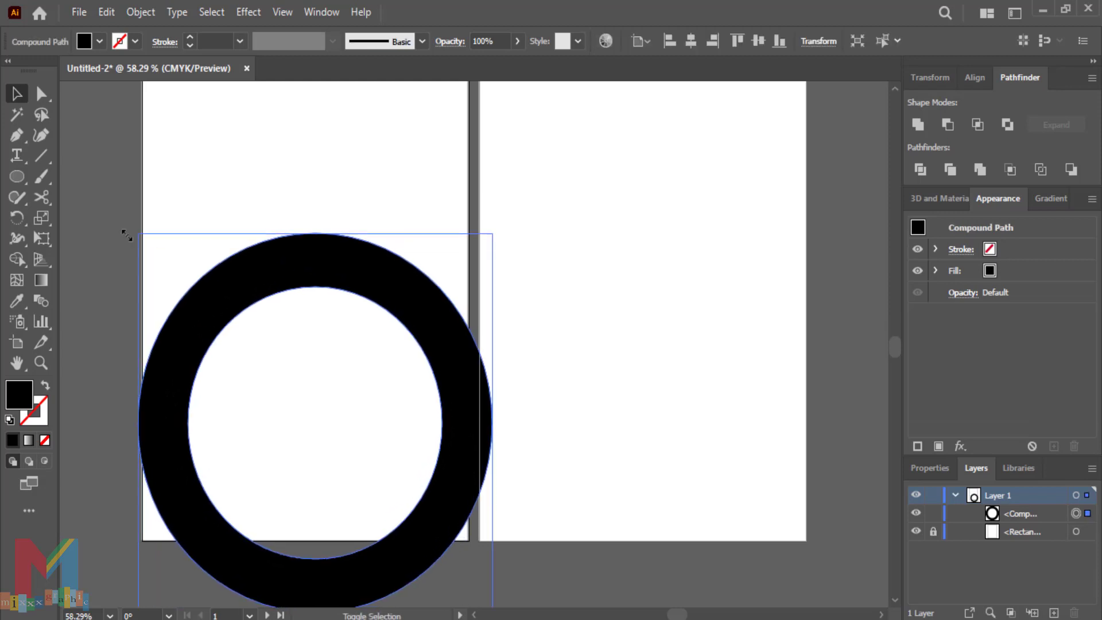
drag(269, 287, 319, 297)
scroll(325, 291, down, 2)
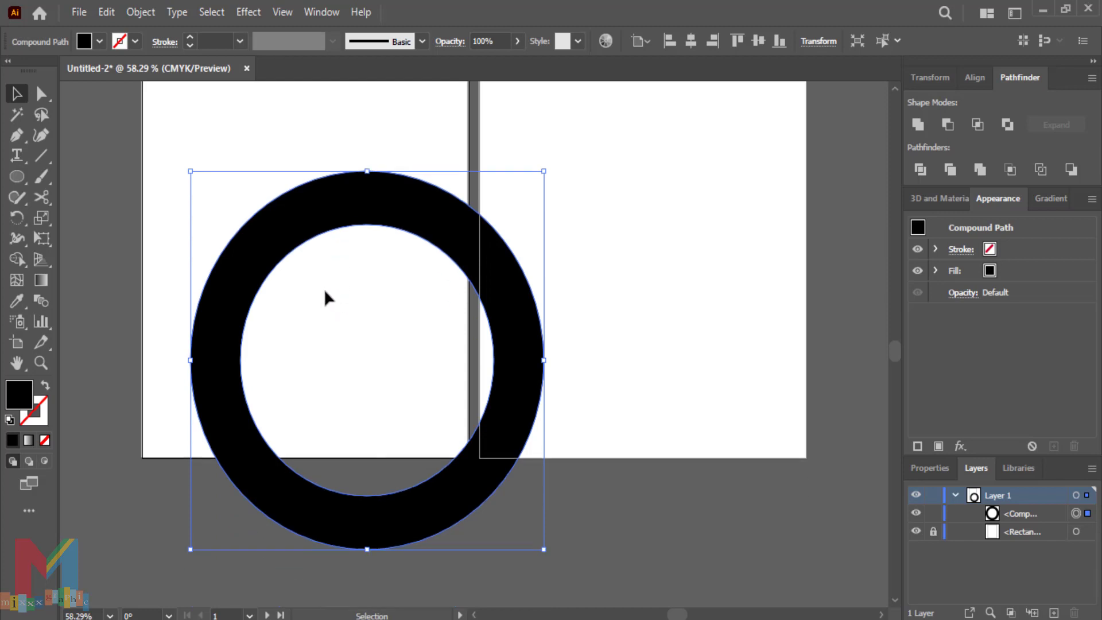
mouse_move(368, 497)
mouse_down()
mouse_move(380, 511)
mouse_move(384, 500)
mouse_up()
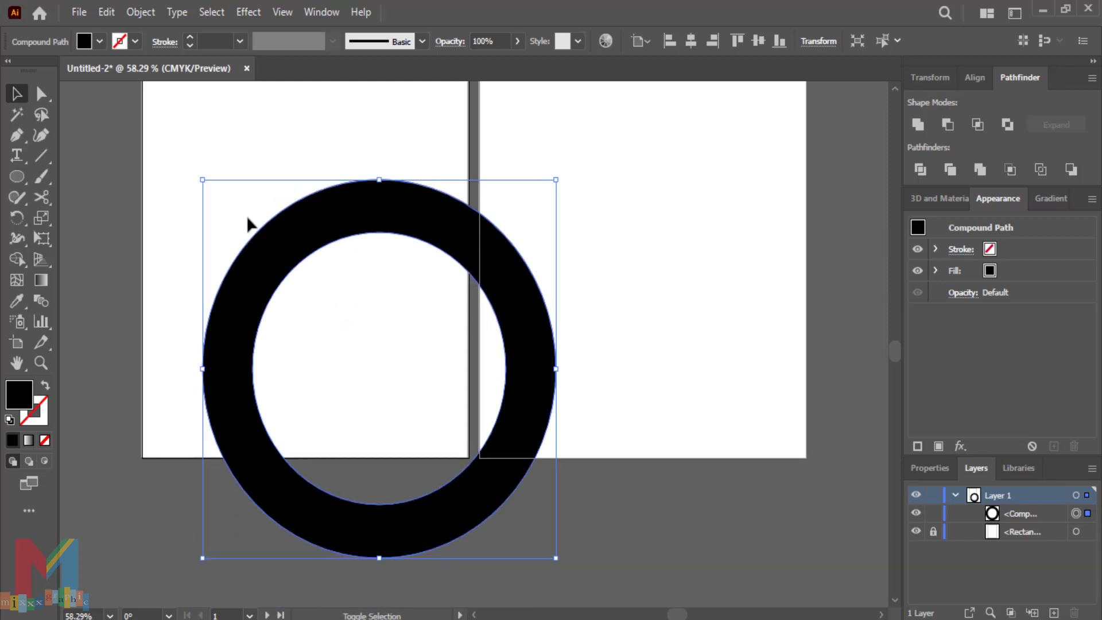
drag(202, 180, 174, 161)
drag(439, 506, 448, 510)
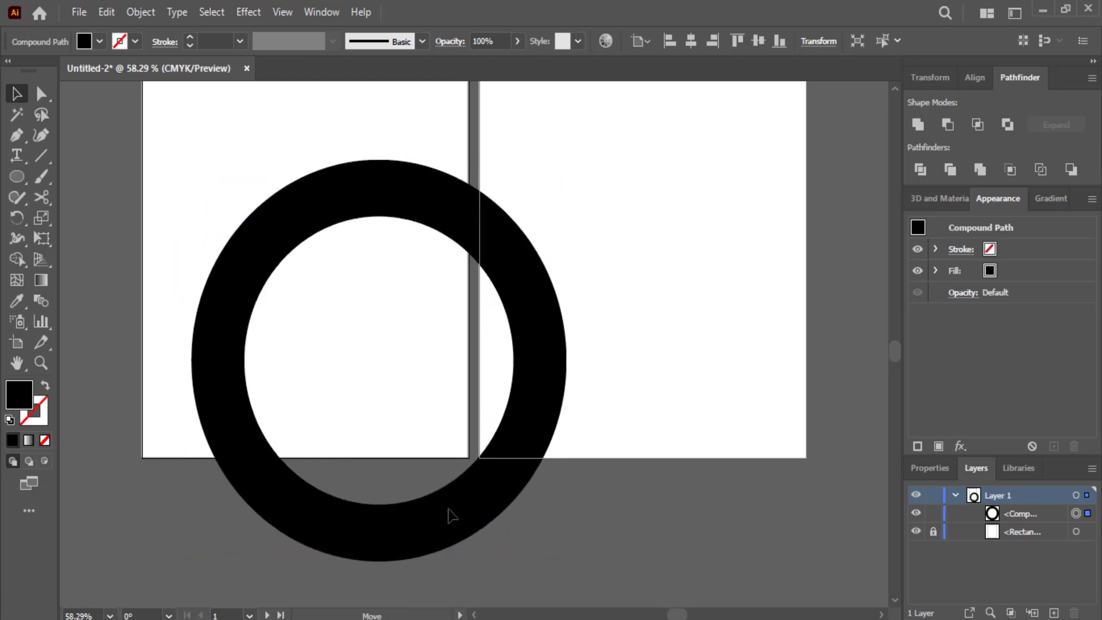
click(449, 509)
mouse_move(193, 160)
mouse_down()
mouse_move(182, 153)
mouse_move(188, 163)
mouse_up()
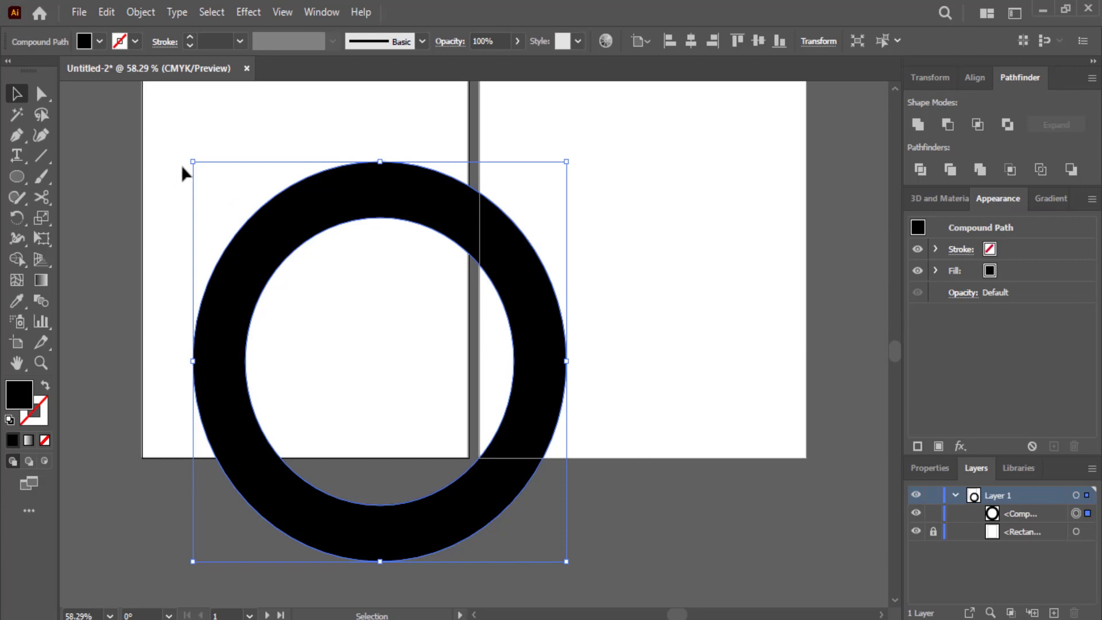
Draw two dark green rectangles over the ring's overhang: a vertical one past the first artboard's right edge, a horizontal one about 784 × 244 px below it
click(99, 41)
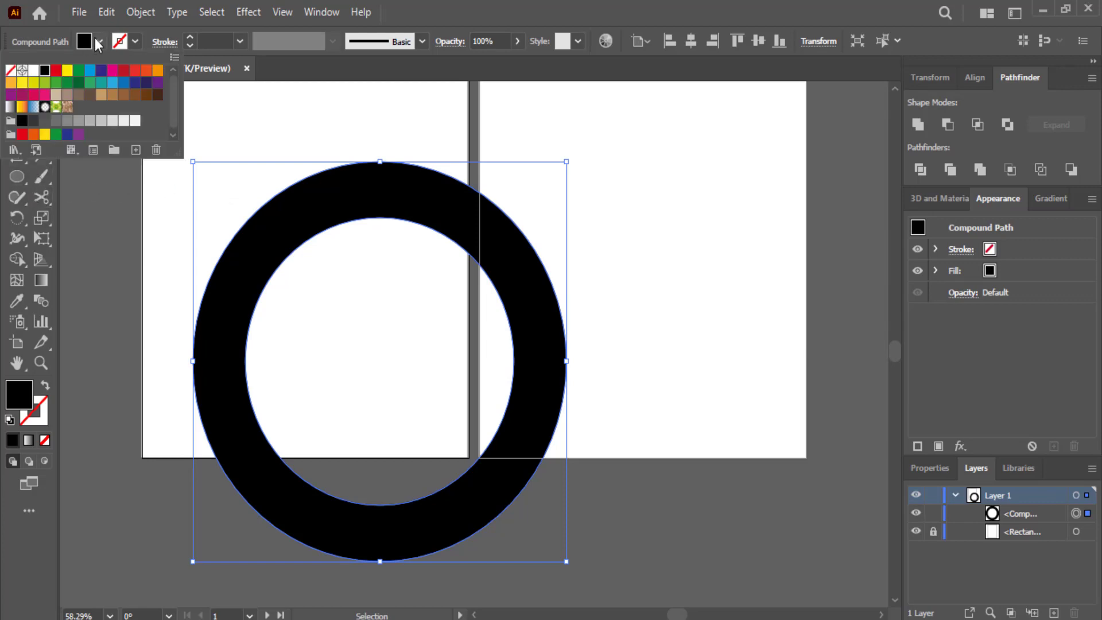
click(85, 199)
click(84, 202)
click(99, 41)
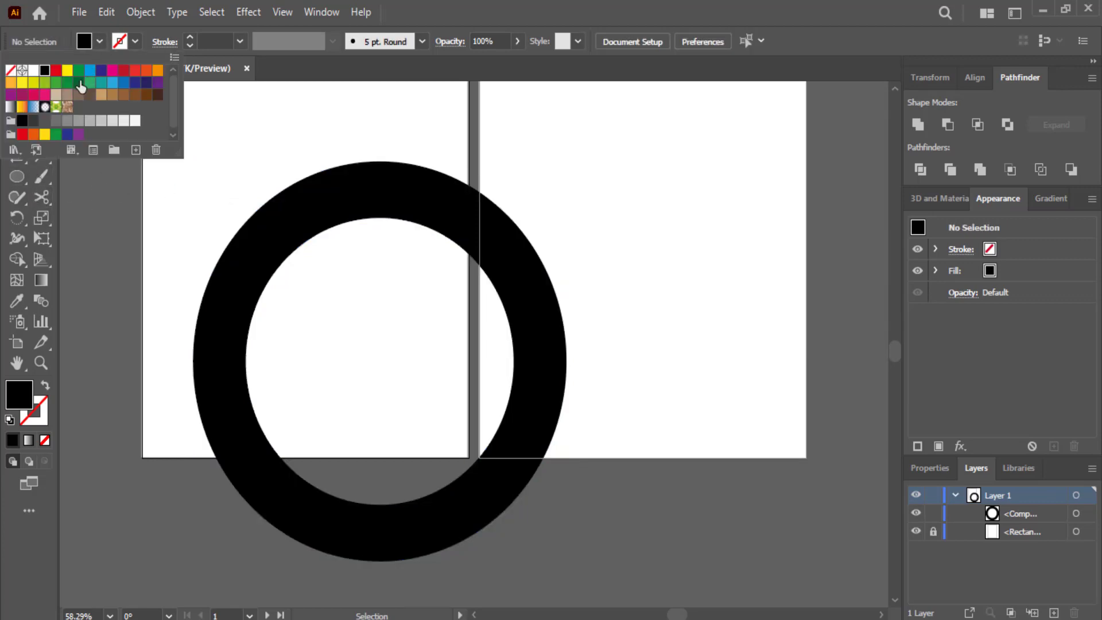
click(80, 84)
click(16, 180)
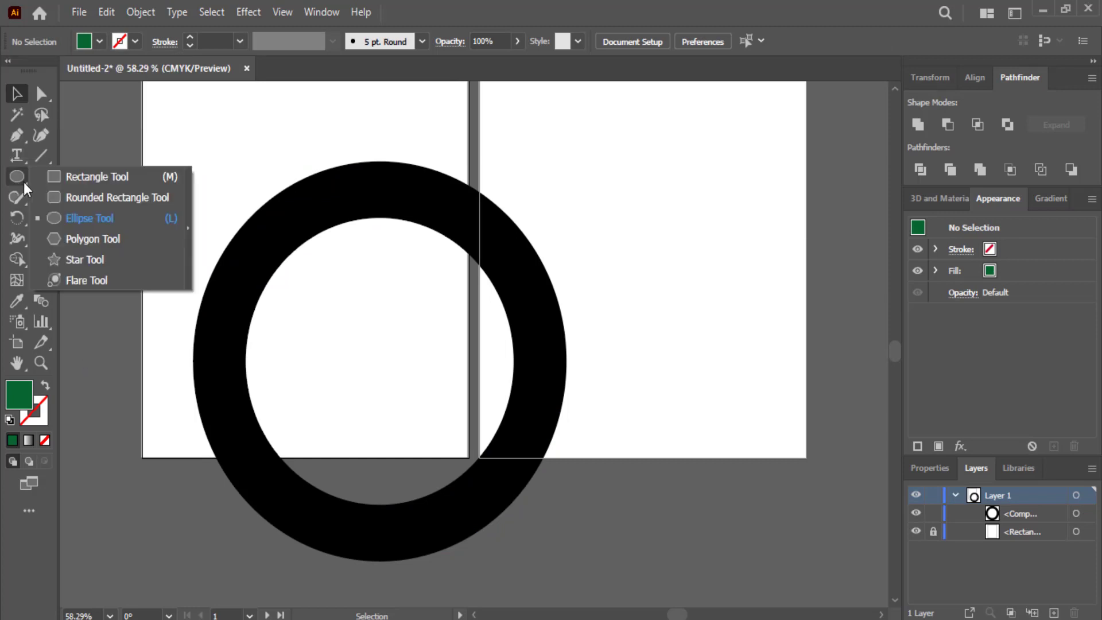
click(65, 176)
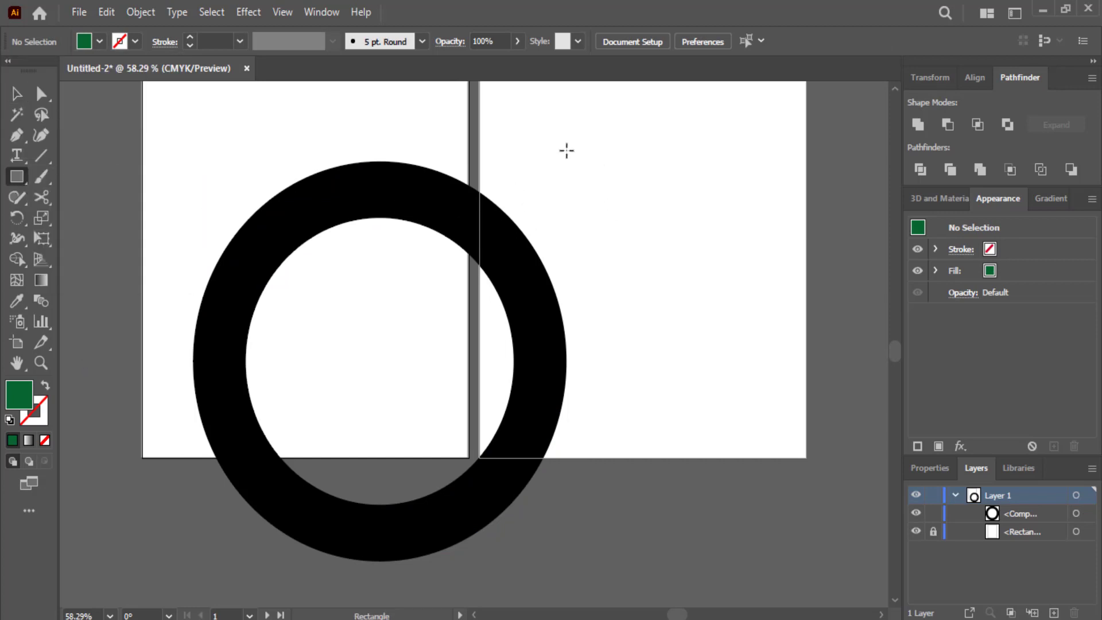
drag(556, 153, 467, 562)
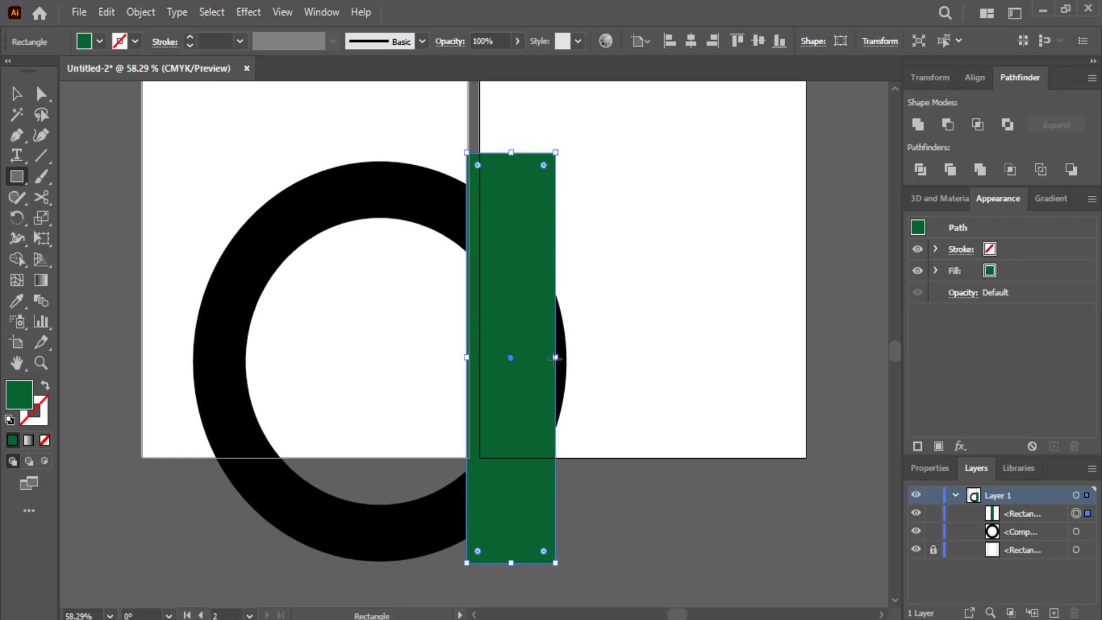
drag(555, 357, 582, 362)
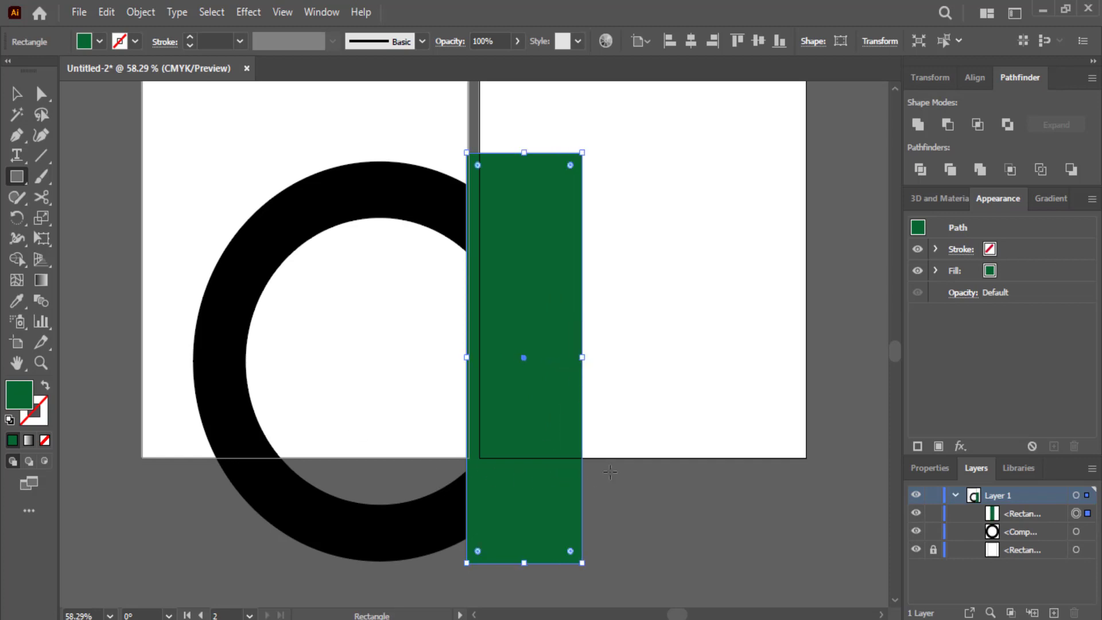
mouse_move(608, 463)
mouse_down()
mouse_move(391, 566)
mouse_move(178, 602)
mouse_up()
drag(395, 462, 394, 459)
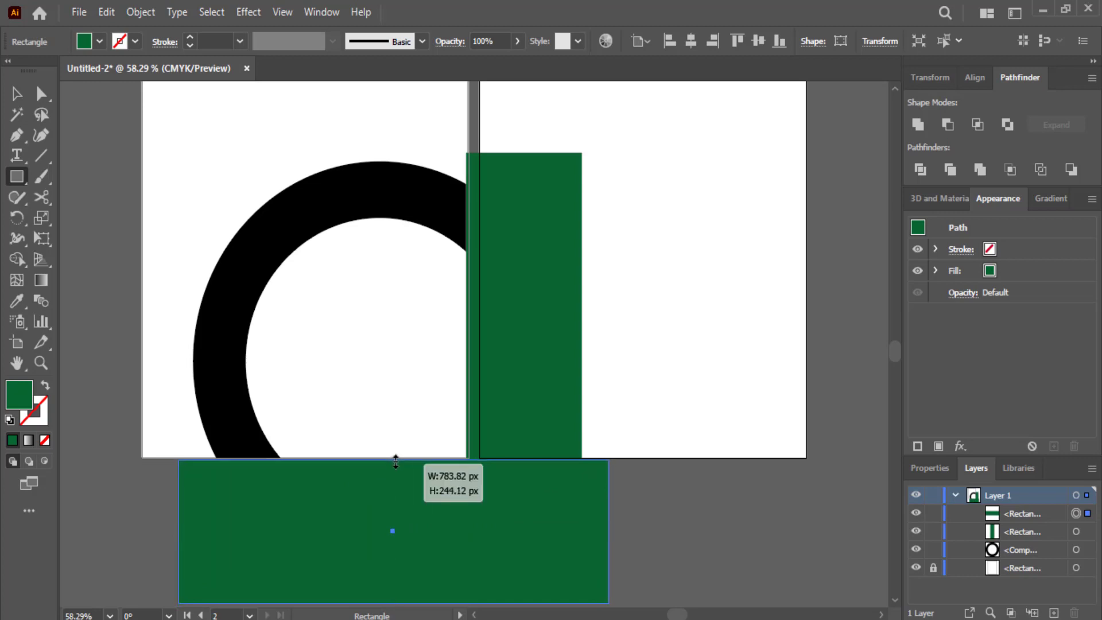
Merge the two green rectangles into one shape with the Shape Builder tool
click(16, 94)
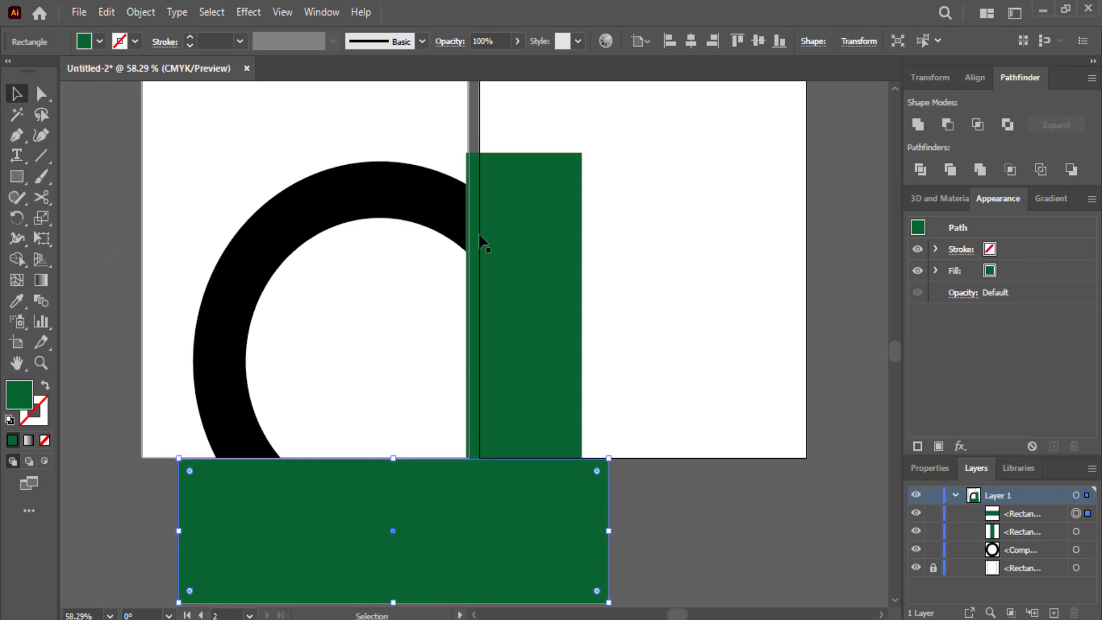
click(481, 241)
shift+click(360, 534)
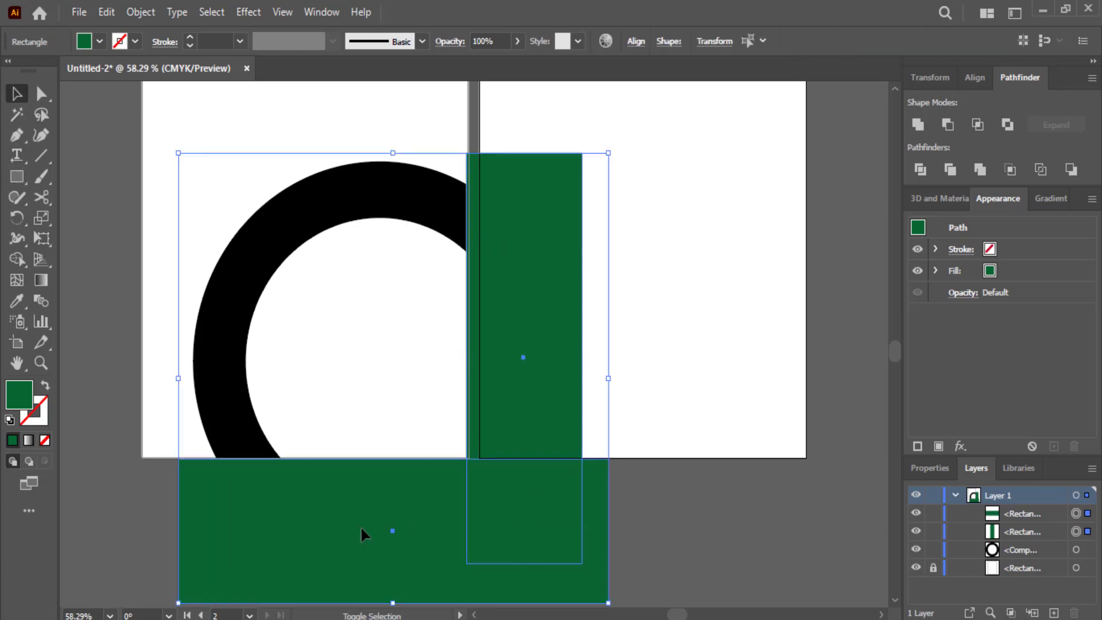
click(17, 261)
mouse_move(519, 411)
mouse_down()
mouse_move(408, 569)
mouse_move(529, 569)
mouse_up()
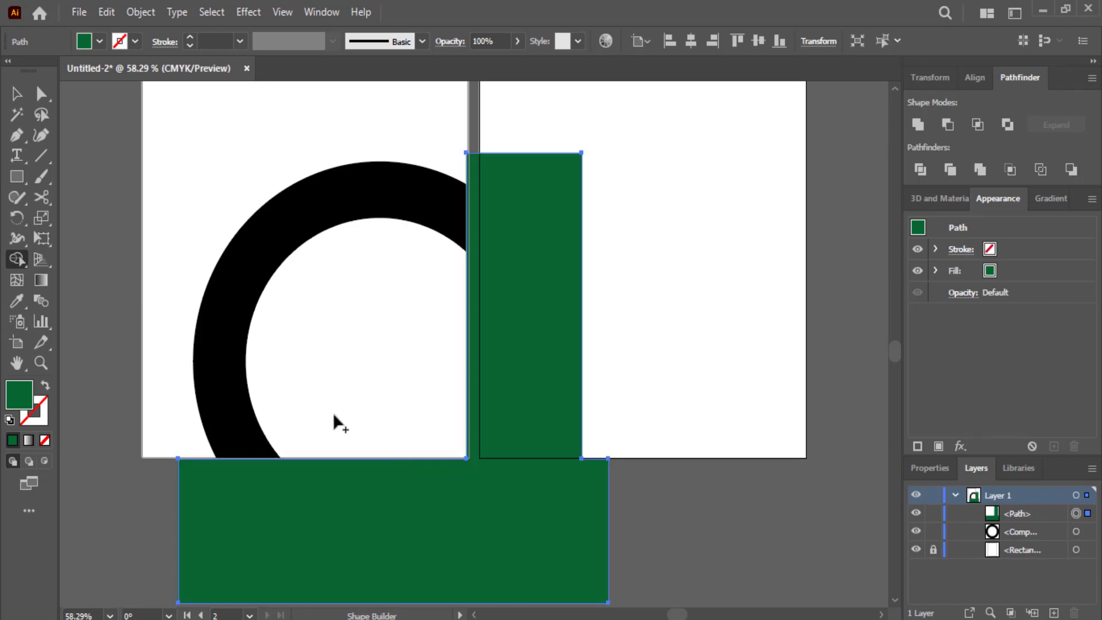
click(16, 94)
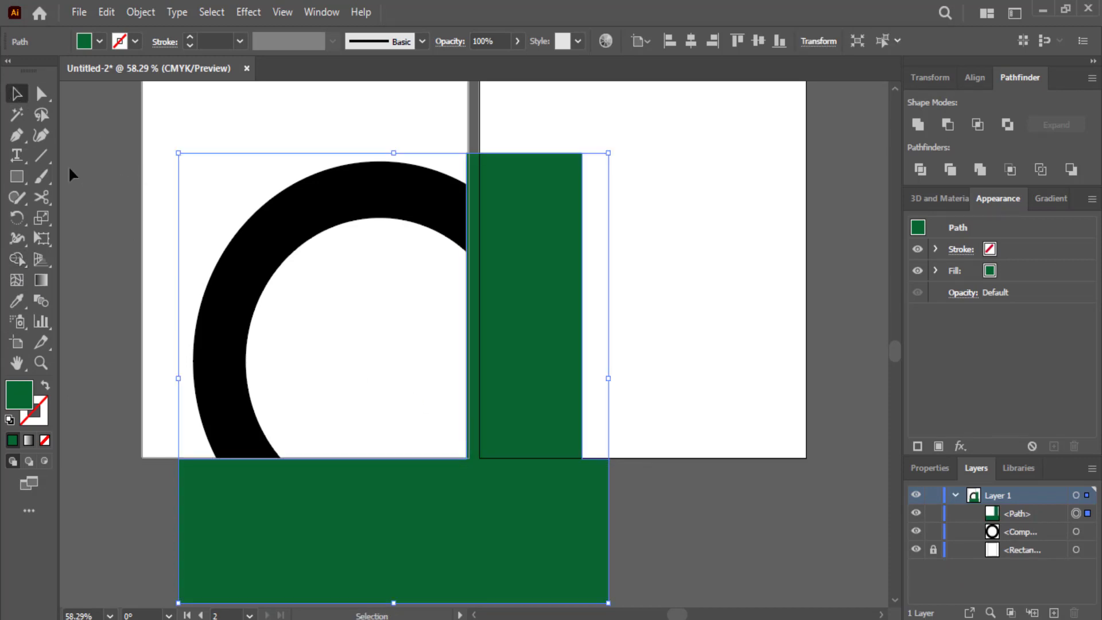
Move the merged green shape slightly so its inner corner sits just outside the first artboard's lower-right corner
click(610, 167)
drag(659, 127, 173, 560)
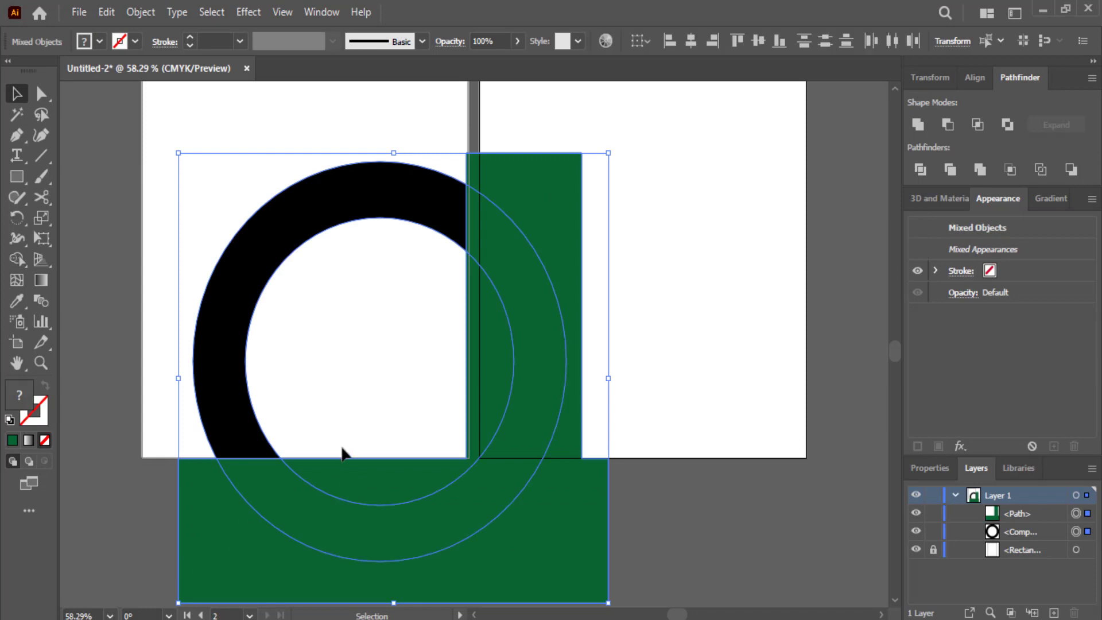
click(193, 430)
drag(546, 380, 550, 381)
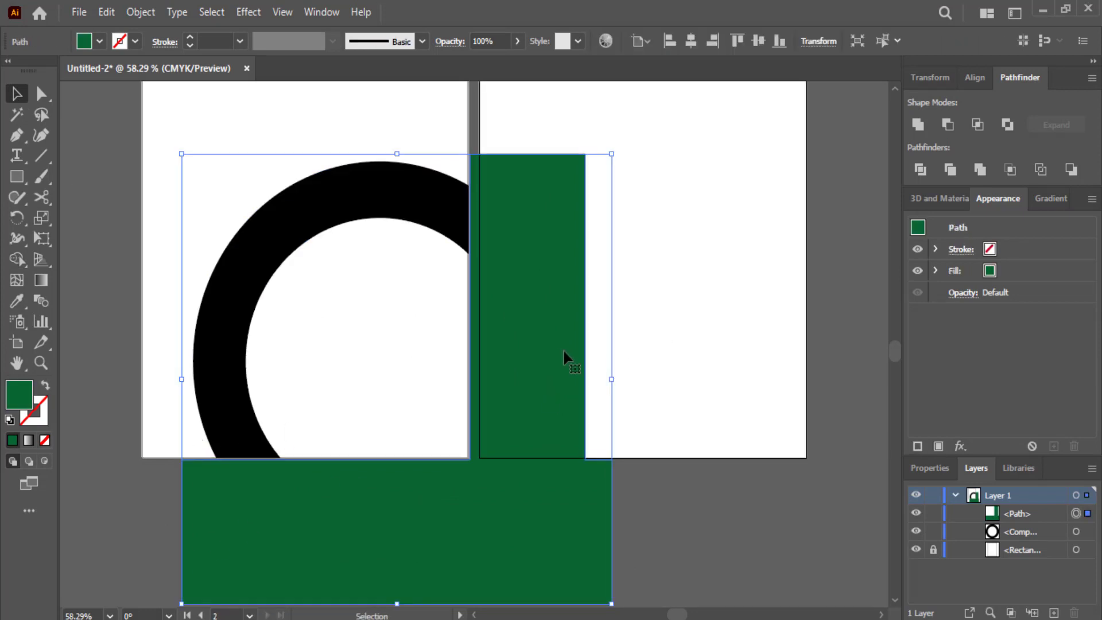
key(Left)
key(Left)
key(Left)
key(Left)
key(Left)
key(Right)
key(Right)
key(Right)
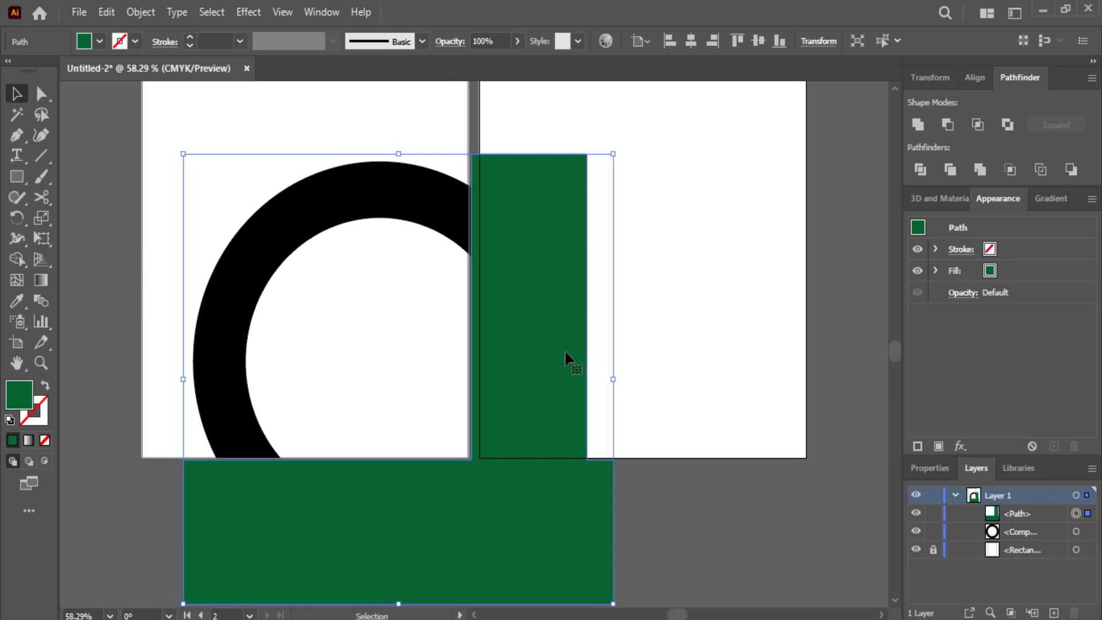
Subtract the green shape from the black ring with Minus Front to trim the ring at the first artboard's edges
click(694, 479)
drag(684, 245, 191, 532)
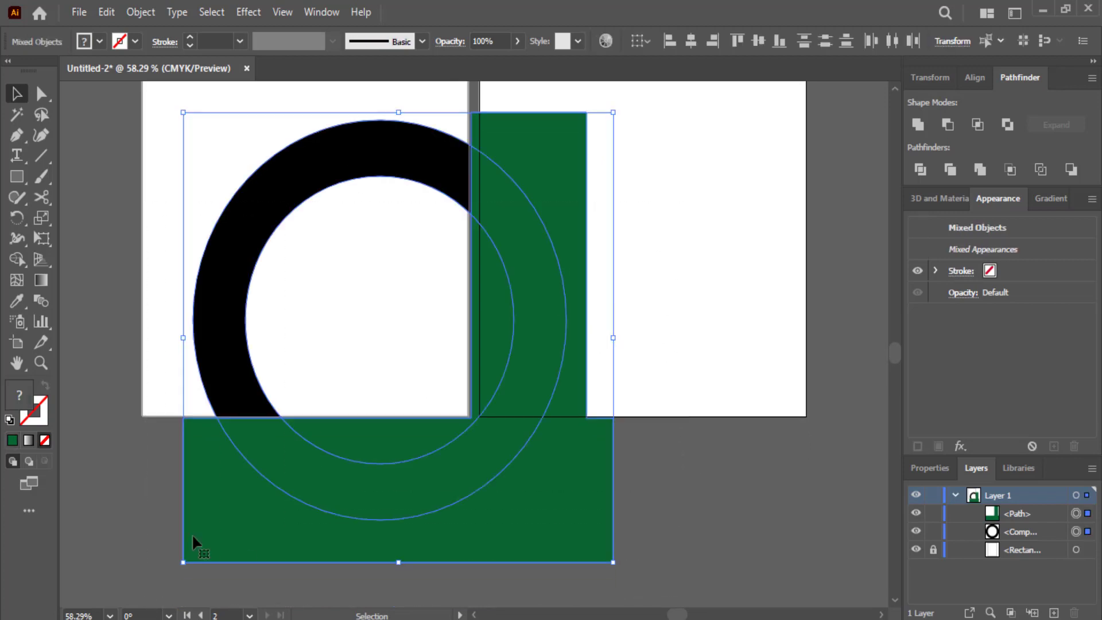
click(948, 125)
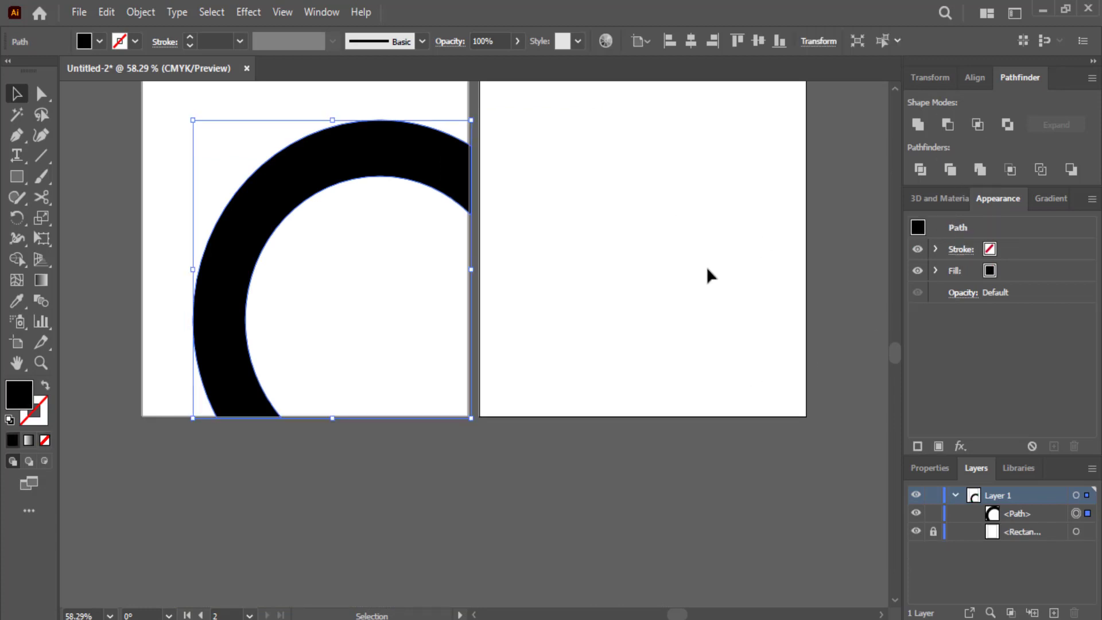
click(653, 296)
scroll(647, 302, up, 2)
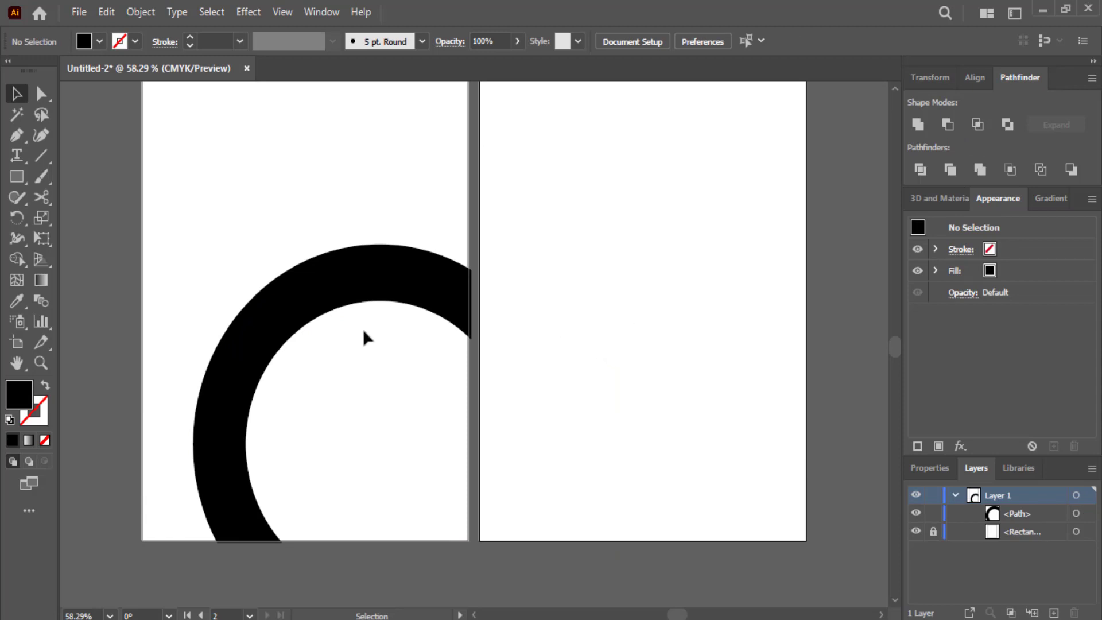
Recolor the black ring to a crimson red, about #D82740
click(322, 312)
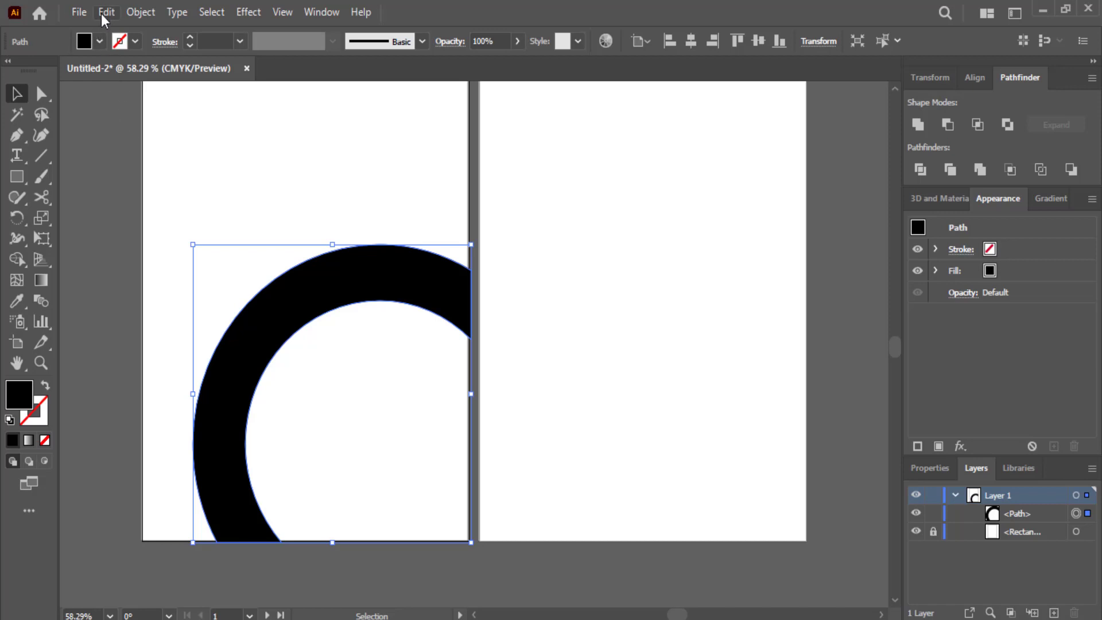
click(100, 42)
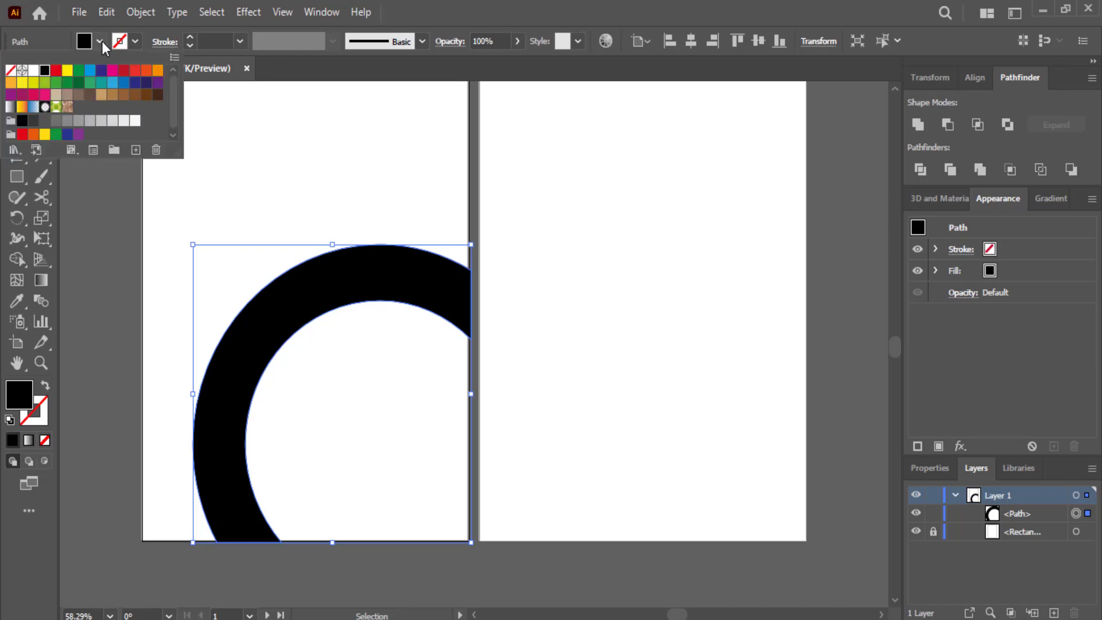
click(22, 135)
double_click(13, 402)
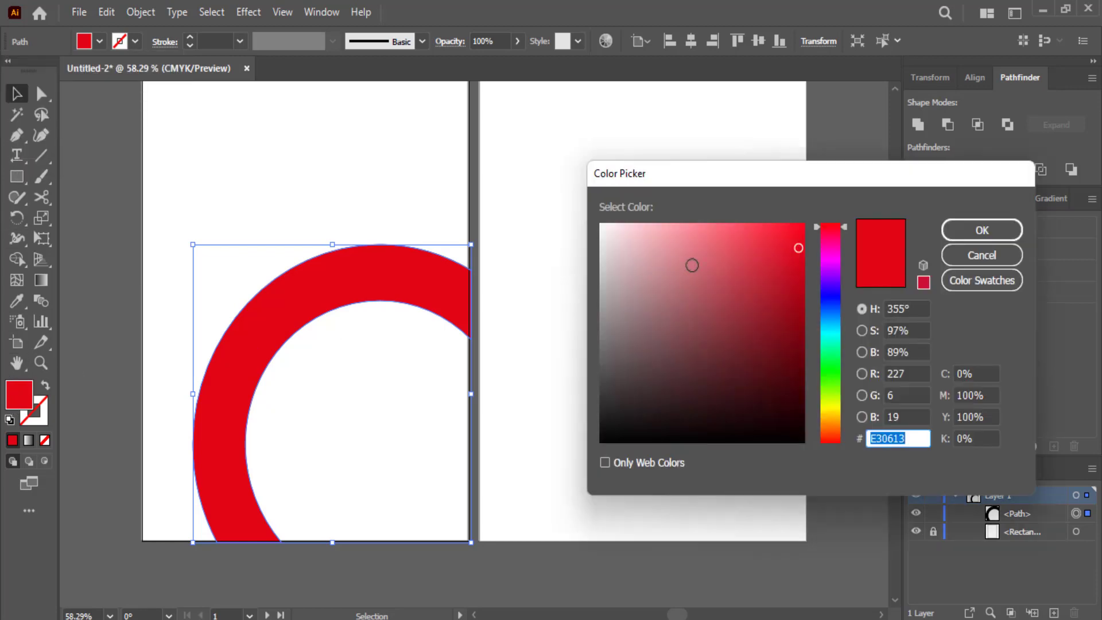
mouse_move(791, 254)
mouse_down()
mouse_move(731, 249)
mouse_move(770, 254)
mouse_up()
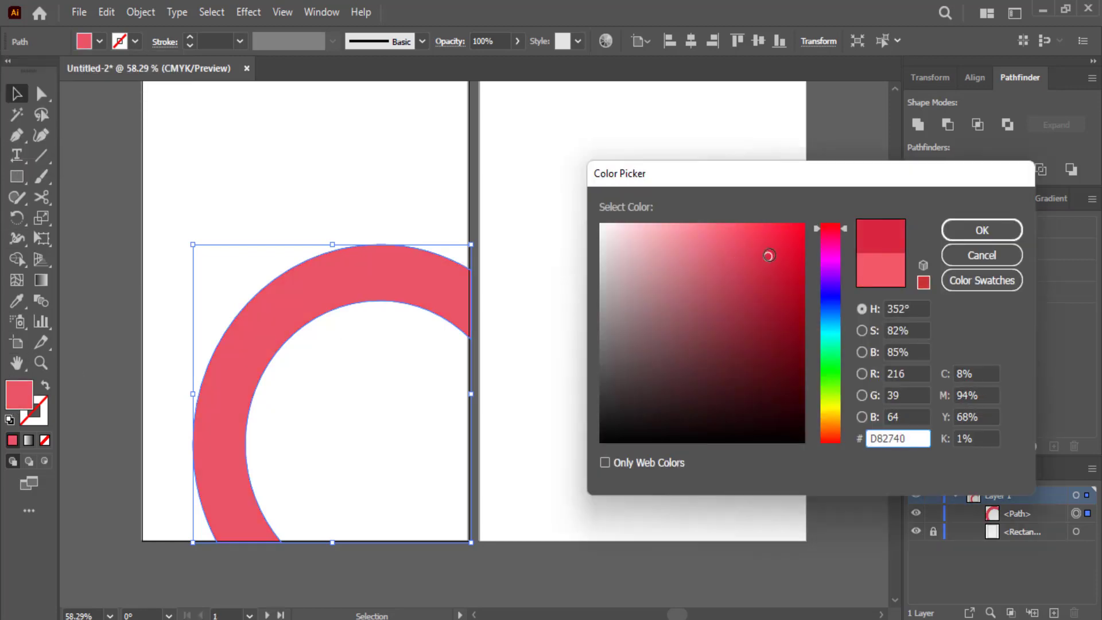
click(983, 230)
click(683, 240)
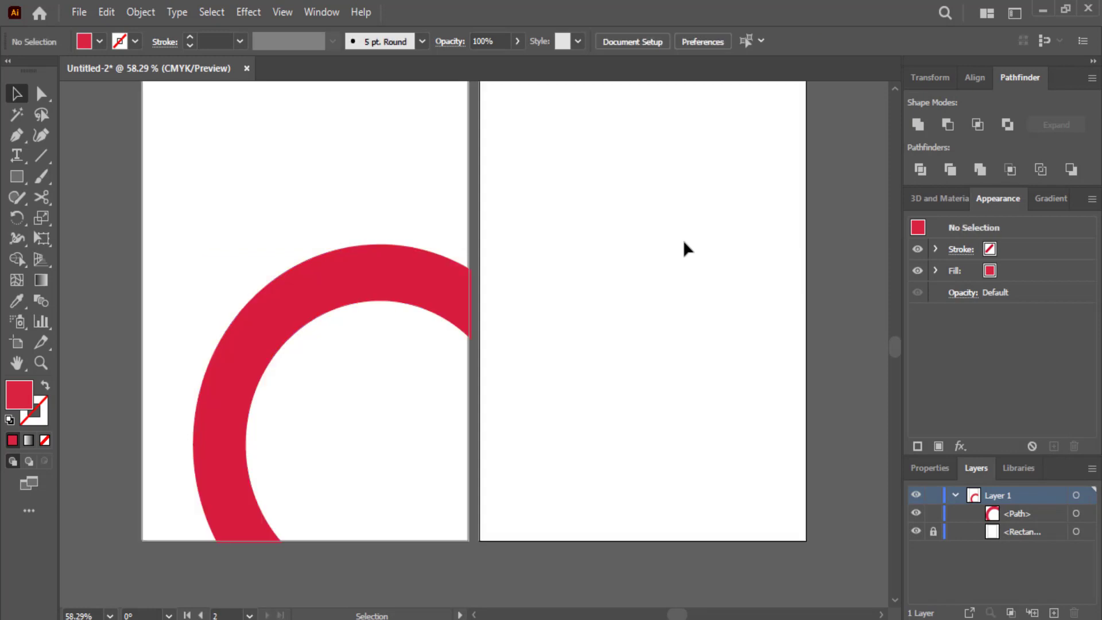
key(ctrl+z)
Draw a rectangle about 174 px wide in the first artboard's lower-left corner, overlapping the ring, and fill it dark grey
click(21, 178)
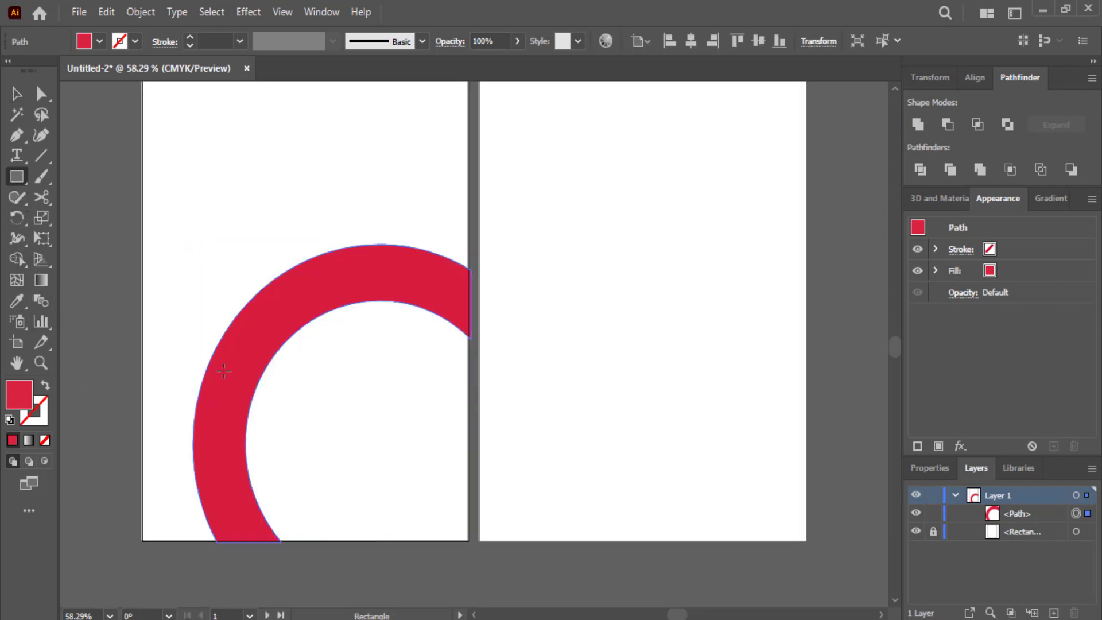
drag(236, 352, 142, 539)
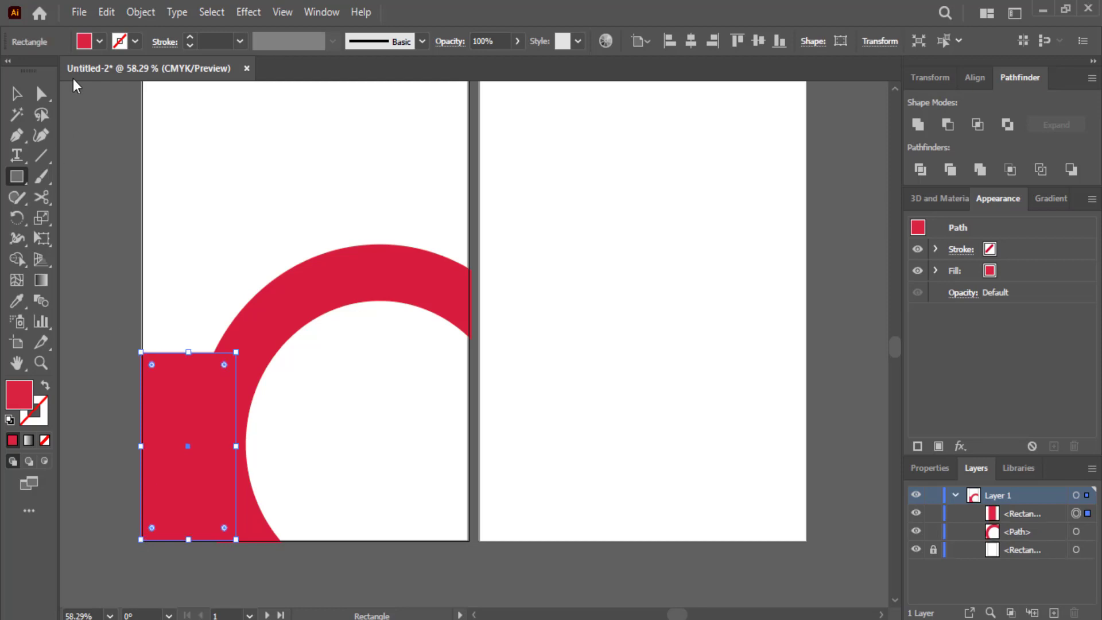
click(99, 41)
click(45, 70)
click(34, 121)
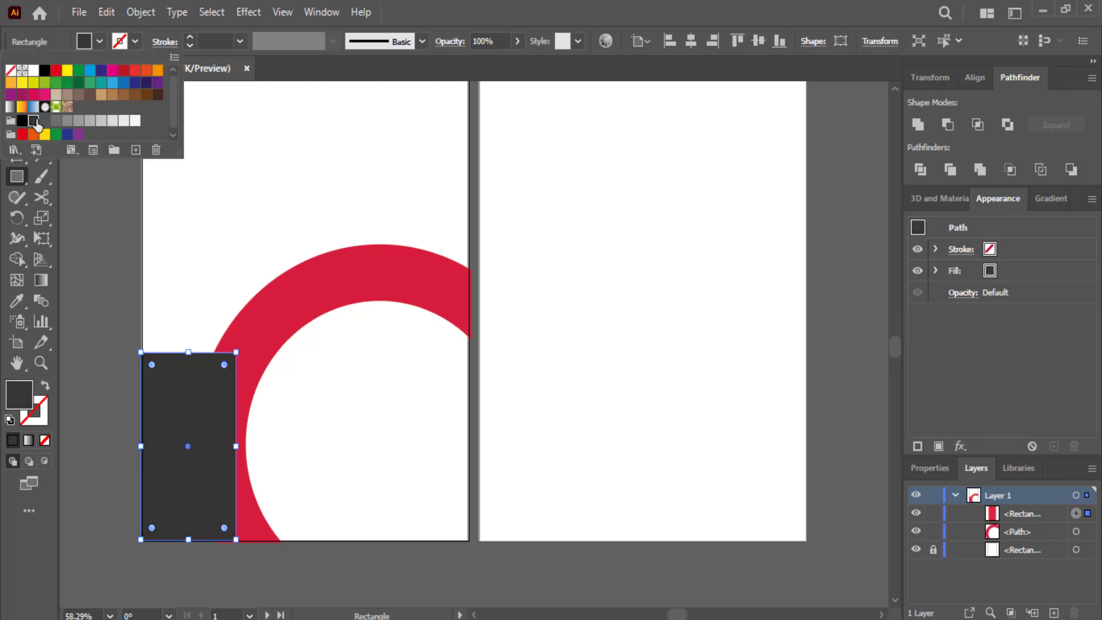
Give the dark grey rectangle a white stroke with a weight of 12 pt
click(135, 41)
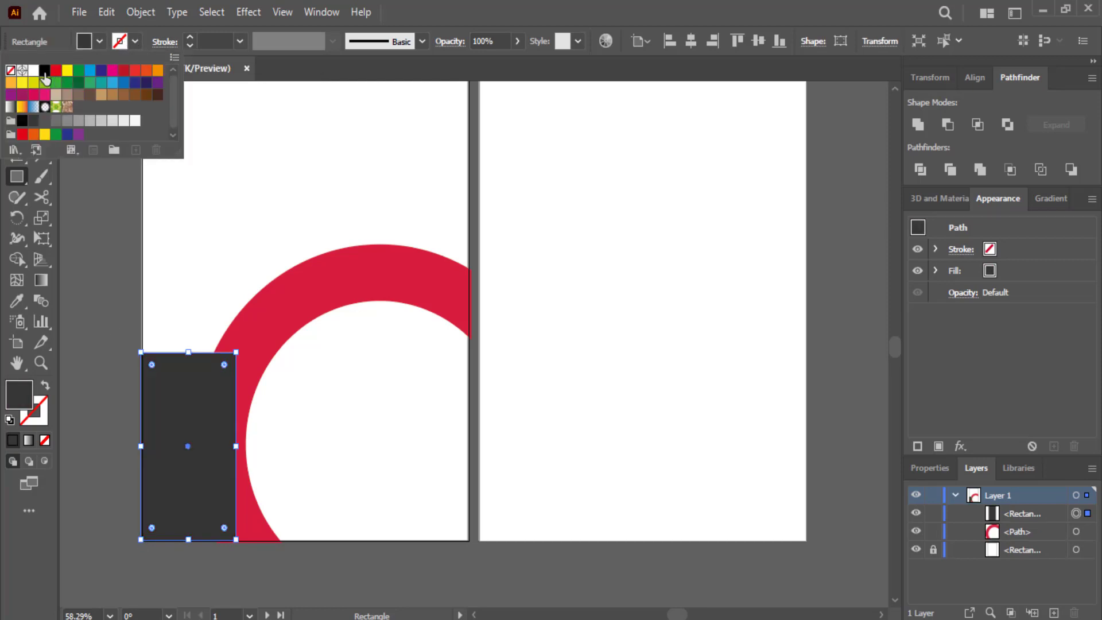
click(34, 72)
click(190, 36)
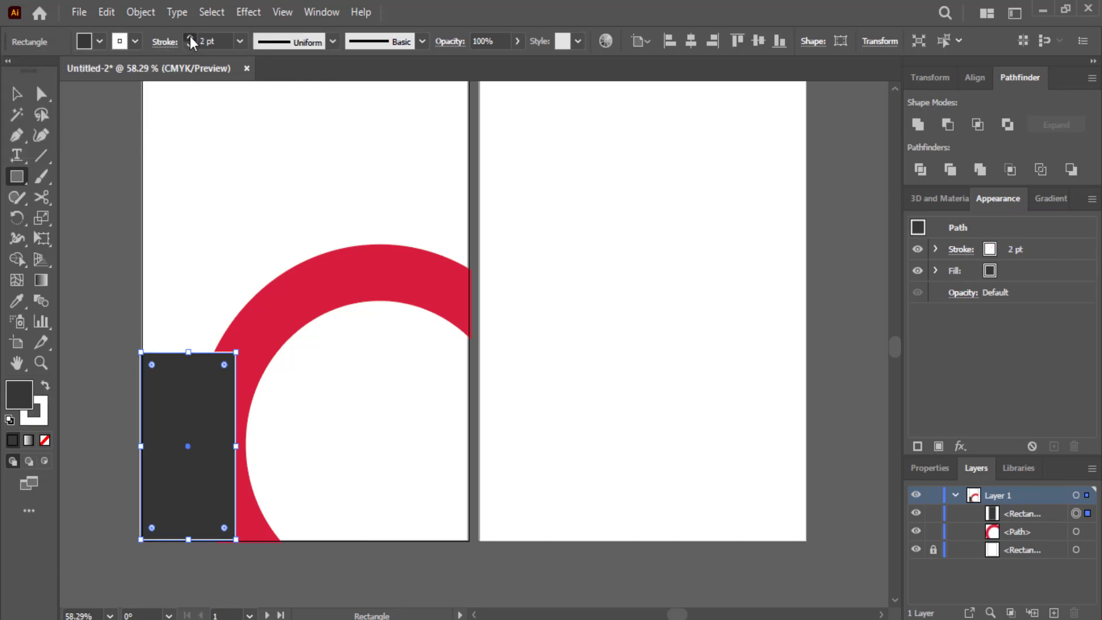
click(190, 37)
click(190, 36)
click(190, 37)
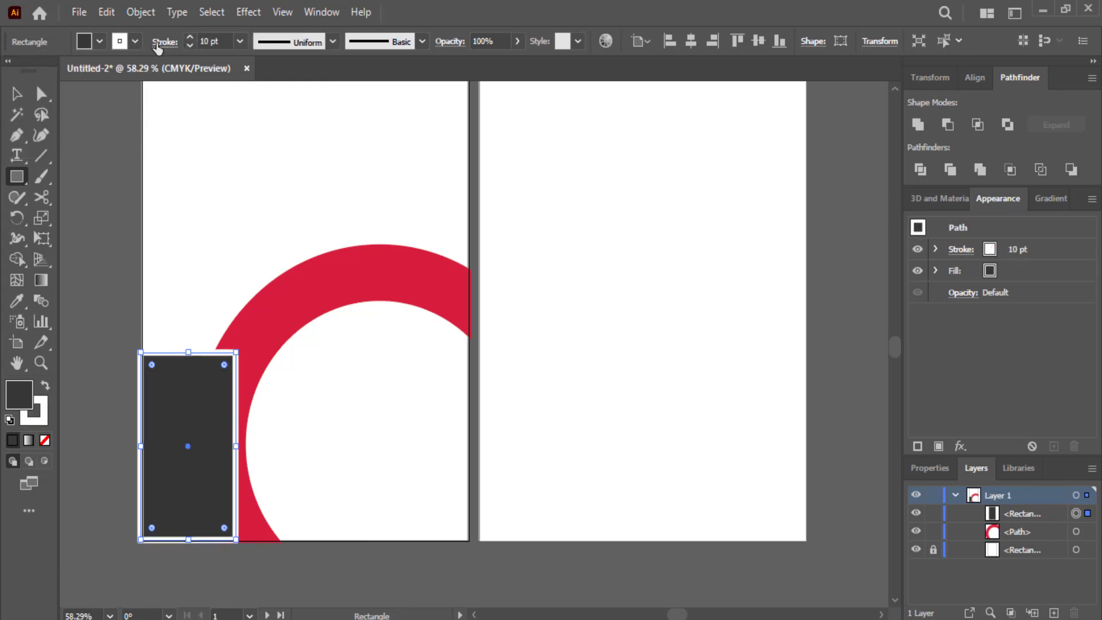
click(157, 45)
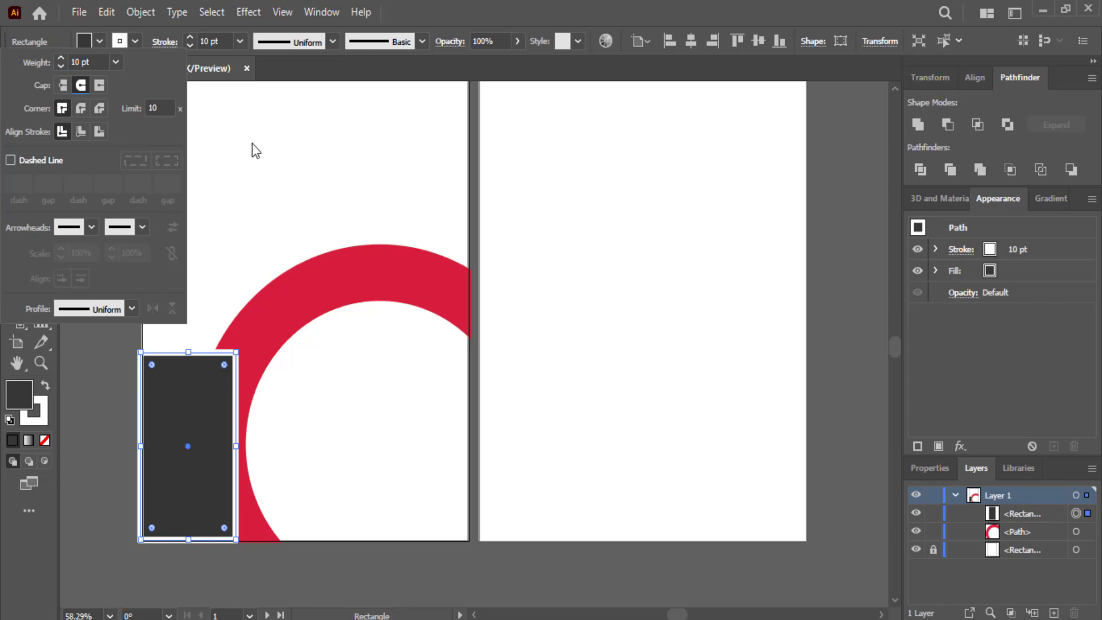
click(189, 37)
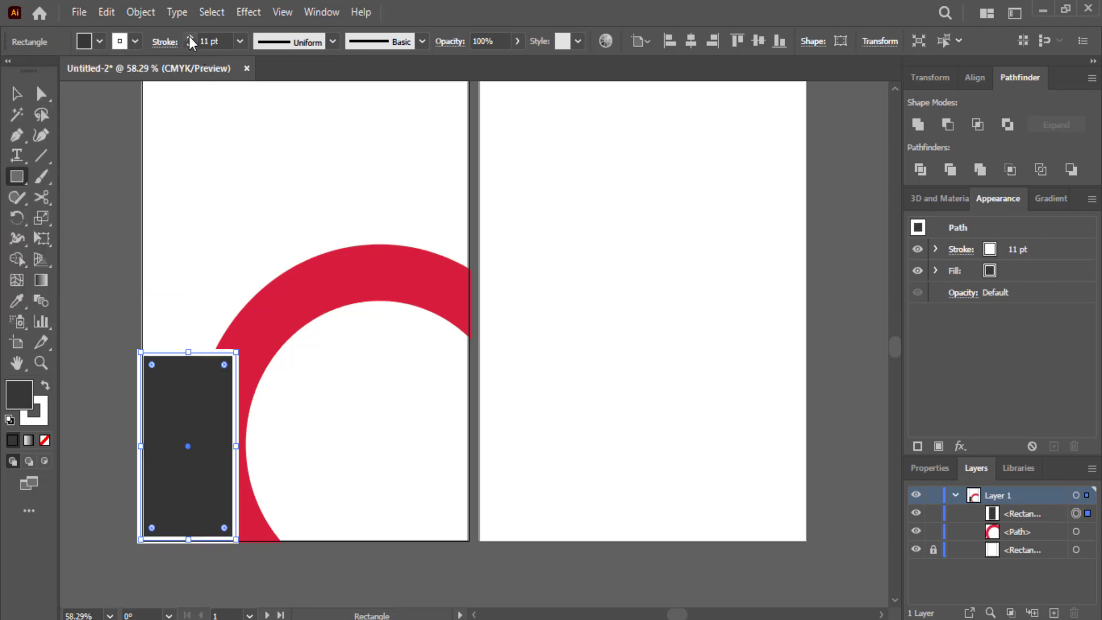
click(189, 37)
click(17, 94)
click(77, 222)
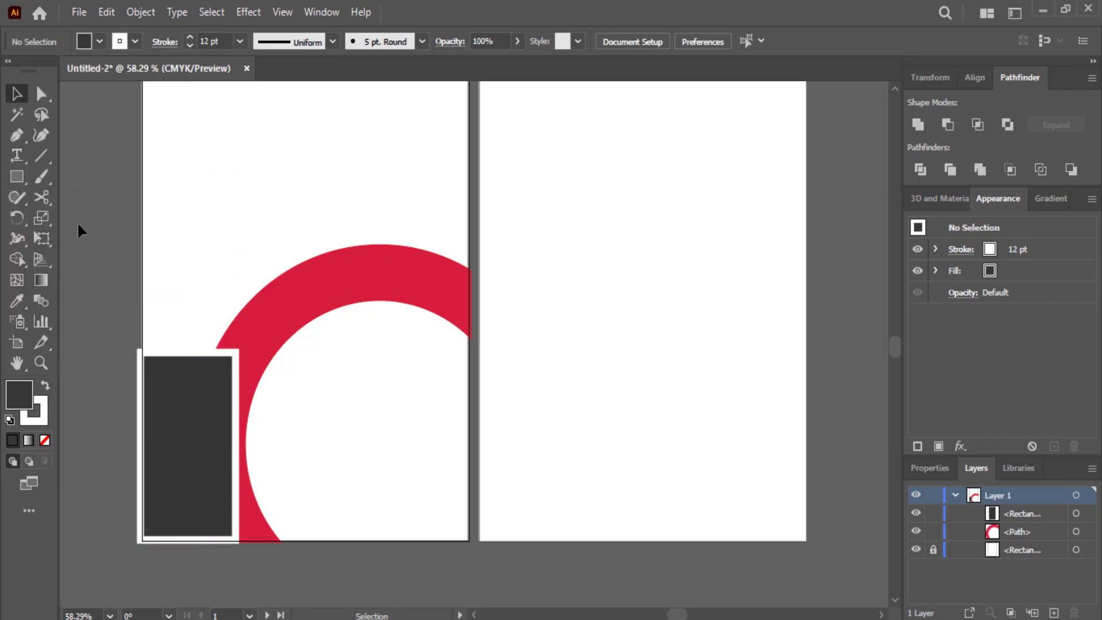
Bend the dark rectangle's right edge slightly inward with the Anchor Point tool
click(174, 452)
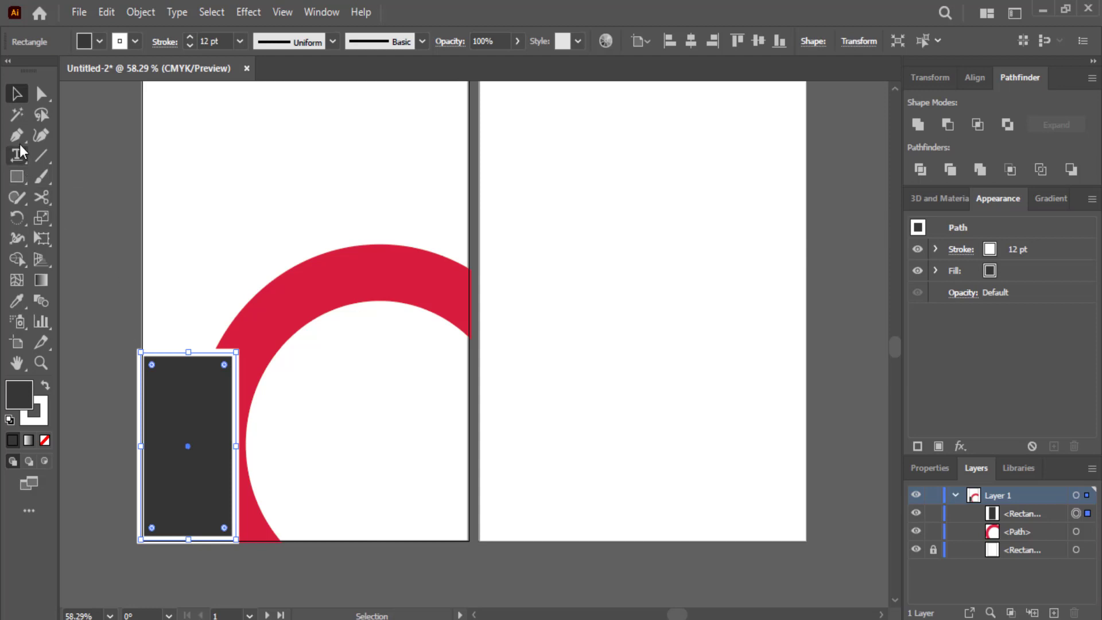
drag(20, 143, 61, 201)
click(237, 457)
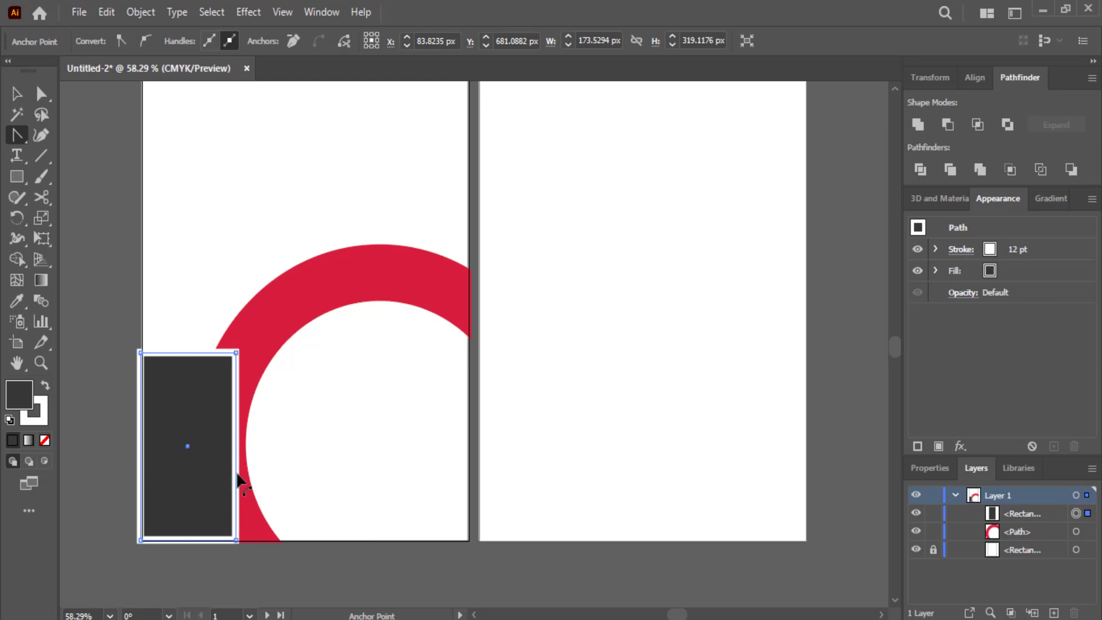
mouse_move(237, 475)
mouse_down()
mouse_move(212, 475)
mouse_move(224, 478)
mouse_up()
Lower the dark shape's upper-left corner and bow its slanted top edge outward with the Curvature tool
key(a)
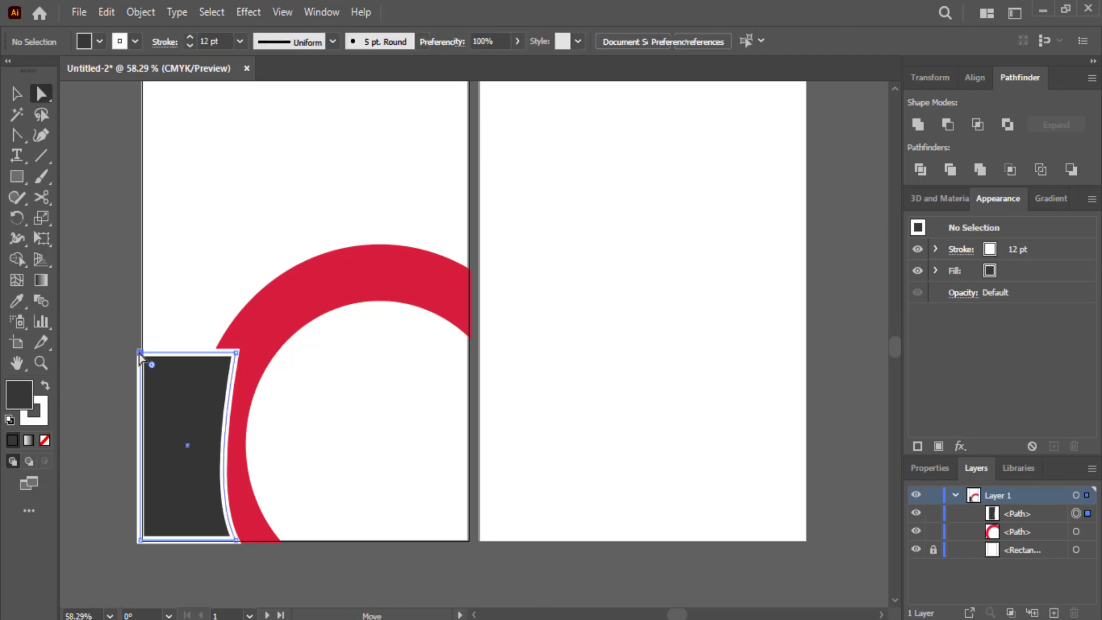
drag(141, 353, 143, 398)
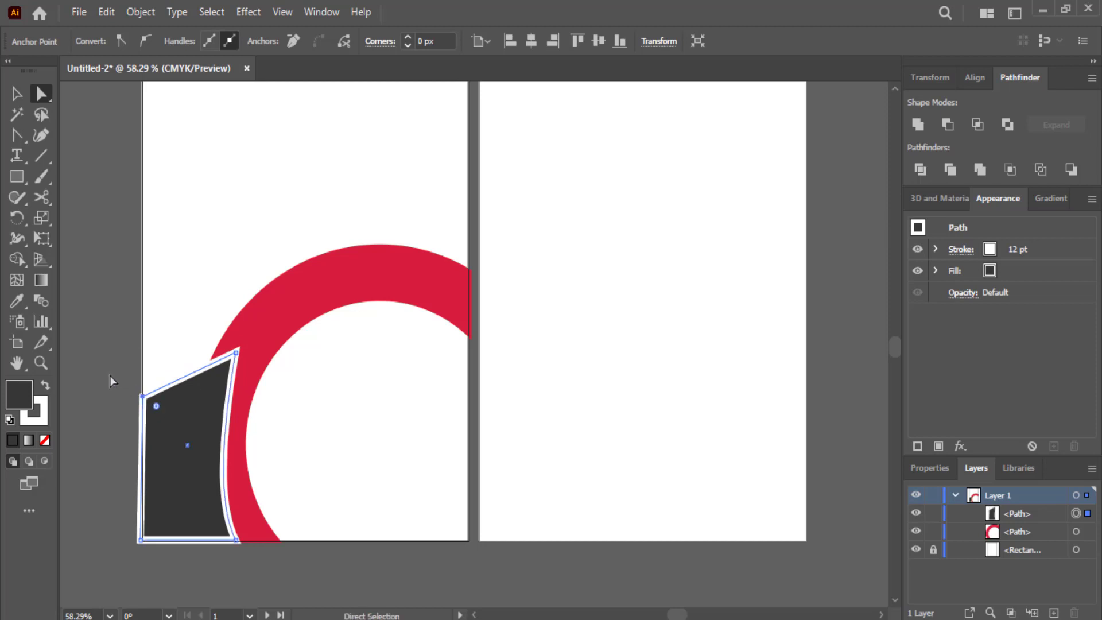
click(16, 135)
key(shift+grave)
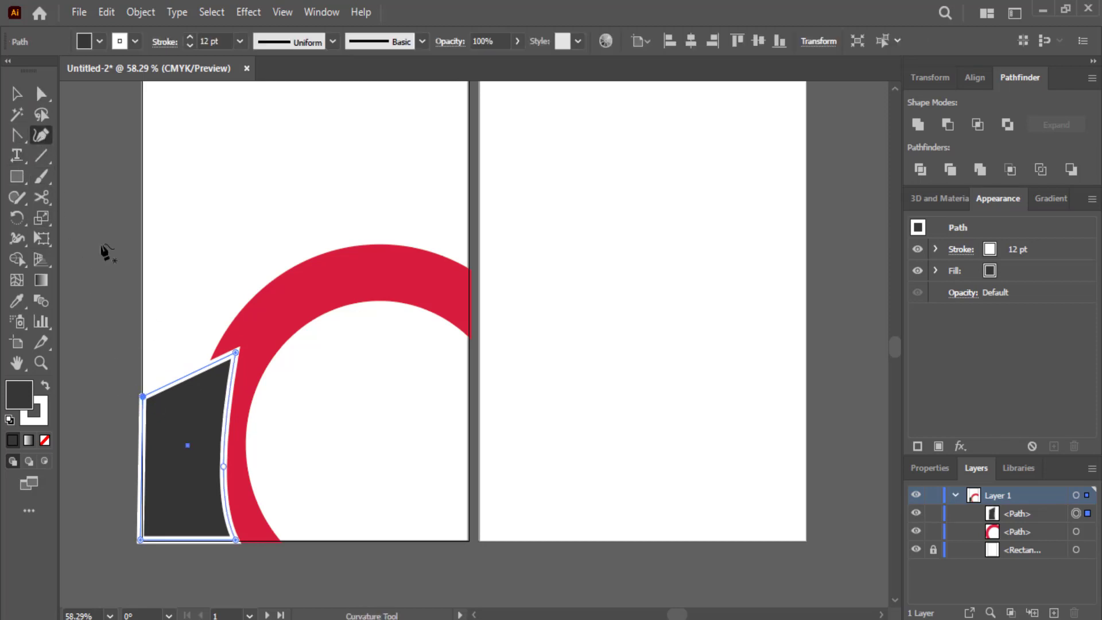
drag(185, 377, 178, 359)
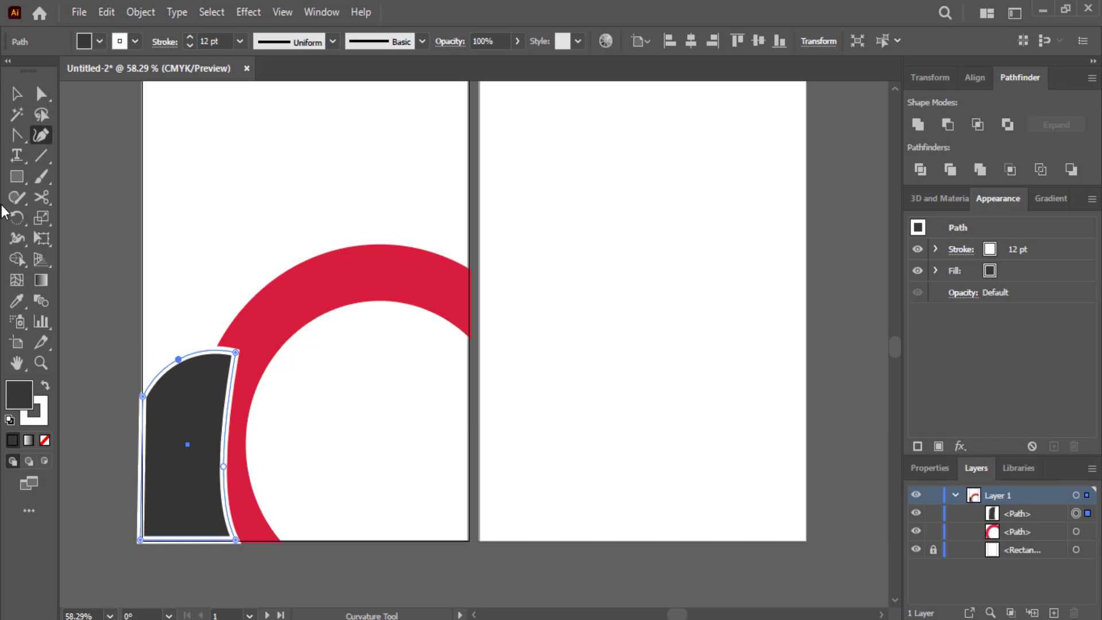
Stretch the dark shape so its left and bottom sides extend past the first artboard's edges
click(16, 93)
drag(144, 451, 128, 457)
mouse_move(173, 543)
mouse_down()
mouse_move(189, 546)
mouse_move(185, 555)
mouse_up()
click(264, 558)
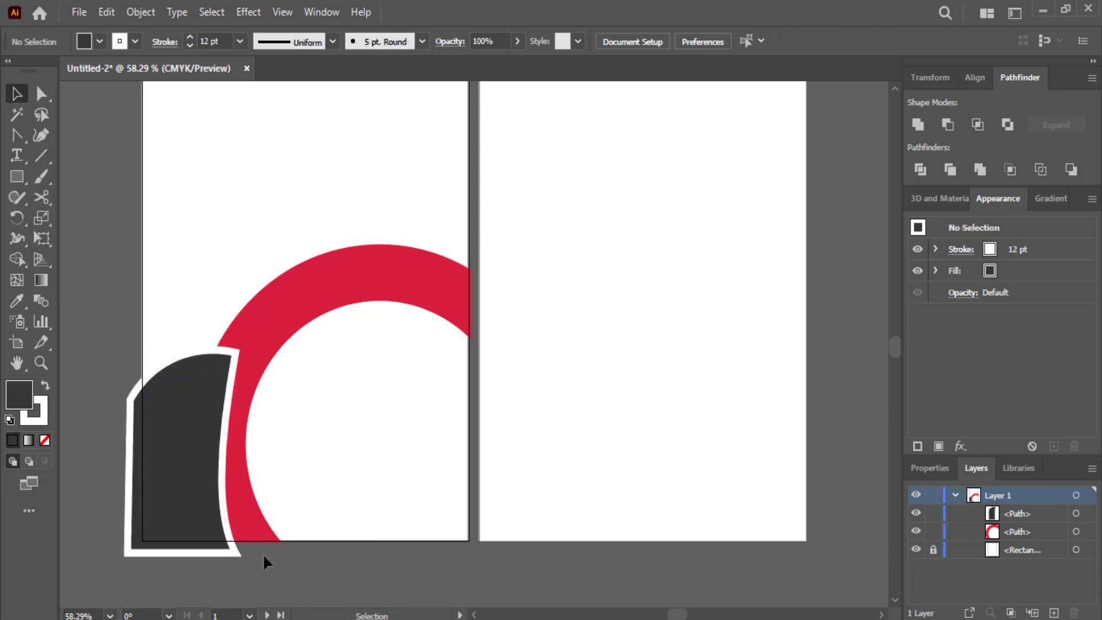
click(141, 492)
drag(128, 460, 122, 457)
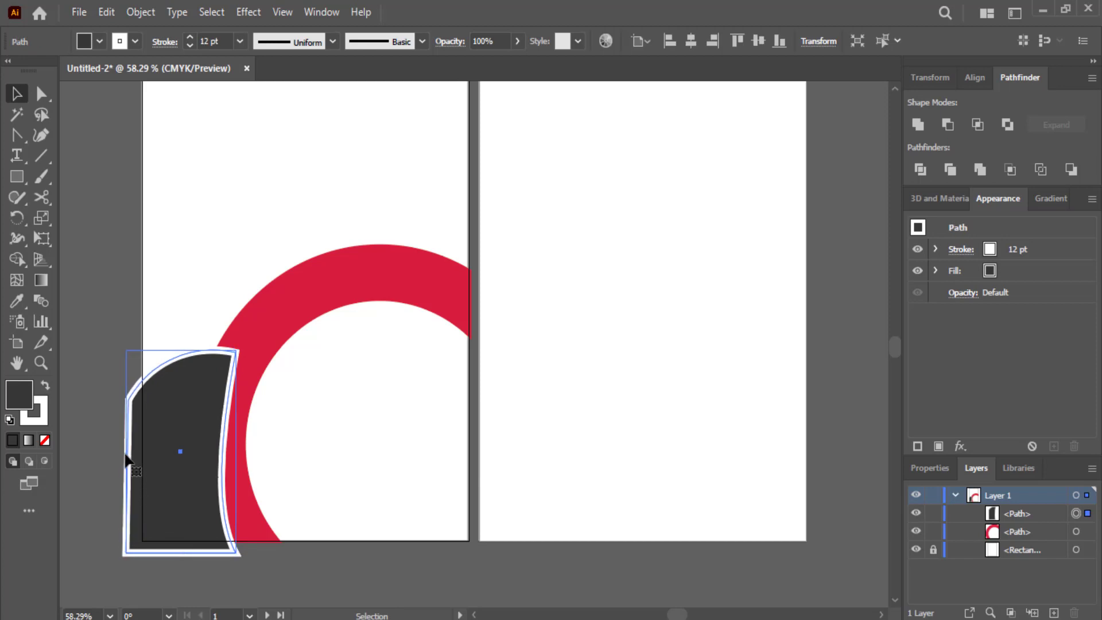
click(266, 554)
Move the dark shape's lower-right anchor point outward along the ring with Direct Selection
click(197, 516)
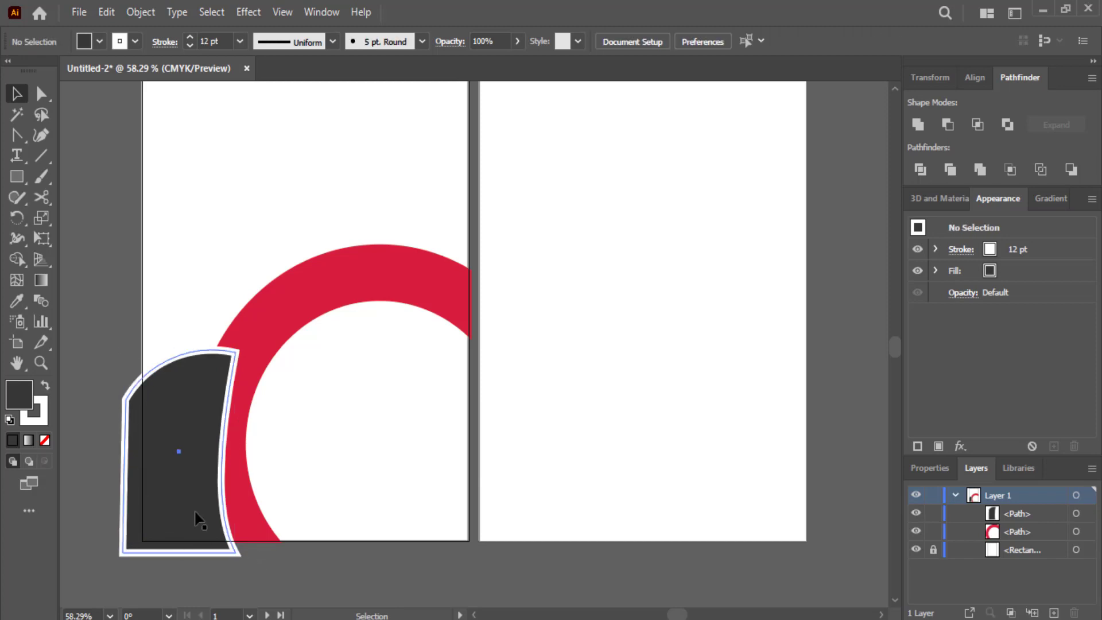
click(41, 93)
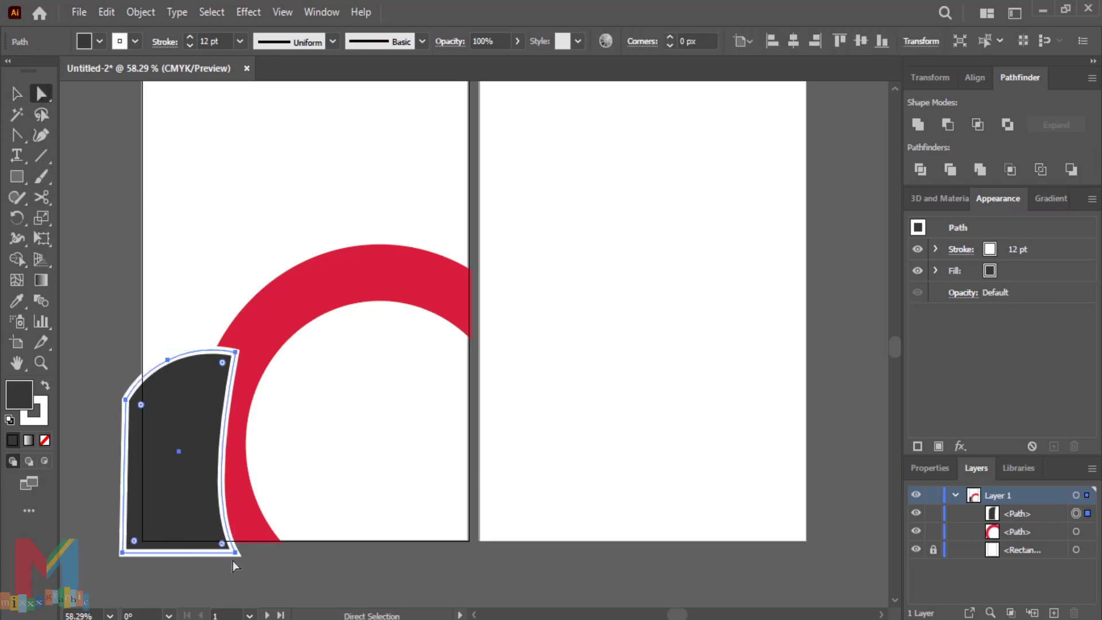
drag(236, 555, 252, 552)
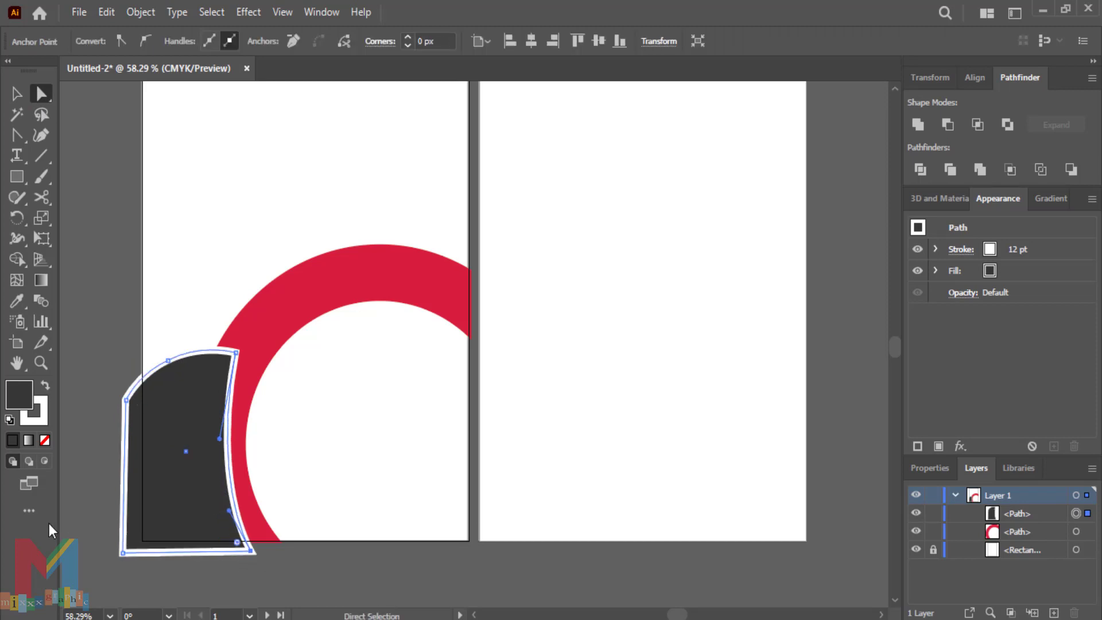
click(73, 492)
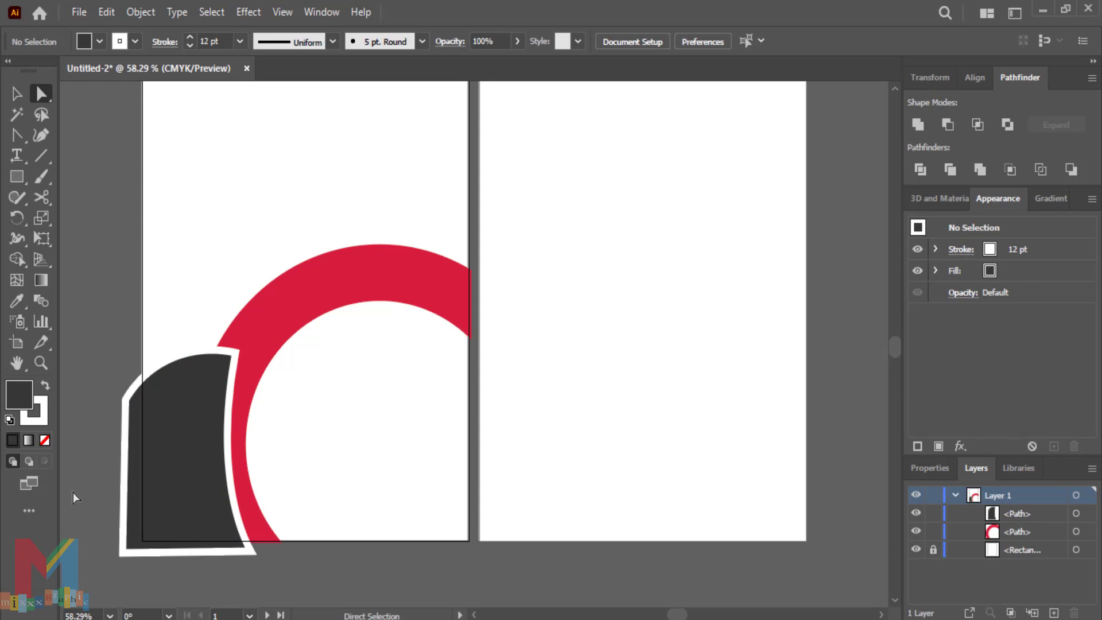
Deepen the inward curve of the dark shape's right edge with the Curvature tool so it follows the ring
click(157, 421)
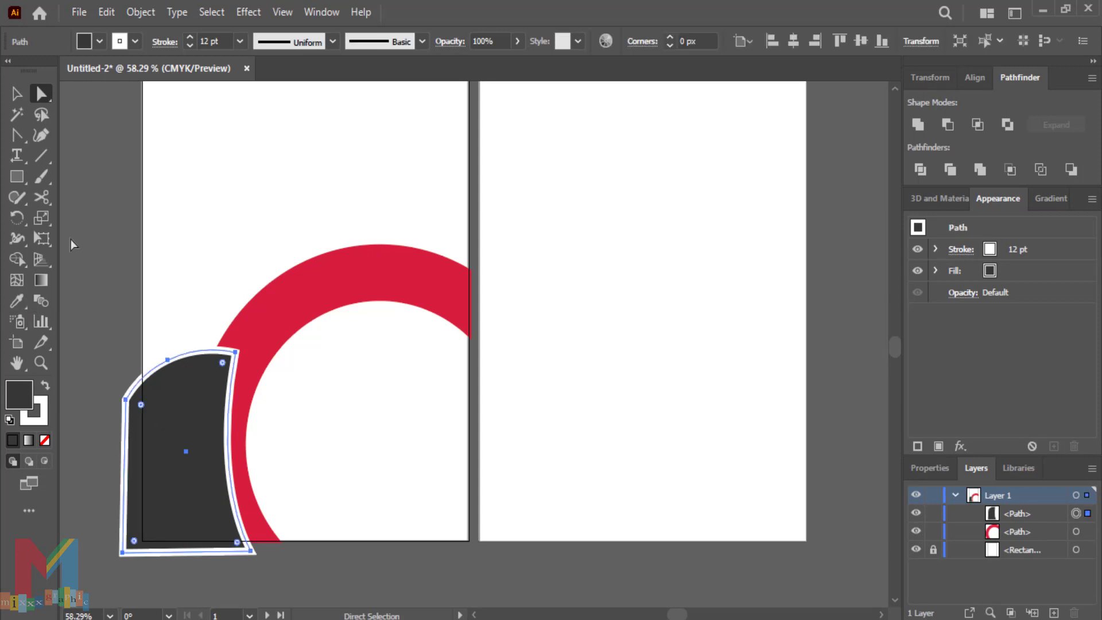
click(41, 137)
drag(229, 469, 219, 459)
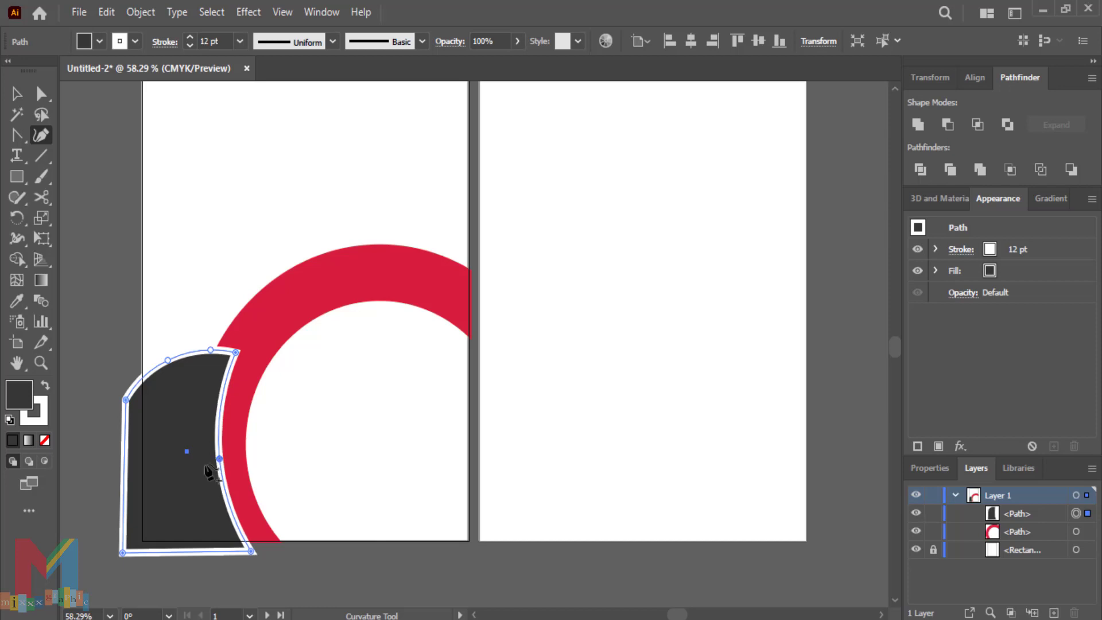
click(63, 205)
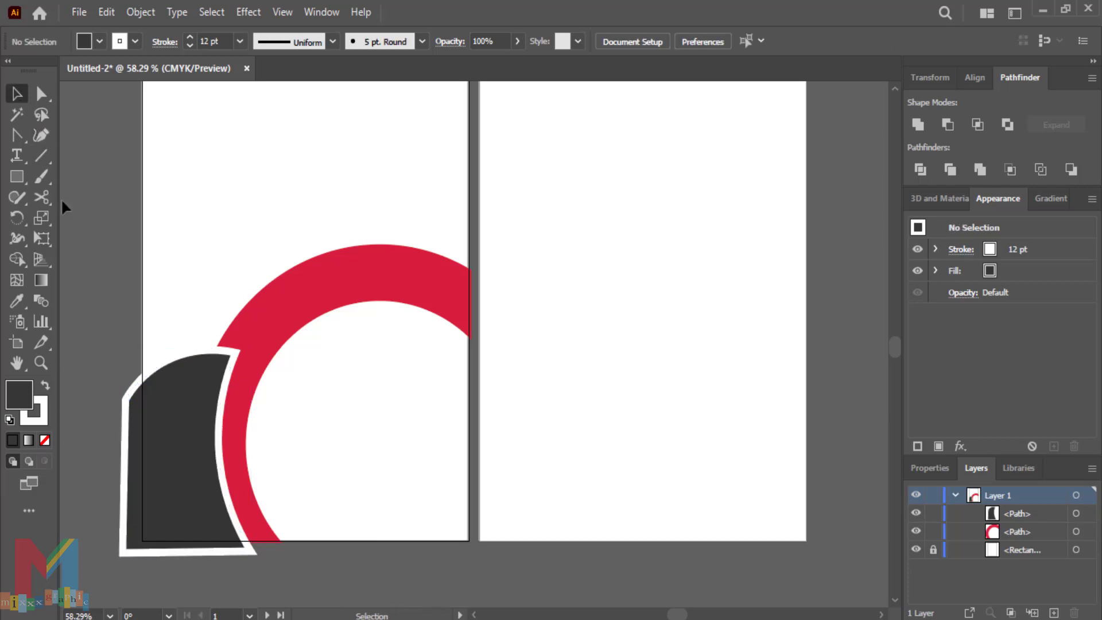
Copy the dark shape and paste the duplicate directly behind it
click(171, 434)
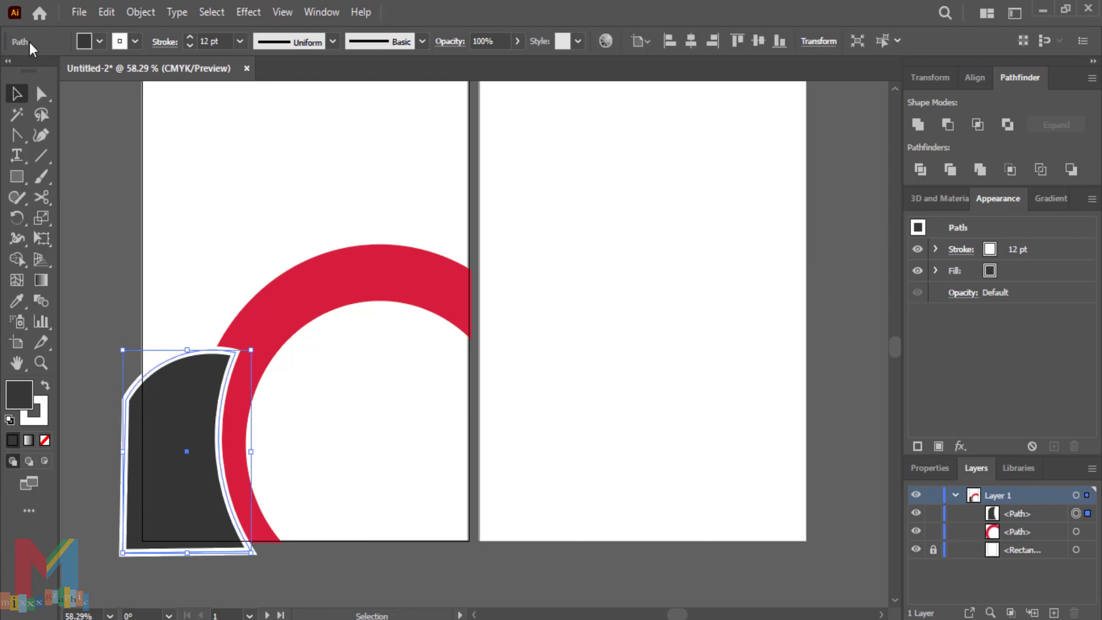
click(108, 15)
click(135, 96)
click(108, 15)
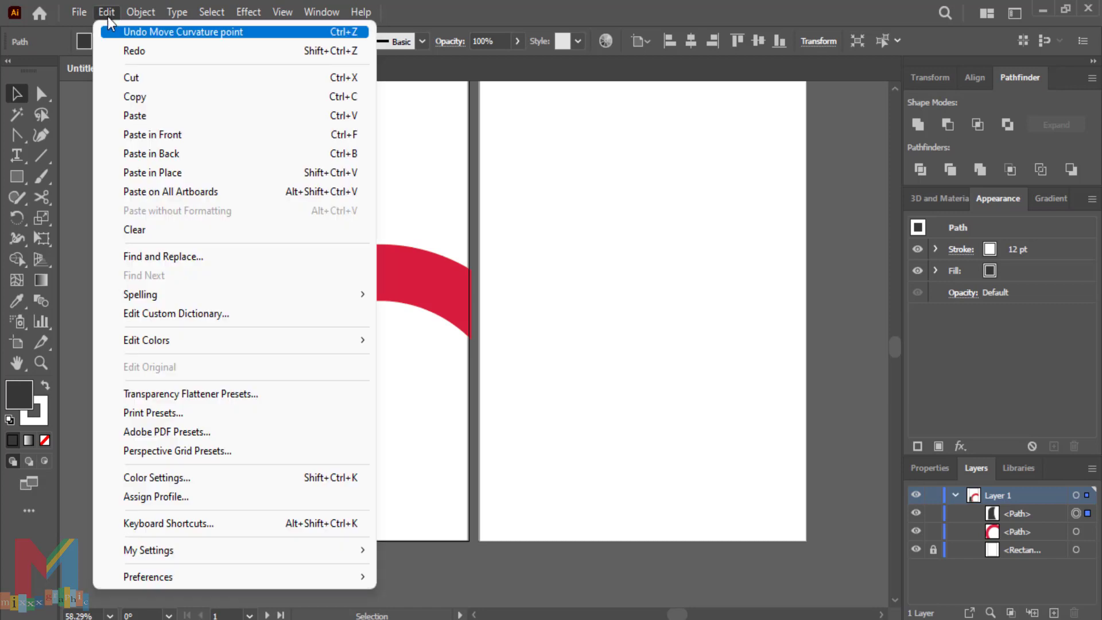
click(190, 153)
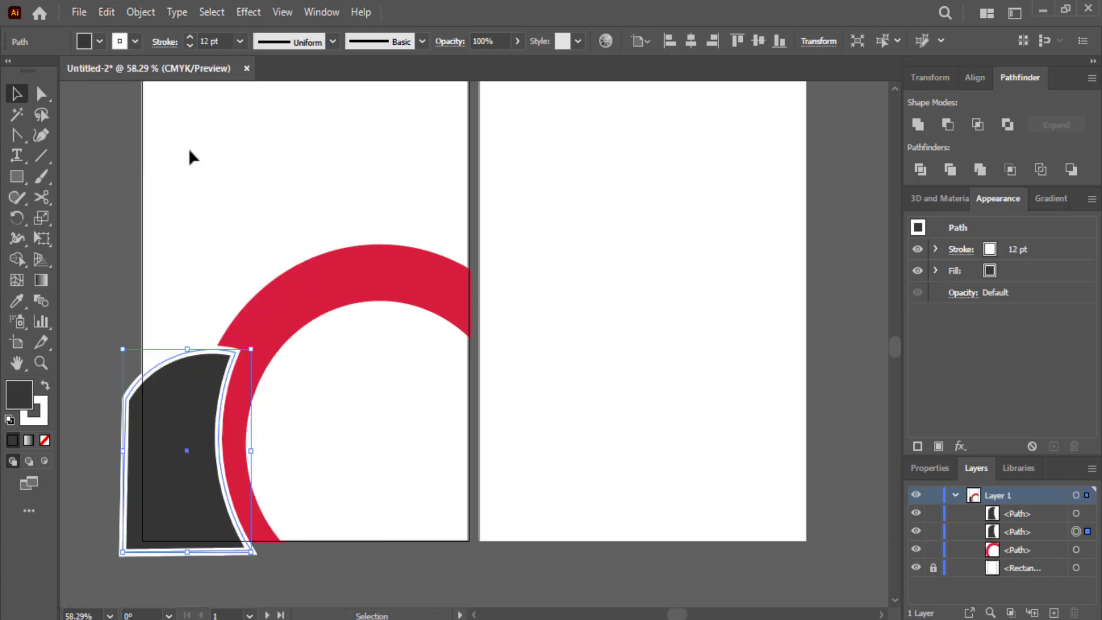
Nudge the rear copy up and to the left so its top and left edges show beyond the front shape
key(shift+Up)
key(shift+Up)
key(shift+Up)
key(shift+Up)
key(shift+Up)
key(shift+Up)
key(shift+Up)
key(shift+Up)
key(shift+Up)
key(shift+Up)
key(shift+Up)
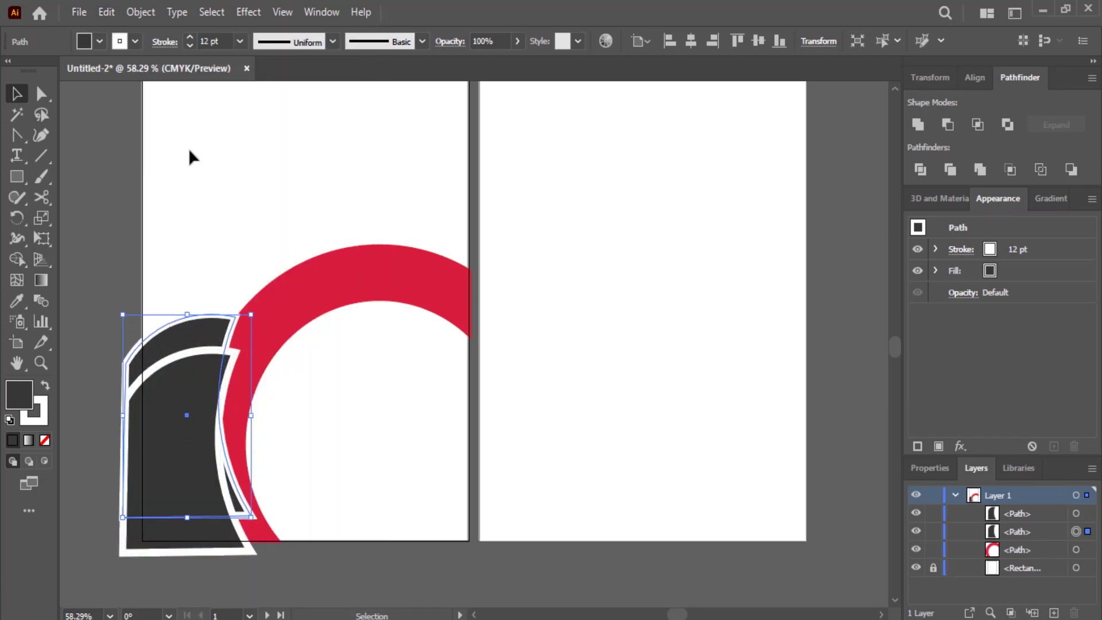
key(shift+Left)
key(shift+Left)
key(shift+Left)
key(shift+Left)
key(shift+Left)
key(shift+Left)
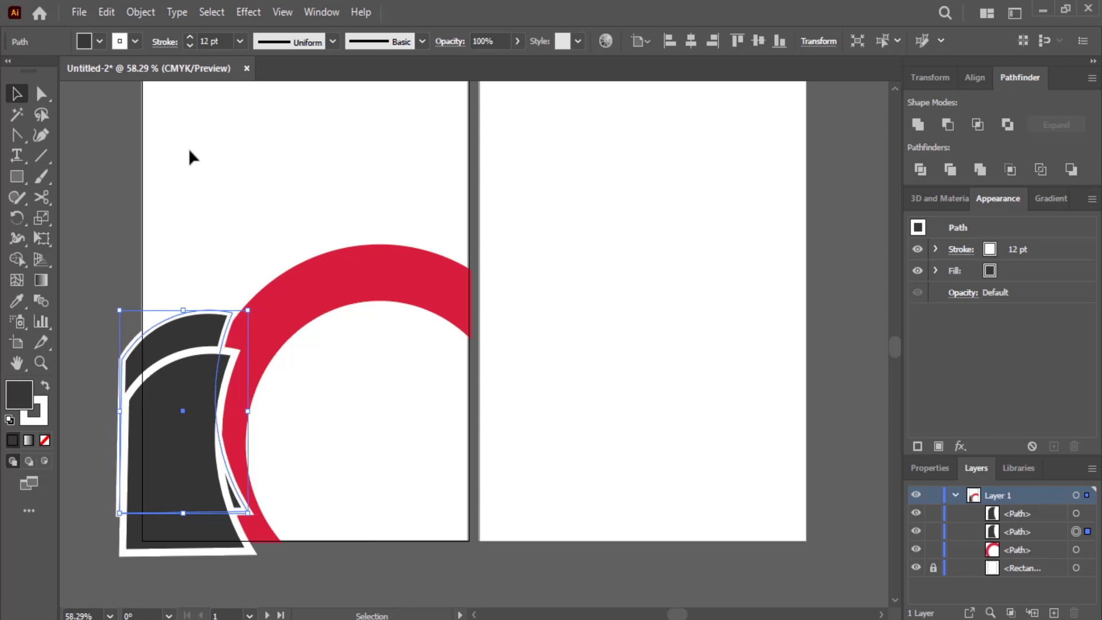
key(Left)
key(Left)
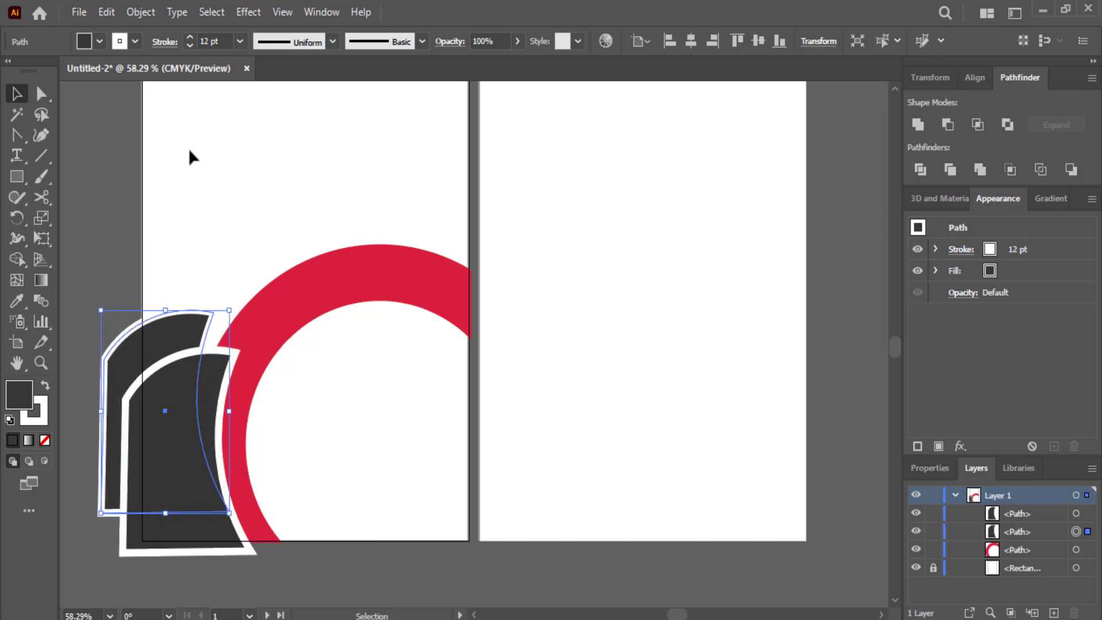
Change the rear curved shape's fill to dark red, C=15 M=100 Y=90 K=10
click(99, 40)
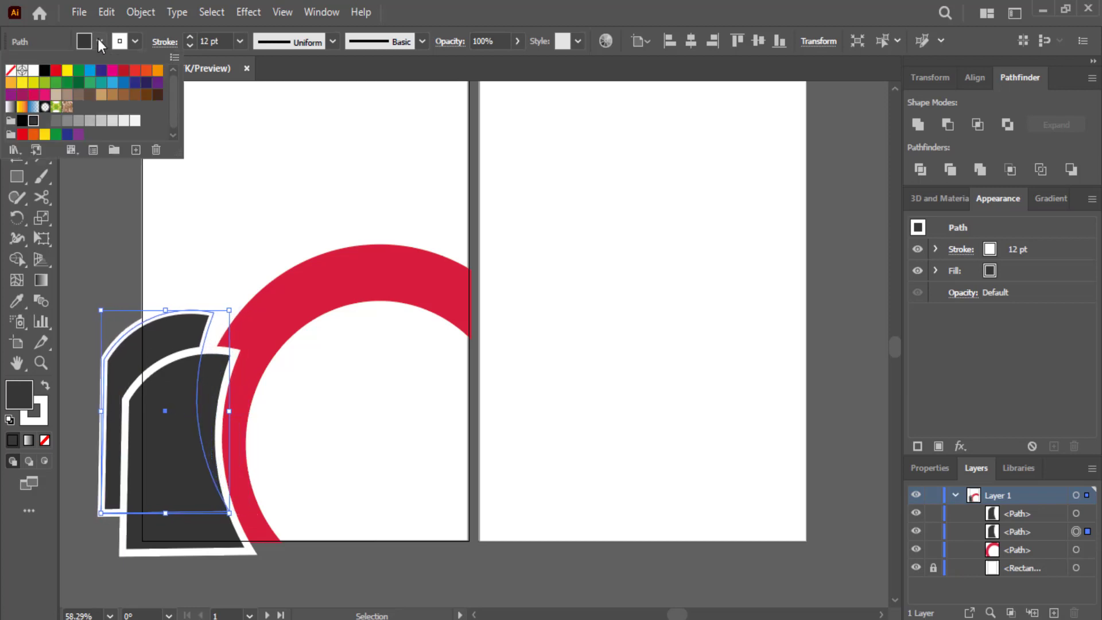
click(56, 70)
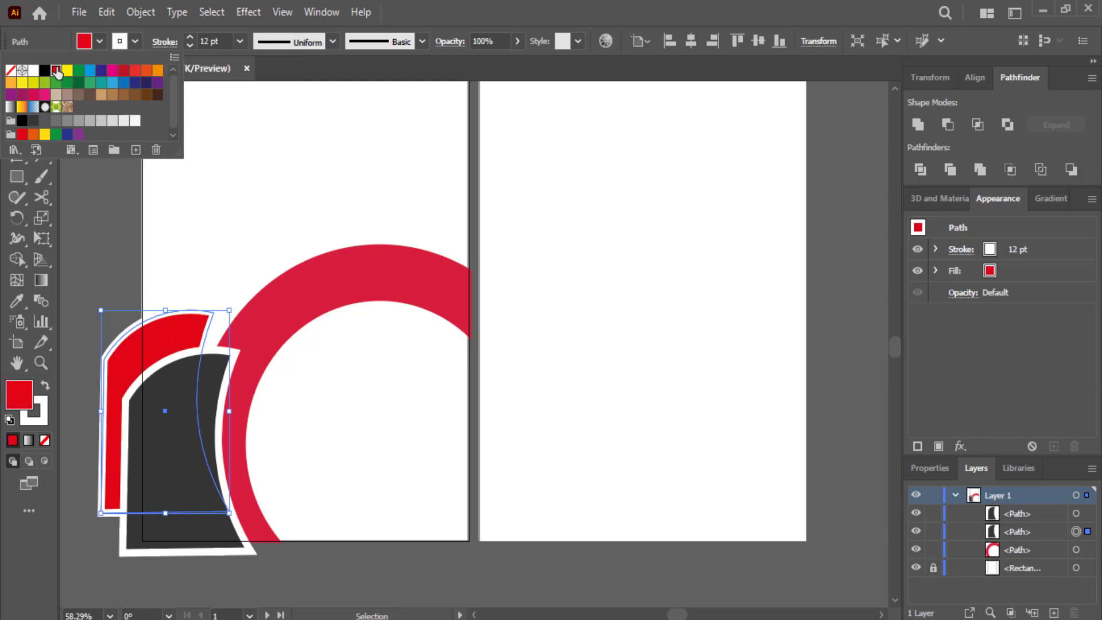
click(123, 72)
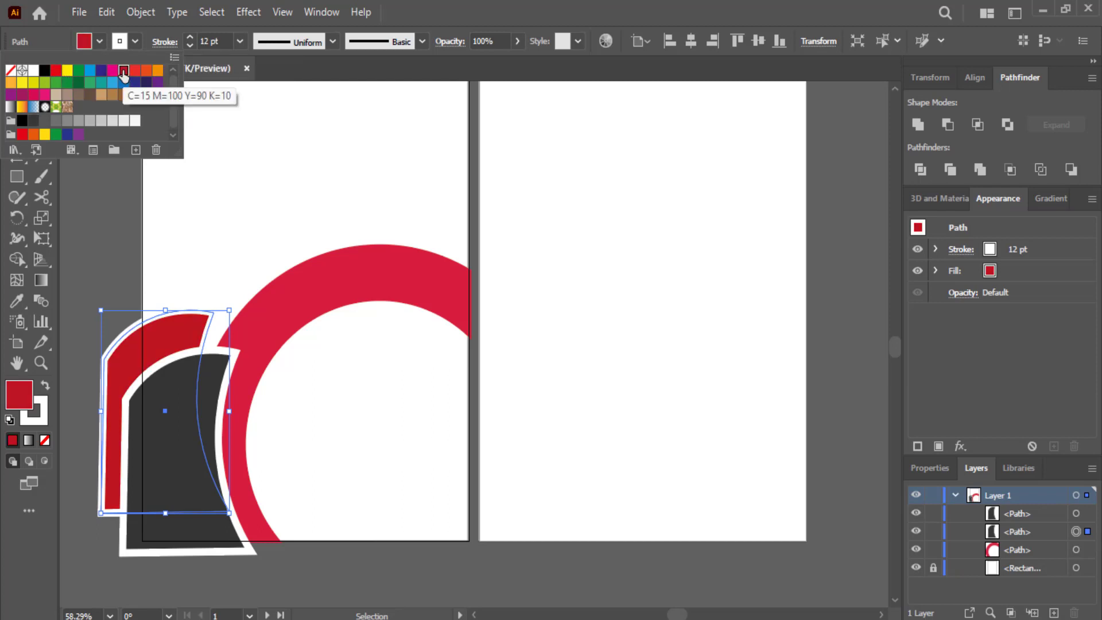
click(91, 233)
click(90, 233)
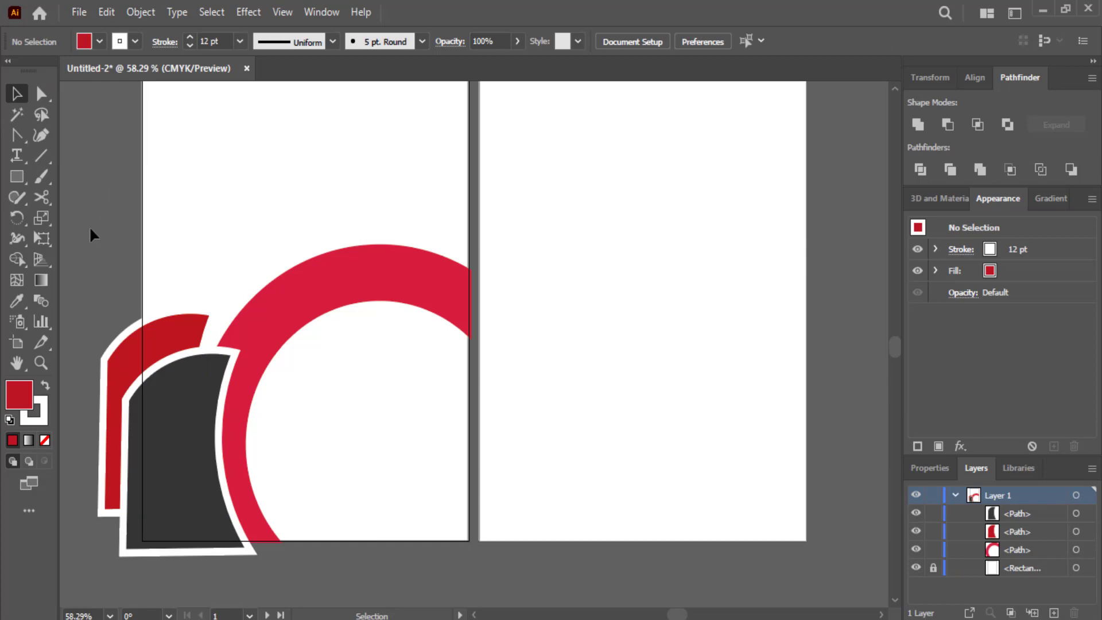
Change the rear curved shape's stroke colour to the lightest grey swatch
click(135, 41)
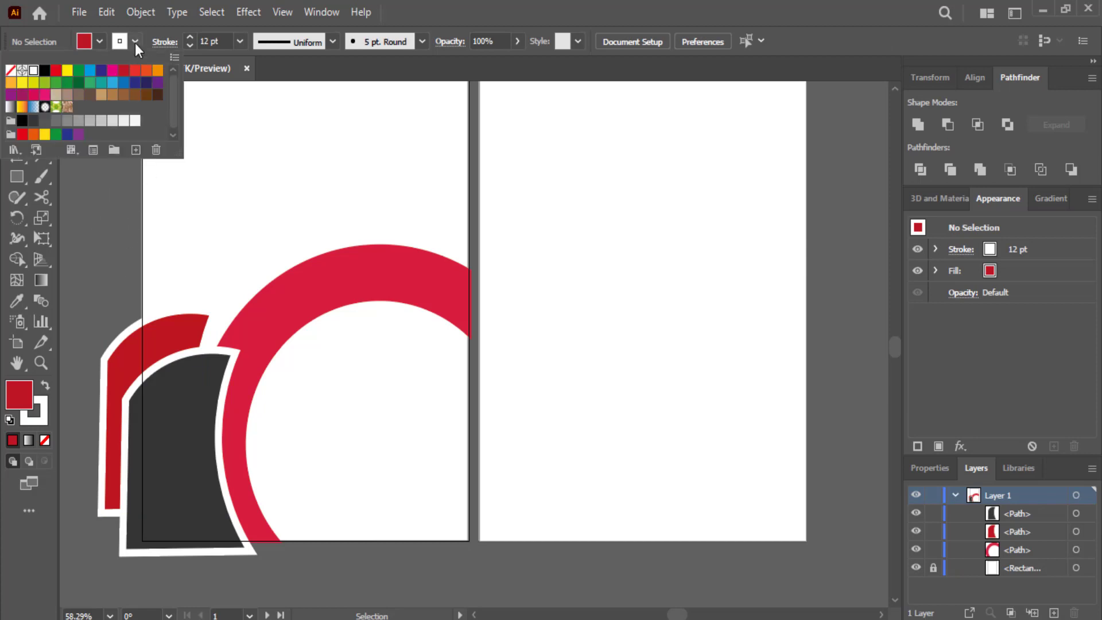
click(194, 279)
click(181, 322)
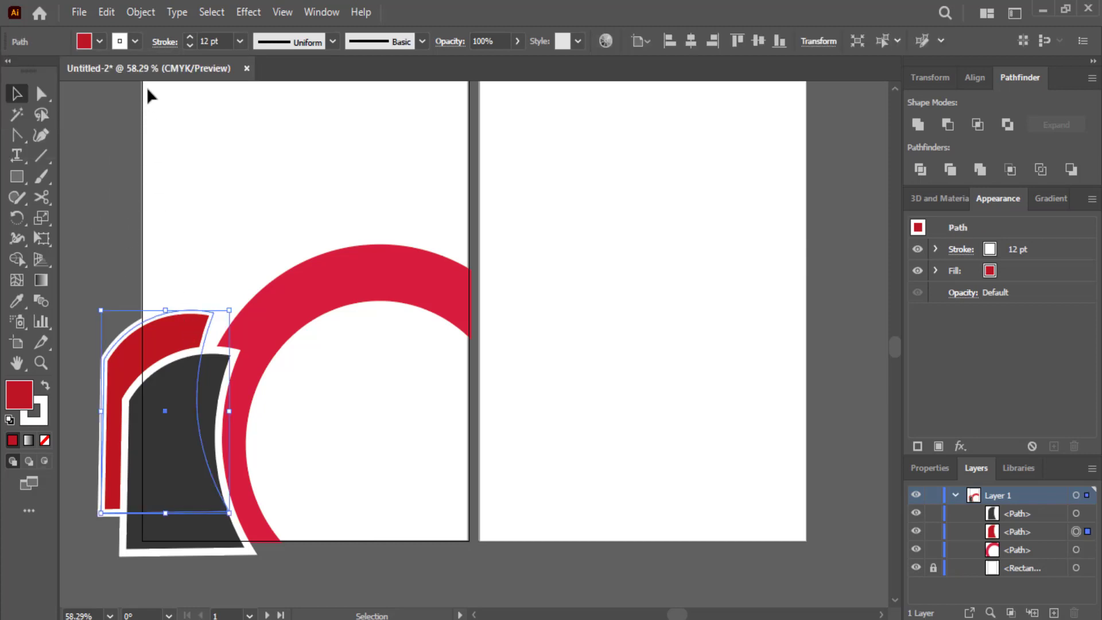
click(135, 41)
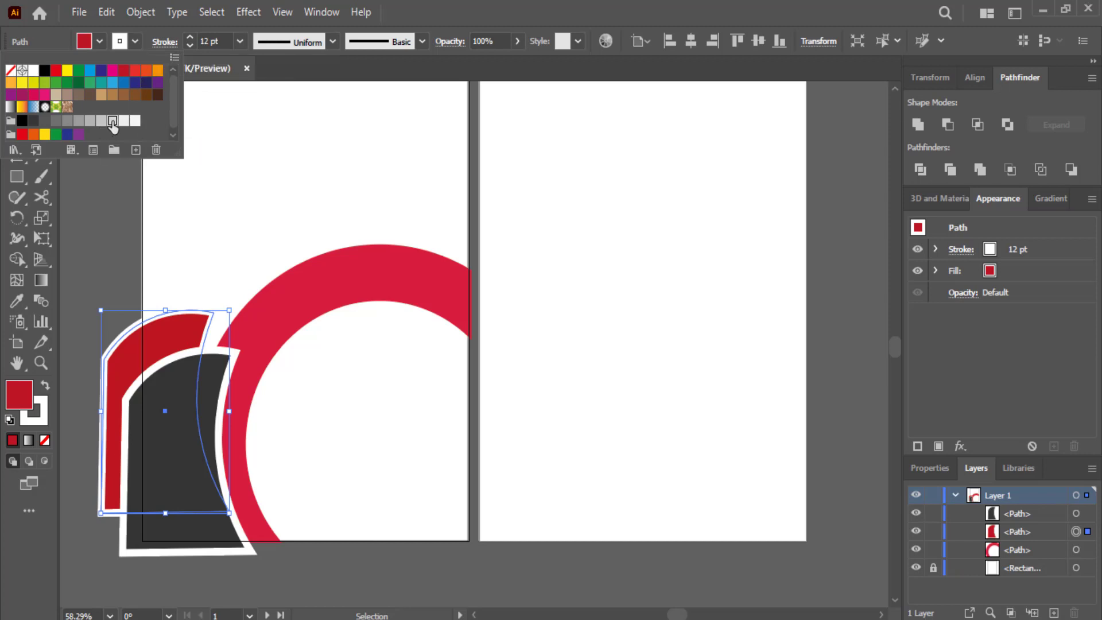
click(113, 121)
click(135, 121)
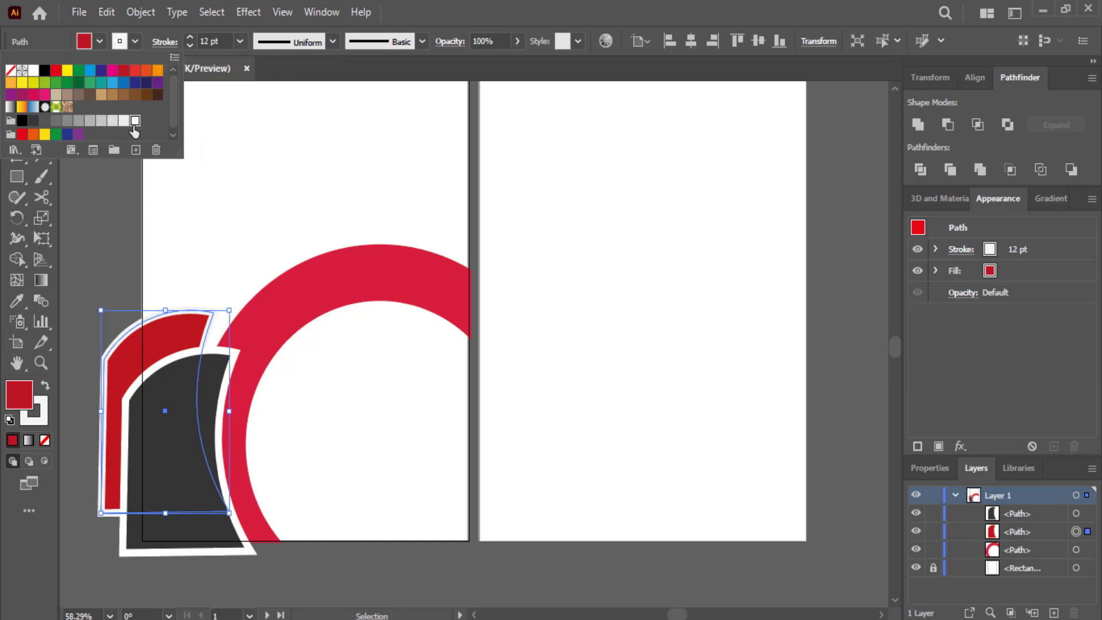
click(75, 284)
Draw a large red ellipse on the second artboard and paste a copy of it in place
drag(16, 184, 63, 219)
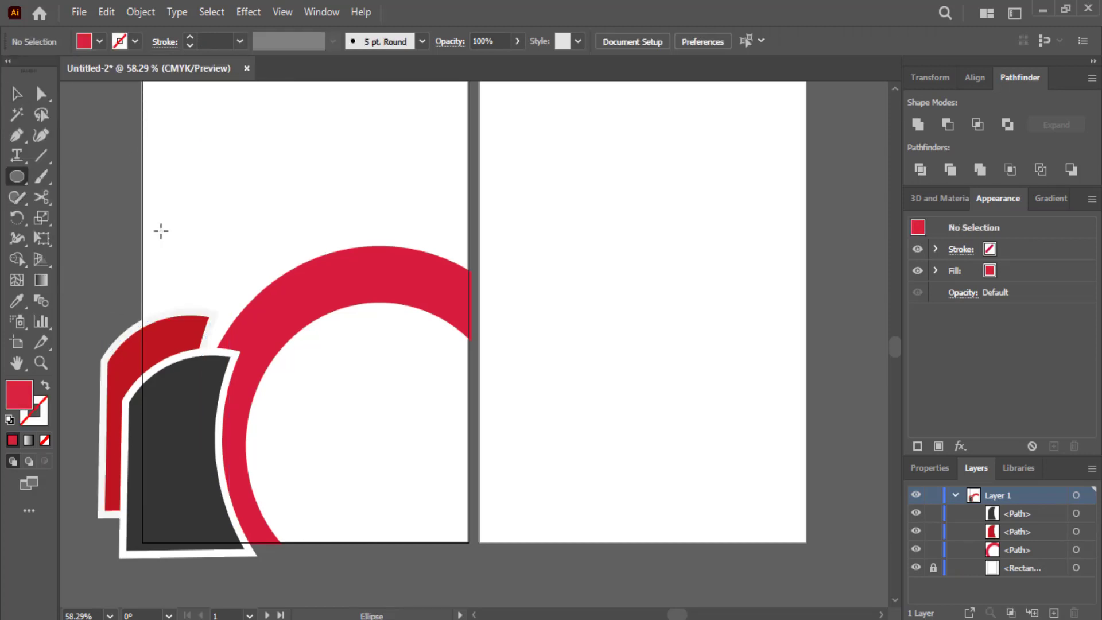
drag(711, 256, 587, 476)
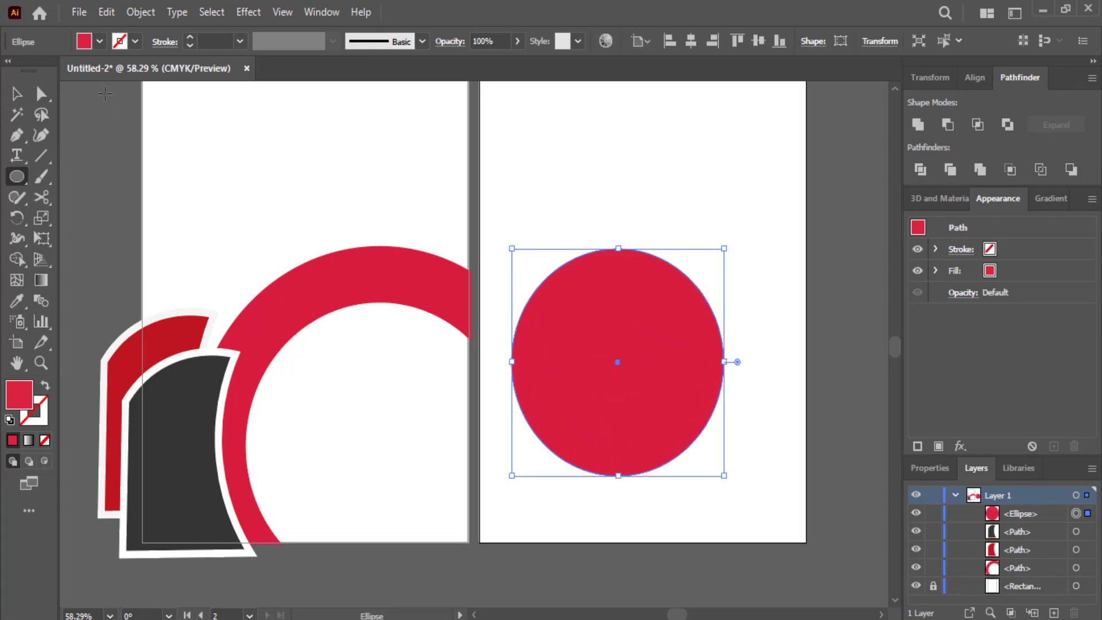
click(106, 12)
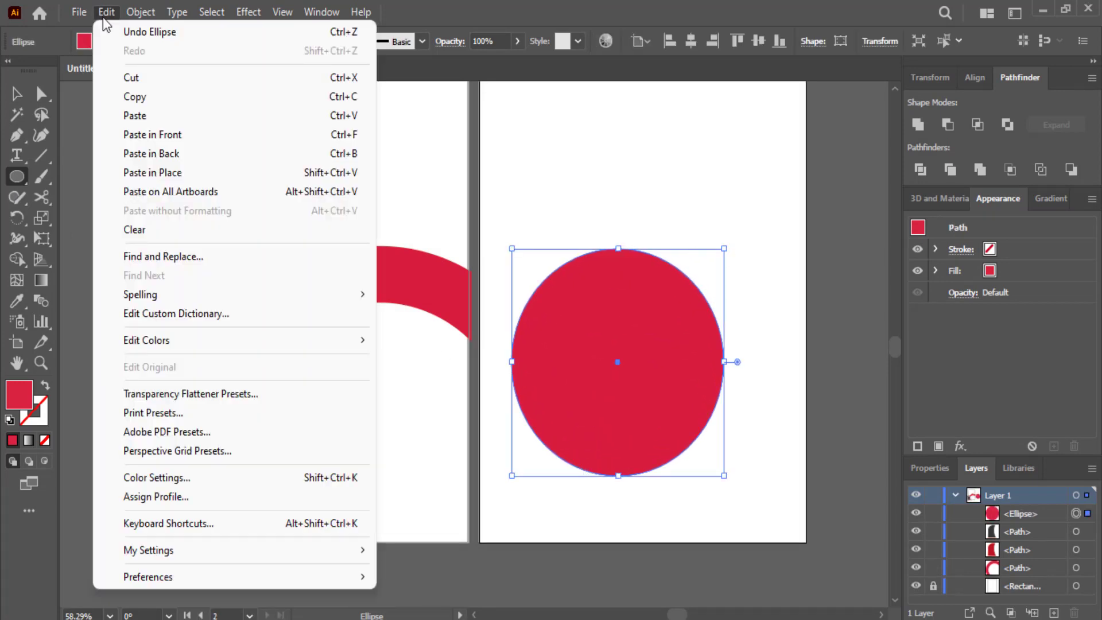
click(126, 97)
click(106, 12)
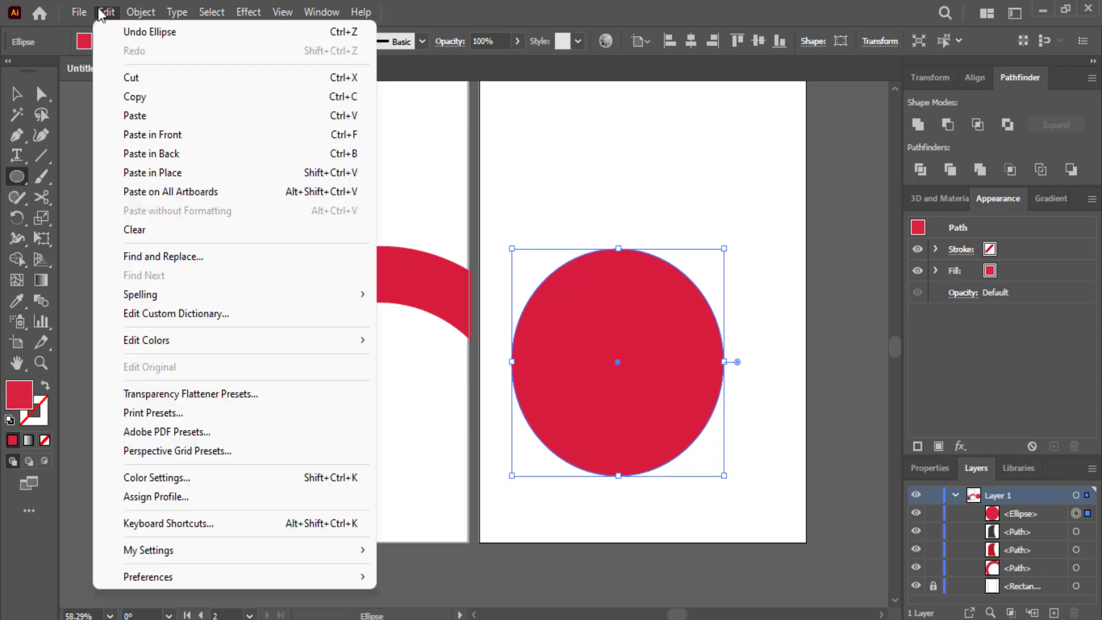
click(173, 172)
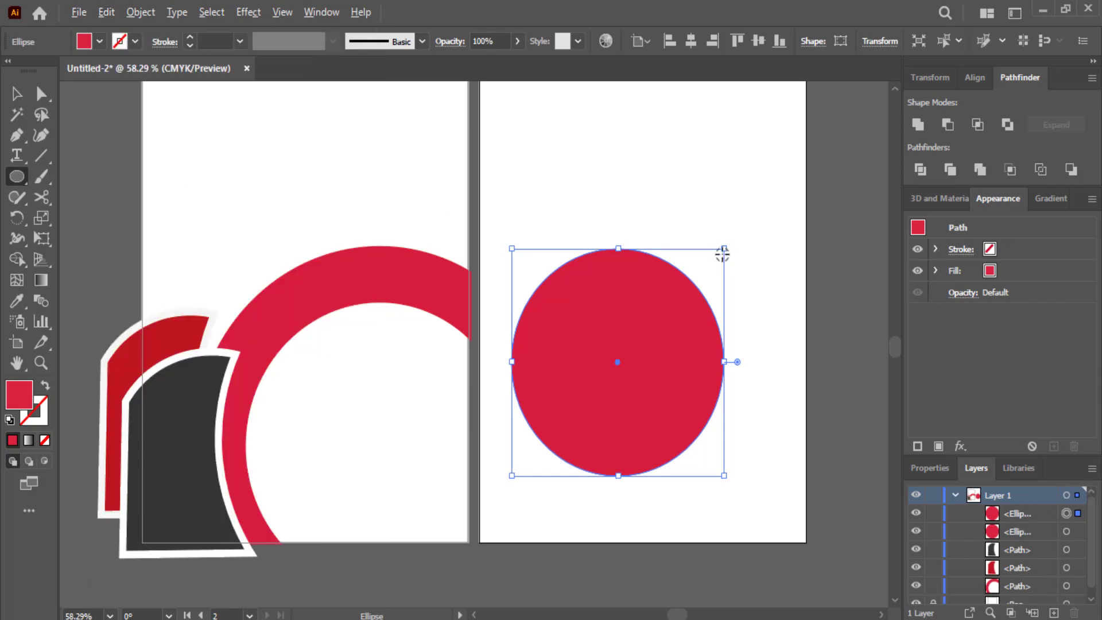
Shrink the copied ellipse about its centre and subtract it from the original with Minus Front to form a thin ring
drag(724, 249, 708, 266)
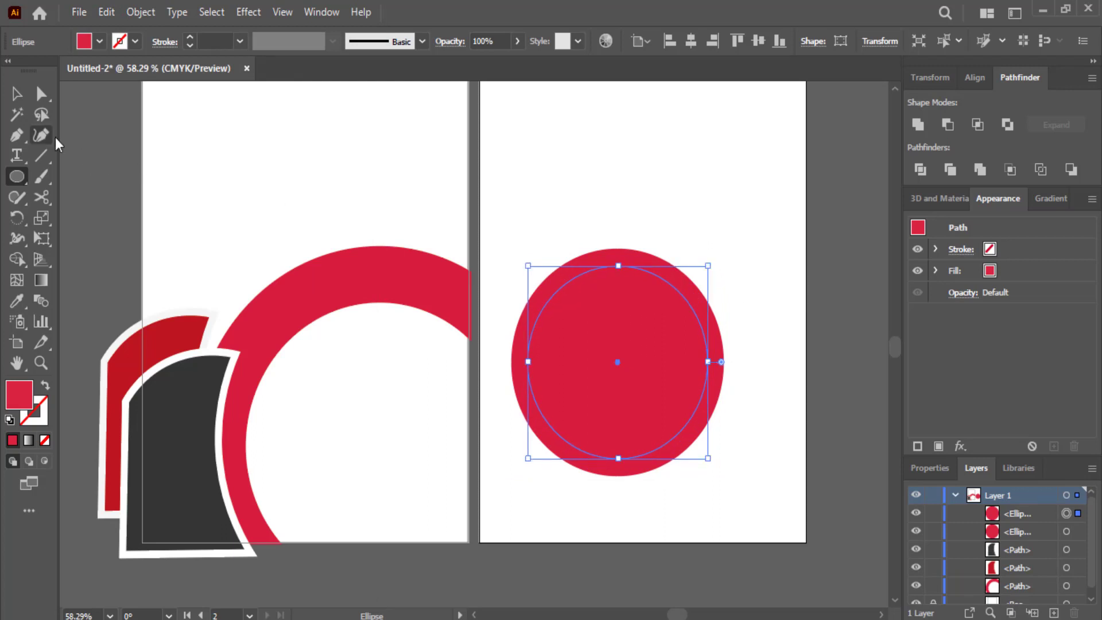
click(15, 98)
drag(768, 180, 591, 494)
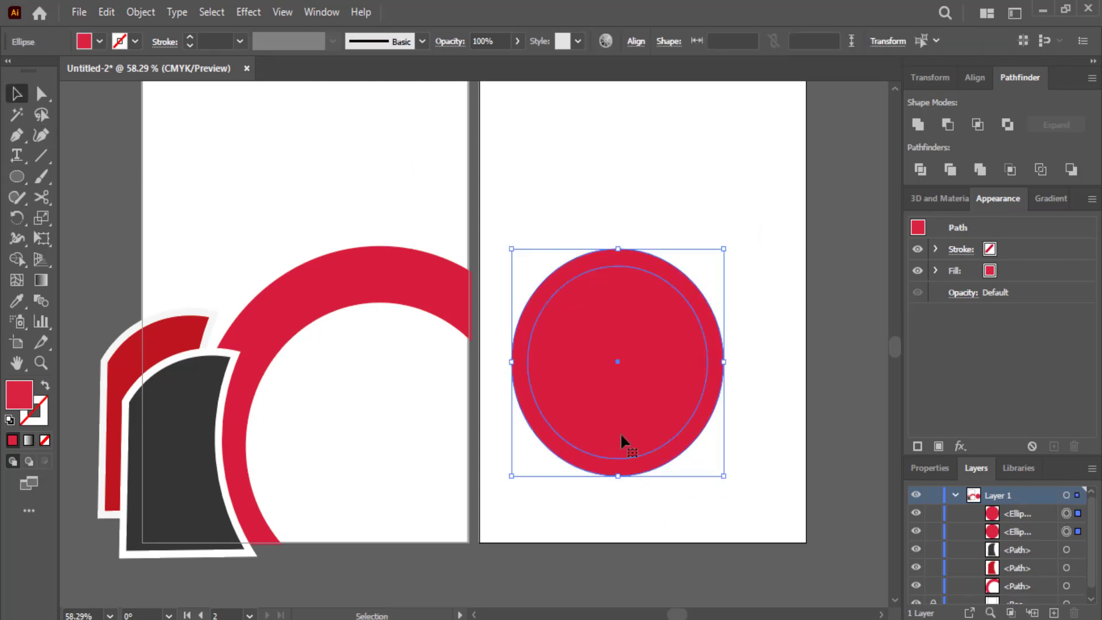
click(948, 125)
Move the thin ring inside the thick ring on the first page and enlarge it so it overhangs the page's lower-right corner
drag(706, 295, 533, 446)
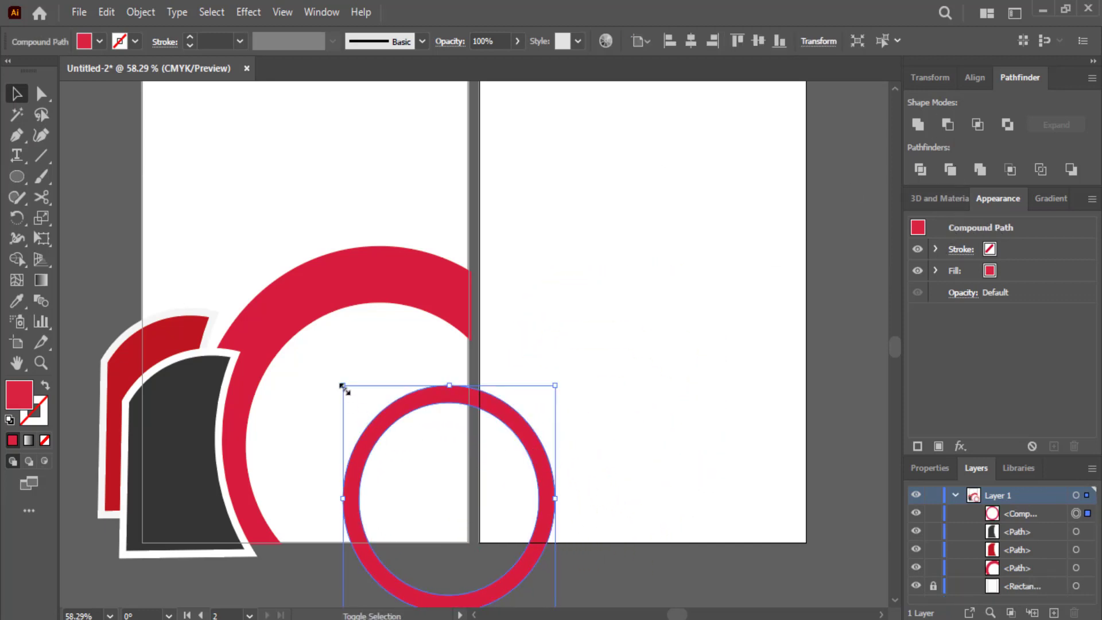
drag(343, 386, 265, 340)
drag(314, 450, 290, 443)
click(565, 391)
scroll(565, 391, down, 2)
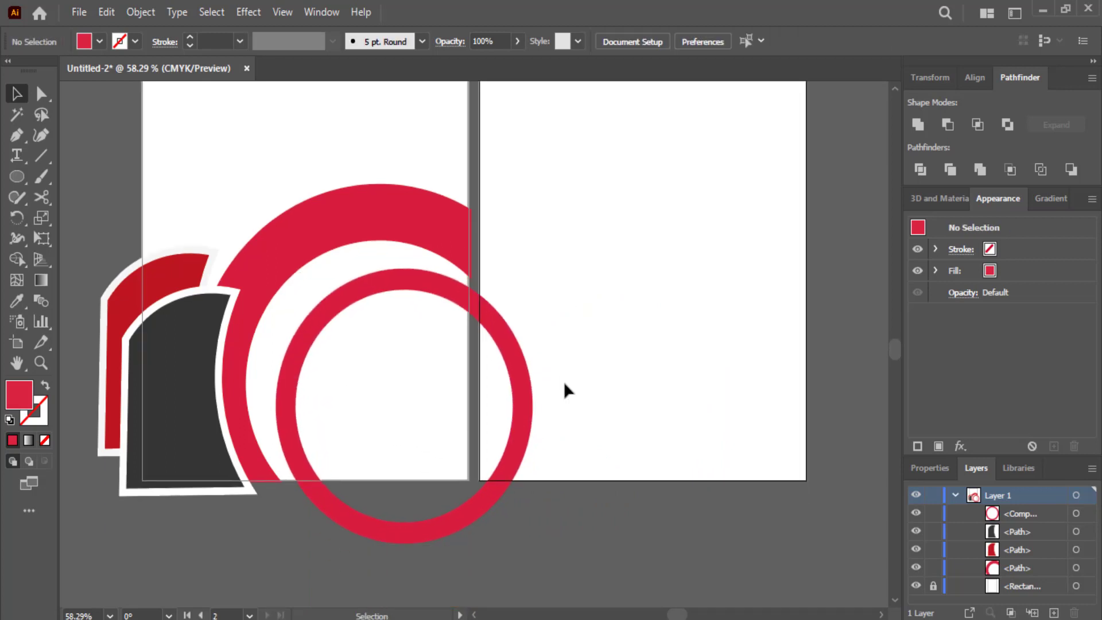
scroll(564, 380, down, 1)
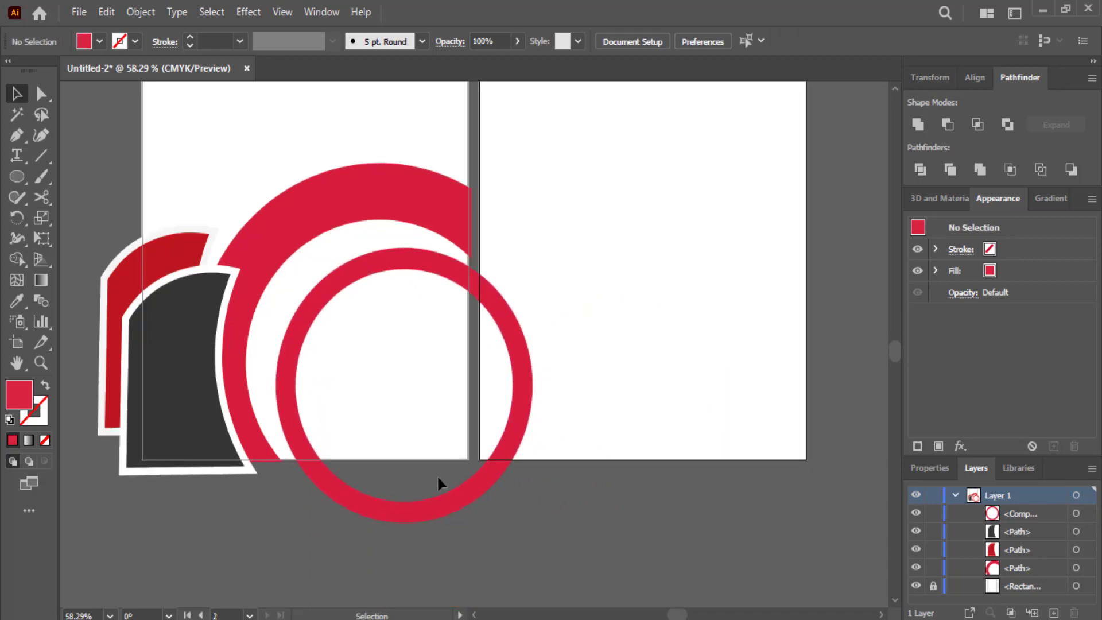
drag(442, 507, 442, 498)
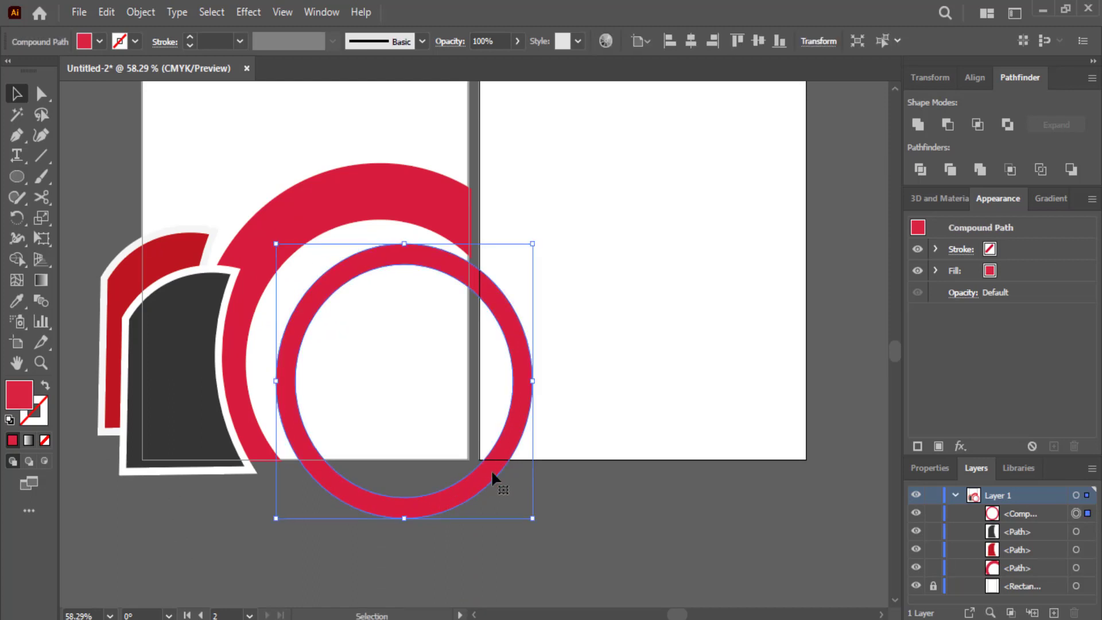
click(89, 533)
Draw two green rectangles covering the parts of the thin ring beyond the first page's right and bottom edges
click(98, 46)
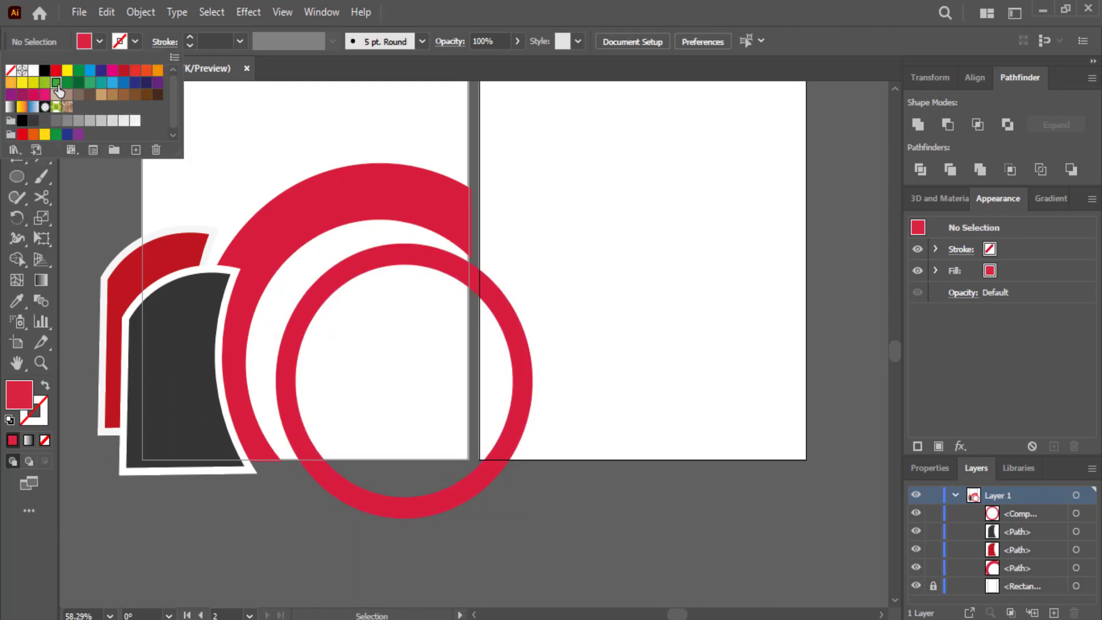
click(58, 87)
drag(19, 175, 54, 181)
drag(541, 227, 469, 526)
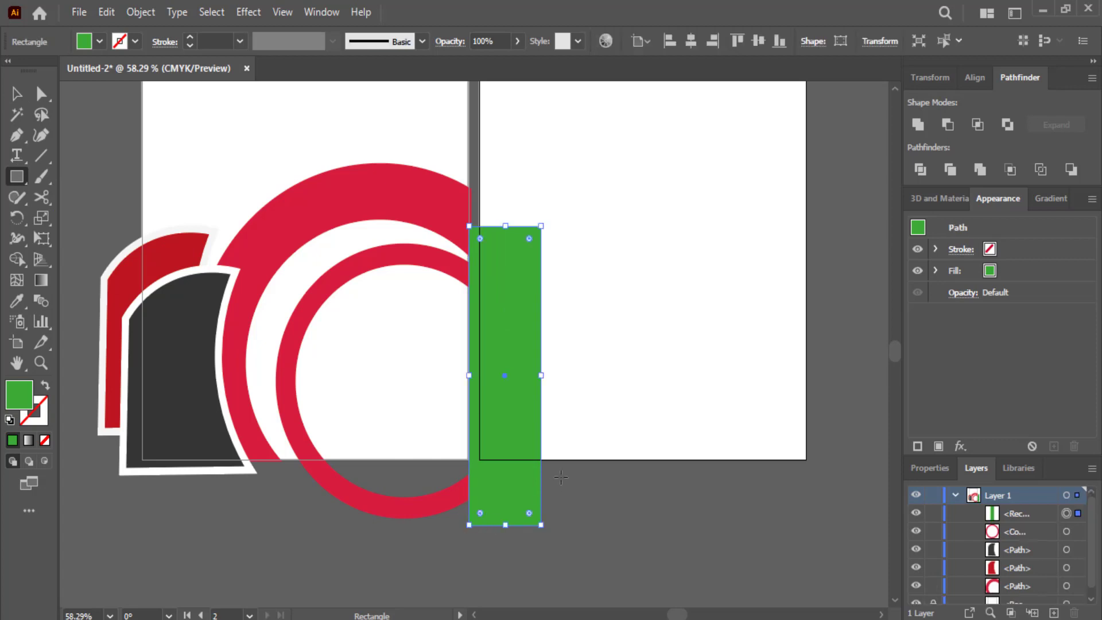
drag(563, 460, 271, 568)
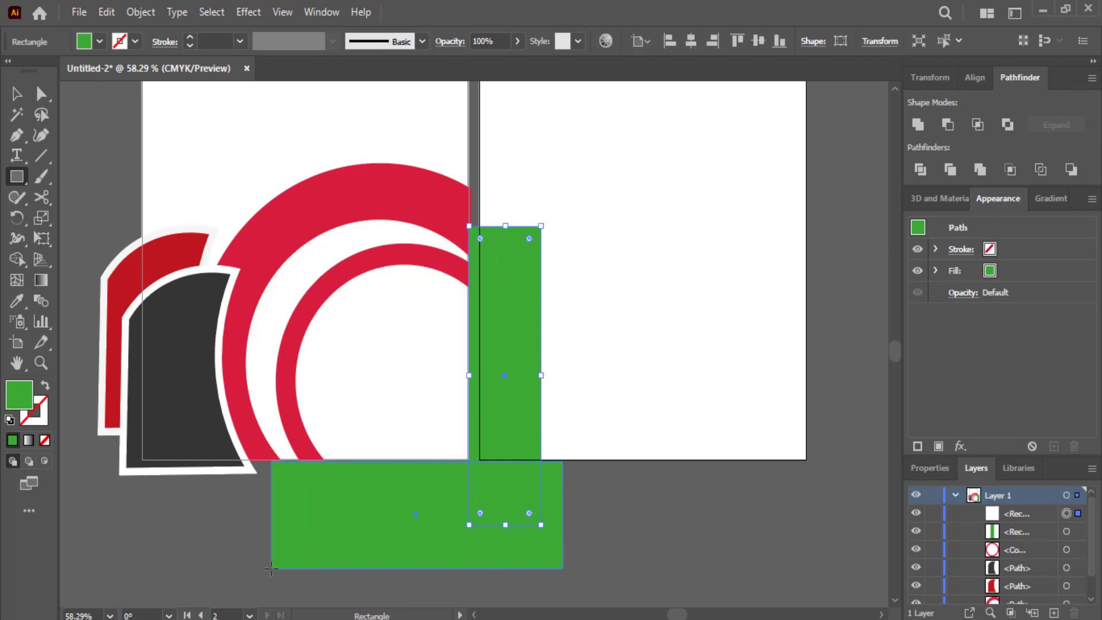
key(Up)
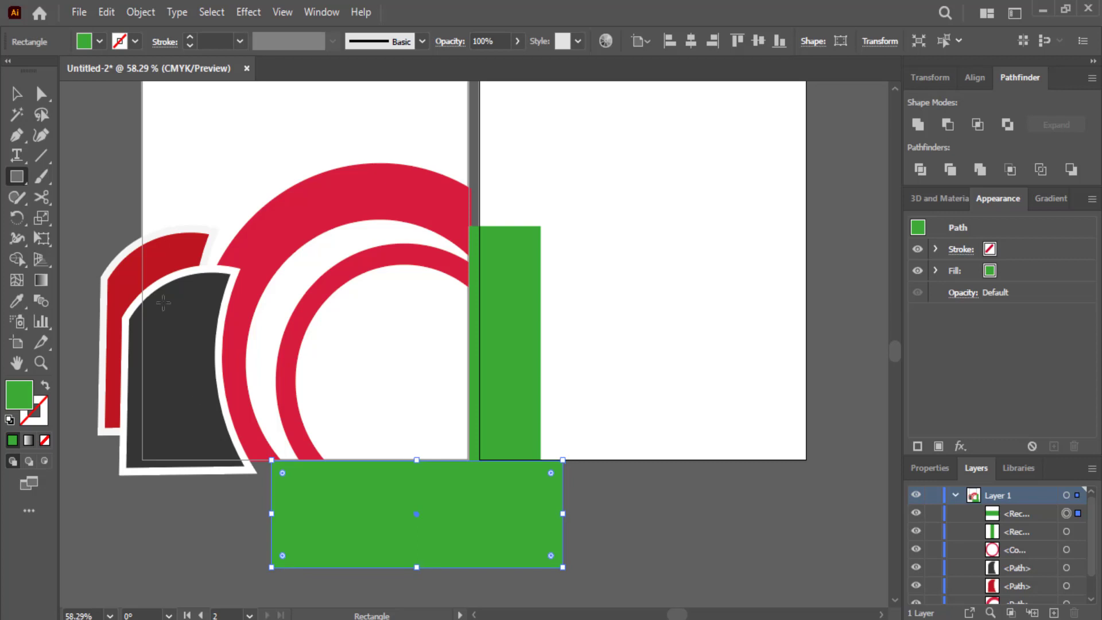
Merge the two green rectangles into one L-shaped path with the Shape Builder tool
click(17, 93)
click(580, 435)
click(523, 454)
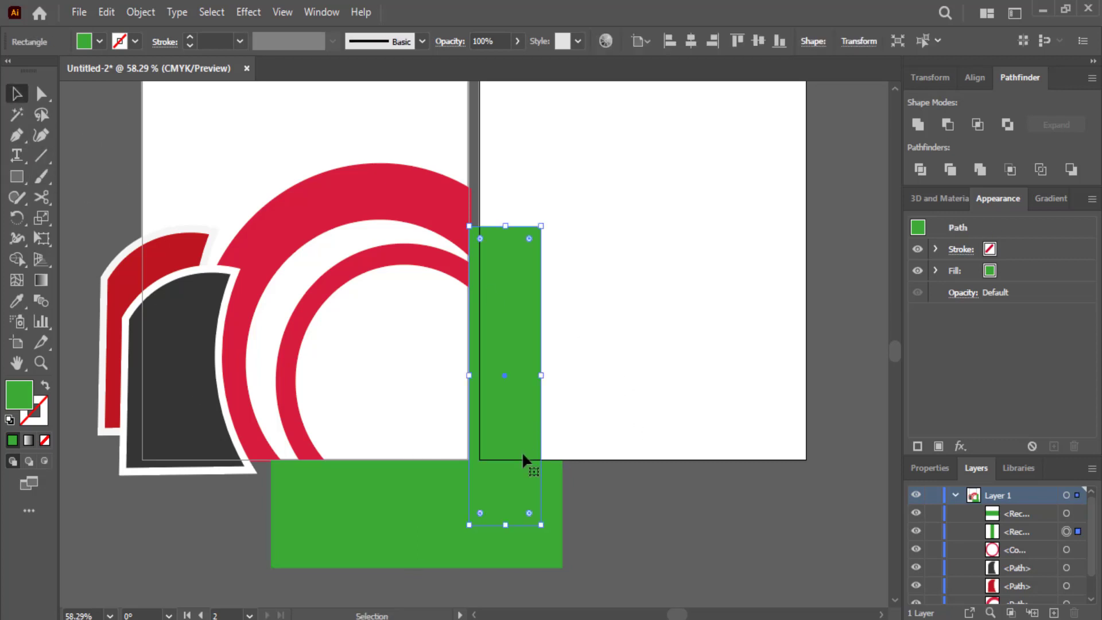
shift+click(398, 526)
click(17, 259)
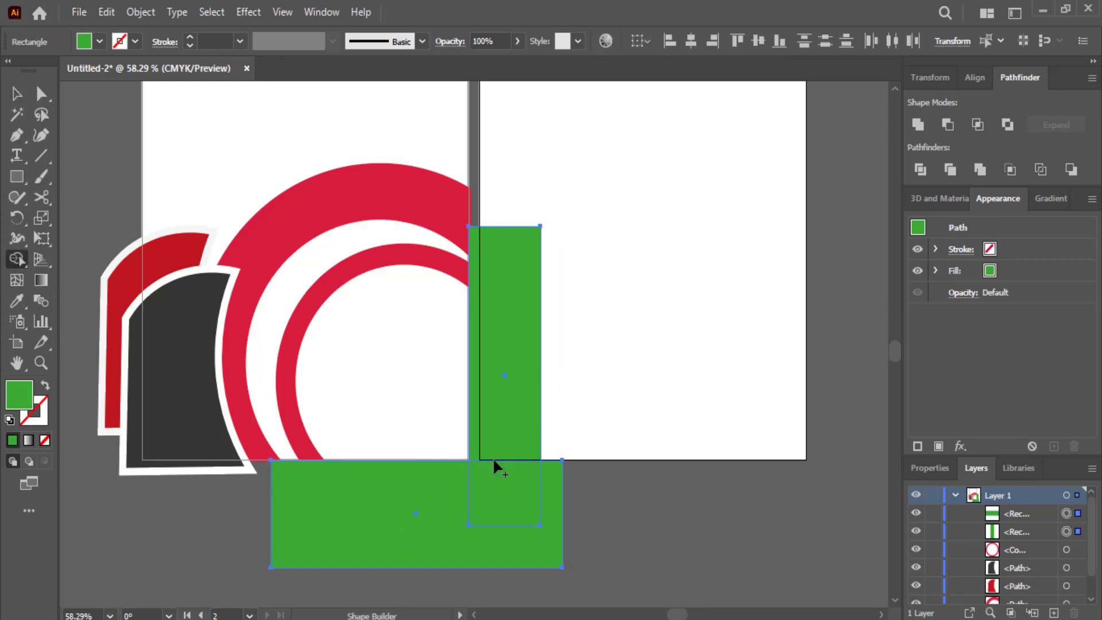
mouse_move(493, 457)
mouse_down()
mouse_move(512, 529)
mouse_move(409, 498)
mouse_up()
click(9, 99)
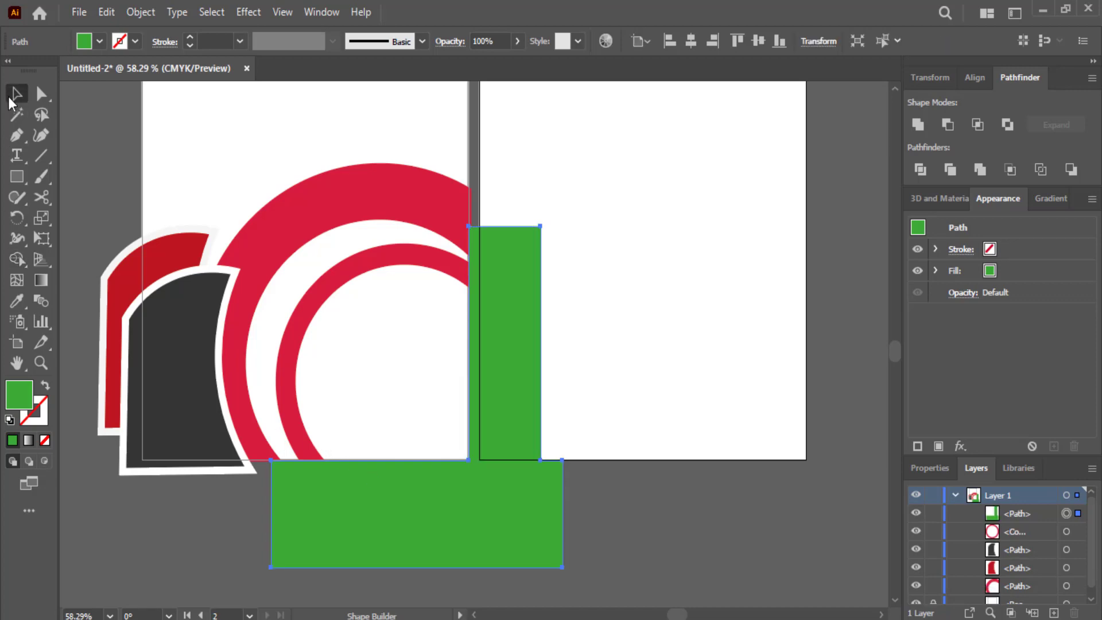
click(636, 482)
Subtract the green L-shape from the thin ring with Minus Front to trim it to the first page
click(313, 315)
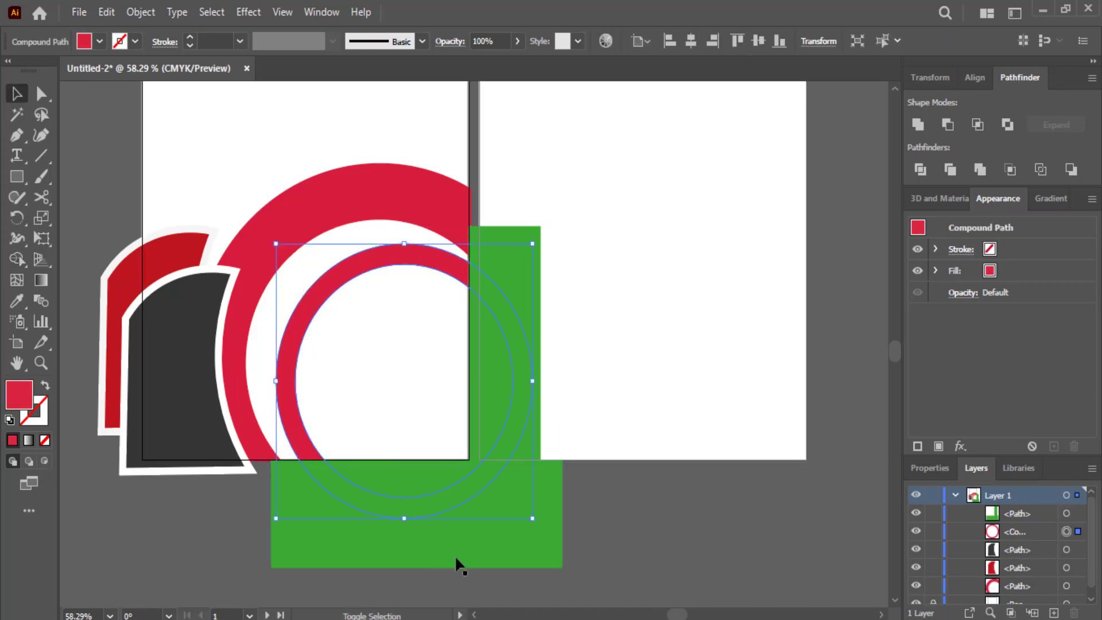
shift+click(456, 558)
click(947, 125)
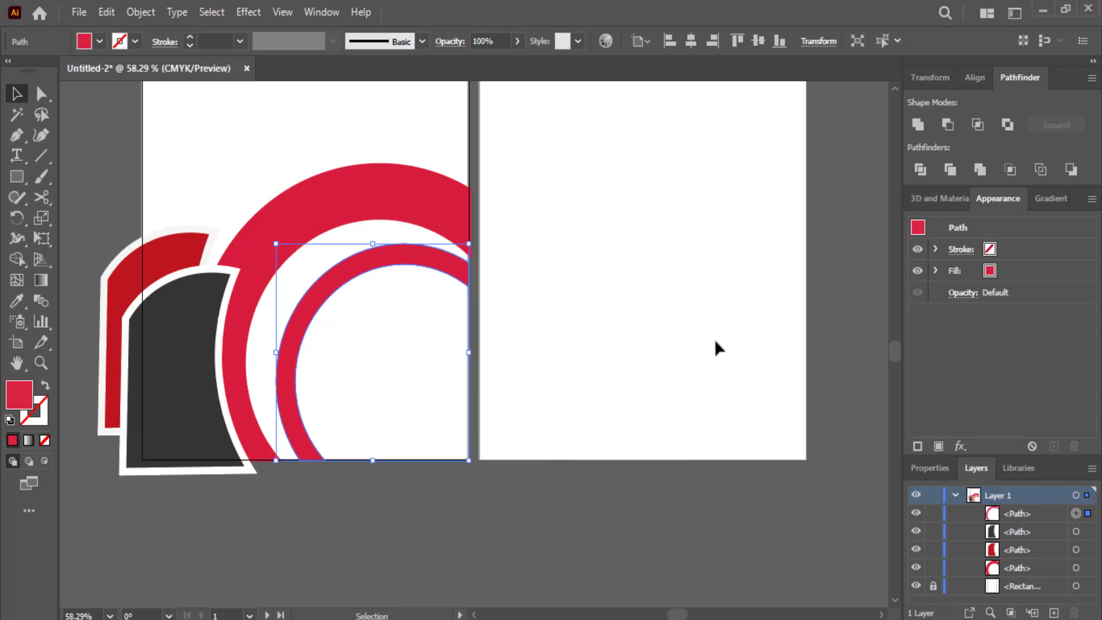
click(715, 339)
Reduce the trimmed thin ring's height by lowering its top edge, widening the gap to the thick ring
scroll(715, 339, up, 3)
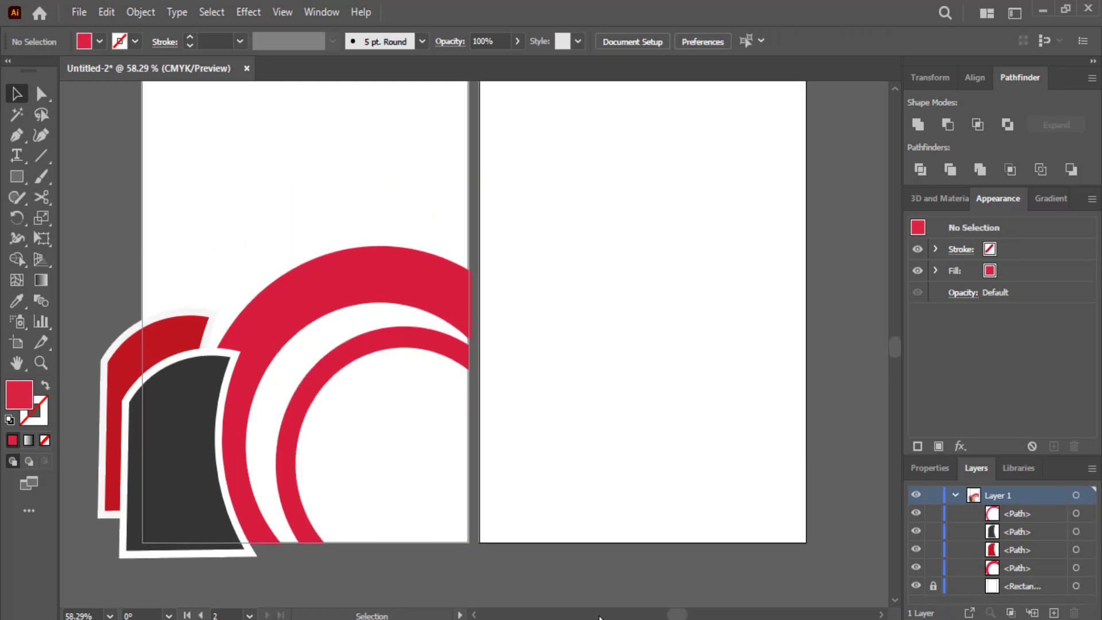
click(386, 344)
drag(372, 327, 370, 347)
click(588, 343)
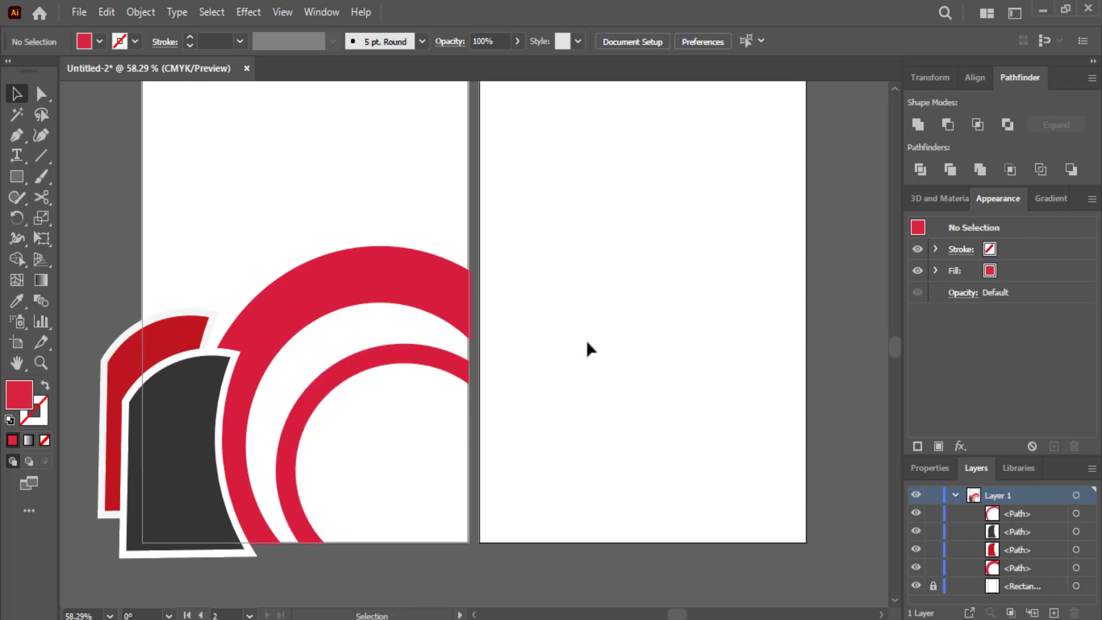
Duplicate the thin arc up and left onto the thick ring, and widen the copy to just past the page's right edge
drag(306, 356, 313, 273)
click(505, 374)
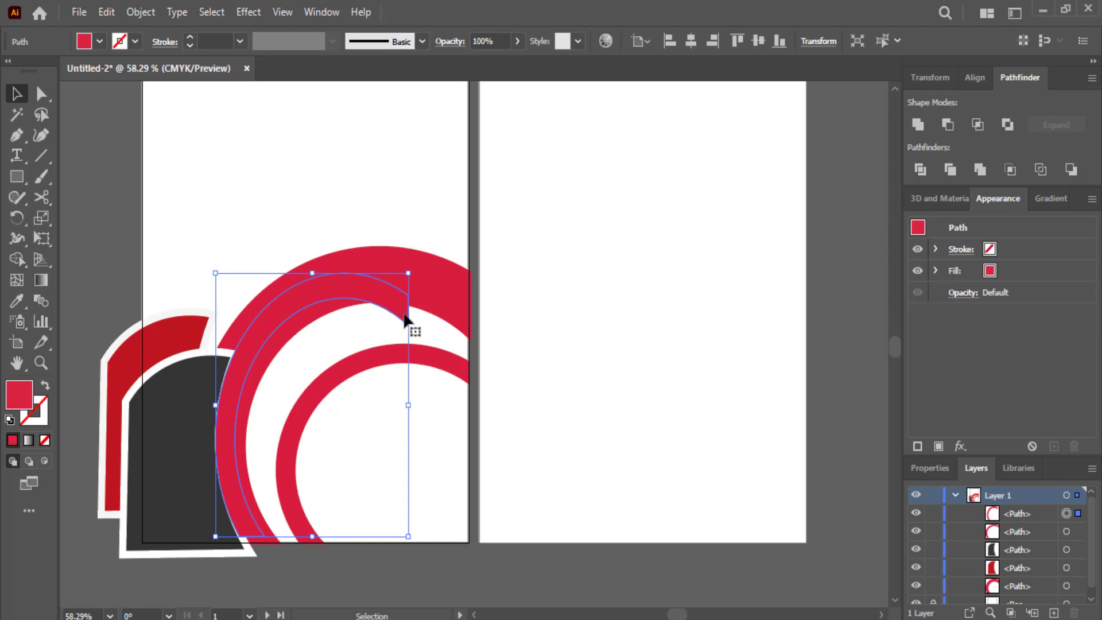
drag(406, 403, 475, 405)
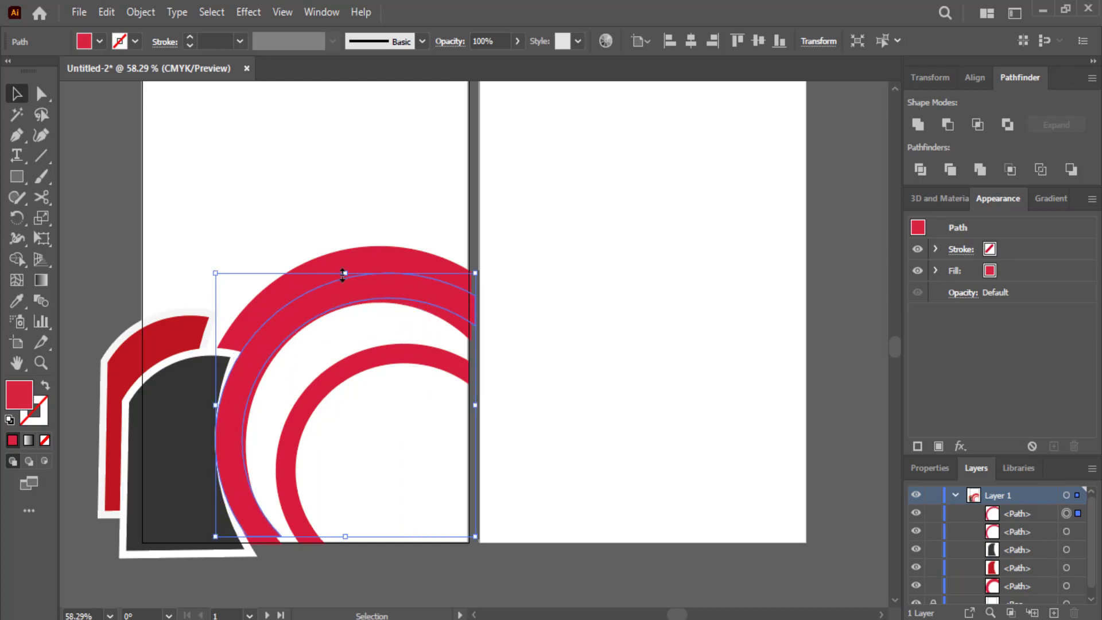
Stretch the duplicated arc upward, to the left and down past the page's bottom edge so it follows the thick ring
drag(343, 274, 344, 259)
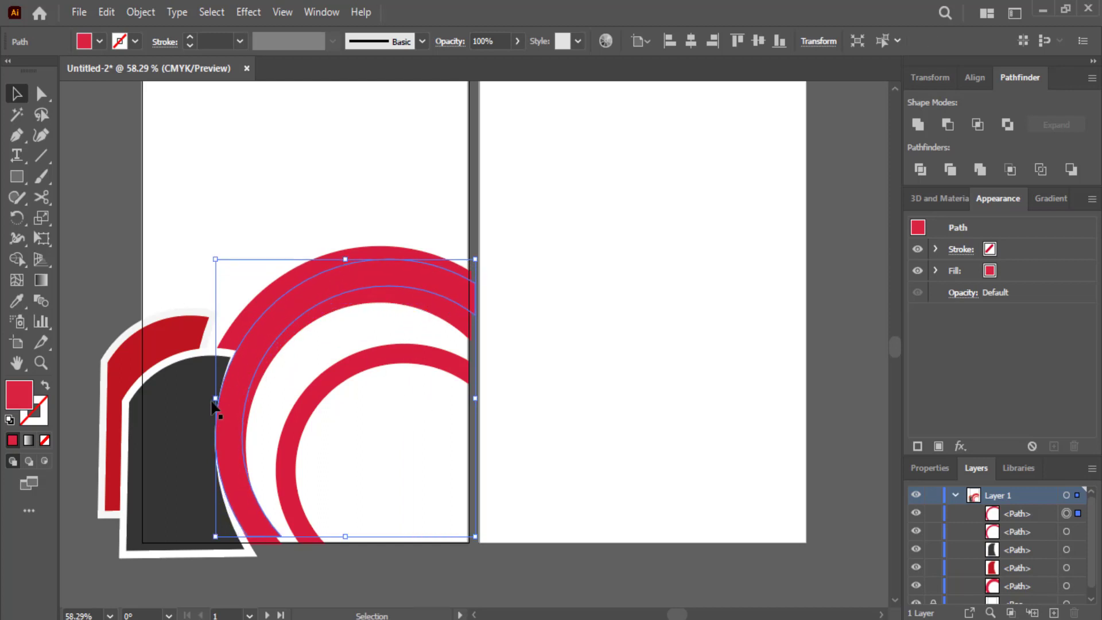
drag(214, 400, 205, 400)
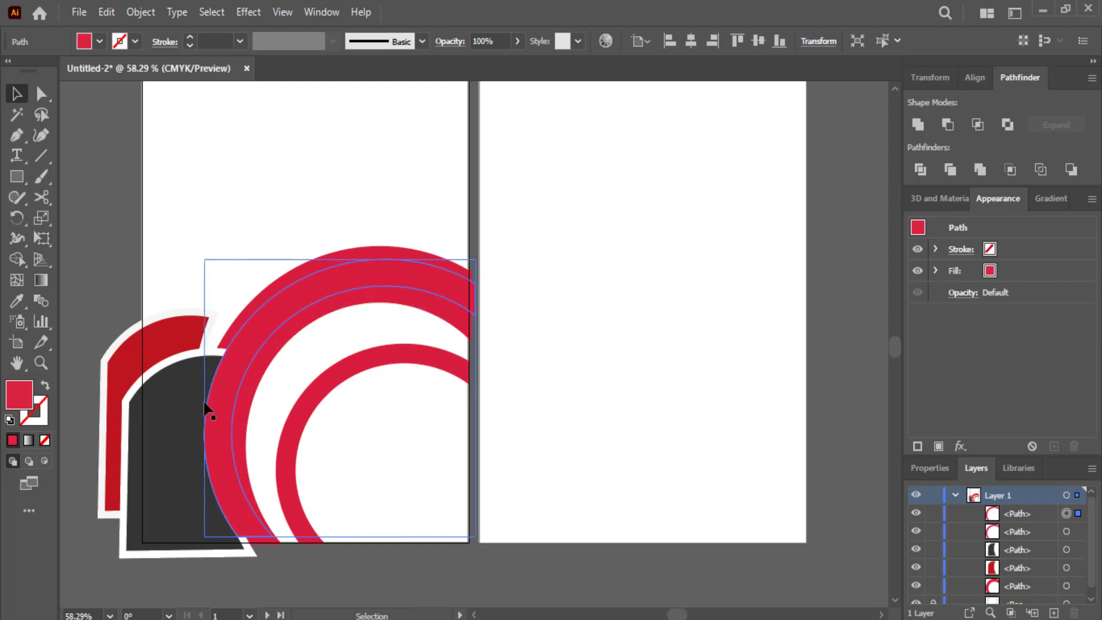
click(329, 550)
click(229, 470)
drag(340, 537, 342, 561)
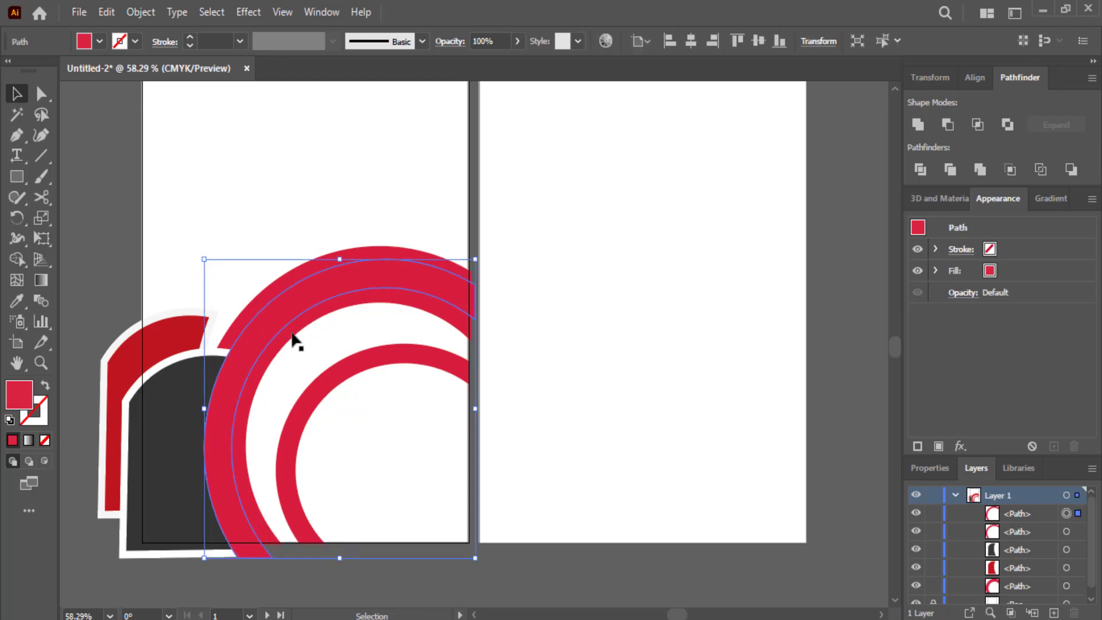
Raise the duplicated arc's top edge slightly and recolour its fill to a darker crimson
drag(340, 258, 339, 258)
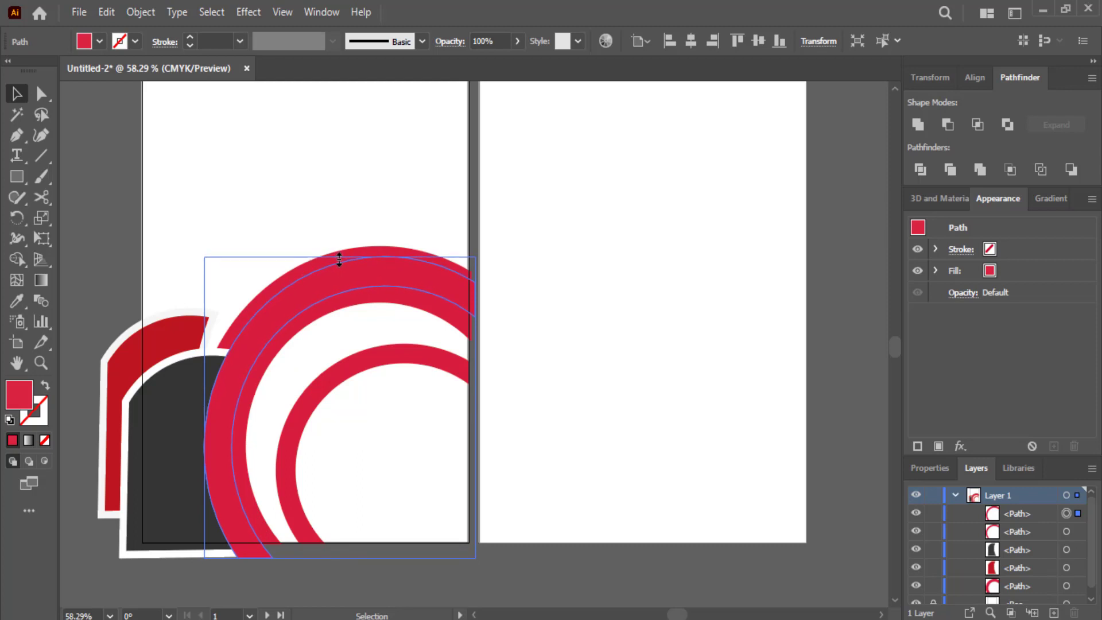
click(592, 383)
click(322, 297)
double_click(18, 402)
drag(751, 270, 768, 305)
click(958, 226)
click(603, 211)
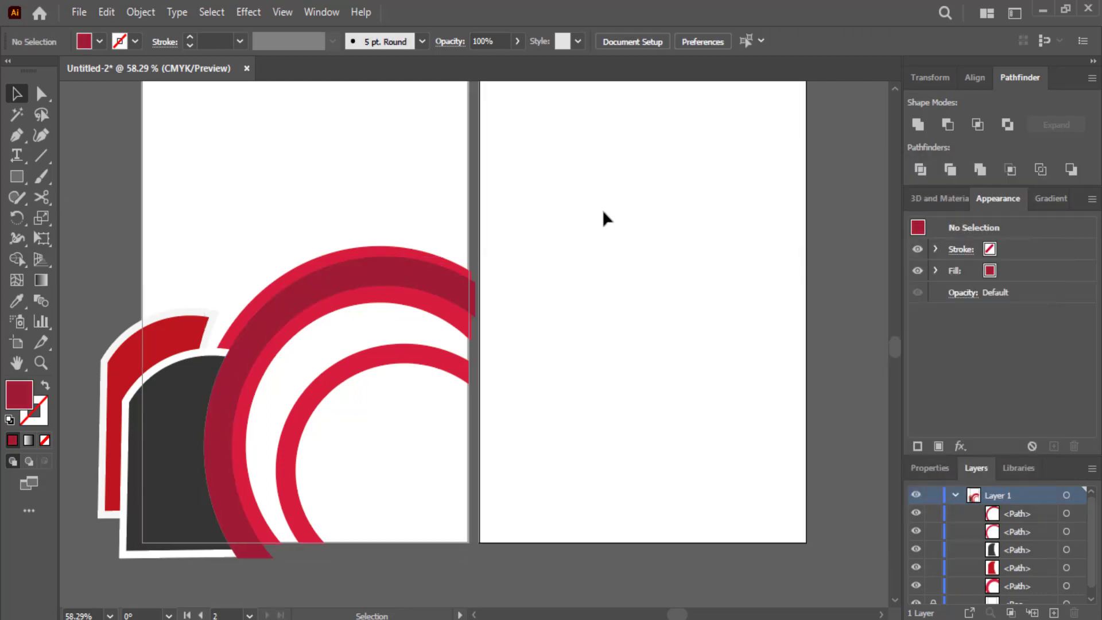
Bring the dark grey and red outlined curved shapes to the front of the rings
drag(171, 254, 106, 459)
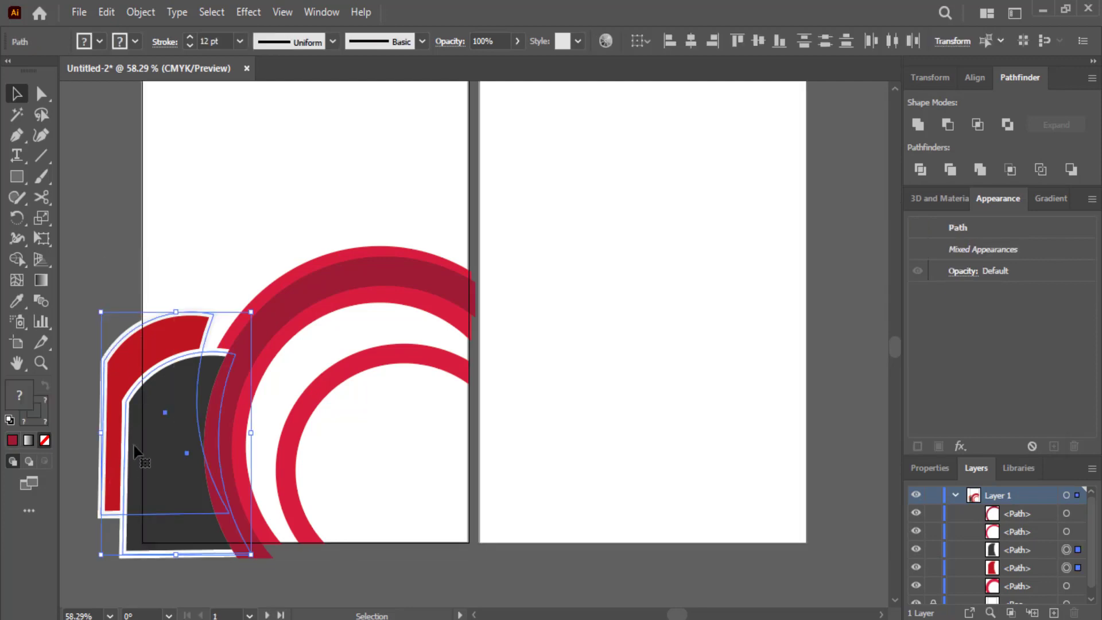
right_click(136, 451)
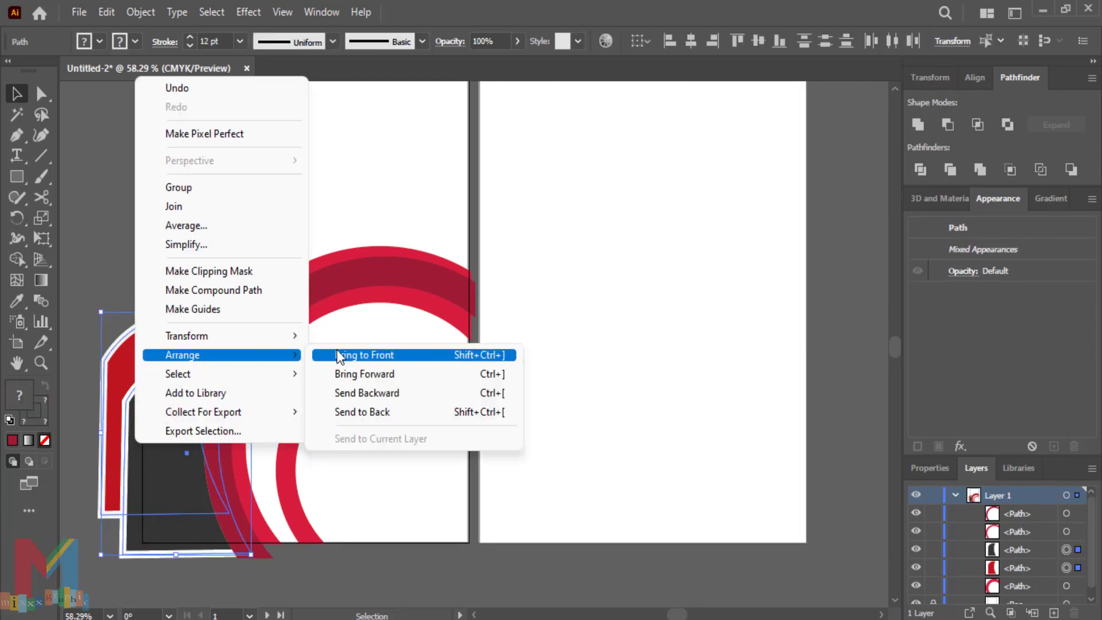
click(345, 352)
click(351, 546)
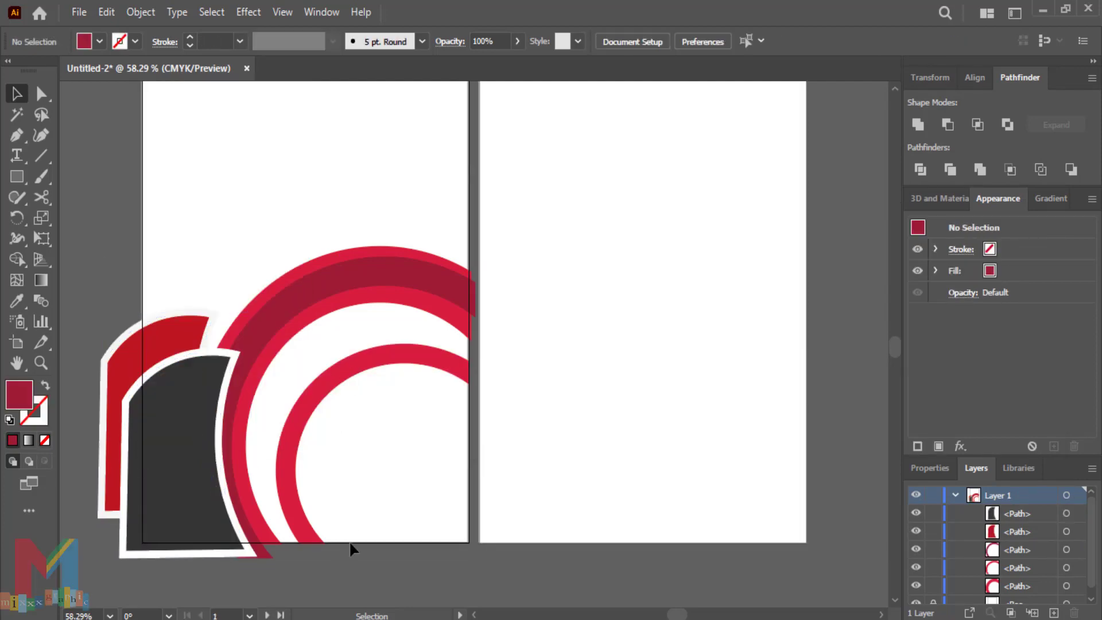
Lower the dark crimson arc's top edge slightly so it sits more evenly within the thick ring
click(363, 284)
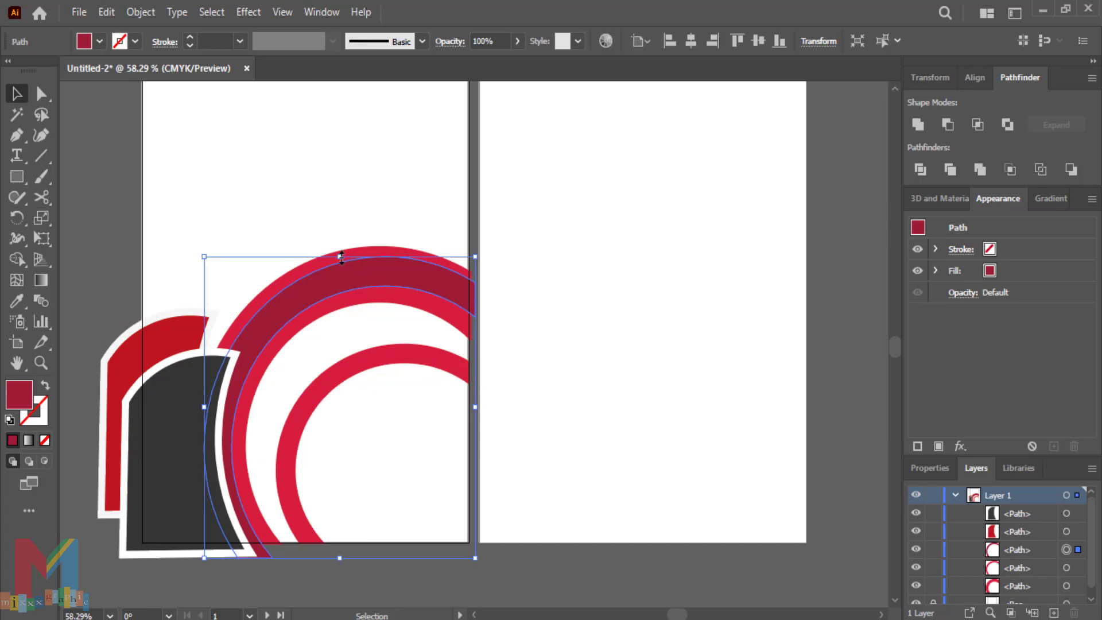
drag(340, 256, 340, 260)
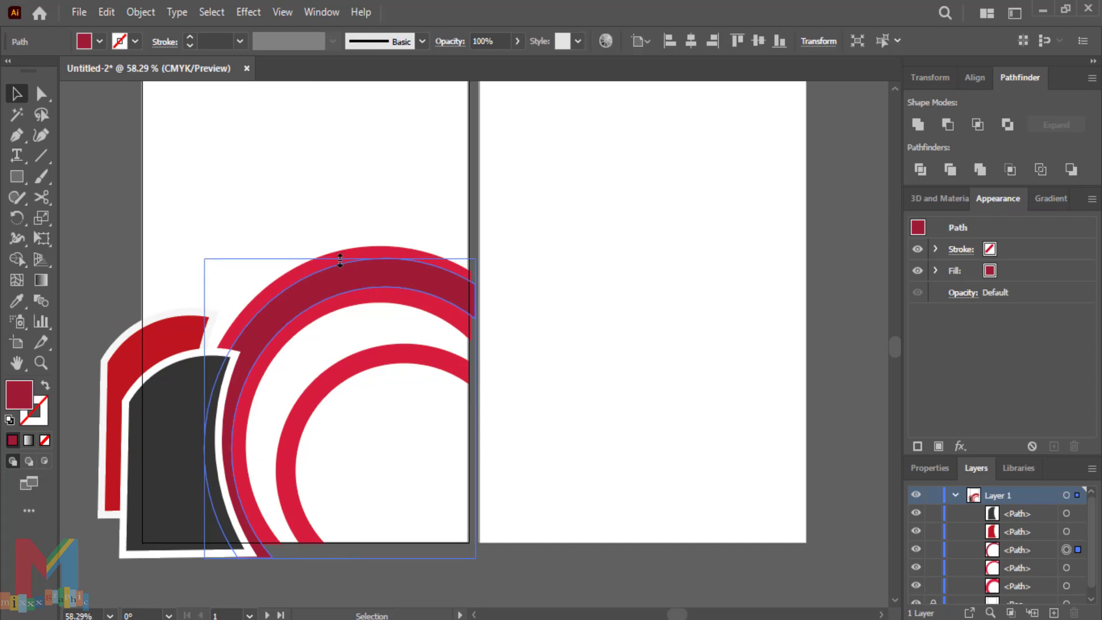
click(139, 229)
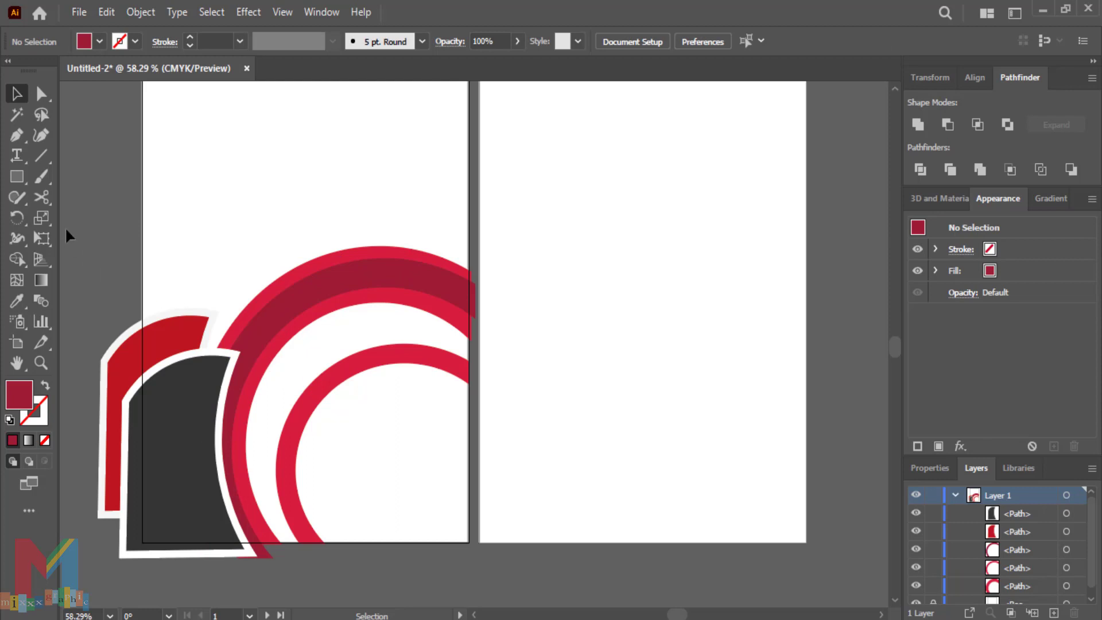
Draw a large black-filled circle over the thin ring's interior, extending past the first page's right and bottom edges
click(19, 184)
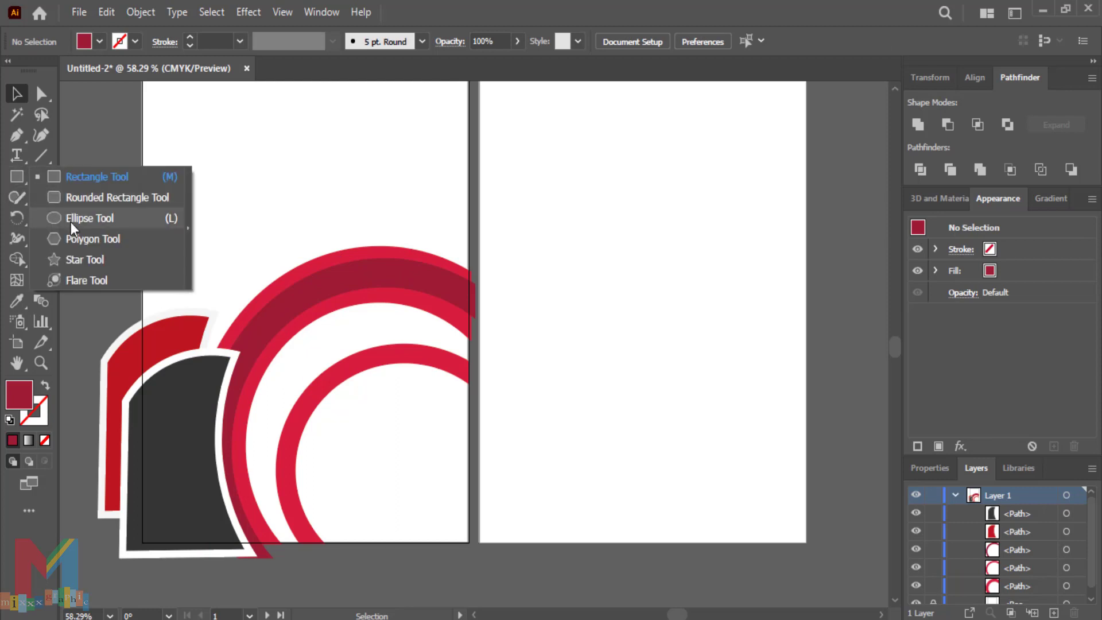
click(71, 222)
scroll(402, 344, down, 2)
click(14, 177)
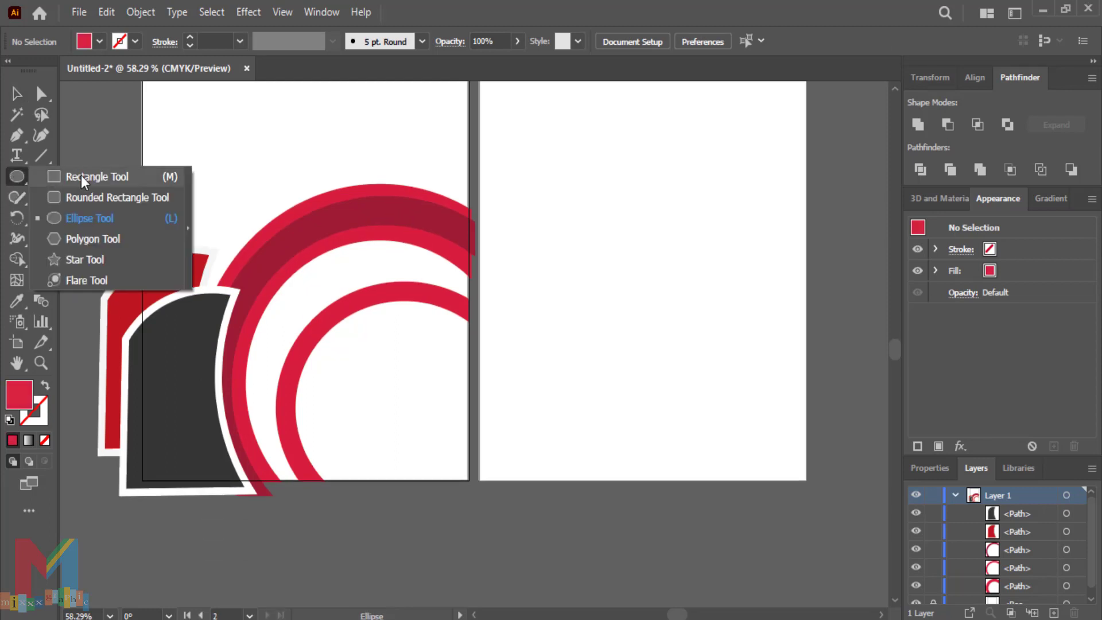
click(83, 218)
drag(514, 318, 298, 550)
key(v)
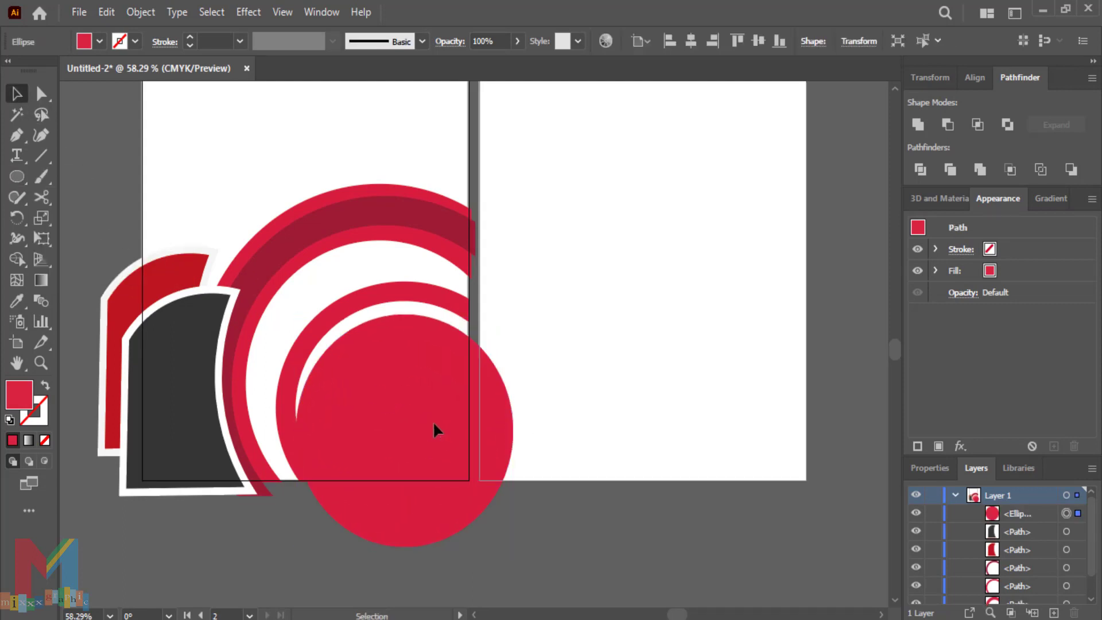
drag(434, 423, 430, 400)
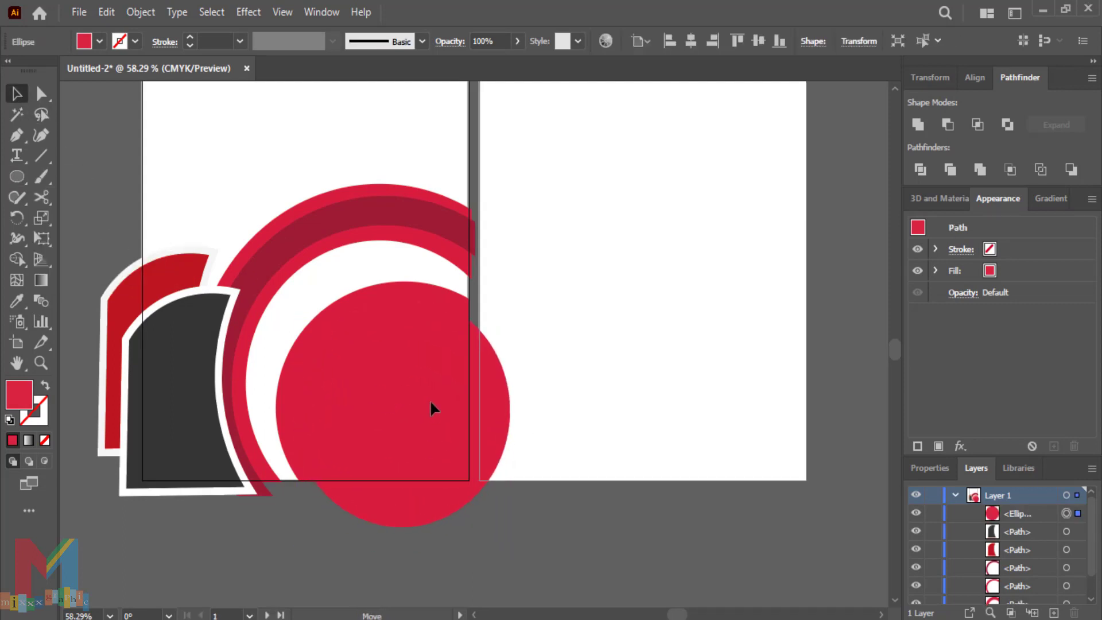
click(100, 41)
click(46, 71)
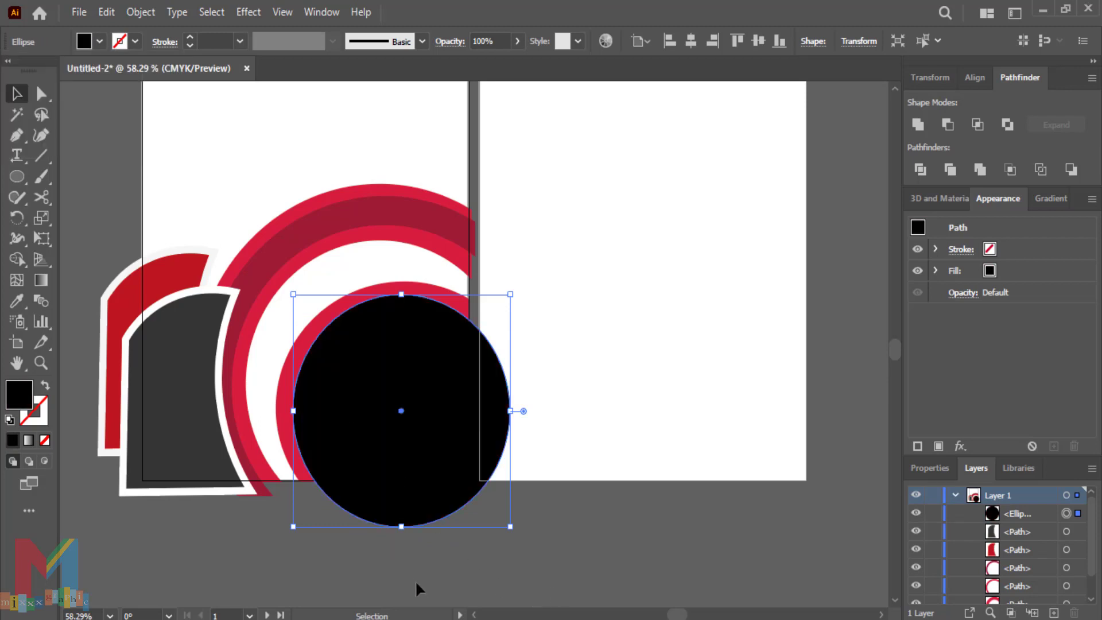
Bring the thin red ring to the front of the black circle
click(345, 542)
click(295, 469)
right_click(297, 469)
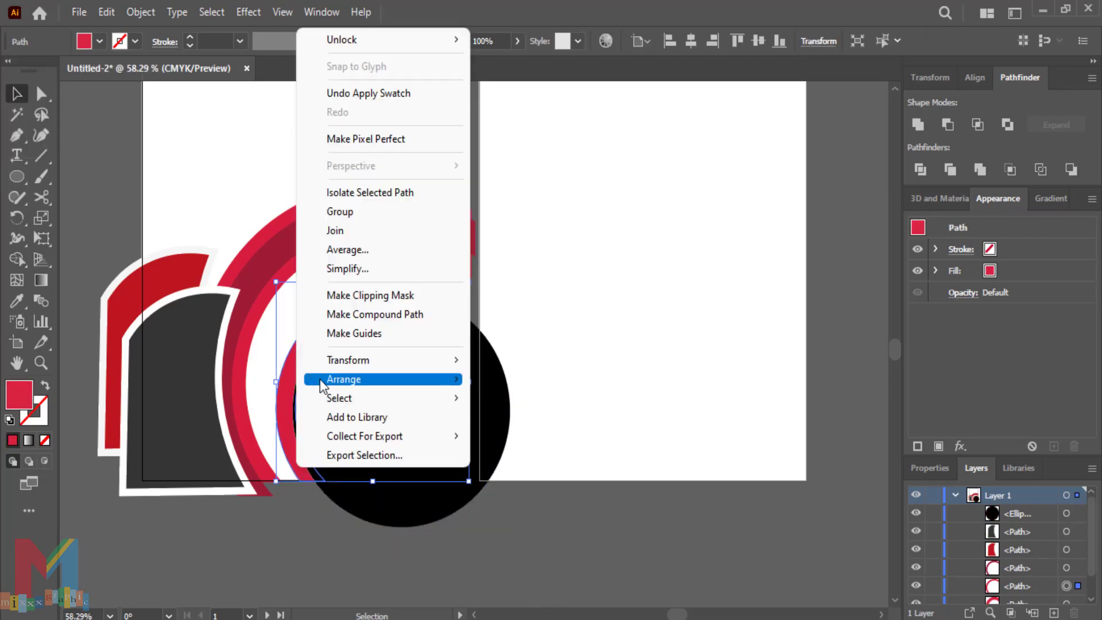
mouse_move(356, 377)
click(527, 380)
click(560, 500)
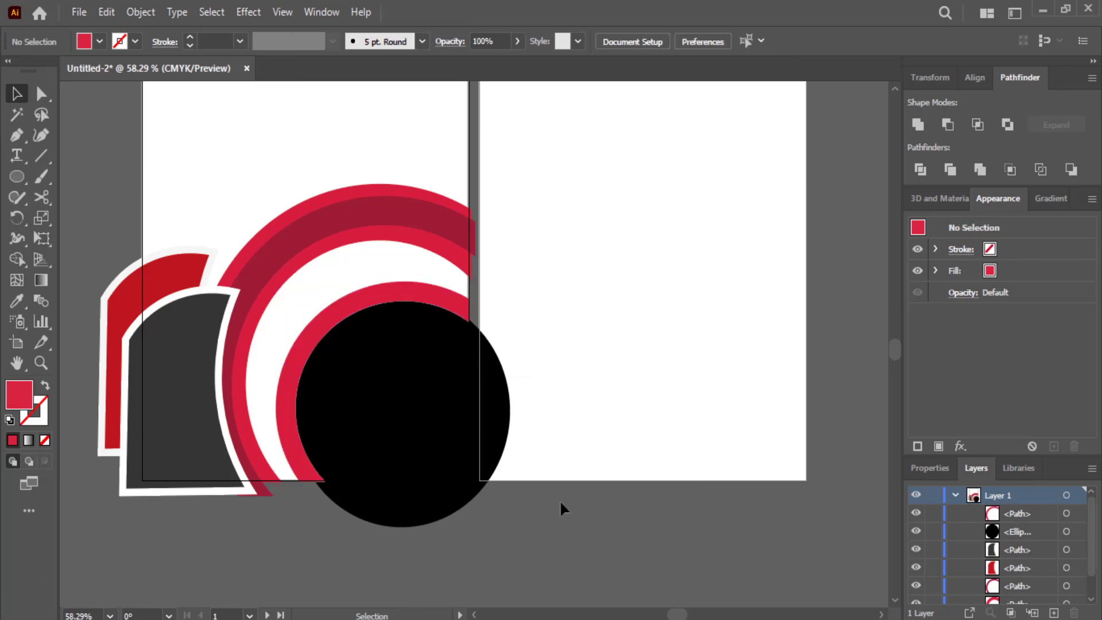
Stretch the black circle's top edge slightly upward beneath the thin ring
click(434, 449)
drag(404, 295, 405, 289)
click(592, 444)
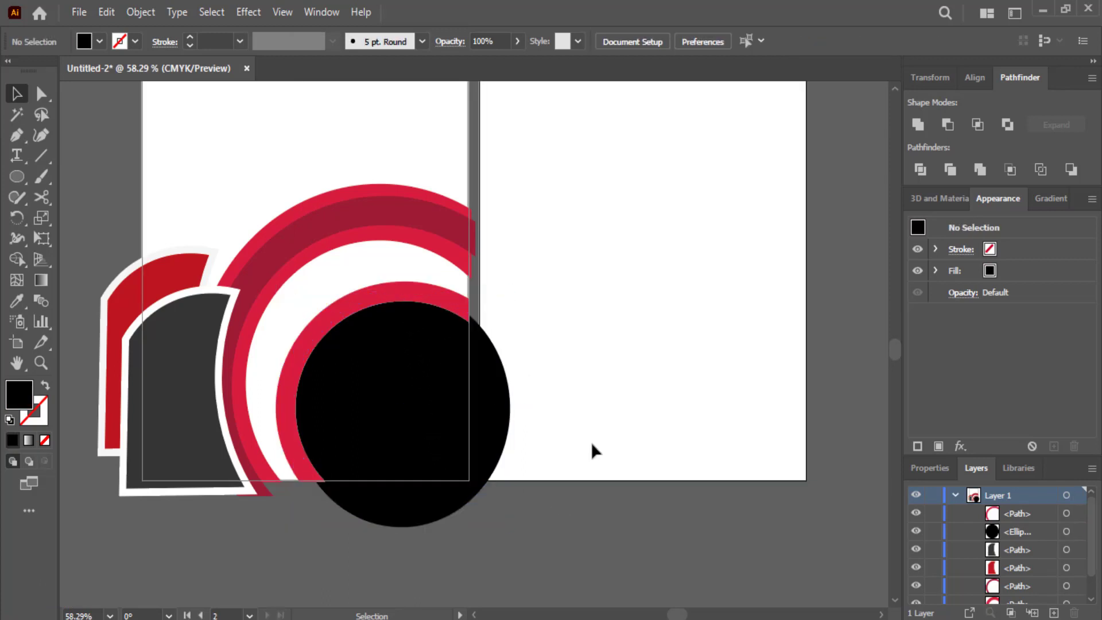
Draw two overlapping rectangles covering the black circle's overhang beyond the first page's right and bottom edges
click(422, 514)
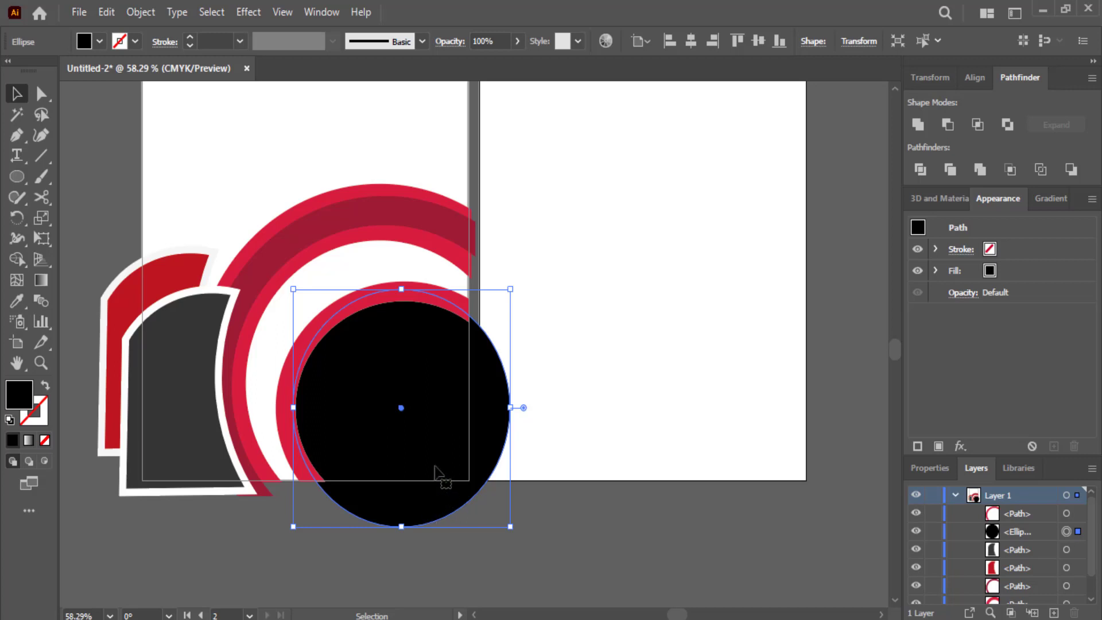
drag(17, 176, 75, 178)
drag(553, 284, 469, 547)
drag(596, 481, 266, 596)
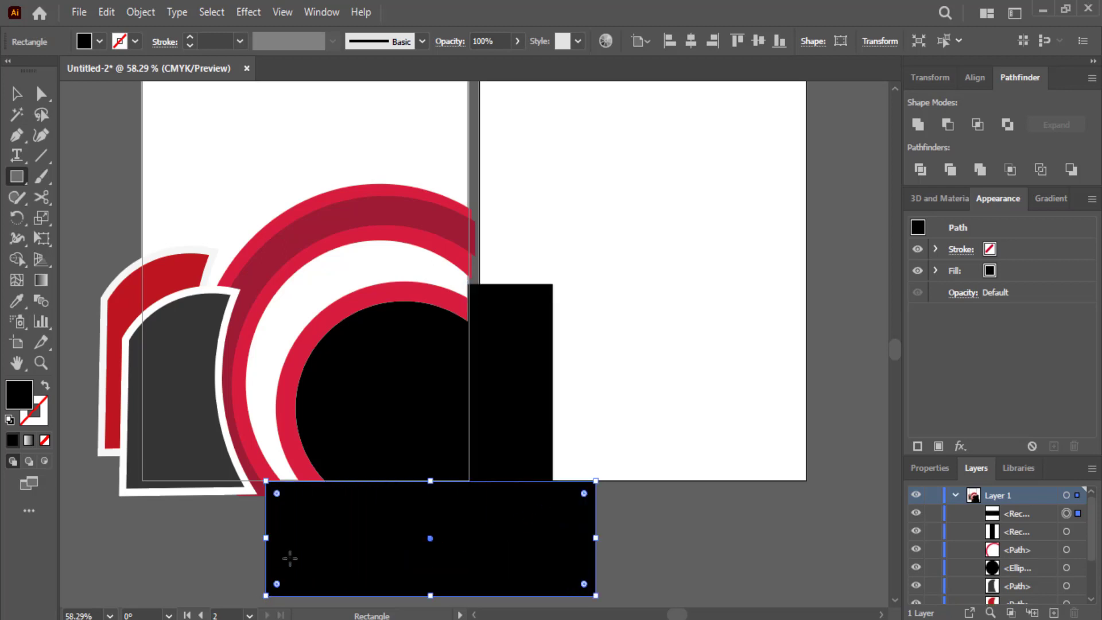
Merge the two black rectangles into one shape with the Shape Builder
click(16, 94)
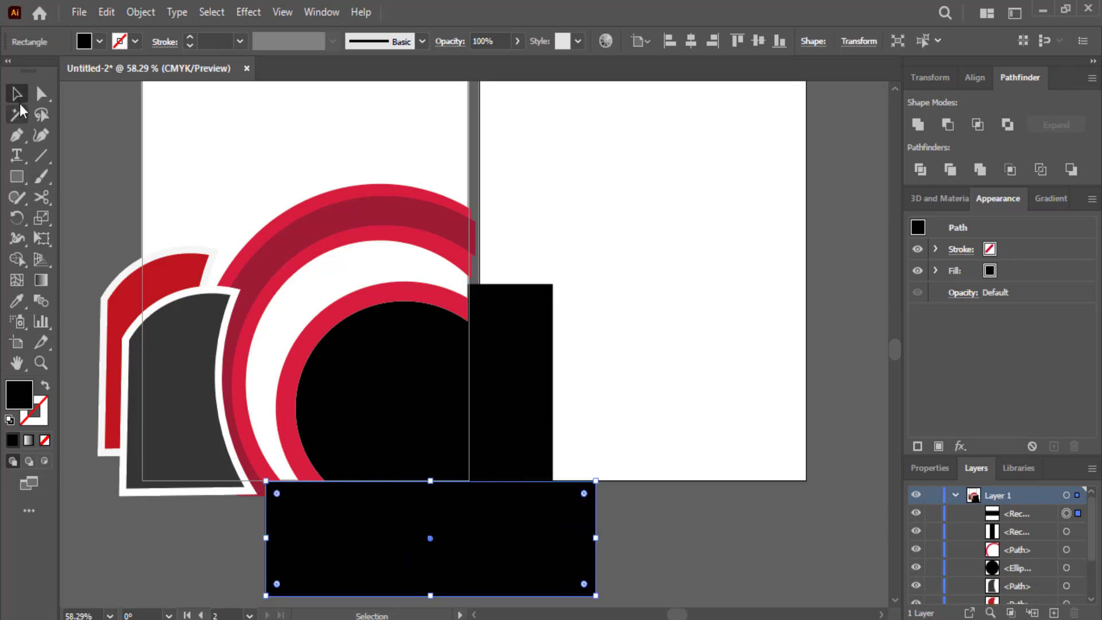
click(522, 374)
shift+click(432, 529)
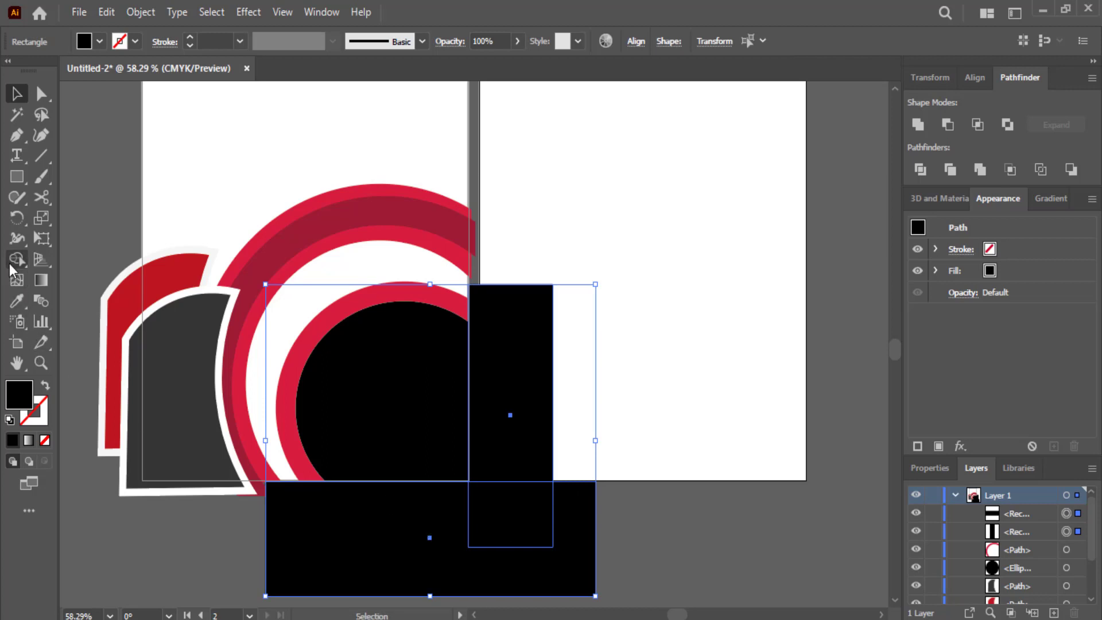
key(shift+m)
mouse_move(396, 580)
mouse_down()
mouse_move(501, 499)
mouse_move(511, 460)
mouse_up()
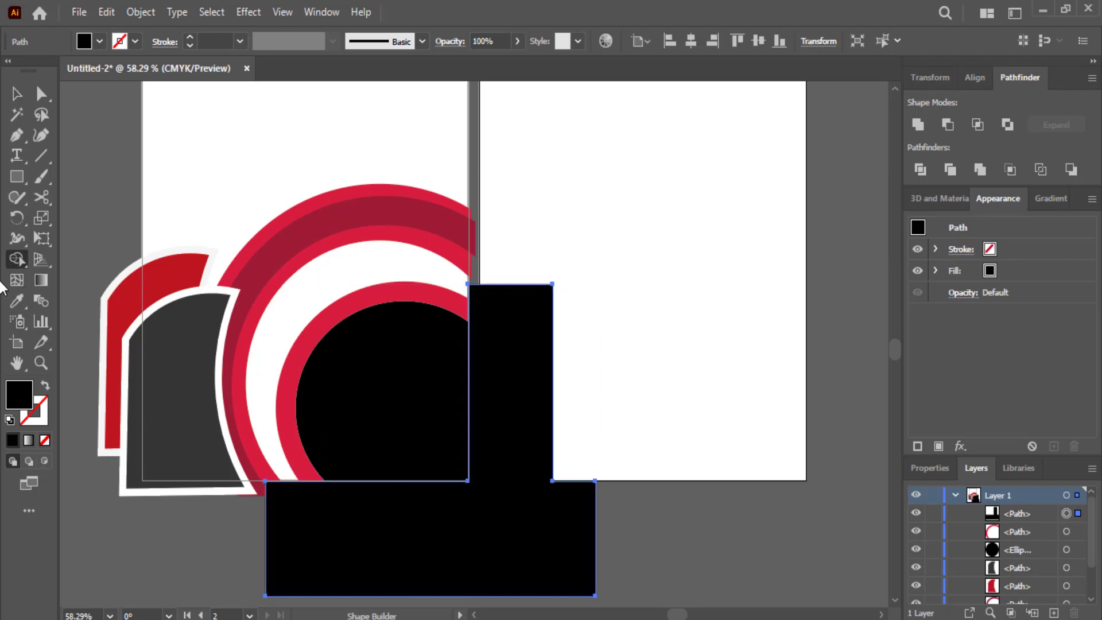
Subtract the merged black shape from the black circle with Minus Front to trim it to the first page
click(16, 94)
click(686, 405)
click(423, 453)
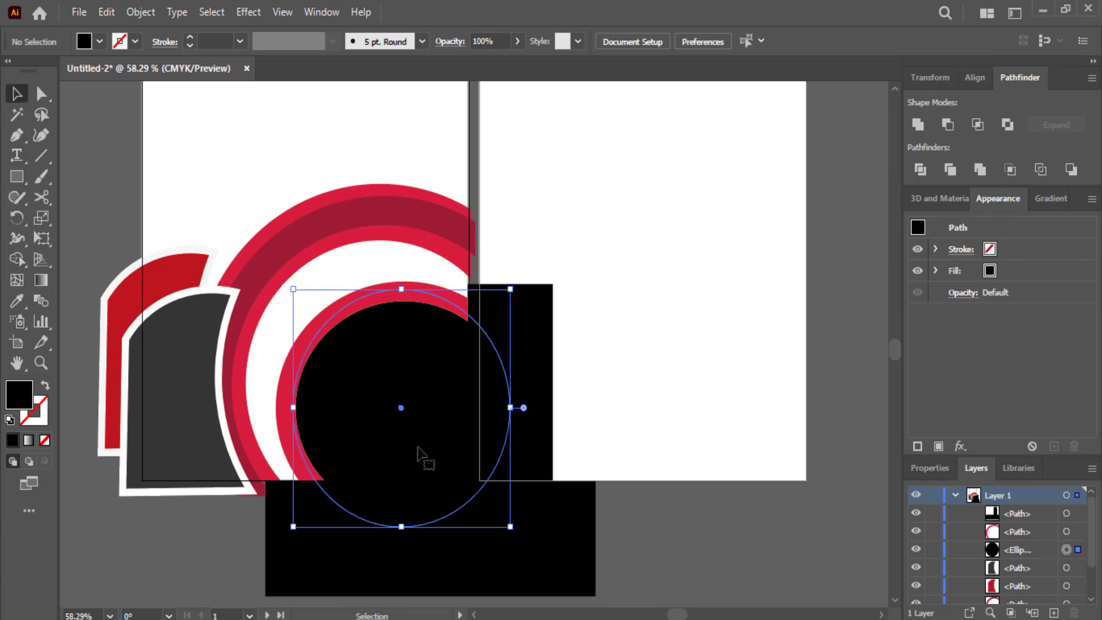
shift+click(569, 577)
click(947, 126)
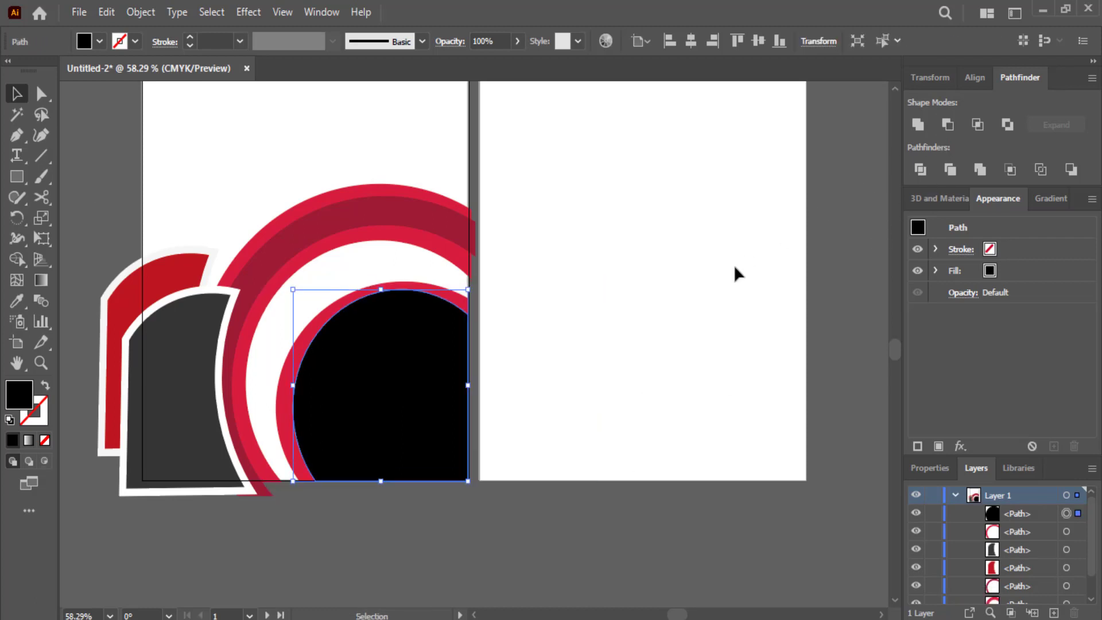
click(733, 265)
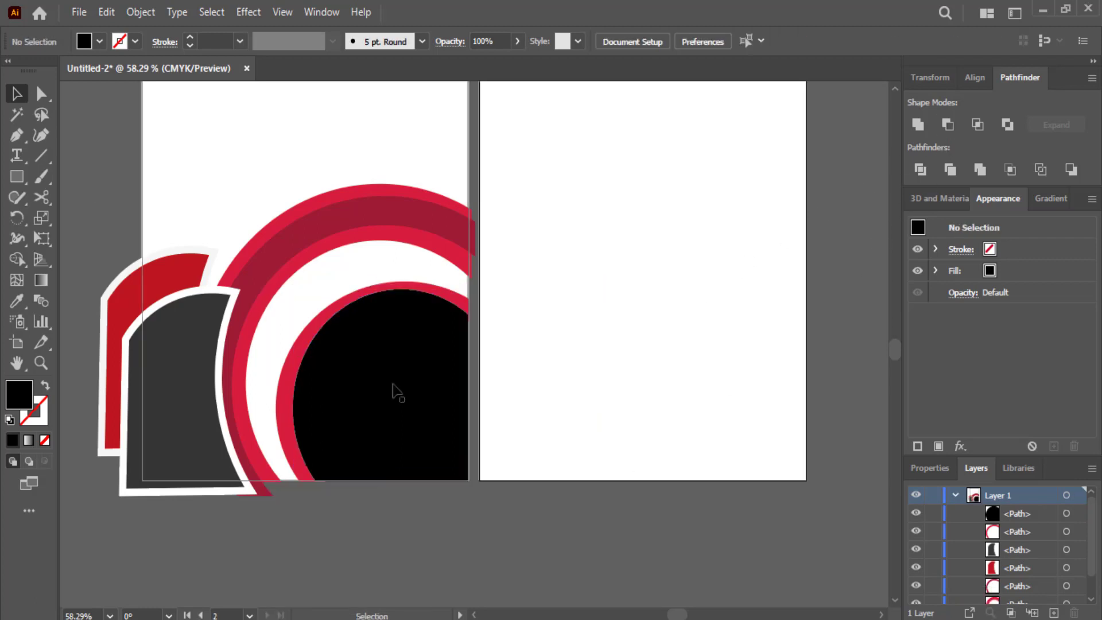
click(286, 430)
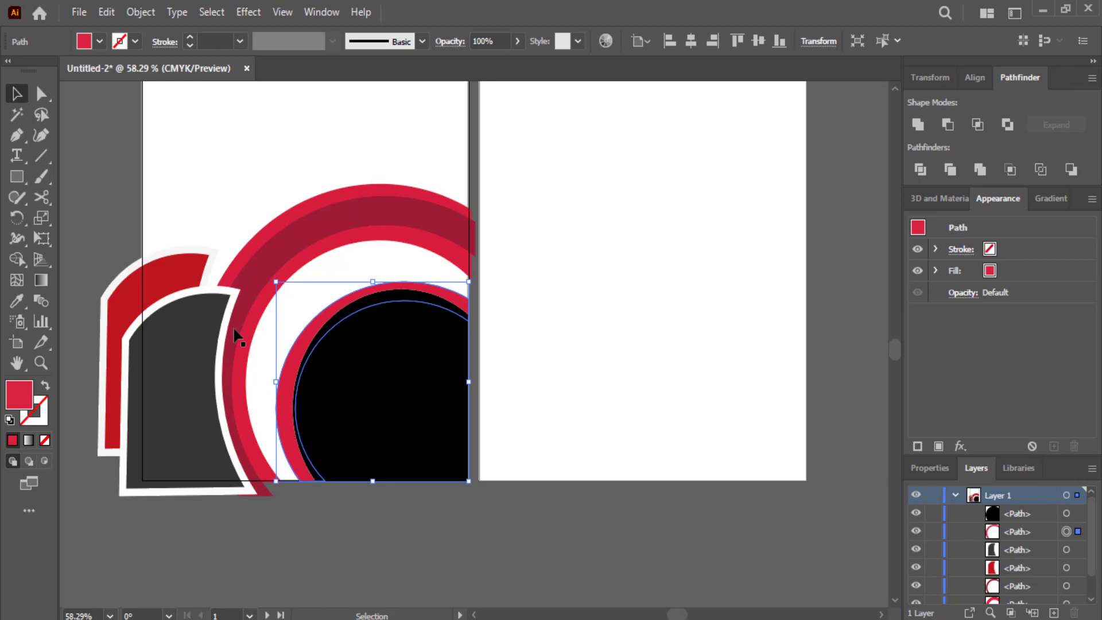
click(263, 370)
click(278, 383)
mouse_move(278, 383)
mouse_down()
mouse_move(254, 397)
mouse_move(269, 372)
mouse_up()
key(ctrl+z)
Bring the thin red ring to the front of the trimmed black circle
click(288, 430)
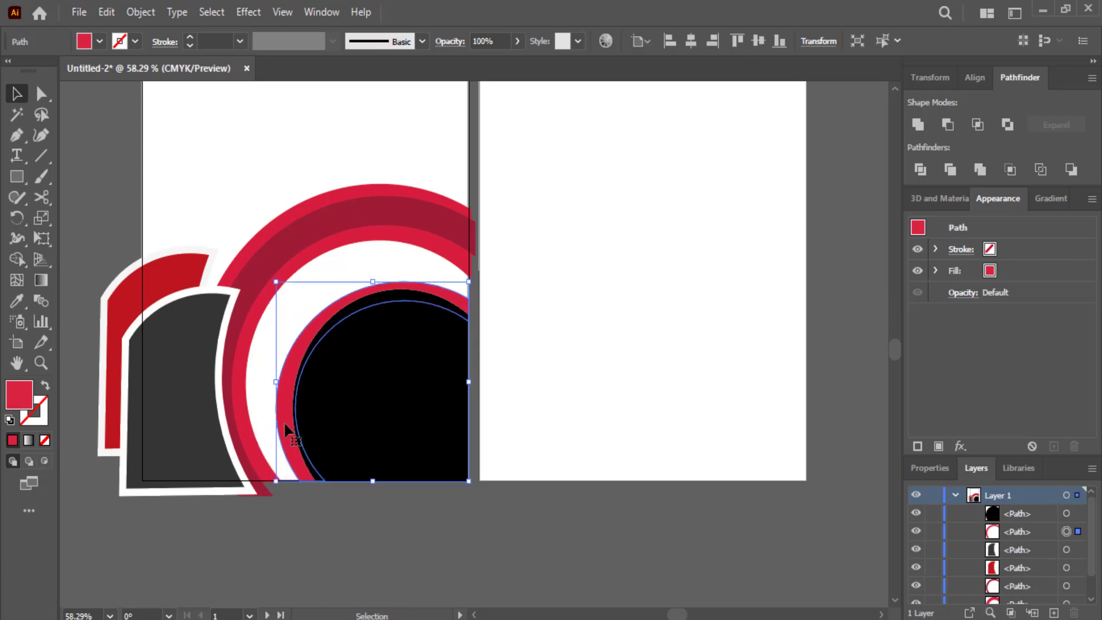
right_click(287, 430)
mouse_move(352, 536)
click(469, 535)
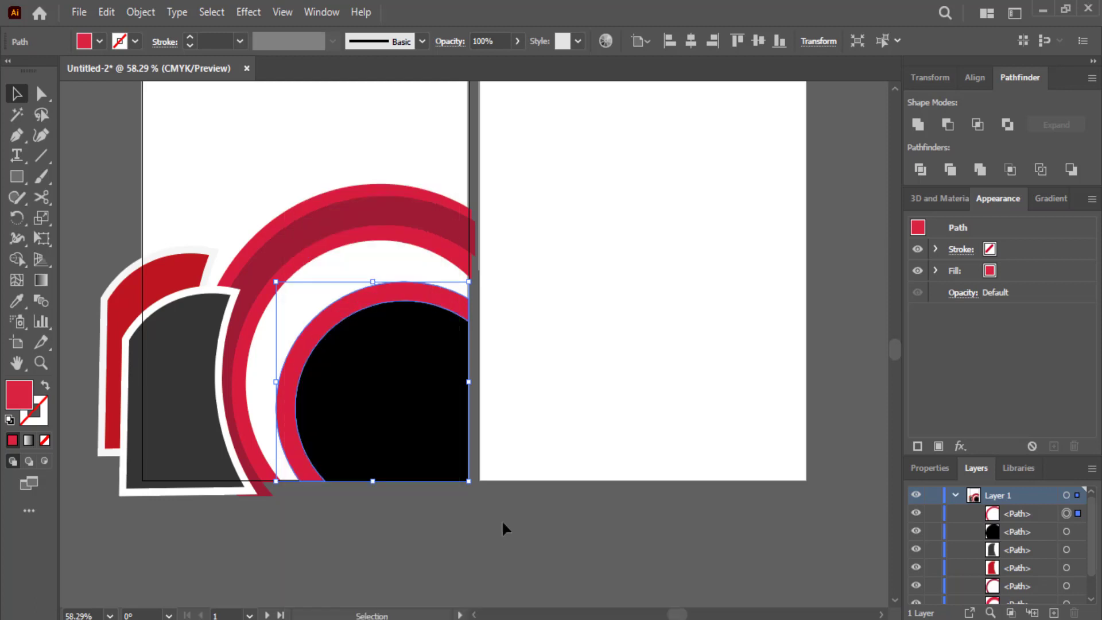
click(501, 519)
Set the dark crimson arc's opacity to 45%
scroll(502, 520, up, 2)
click(377, 269)
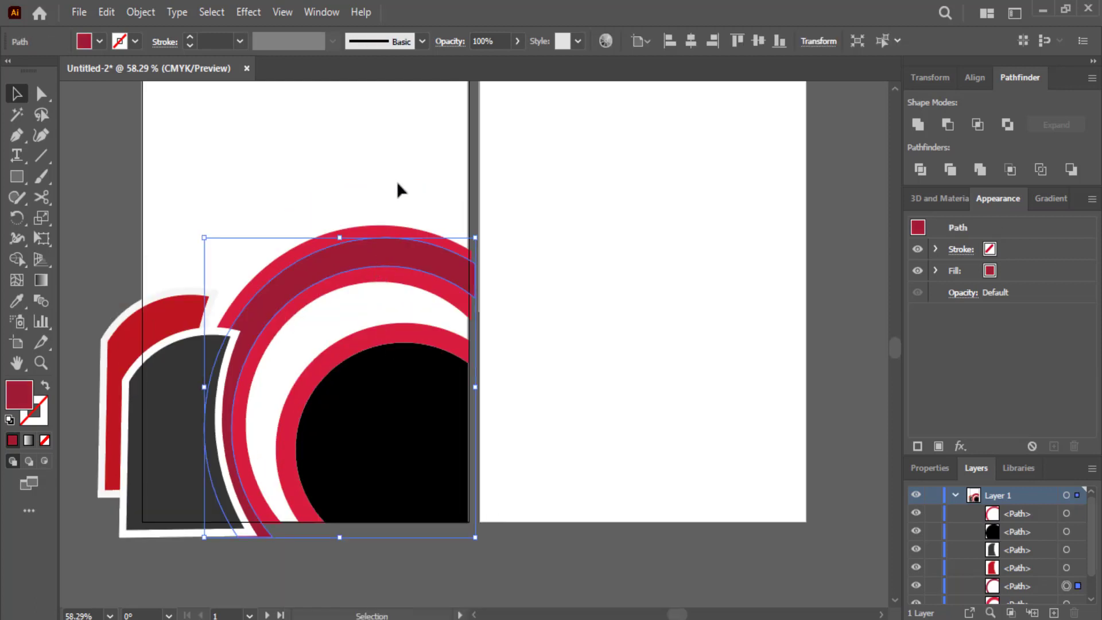
click(517, 41)
drag(514, 65, 481, 65)
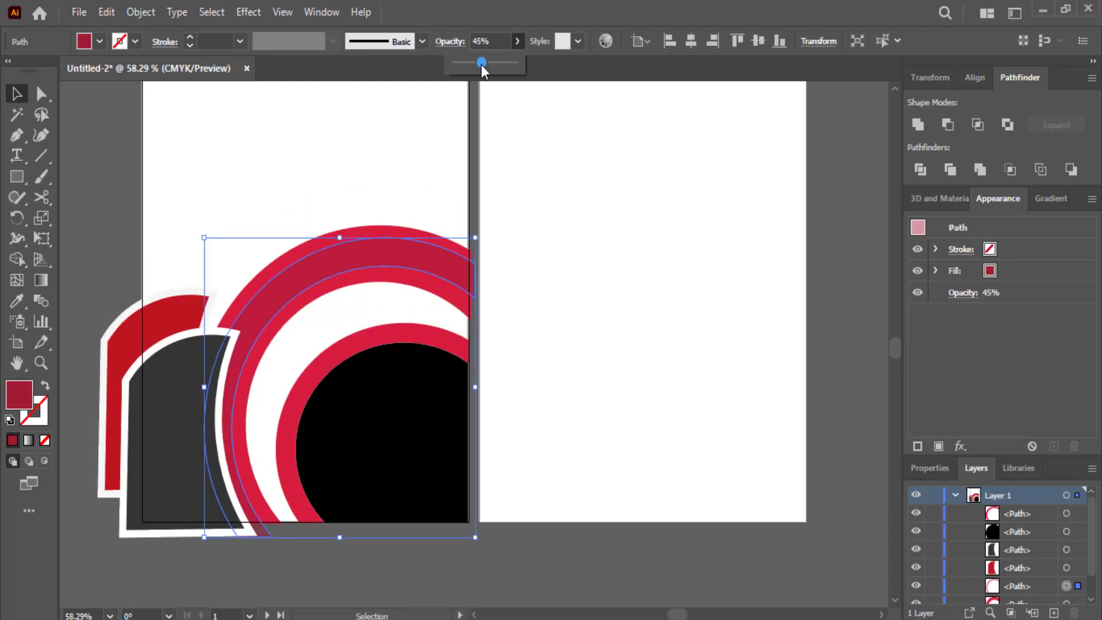
click(312, 125)
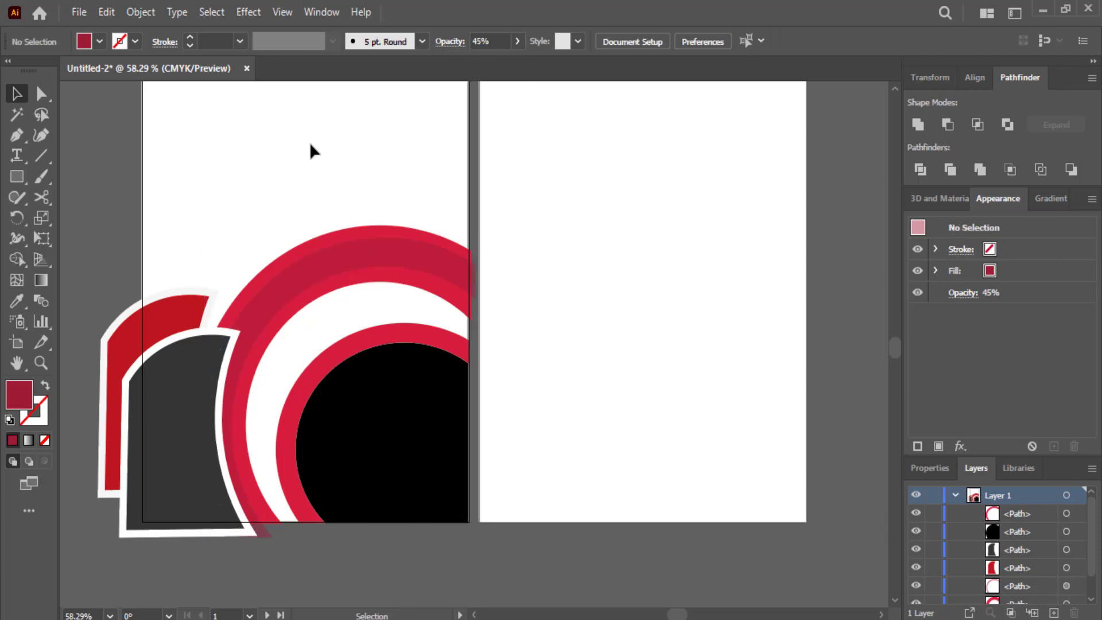
Stretch the thick red ring and its dark crimson arc upward together by a small amount
scroll(310, 151, up, 2)
mouse_move(489, 203)
mouse_down()
mouse_move(430, 306)
mouse_move(441, 312)
mouse_up()
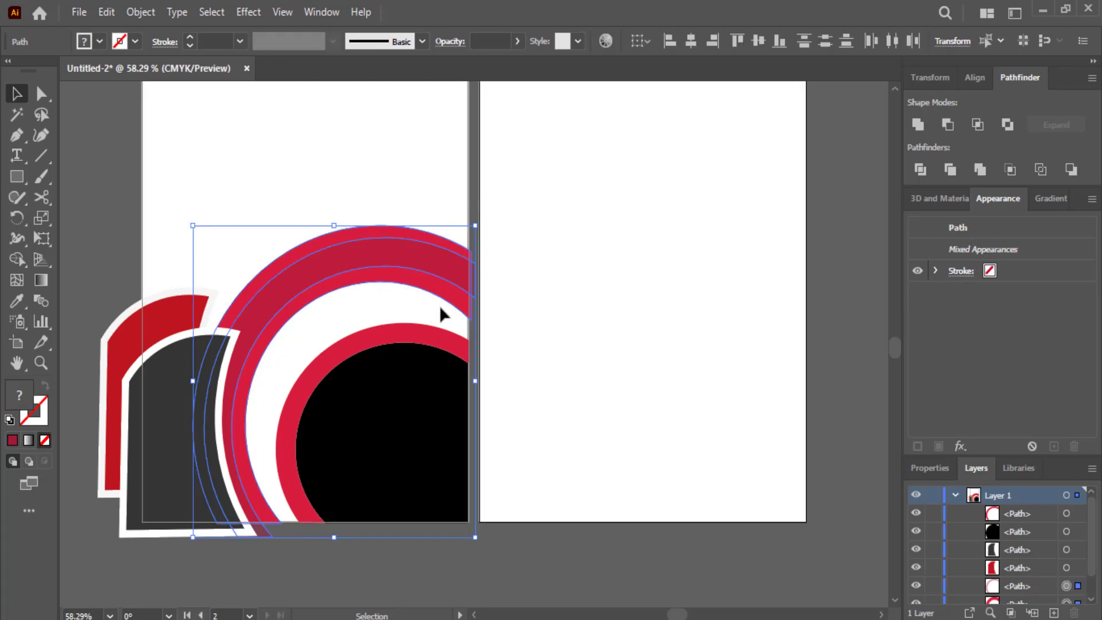
mouse_move(339, 226)
mouse_down()
mouse_move(338, 203)
mouse_move(339, 216)
mouse_up()
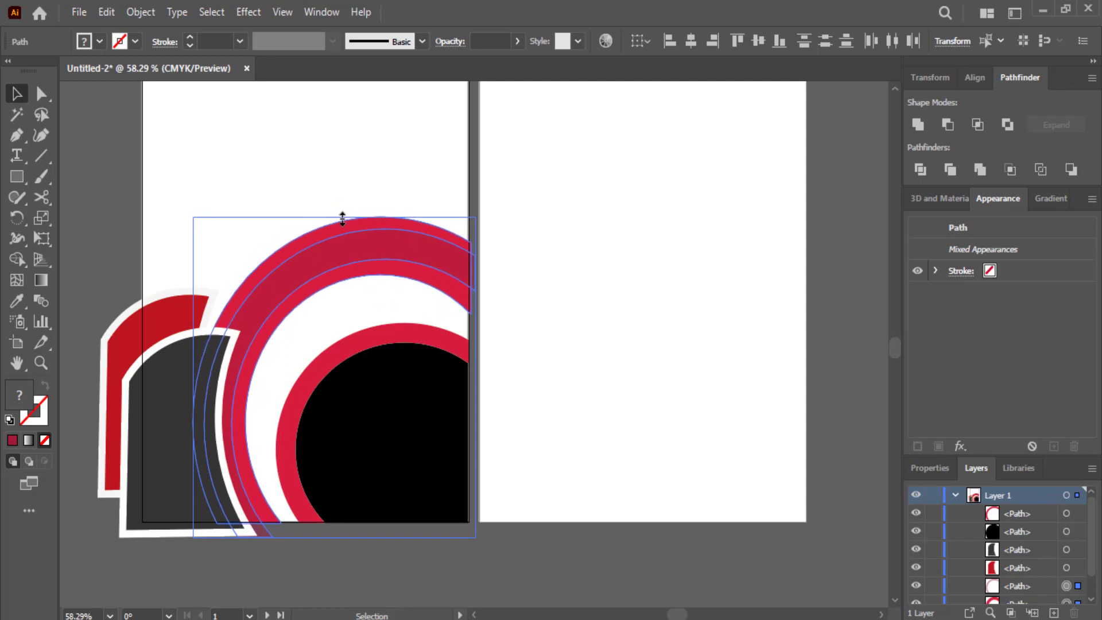
click(539, 366)
Enlarge the thin red ring and black circle together up and to the left, narrowing the gap to the thick ring
drag(514, 352, 386, 446)
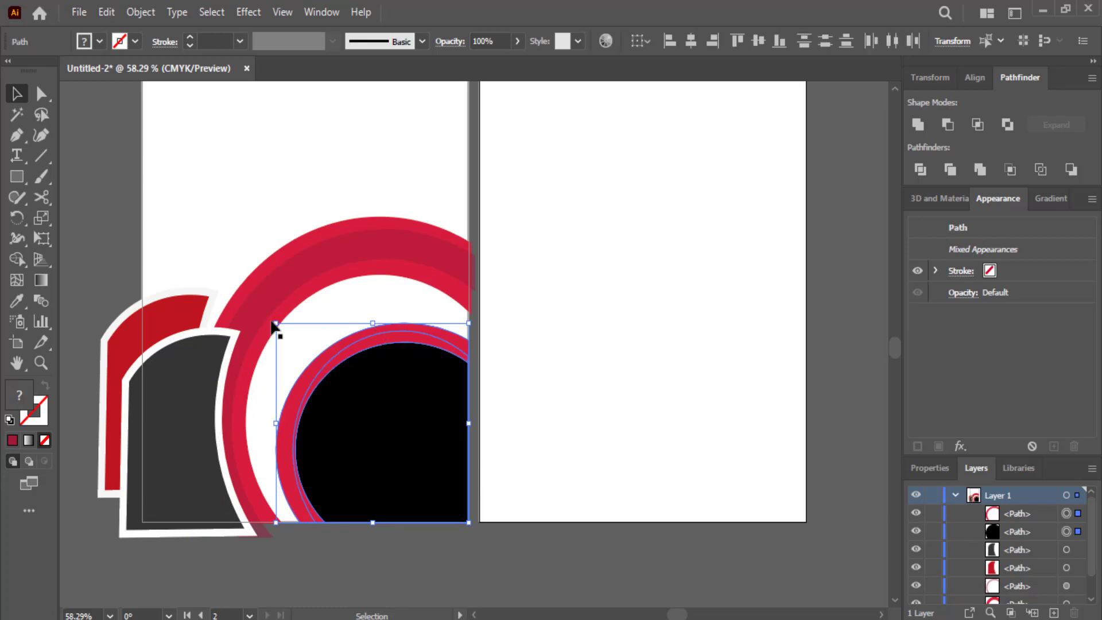
drag(276, 323, 268, 306)
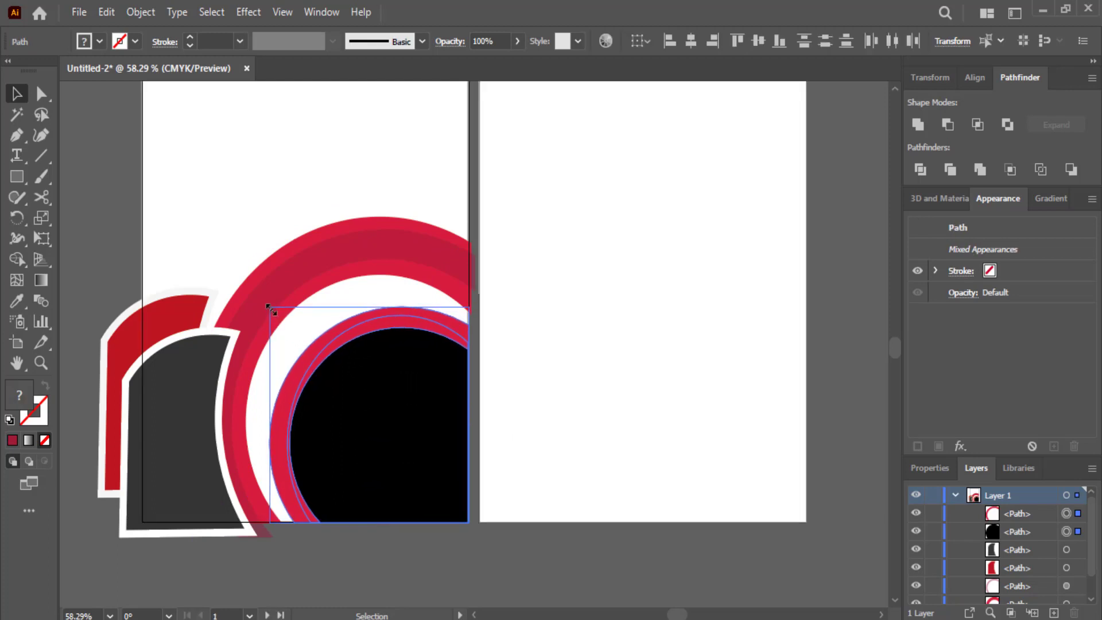
click(591, 348)
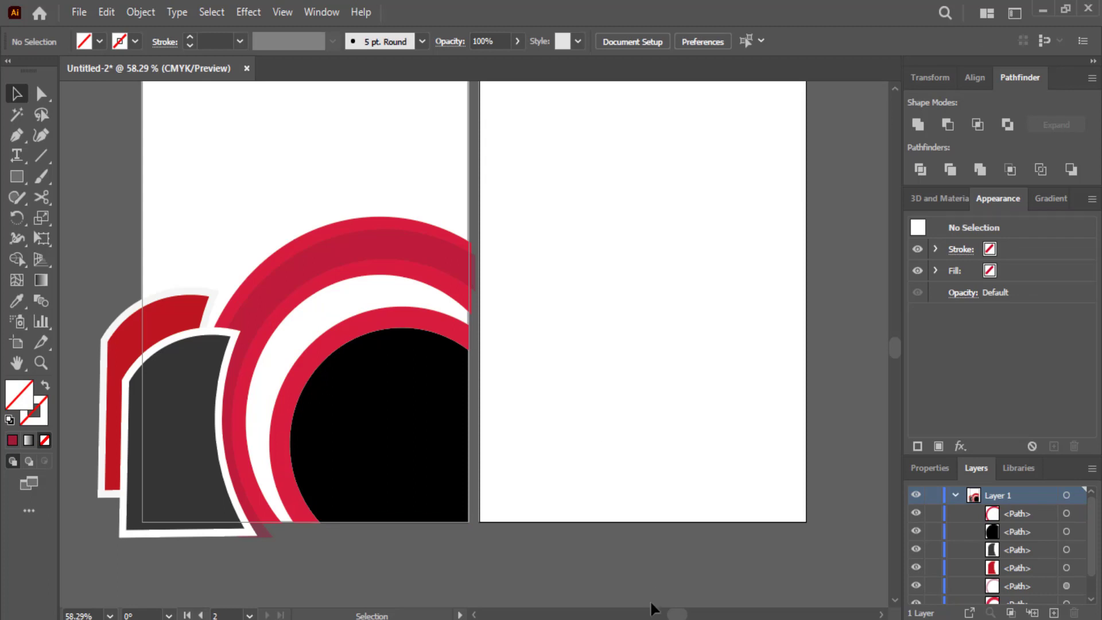
Start a Drop Shadow effect on the thin red ring with a 5 px X offset and a 7 px Y offset
click(296, 376)
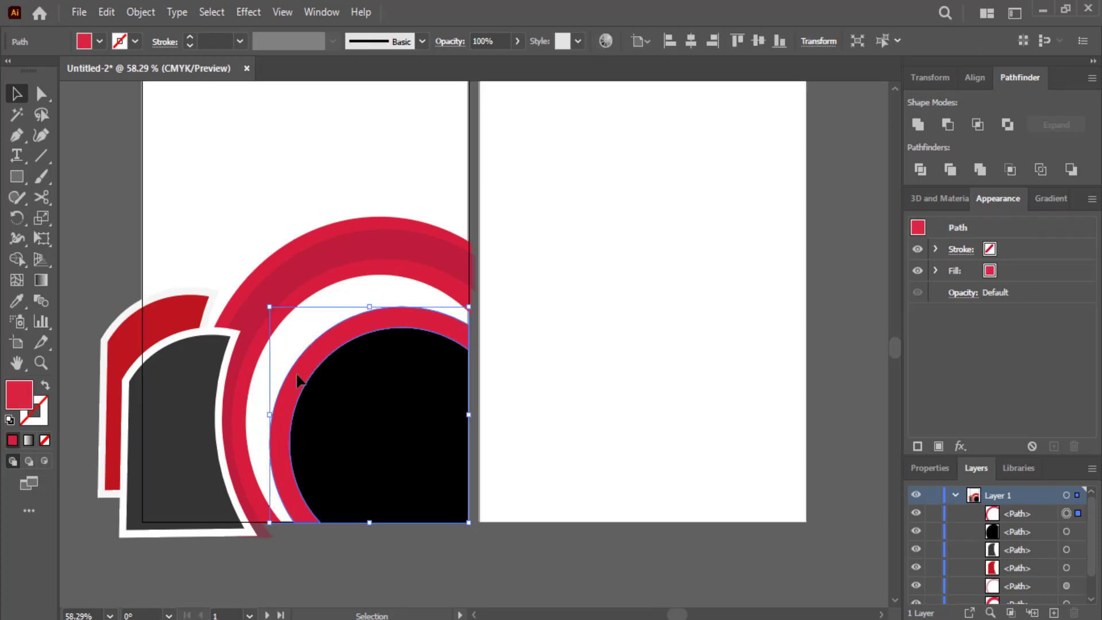
click(242, 16)
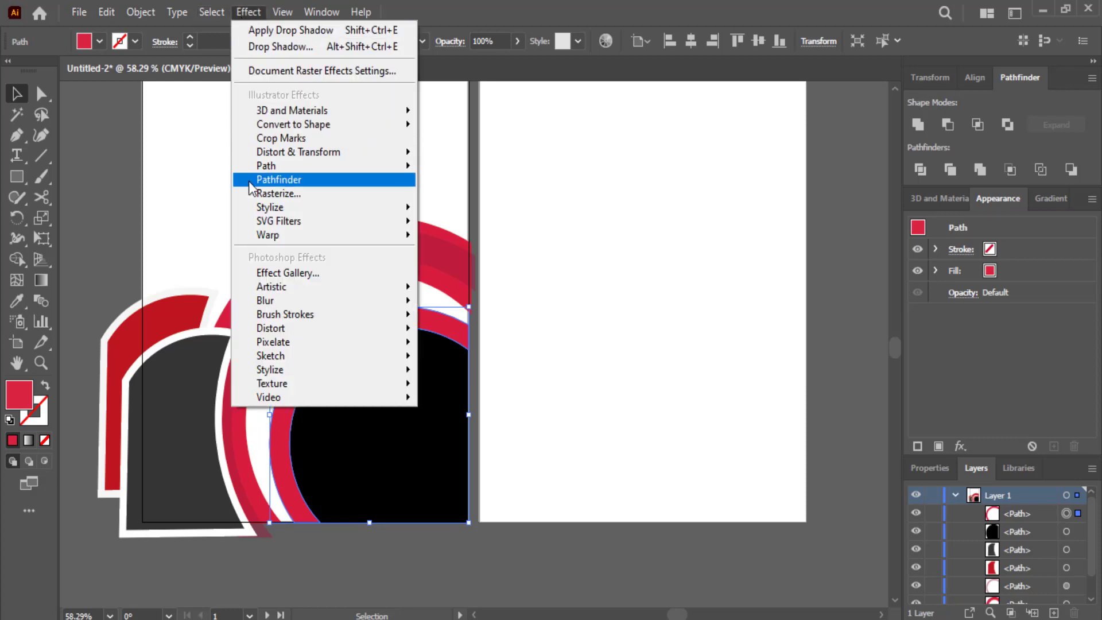
mouse_move(311, 225)
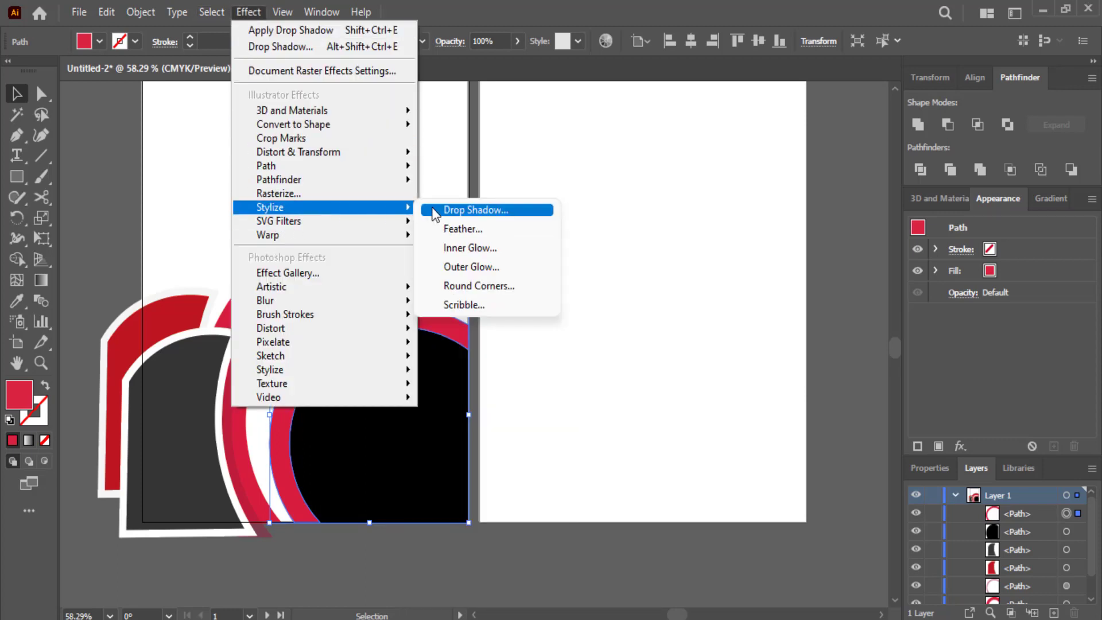
click(454, 210)
click(863, 279)
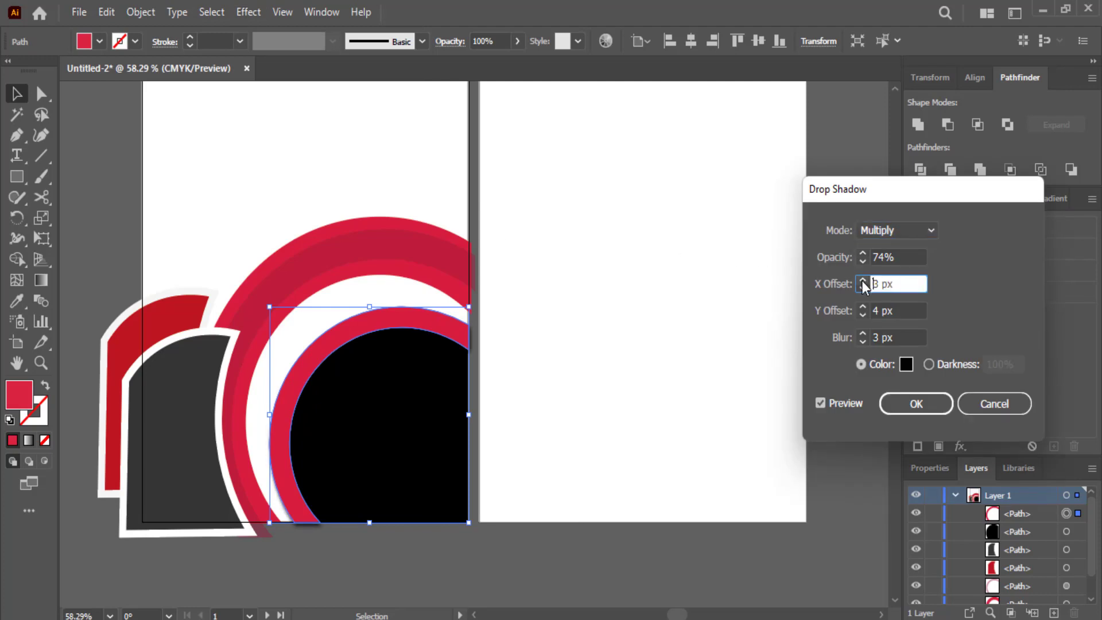
click(864, 306)
click(864, 307)
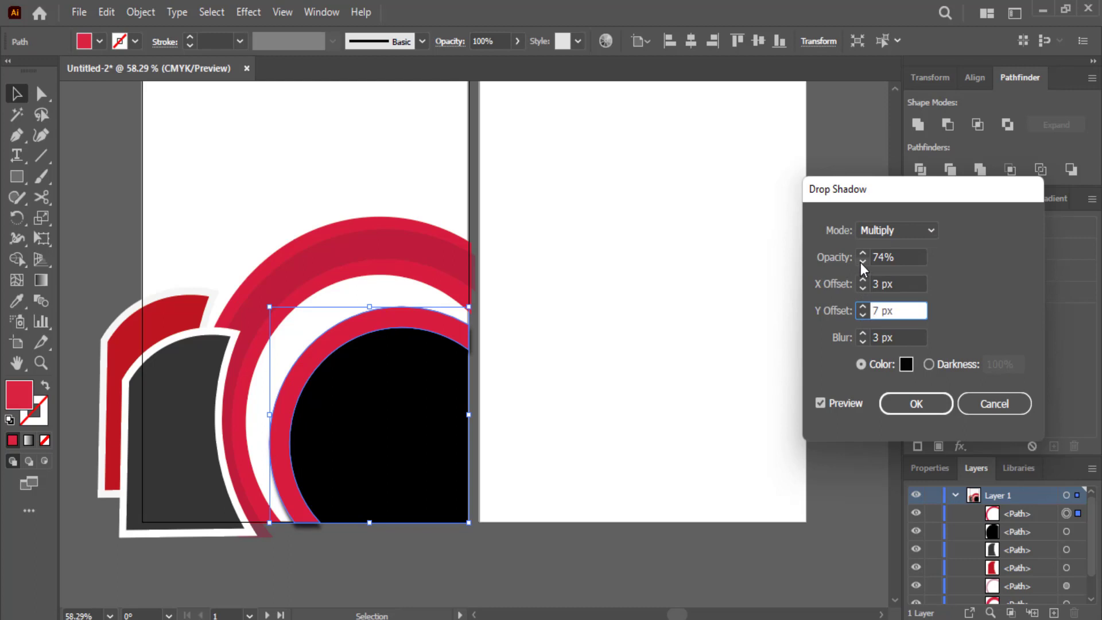
click(863, 279)
click(864, 281)
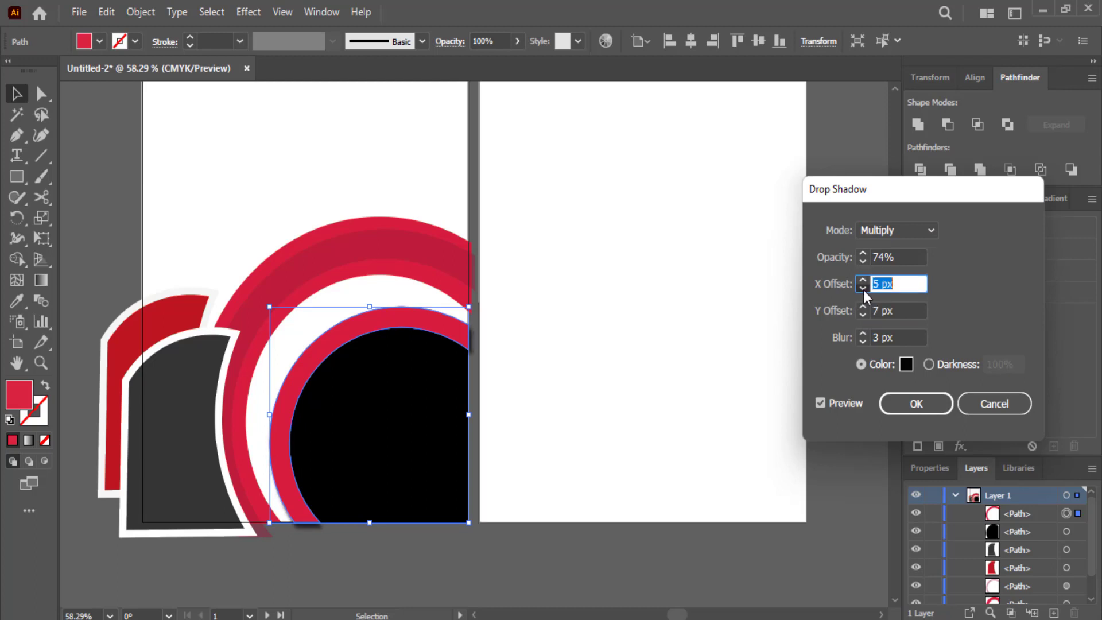
Set the ring shadow's X offset to -1 px and its Y offset to -7 px
click(864, 290)
click(864, 289)
click(864, 290)
click(864, 290)
click(864, 290)
click(864, 291)
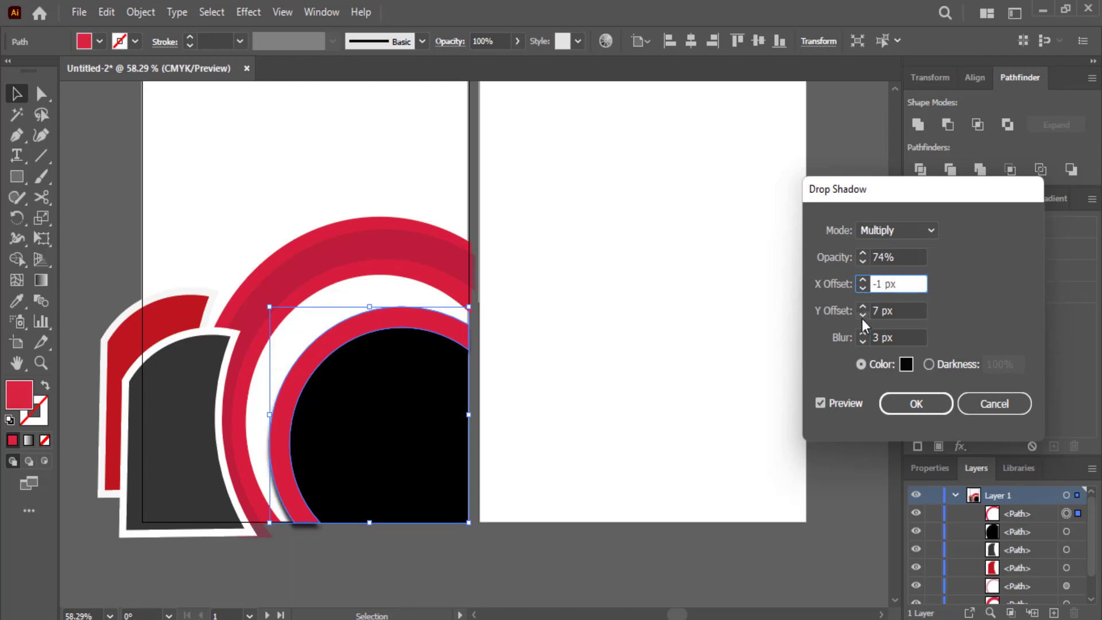
click(863, 317)
click(863, 316)
click(863, 316)
click(863, 317)
click(863, 316)
click(863, 317)
click(863, 316)
click(863, 317)
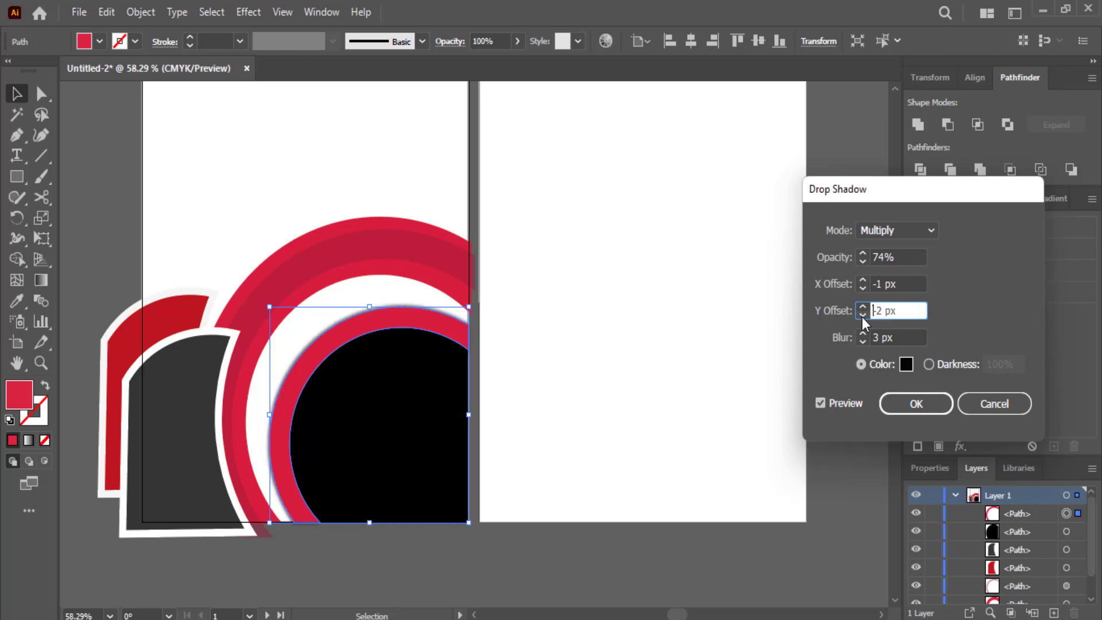
click(863, 316)
click(863, 317)
click(863, 316)
click(863, 316)
click(863, 316)
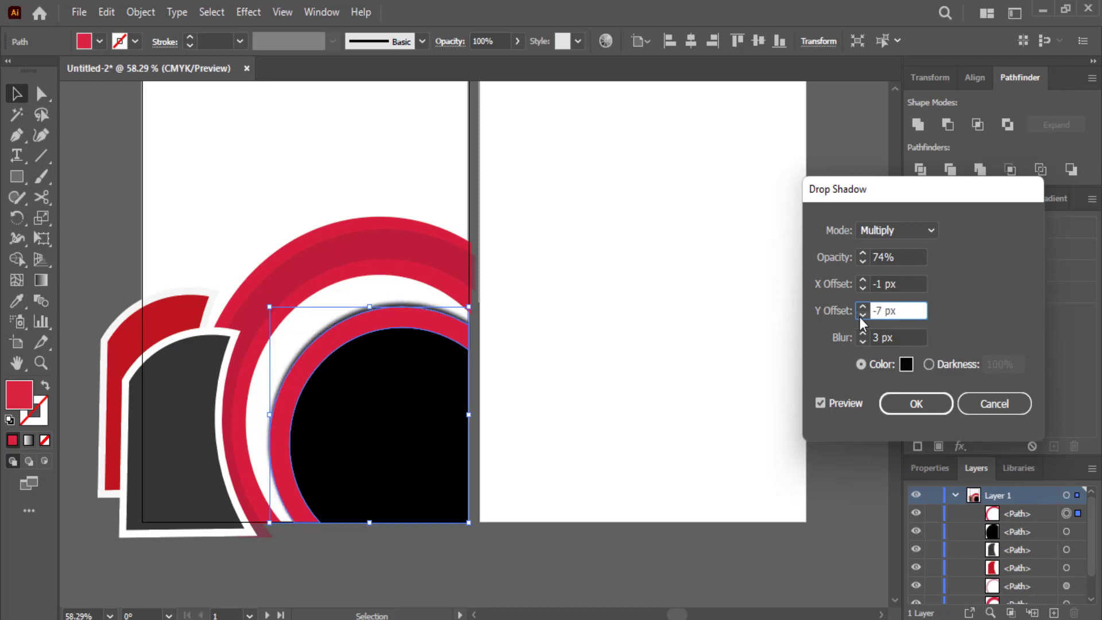
Set the ring shadow's opacity to 62% and its blur to 7 px
click(864, 263)
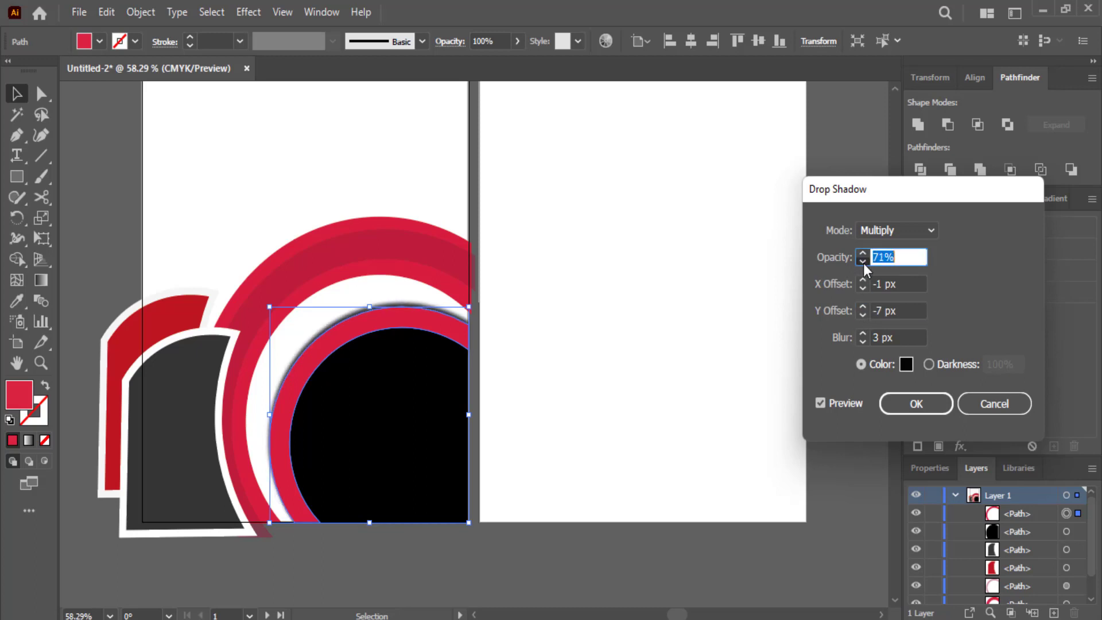
click(864, 263)
click(864, 263)
click(864, 263)
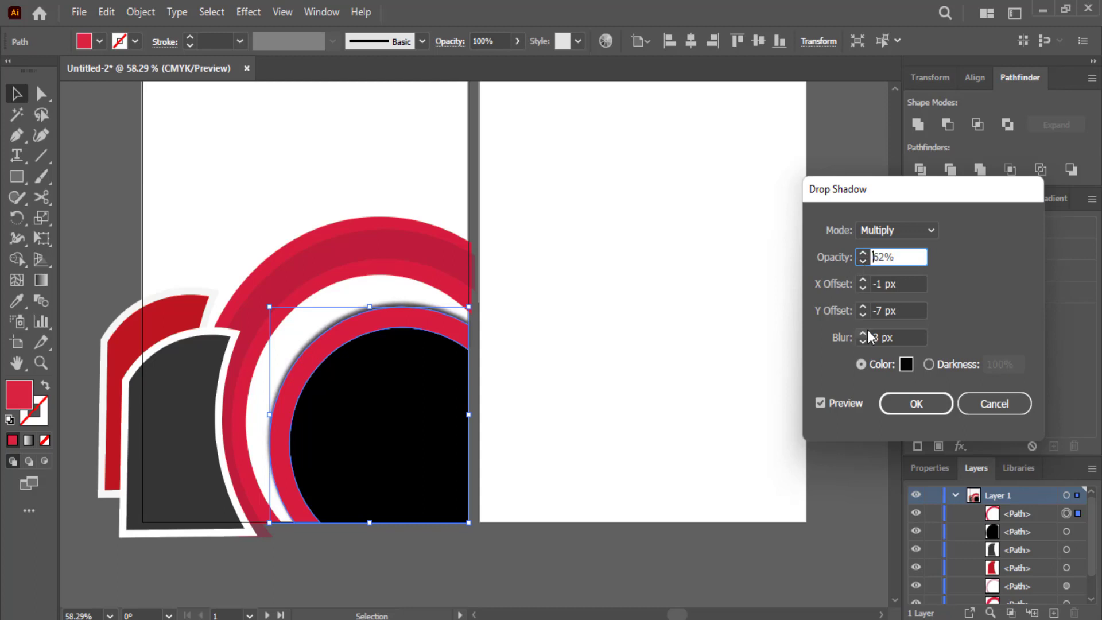
click(863, 333)
click(863, 333)
click(869, 333)
click(870, 333)
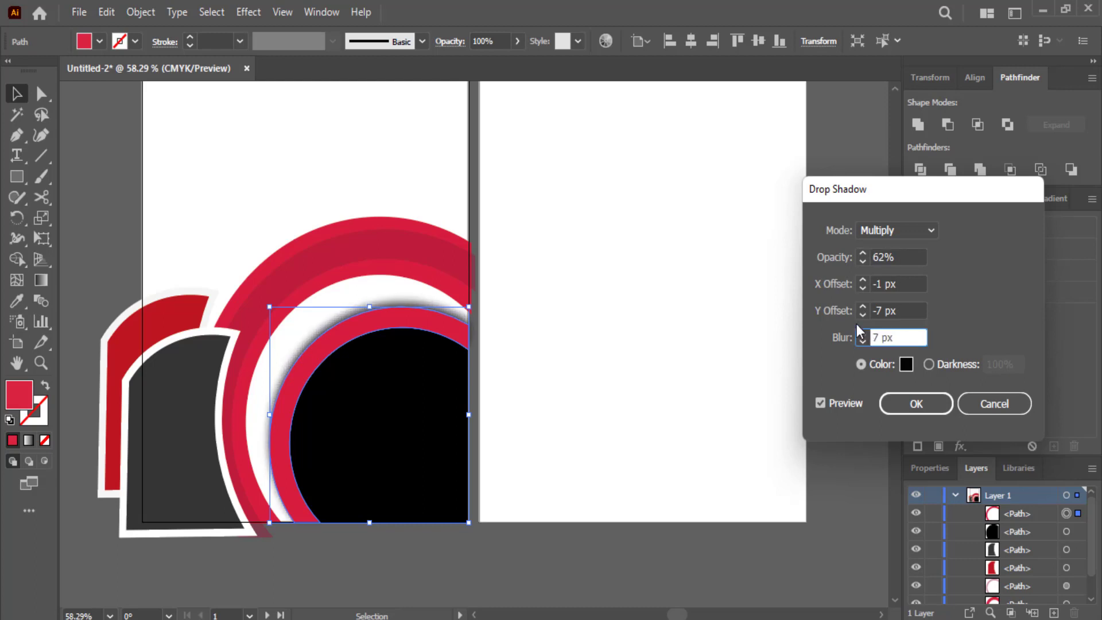
Set the ring shadow's X offset to 2 px and its Y offset to -10 px
click(863, 277)
click(863, 277)
click(862, 277)
click(863, 277)
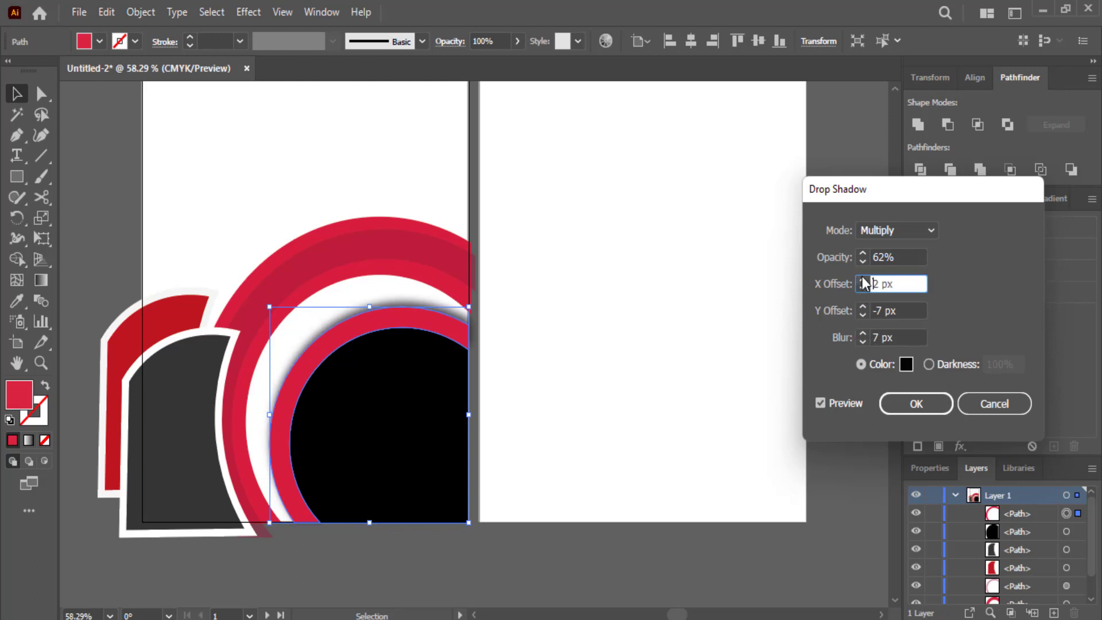
click(863, 315)
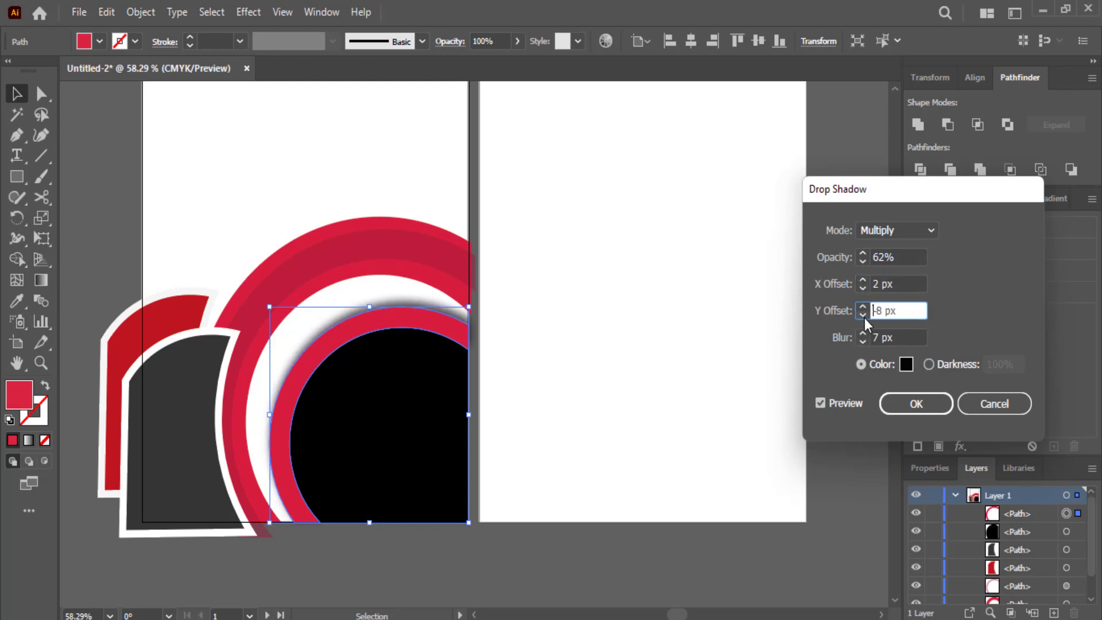
click(863, 288)
click(863, 288)
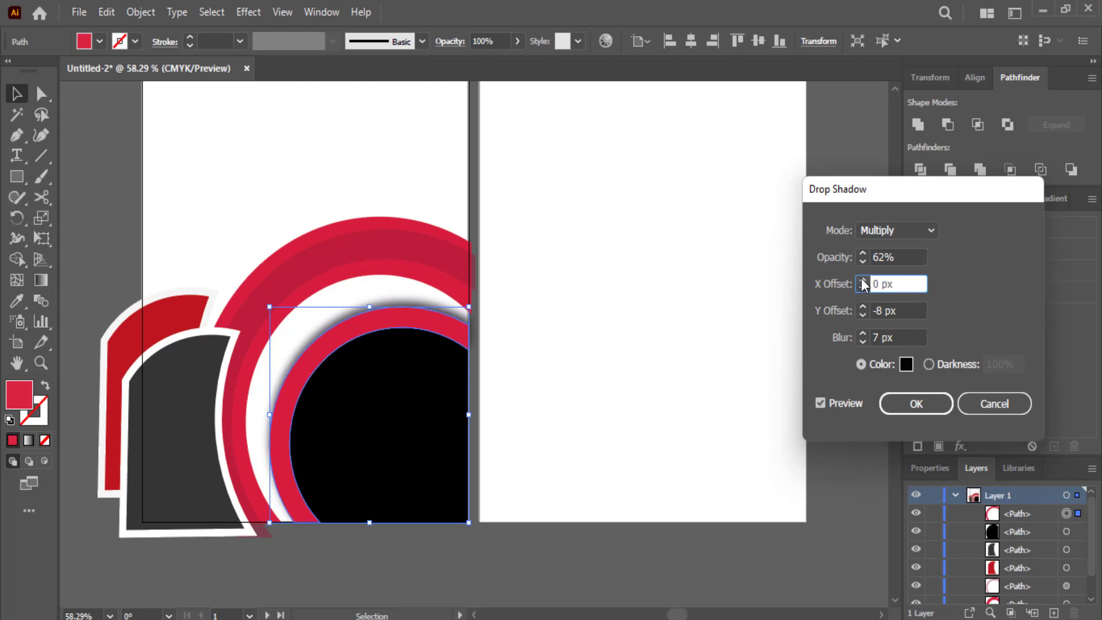
click(863, 280)
click(862, 280)
click(861, 289)
click(861, 289)
click(861, 316)
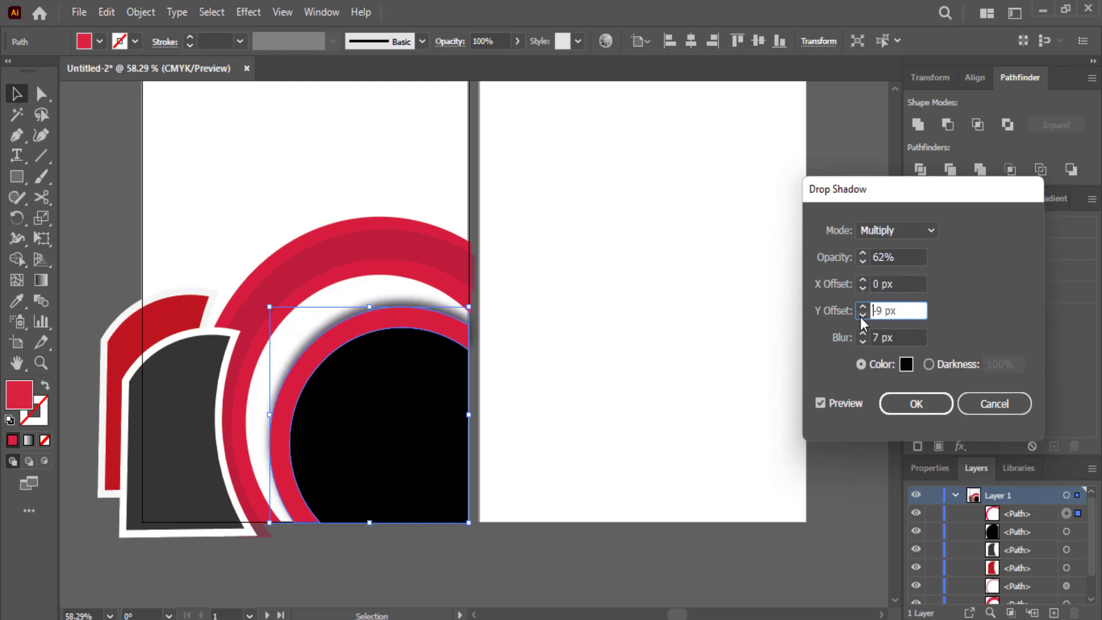
click(862, 316)
click(863, 280)
click(862, 281)
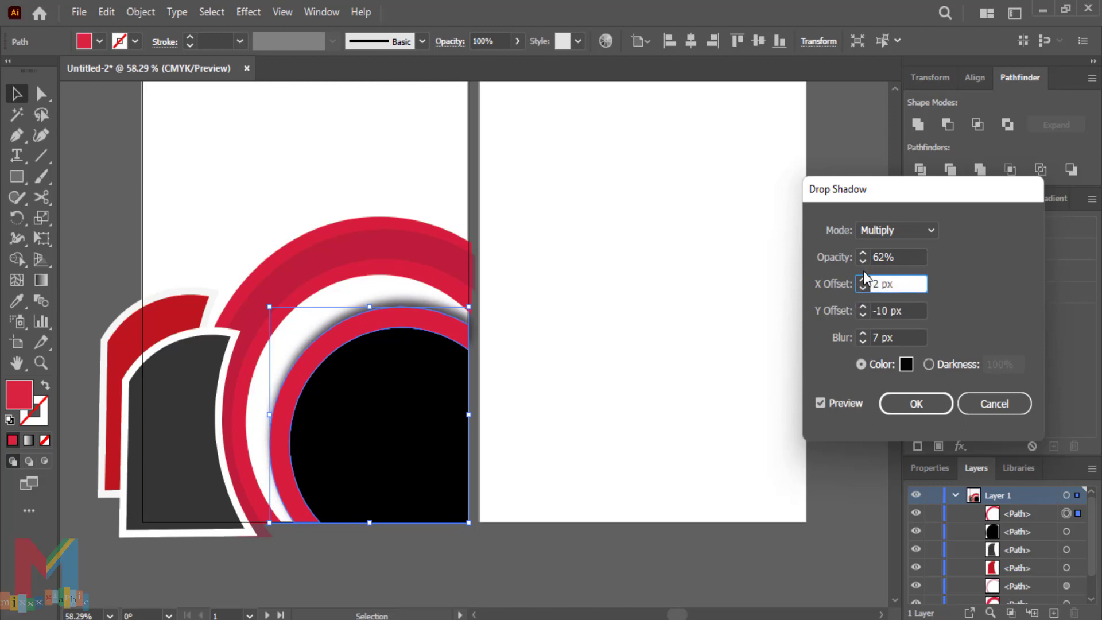
Set the ring shadow's X offset to -17 px and its Y offset to -5 px
click(863, 290)
click(862, 290)
click(862, 289)
click(862, 290)
click(862, 289)
click(863, 289)
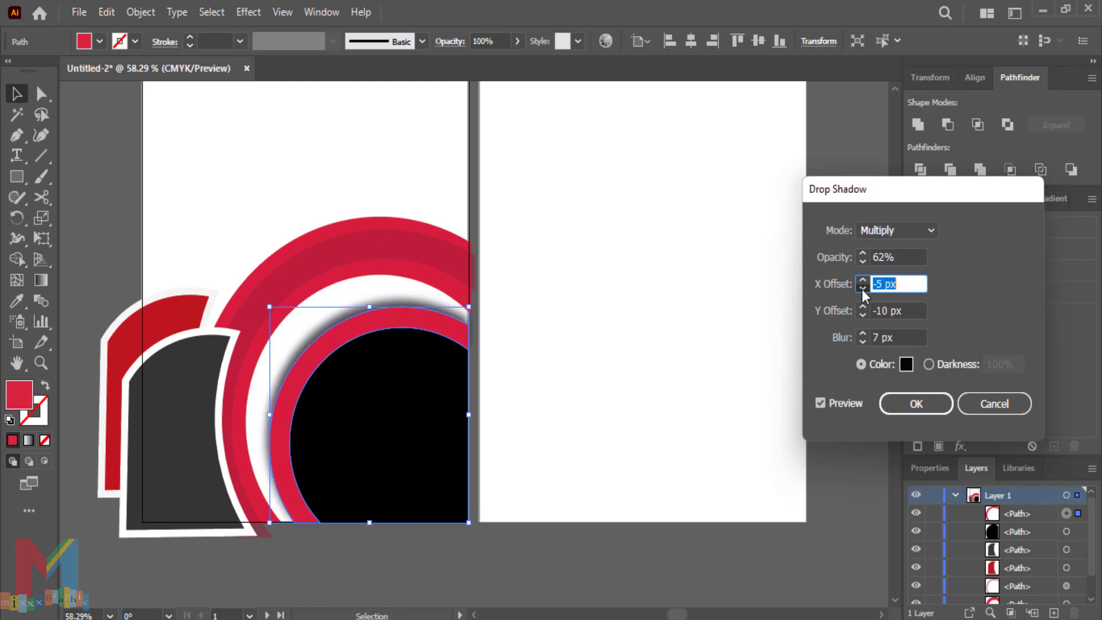
click(862, 289)
click(863, 289)
click(862, 290)
click(863, 289)
click(863, 289)
click(863, 289)
click(862, 289)
click(863, 290)
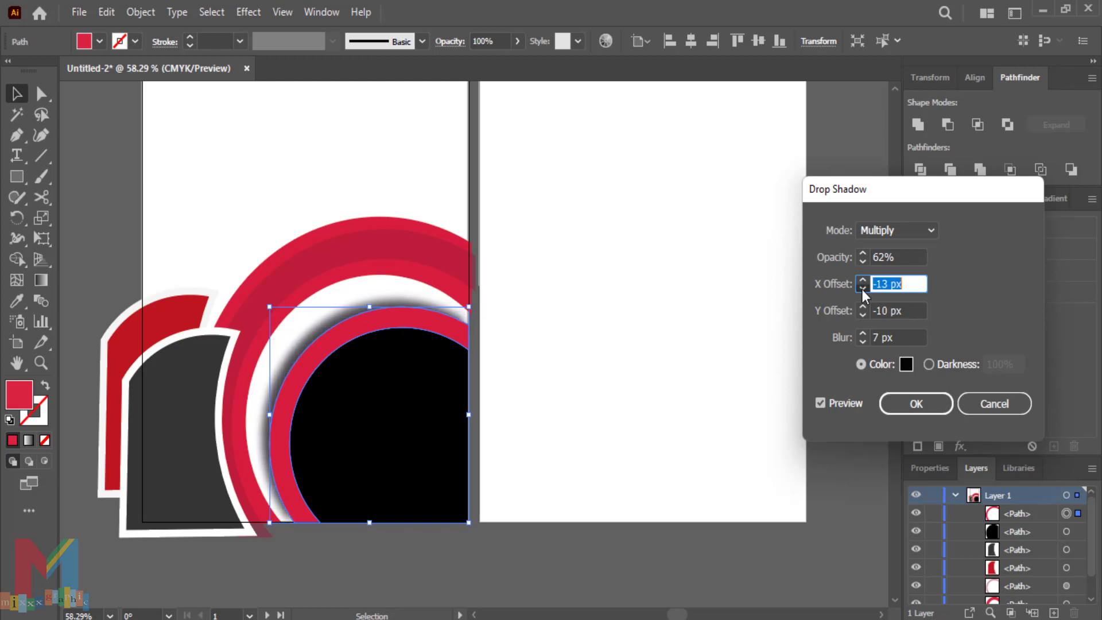
click(862, 289)
click(863, 290)
click(864, 316)
click(863, 306)
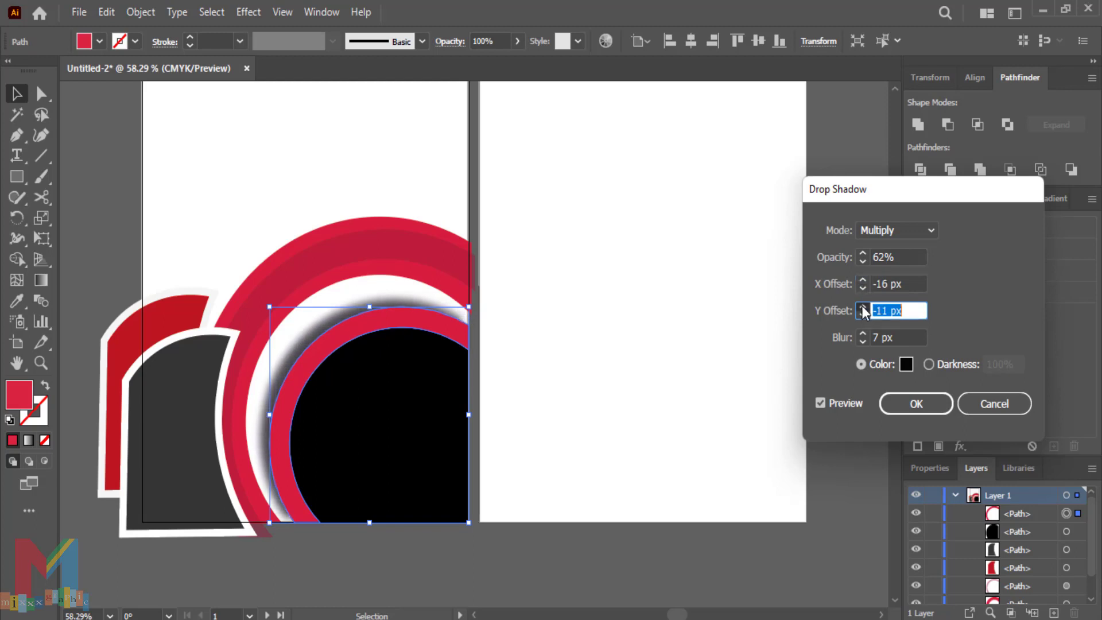
click(863, 306)
click(862, 306)
click(863, 306)
click(862, 305)
click(862, 305)
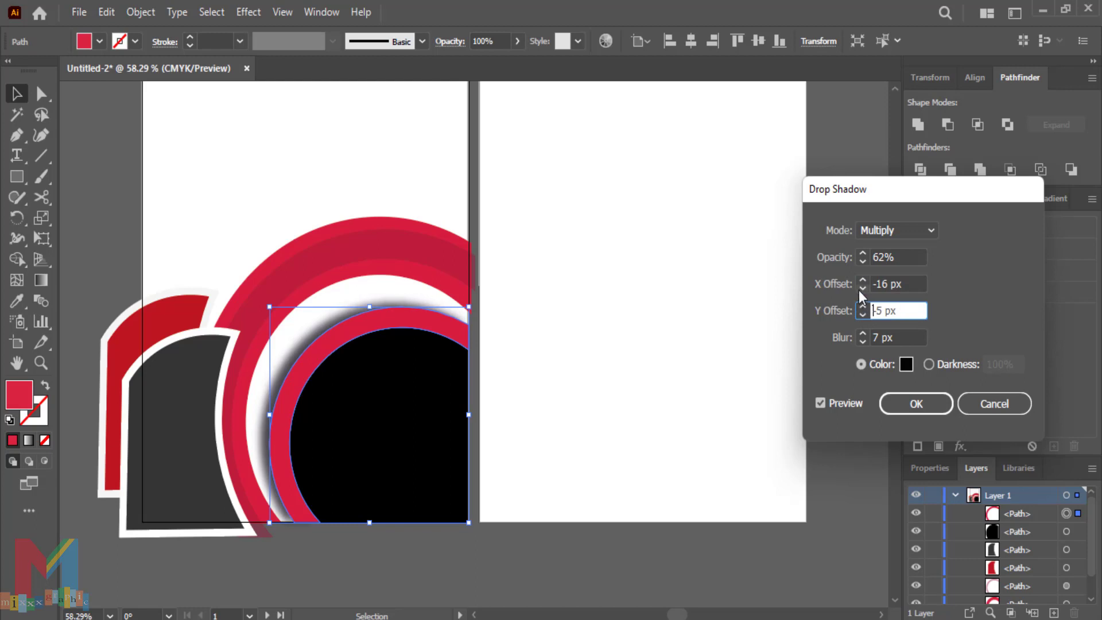
click(860, 288)
click(863, 289)
Lower the ring shadow's opacity to 37%
click(863, 265)
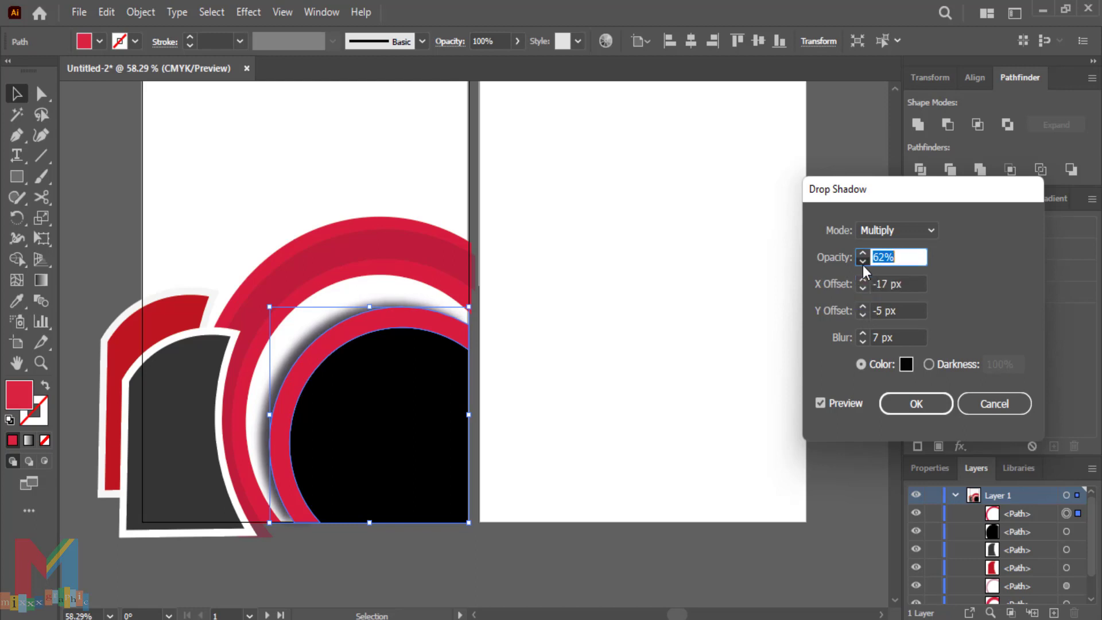
click(863, 263)
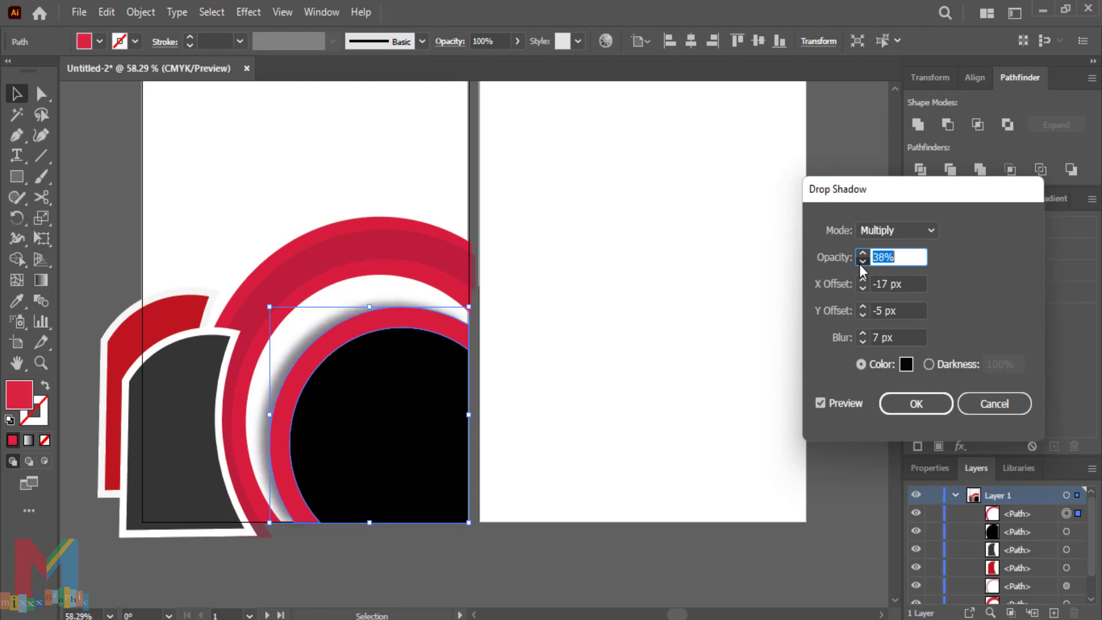
click(863, 263)
click(863, 263)
click(863, 263)
click(863, 263)
Try blur values of 9 px and 3 px on the ring shadow, and return the blur to 7 px
click(863, 333)
click(863, 333)
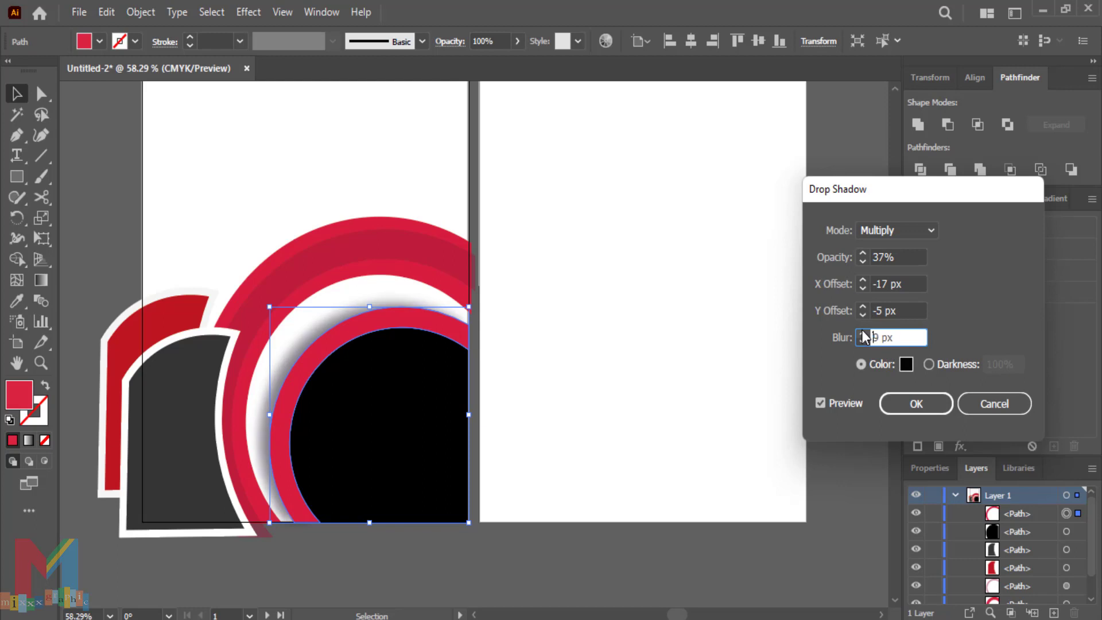
click(861, 342)
click(860, 342)
click(861, 342)
click(860, 343)
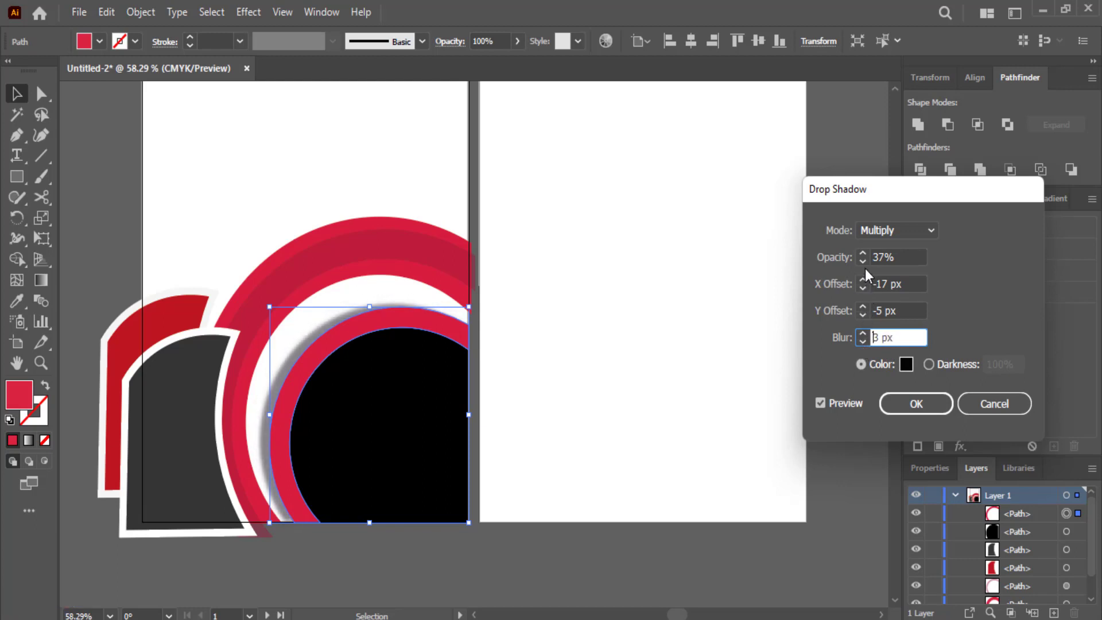
click(864, 333)
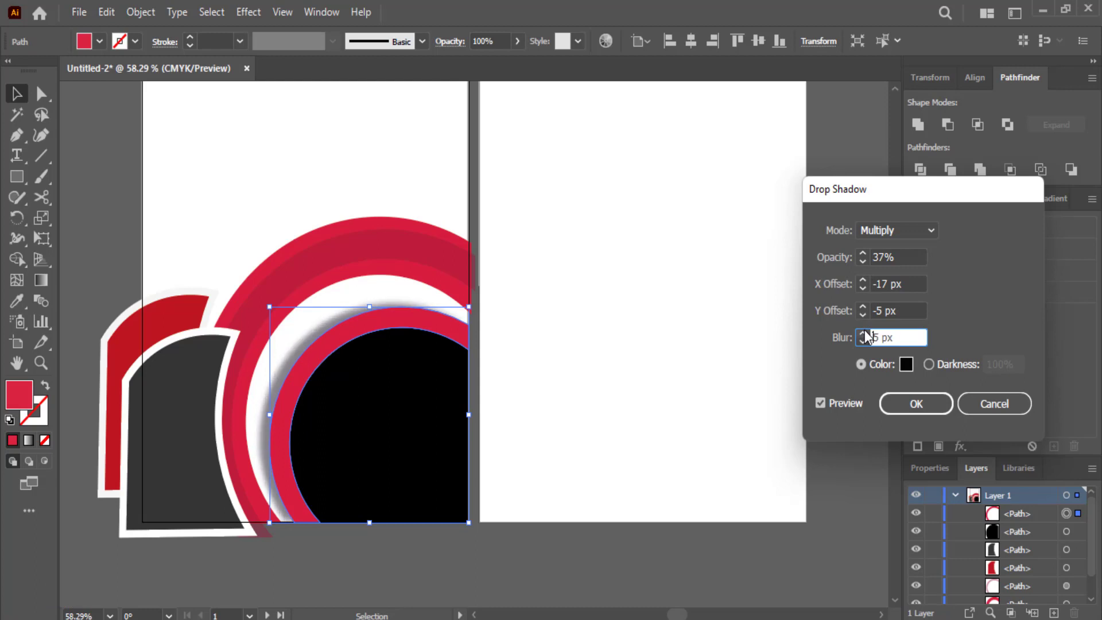
click(864, 333)
click(864, 333)
click(864, 333)
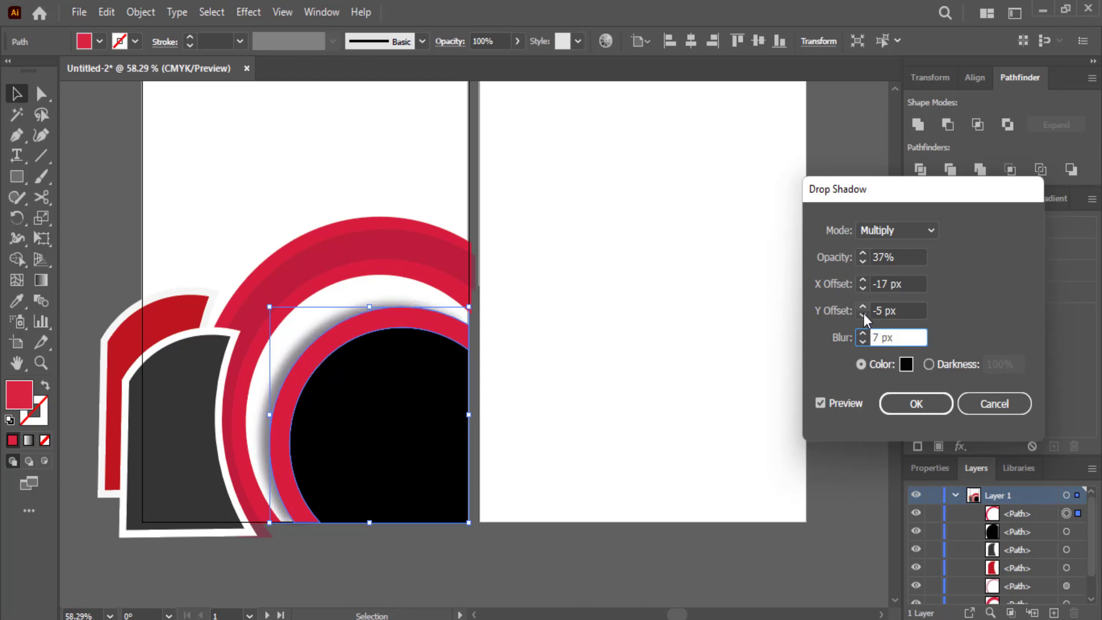
Set the ring shadow's opacity to 24%, apply the drop shadow and deselect the ring
click(863, 262)
click(863, 262)
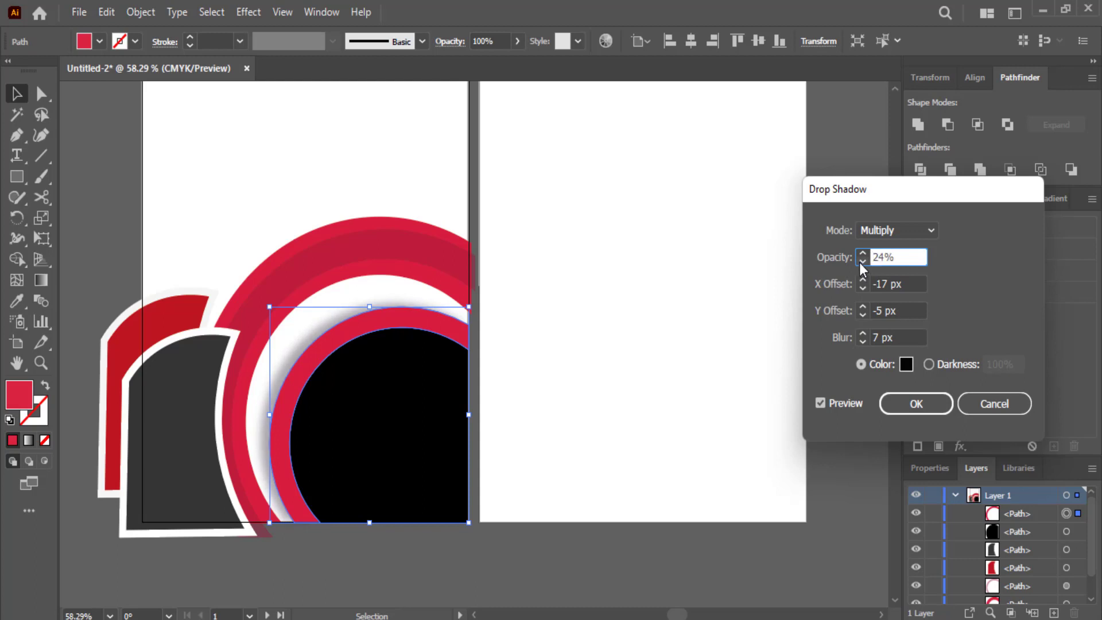
click(916, 404)
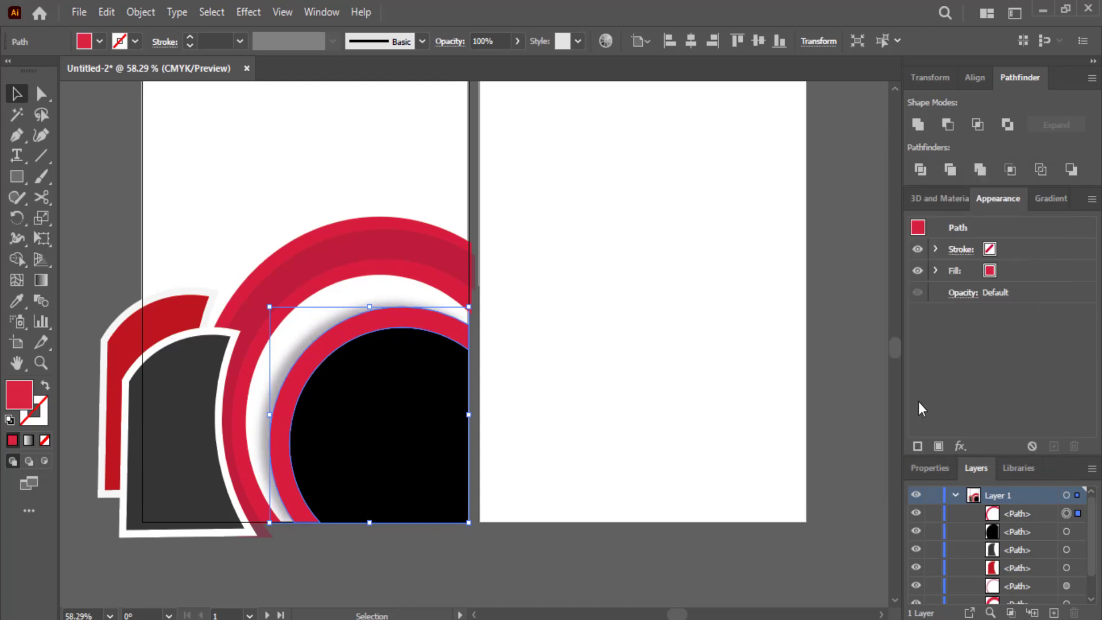
click(650, 527)
Nudge the red curved shape behind the dark grey one right and slightly up, and widen it outward past the page's left edge
scroll(633, 471, up, 2)
scroll(633, 470, up, 1)
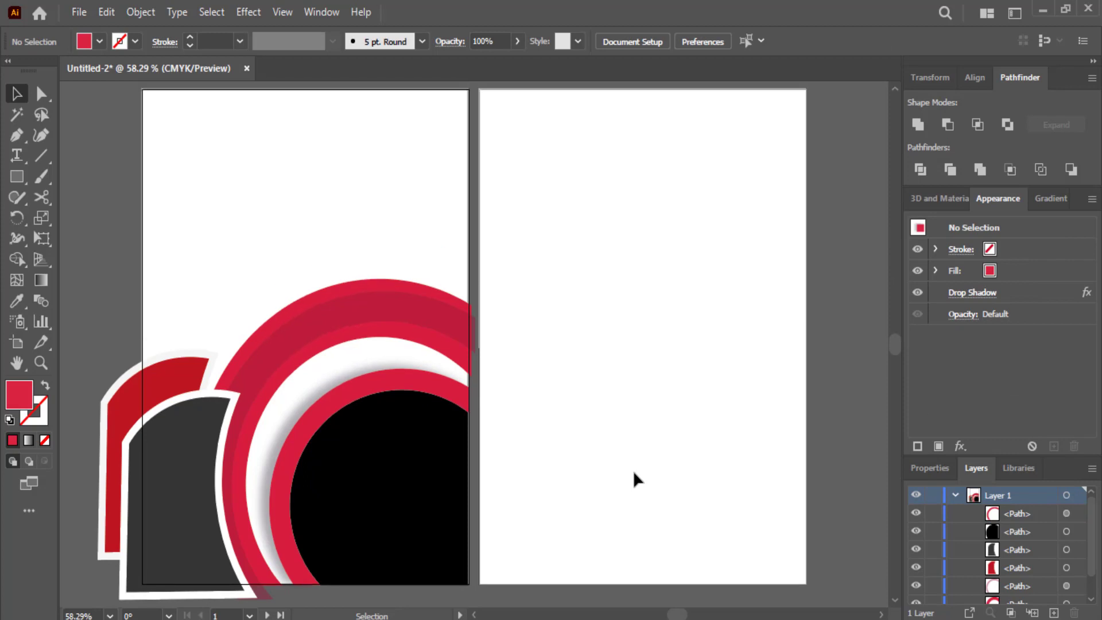
click(178, 371)
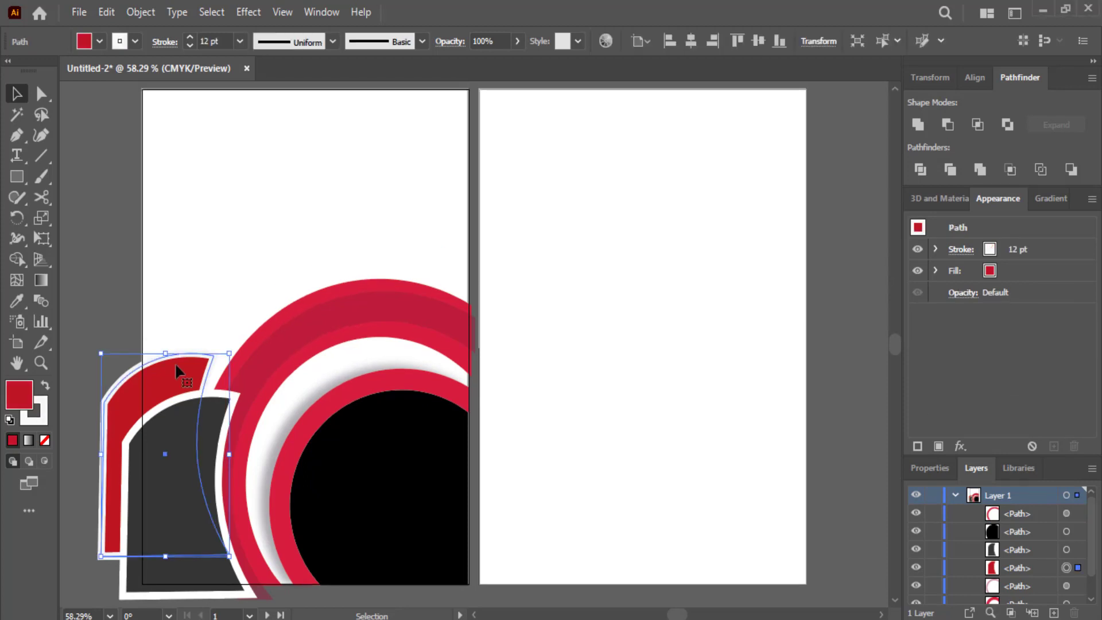
drag(175, 363, 184, 360)
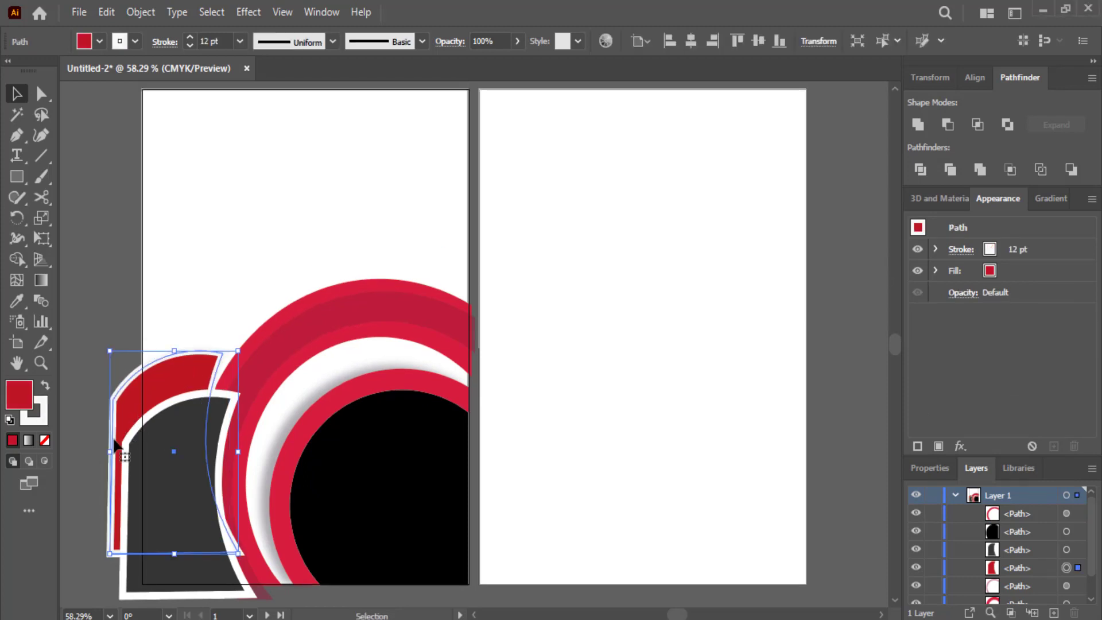
drag(110, 454, 95, 455)
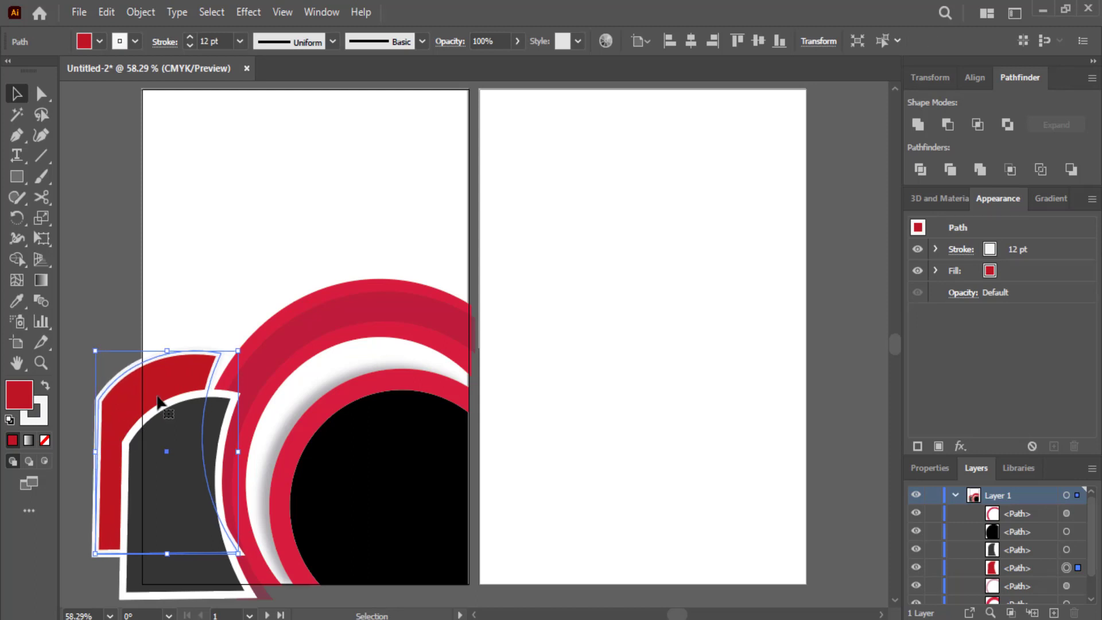
click(100, 293)
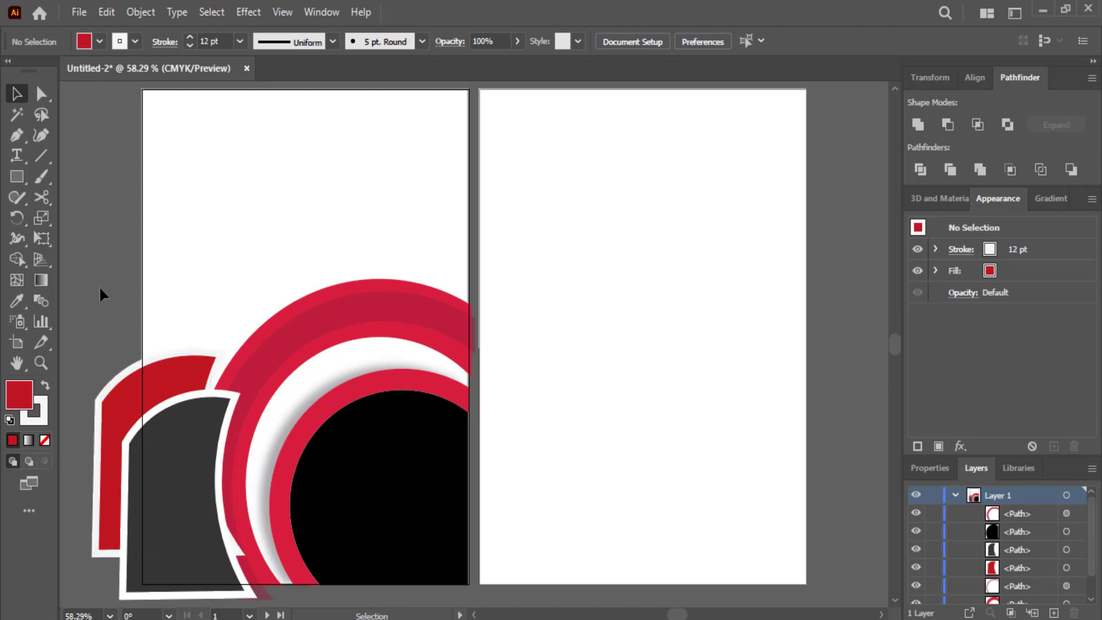
click(109, 524)
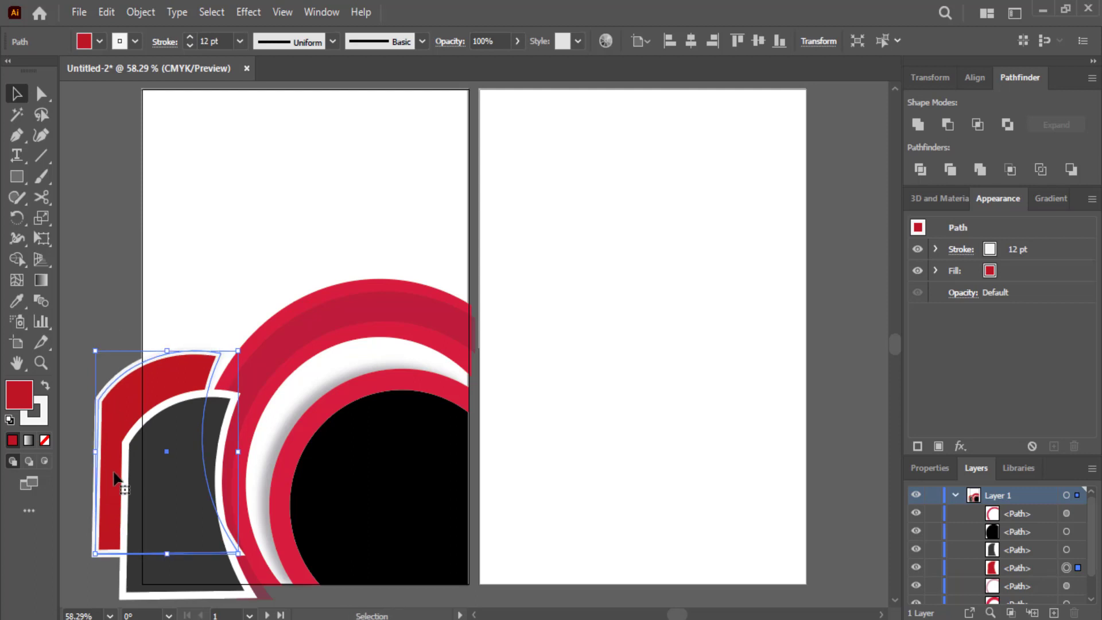
Pull the lower-right corner of the red curved shape inward behind the dark grey shape, widen it slightly and deselect it
key(a)
drag(240, 555, 206, 557)
click(99, 325)
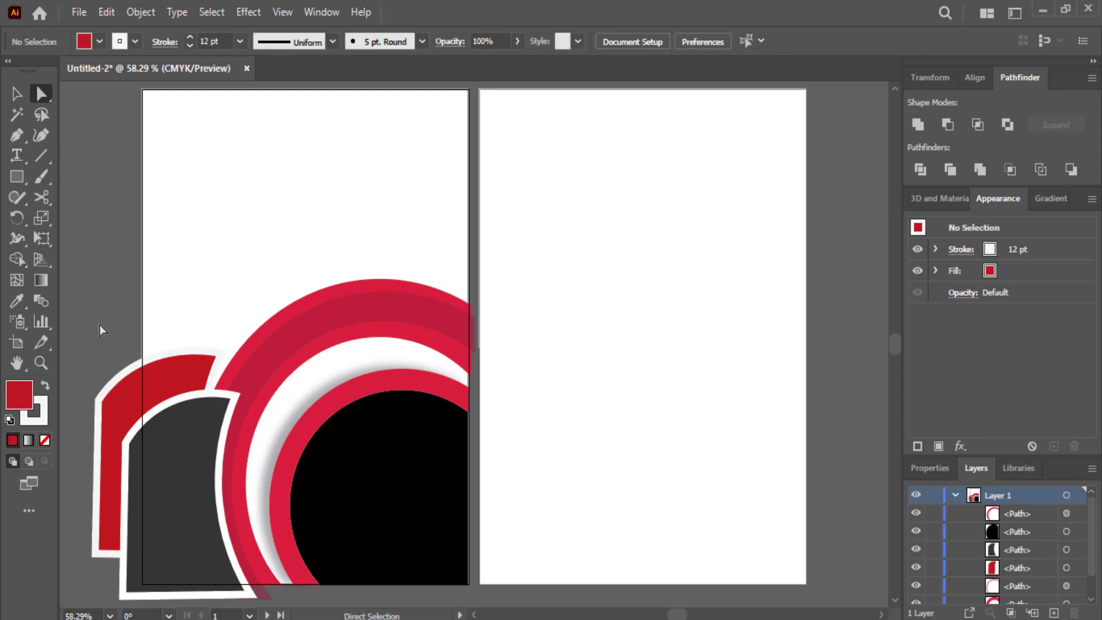
click(159, 369)
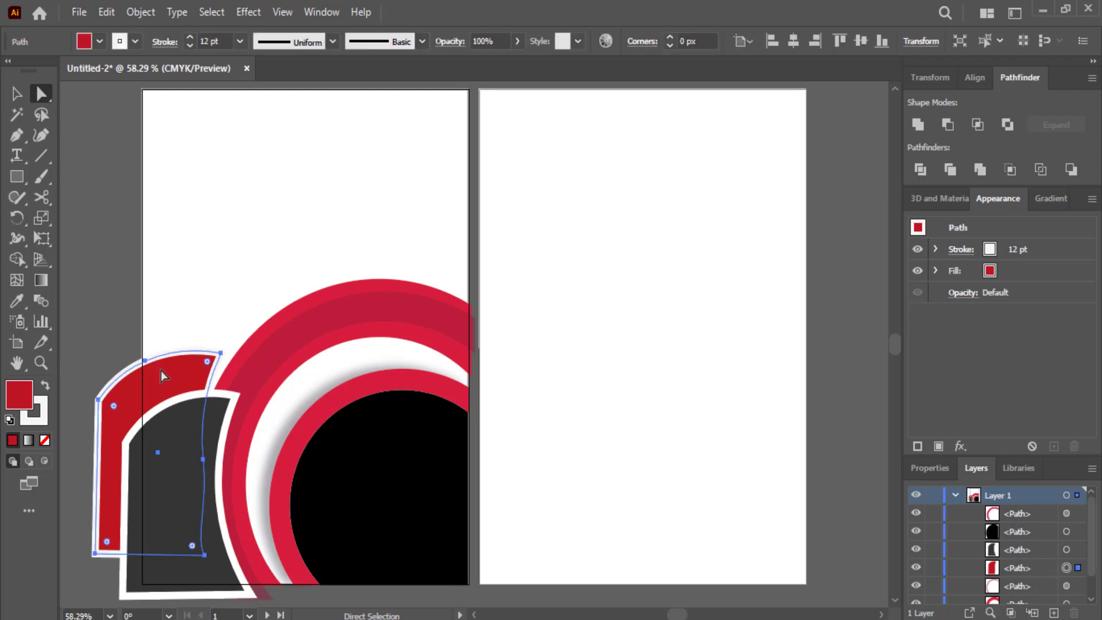
click(20, 90)
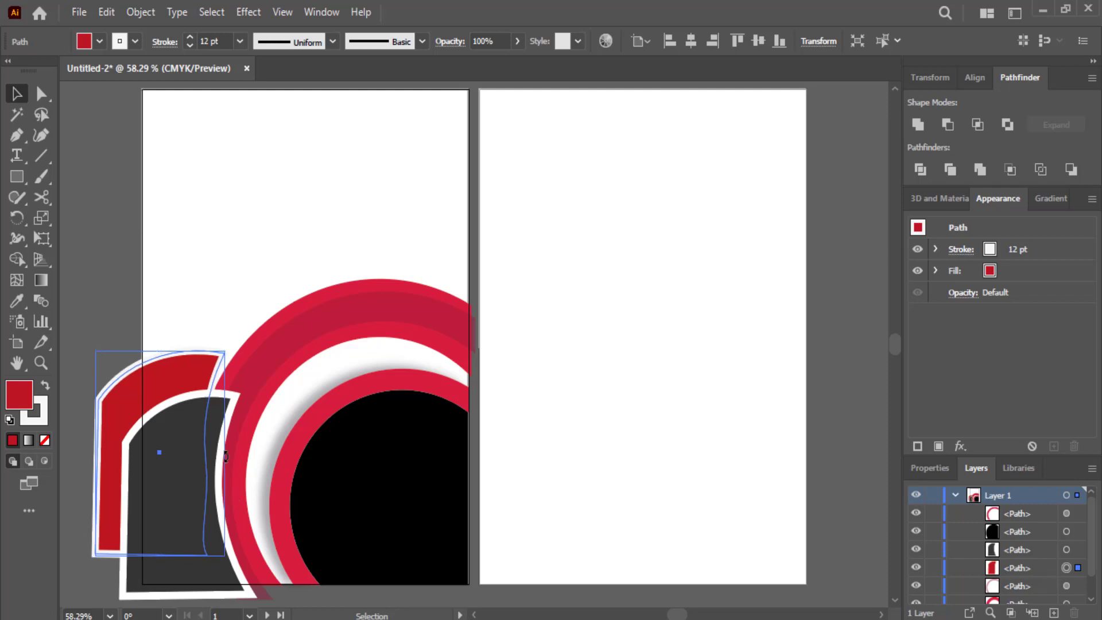
click(102, 277)
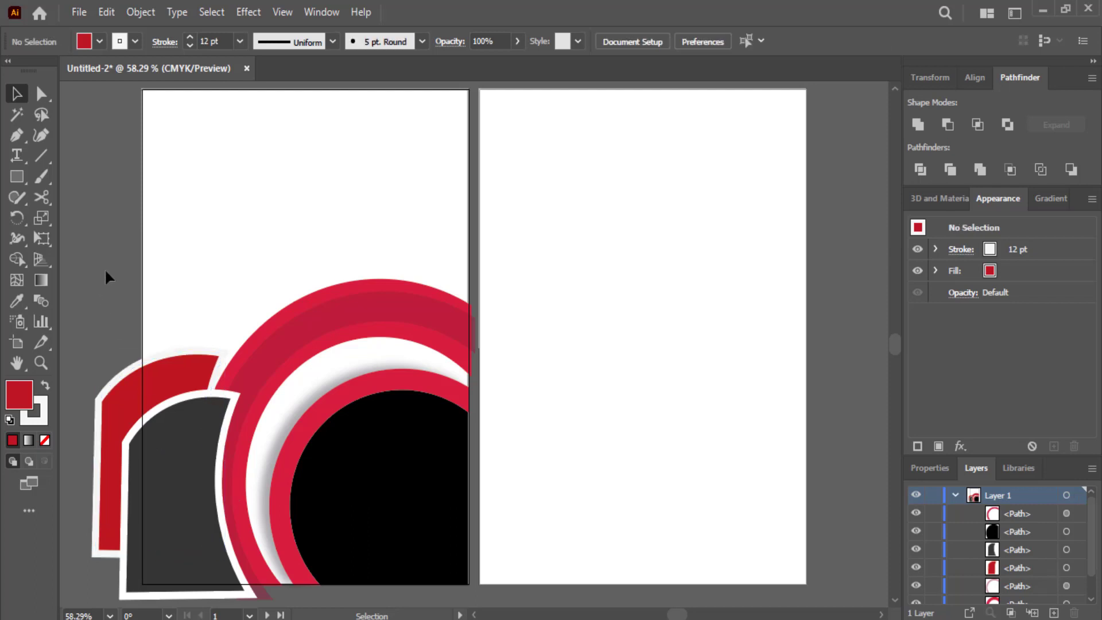
Place the NYC-skyline wallpaper image as a linked file over the black circle on the first page
scroll(254, 207, down, 3)
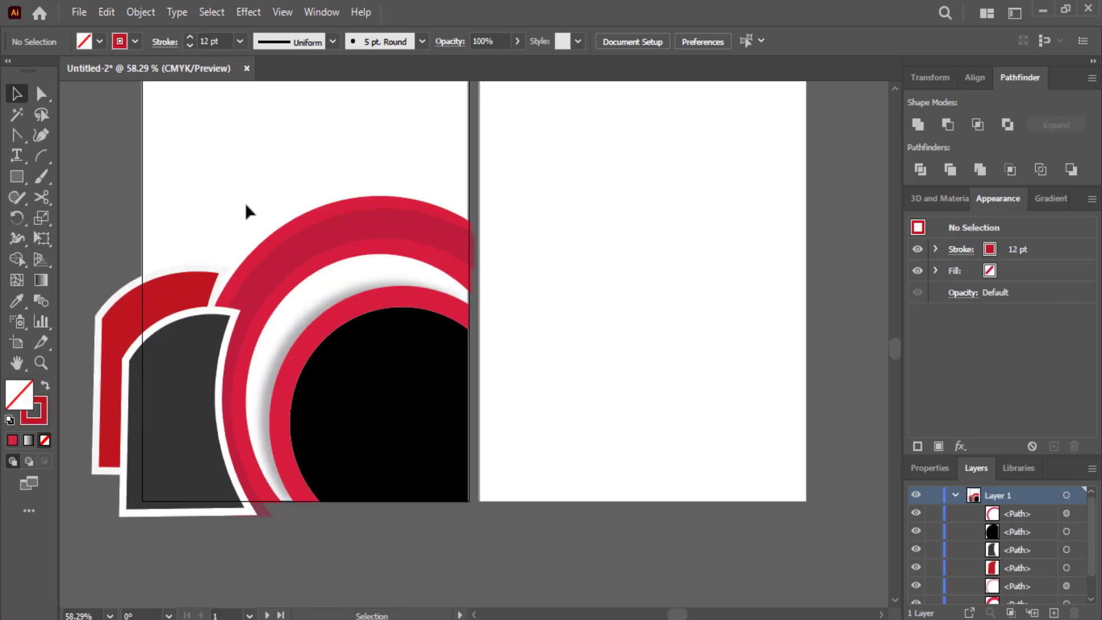
click(386, 382)
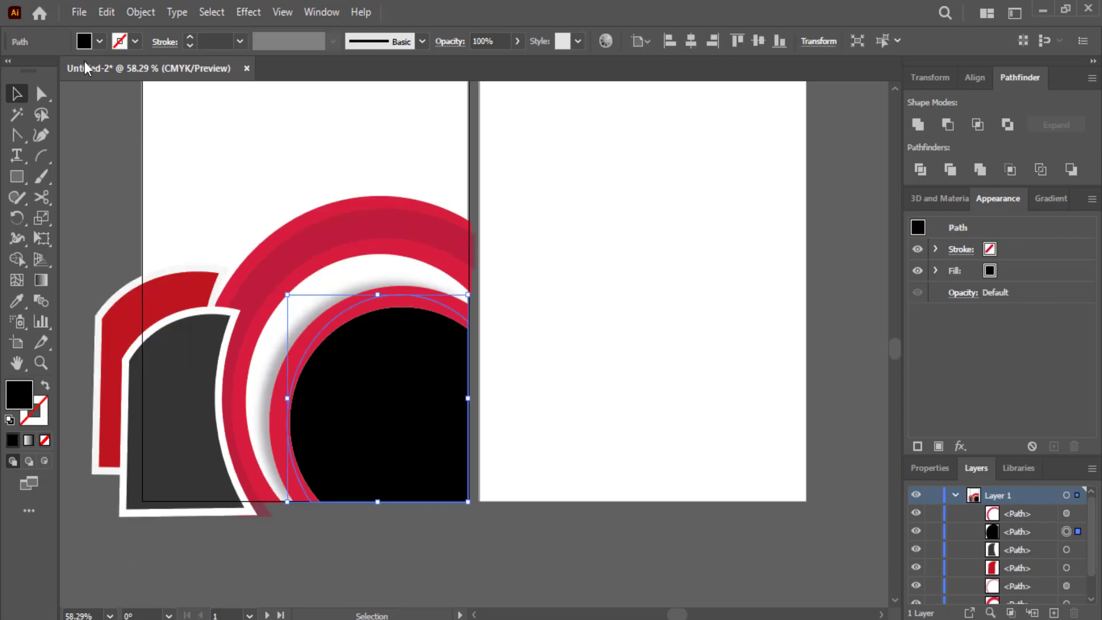
click(105, 13)
mouse_move(80, 12)
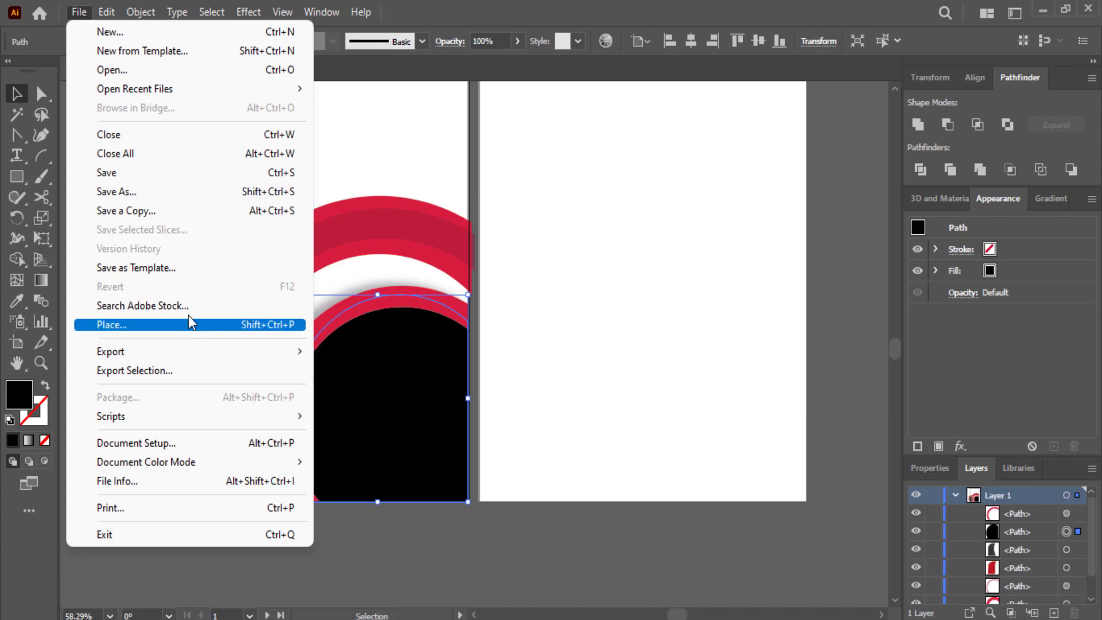
click(173, 325)
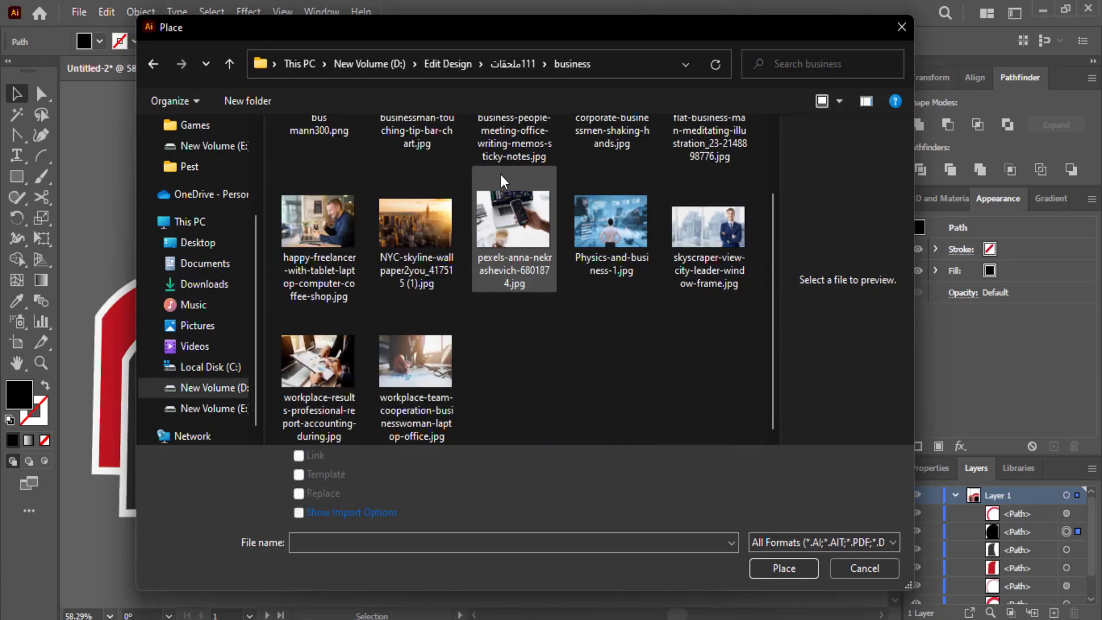
click(429, 229)
double_click(428, 229)
drag(507, 293, 221, 585)
Enlarge the skyline image slightly and position it so it fully covers the black circle
drag(405, 391, 442, 408)
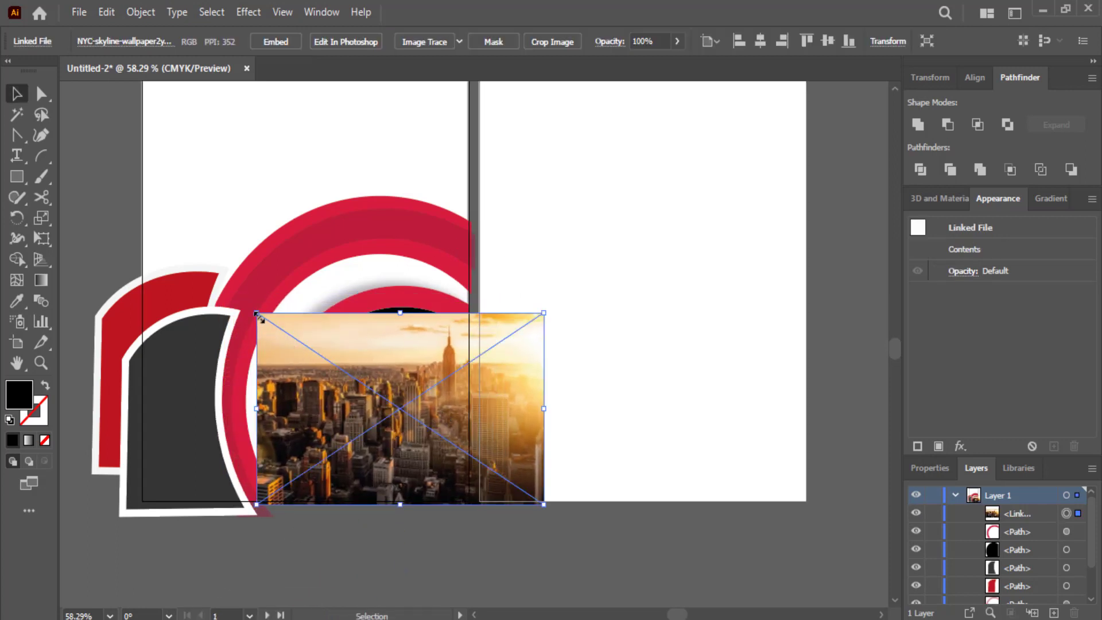
drag(259, 318, 246, 294)
drag(350, 345, 325, 350)
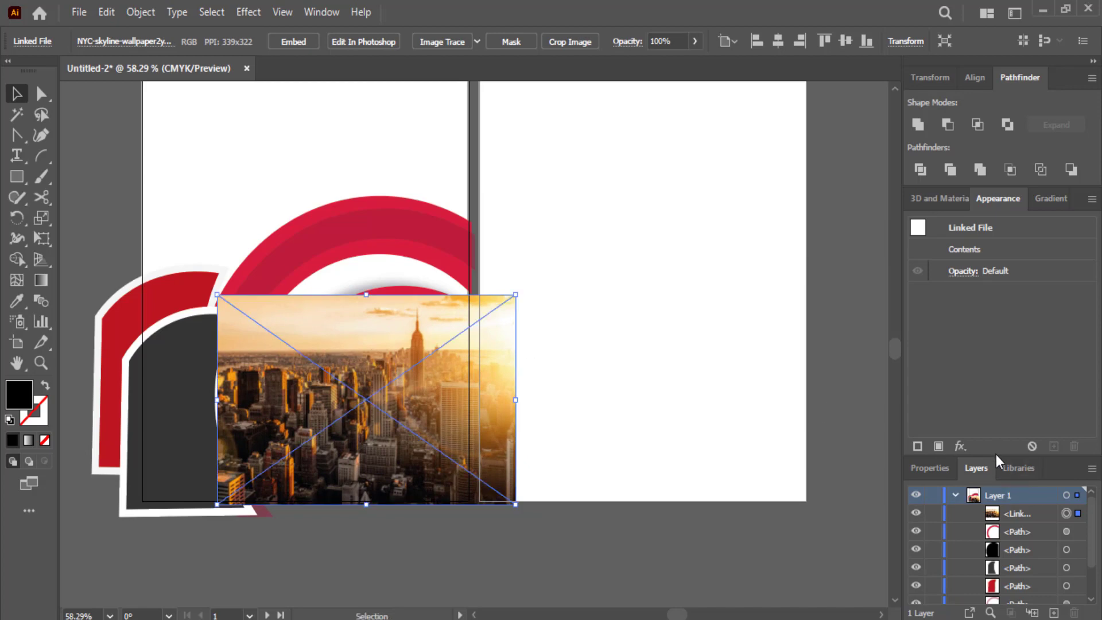
Reorder the skyline image directly below the black circle and make a clipping mask from the two
drag(996, 454, 993, 328)
drag(1012, 389, 1008, 429)
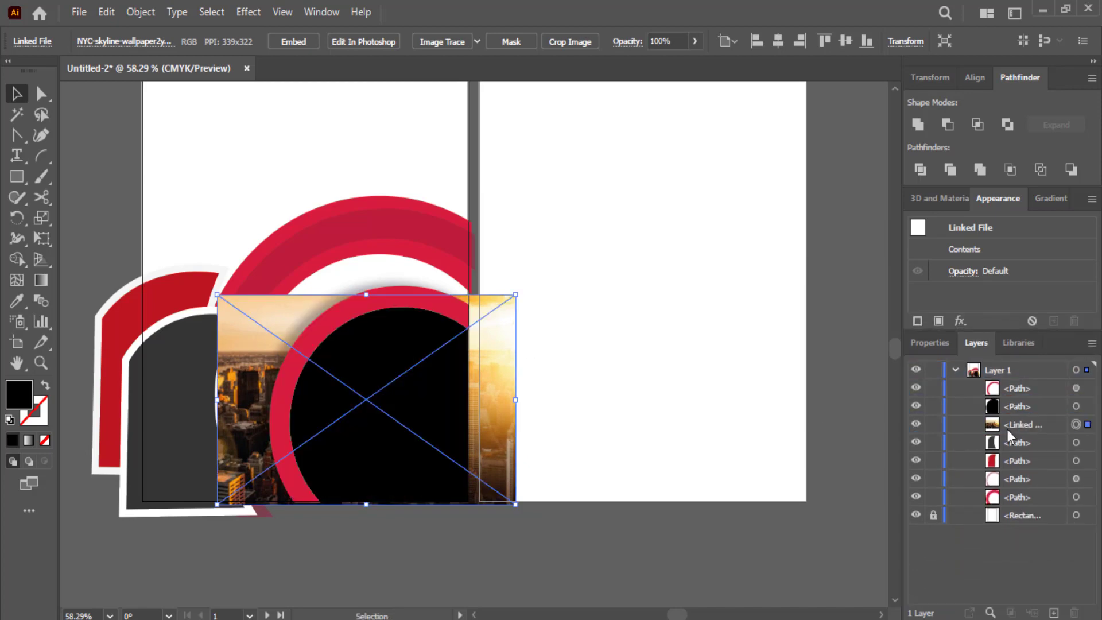
shift+click(1077, 406)
right_click(417, 414)
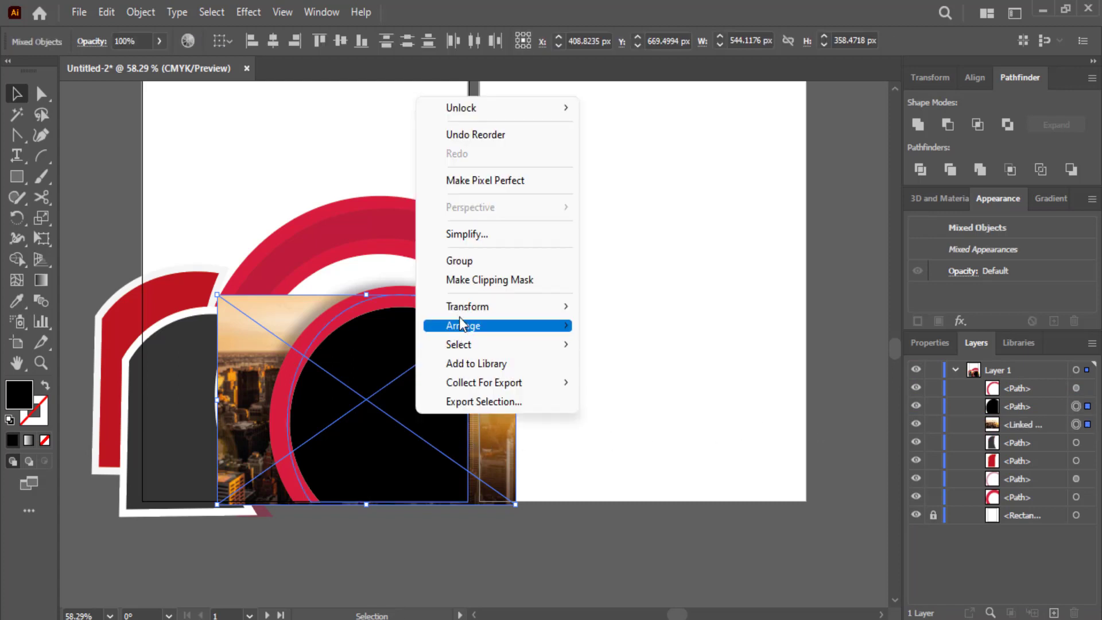
click(491, 280)
click(569, 310)
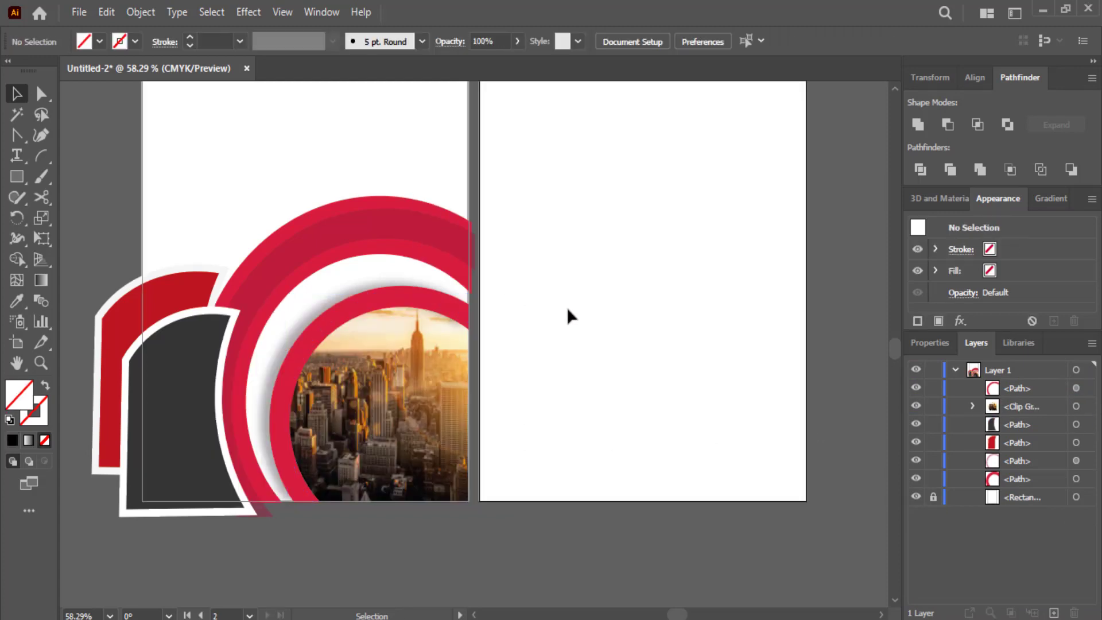
Select all the unlocked artwork on the first page, enlarge it proportionally toward the upper left, and deselect it
scroll(568, 310, up, 3)
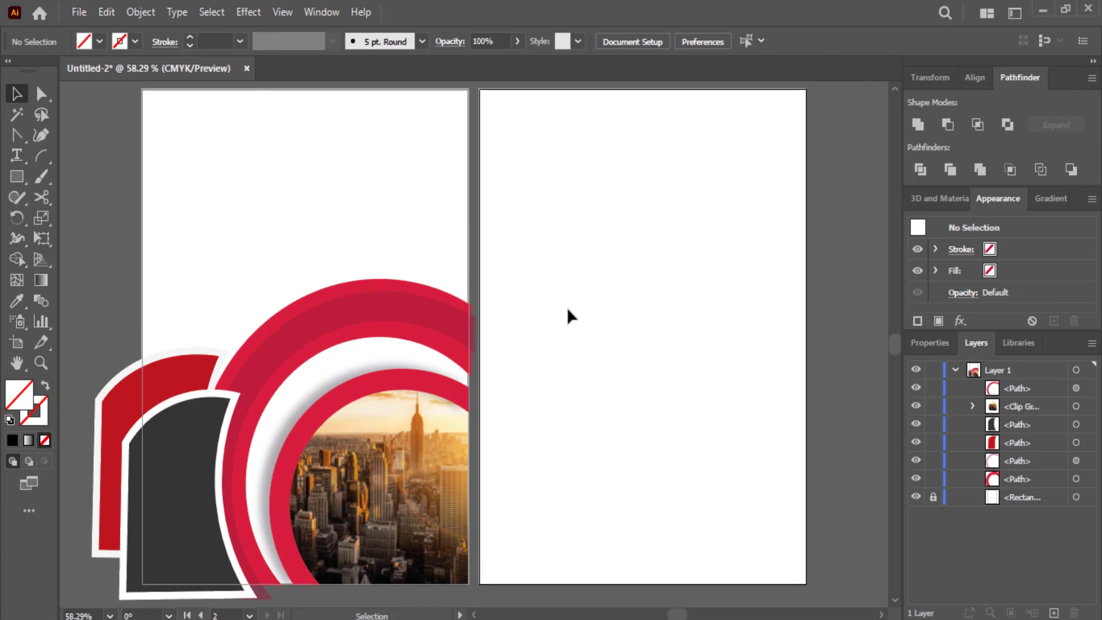
scroll(567, 310, down, 2)
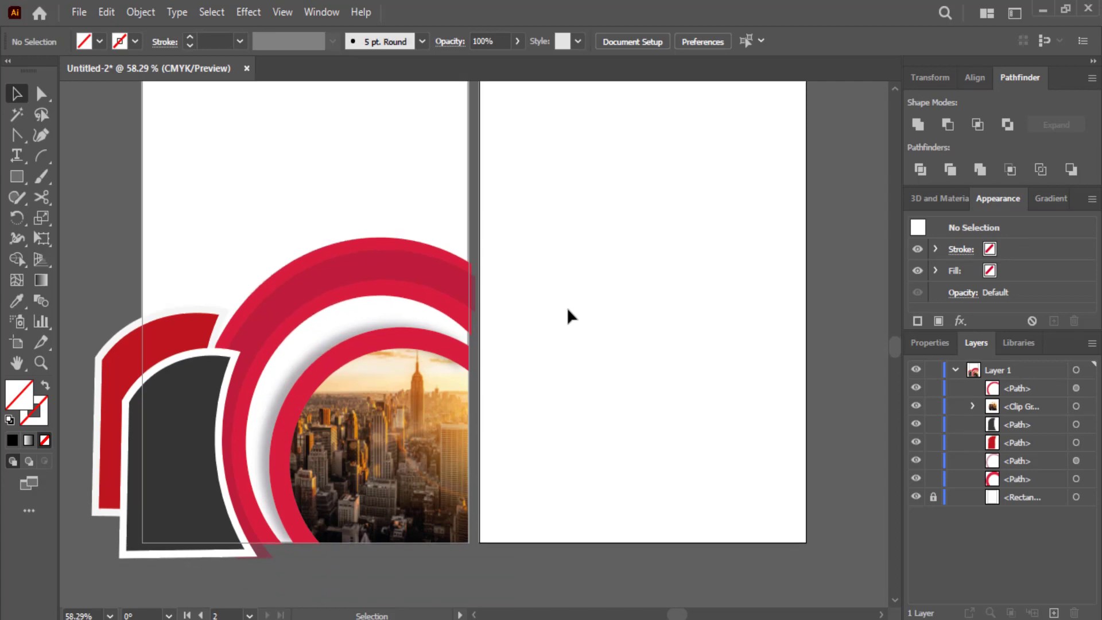
drag(567, 297, 96, 571)
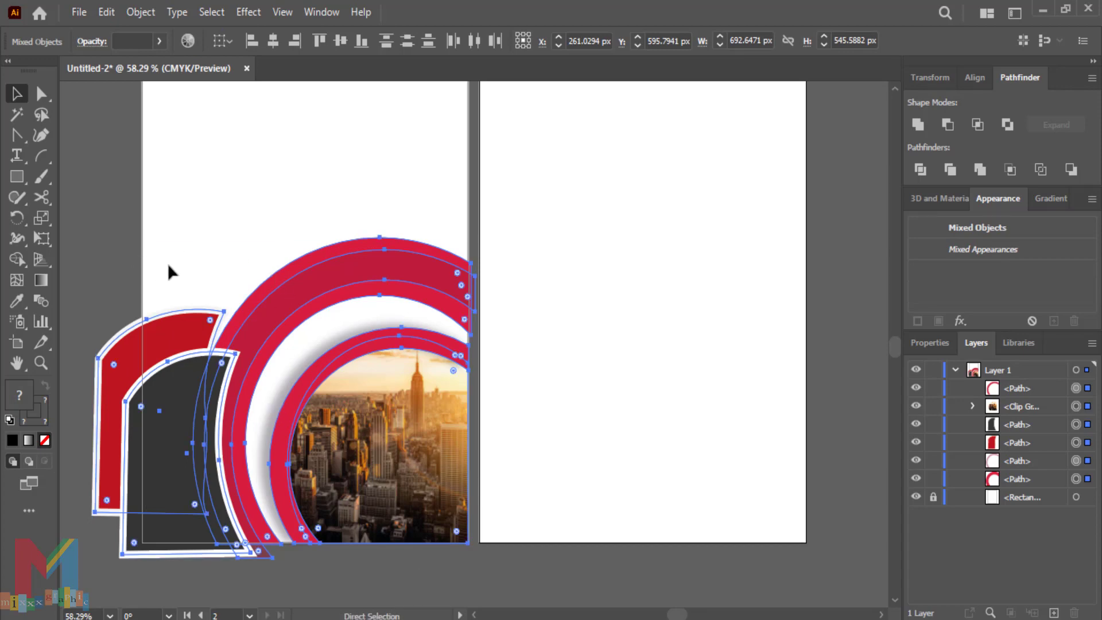
key(ctrl+equal)
scroll(176, 199, up, 2)
scroll(175, 199, up, 2)
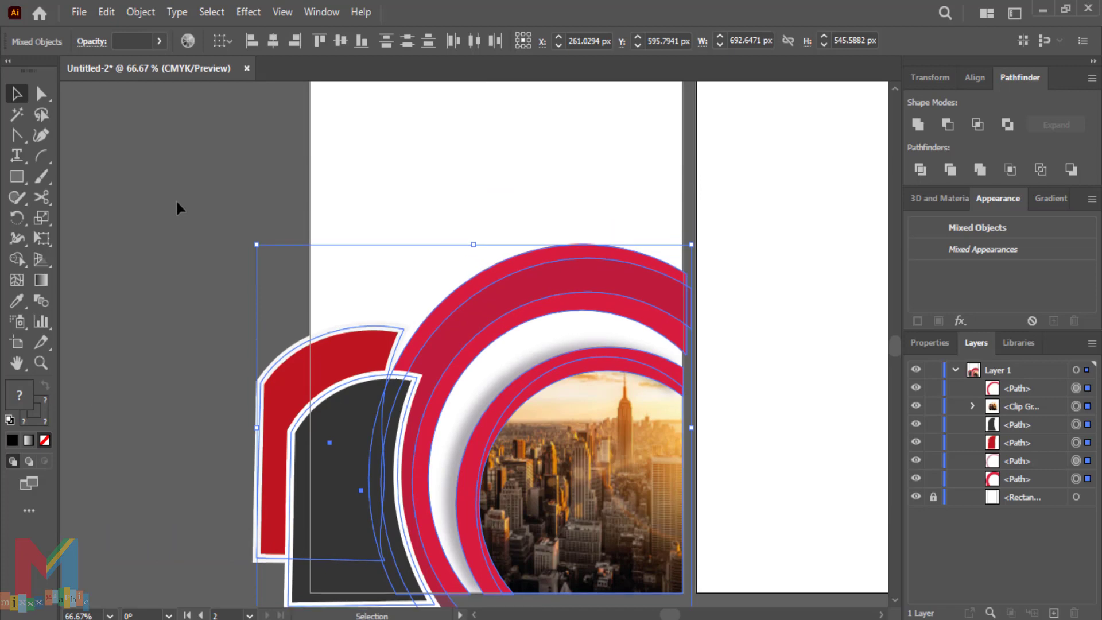
key(ctrl+minus)
key(ctrl+minus)
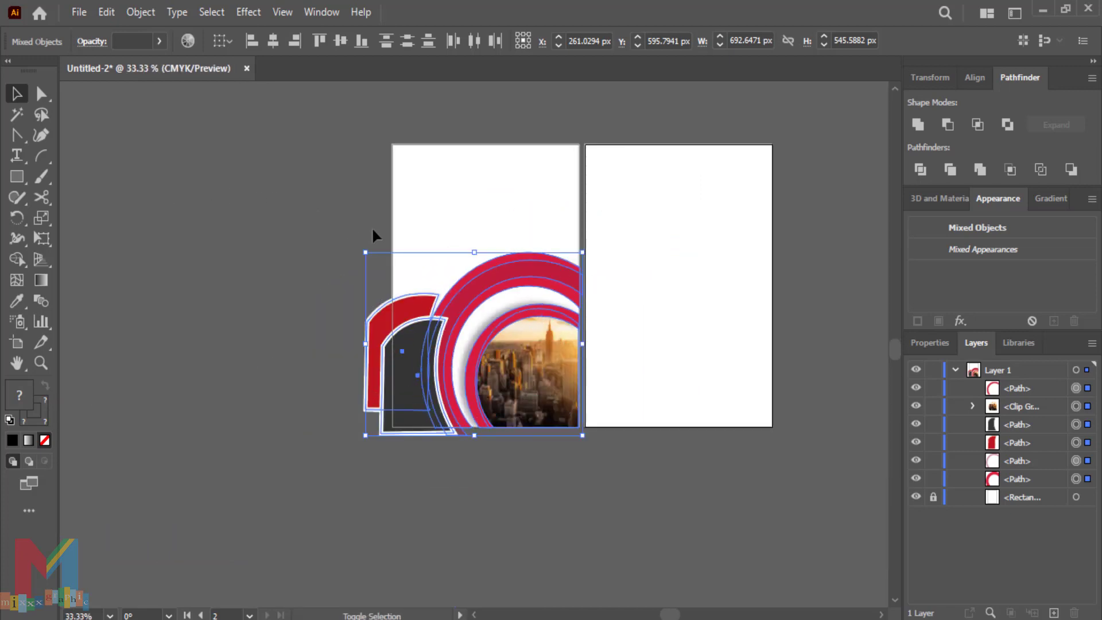
drag(364, 250, 214, 330)
click(285, 236)
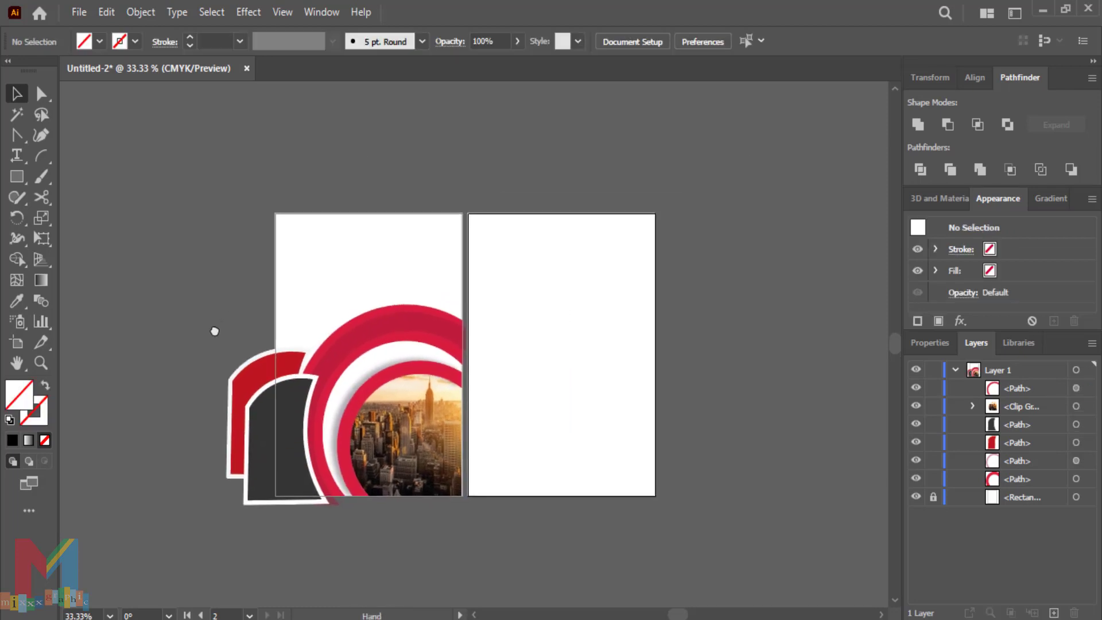
Stretch the outermost red ring slightly upward and deselect it
key(ctrl+minus)
key(ctrl+equal)
key(ctrl+equal)
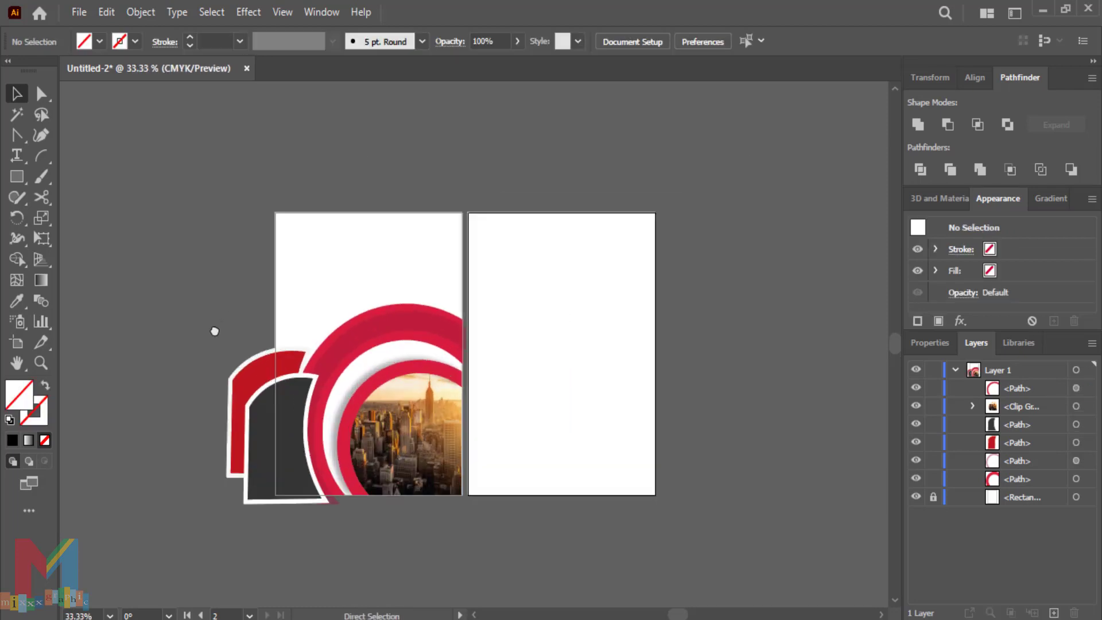
click(422, 292)
drag(331, 284, 331, 279)
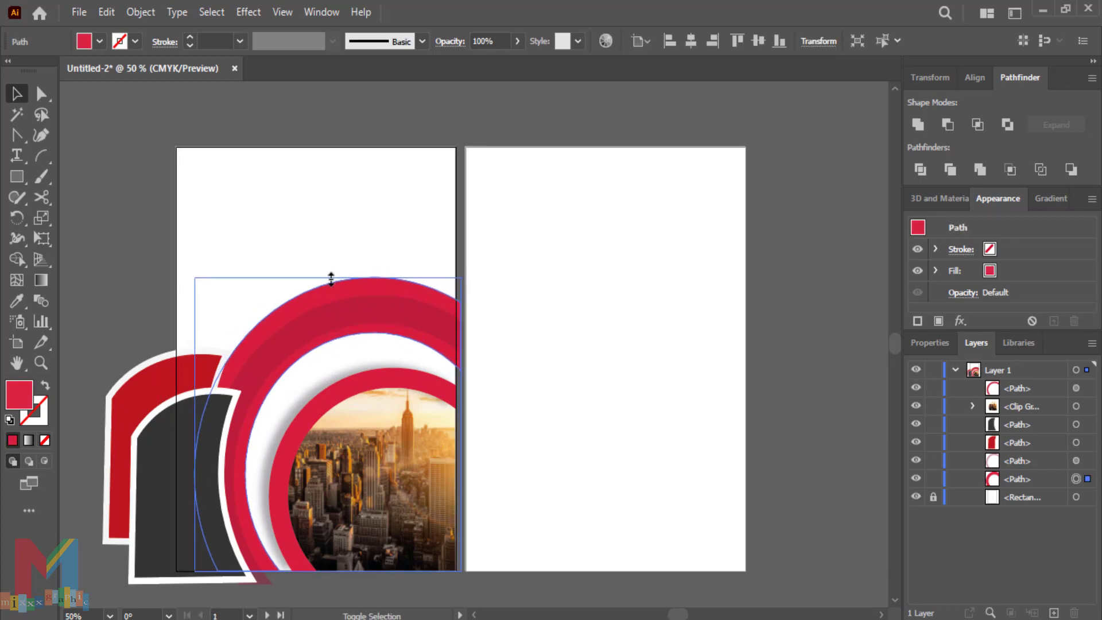
click(480, 322)
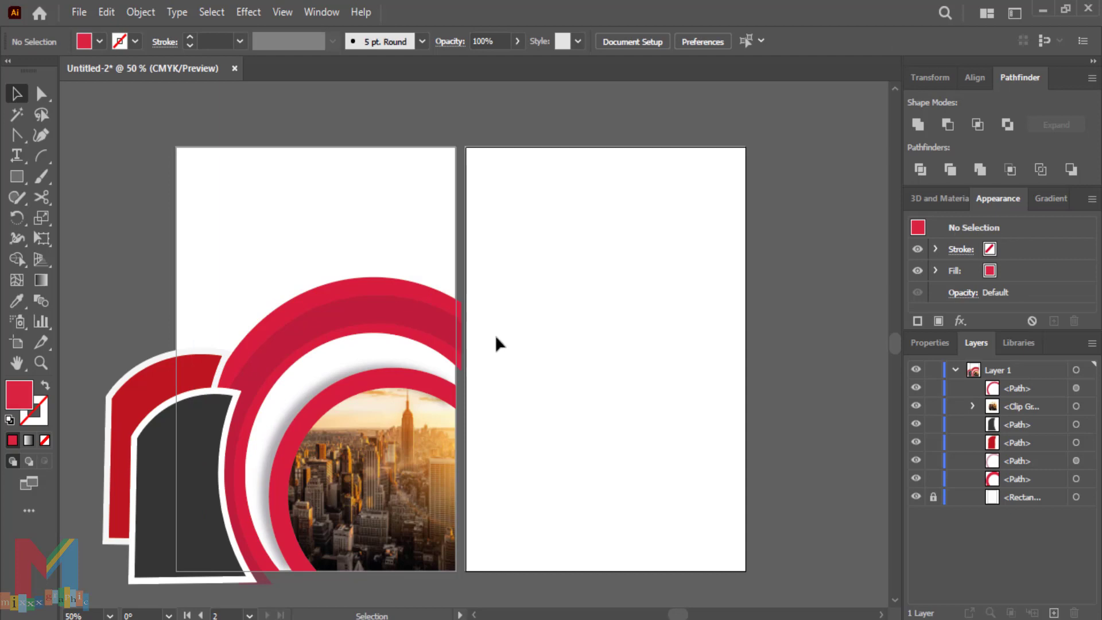
Start a text line near the top of the first page and set its font to Linkin Park
scroll(500, 331, down, 2)
scroll(526, 322, up, 1)
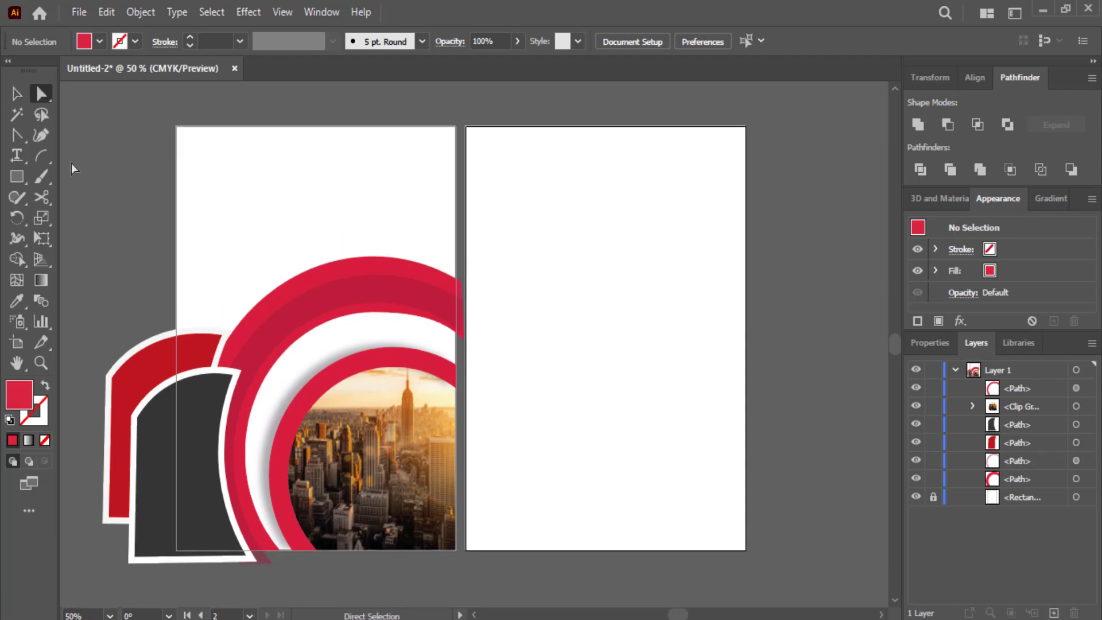
click(17, 155)
click(226, 163)
click(641, 41)
scroll(705, 290, down, 15)
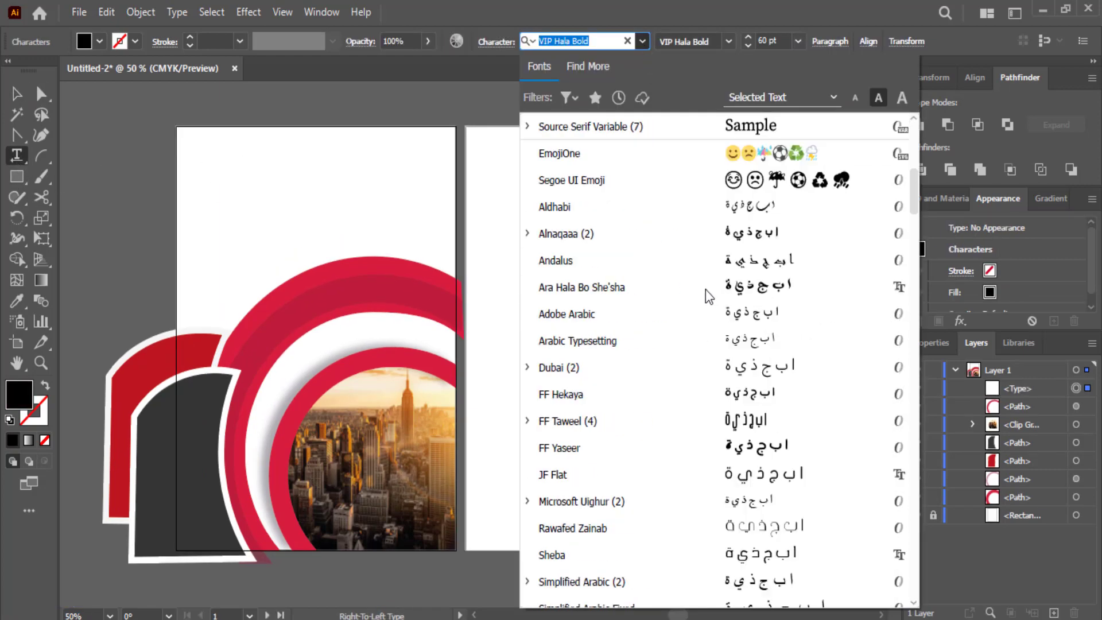
scroll(705, 293, down, 10)
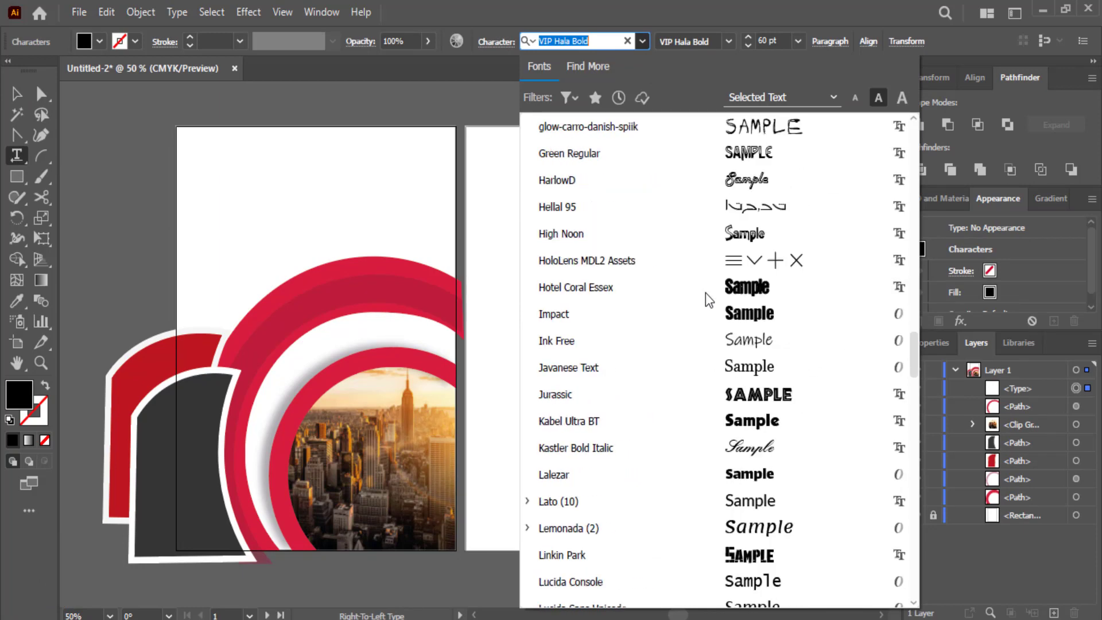
click(705, 293)
Enter the title "Business Name" and move it inside the top of the first page
text(Business)
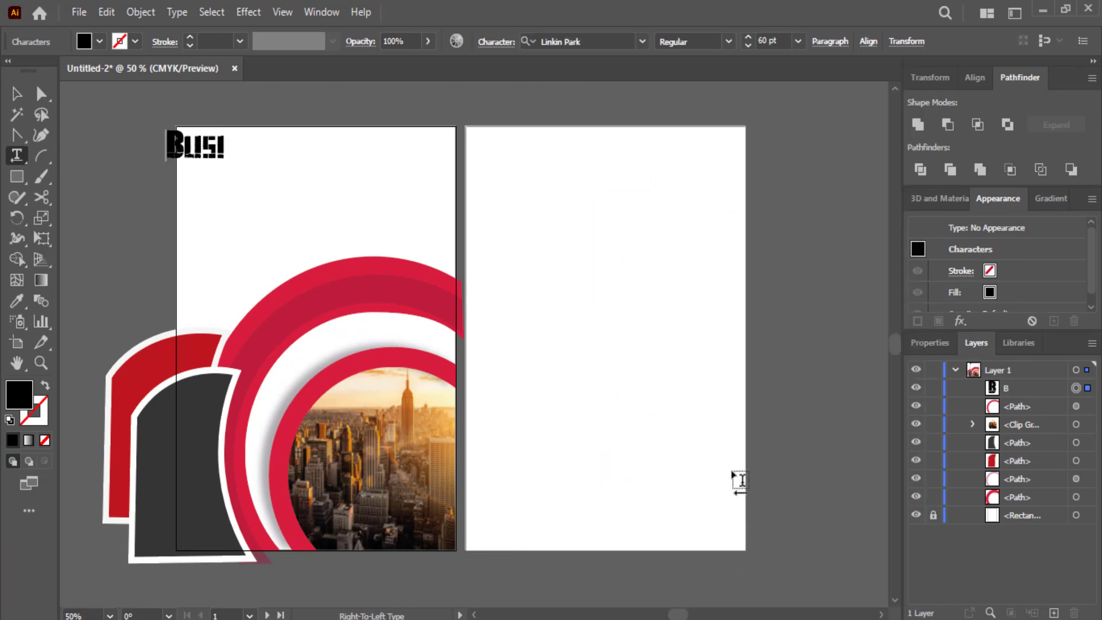
text( Naame)
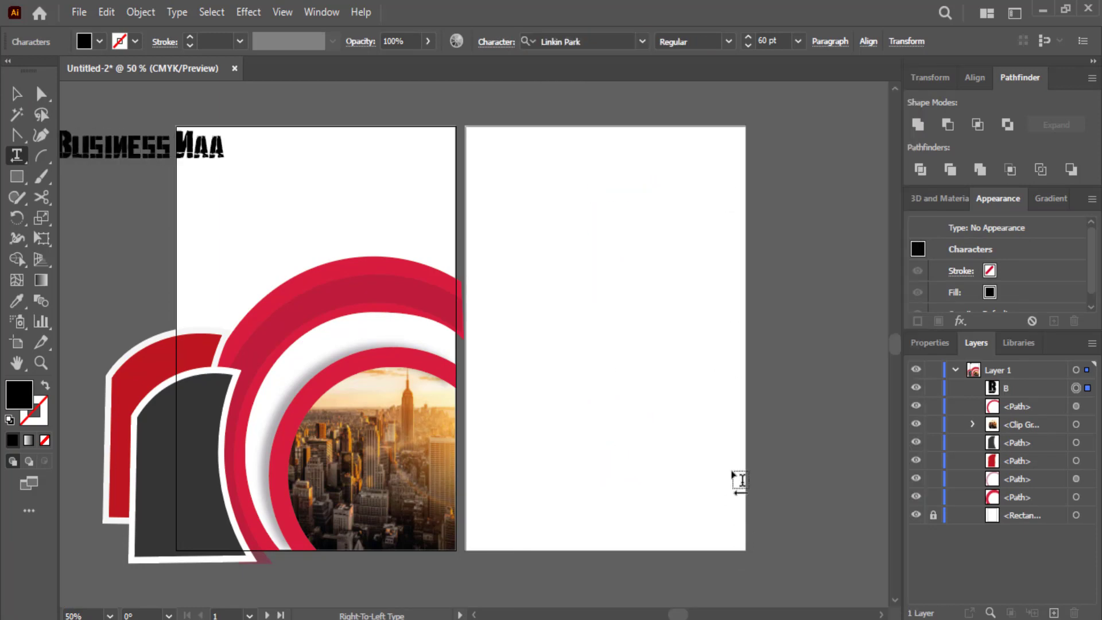
key(BackSpace)
key(BackSpace)
key(BackSpace)
text(me)
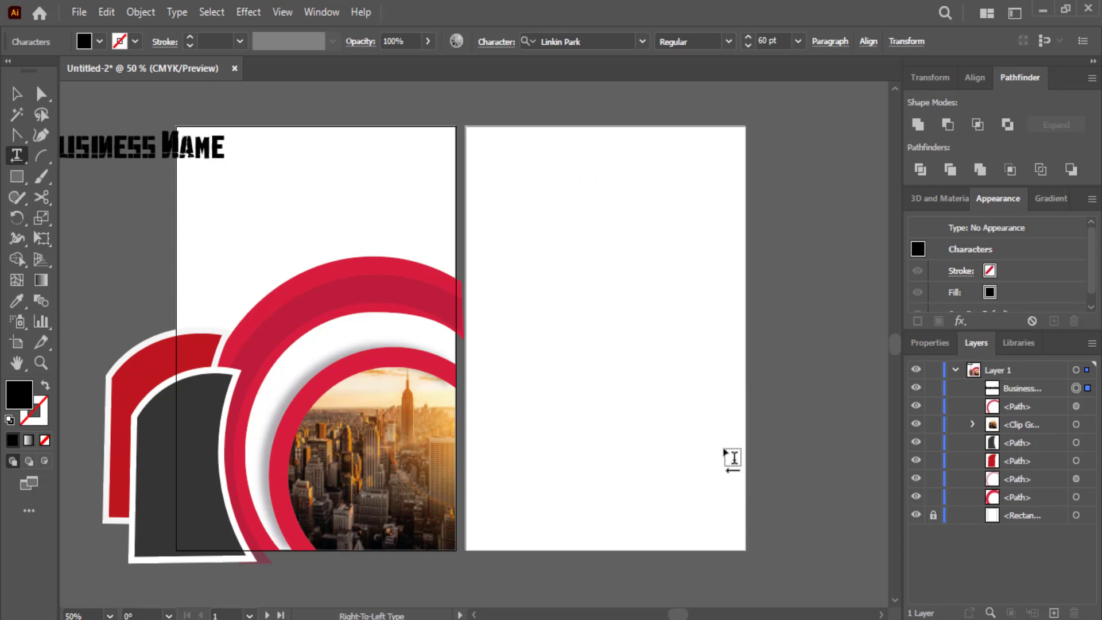
key(Escape)
drag(99, 158, 260, 170)
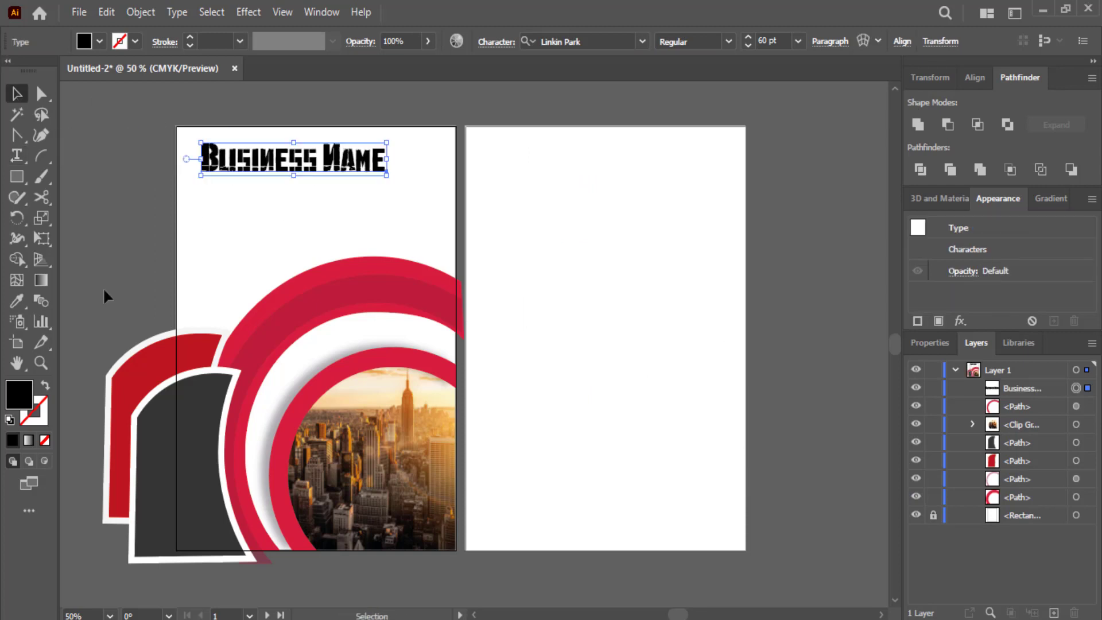
Fill the "Business Name" title with red C=15 M=100 Y=90 K=10 and nudge it slightly up and left
click(99, 42)
click(123, 70)
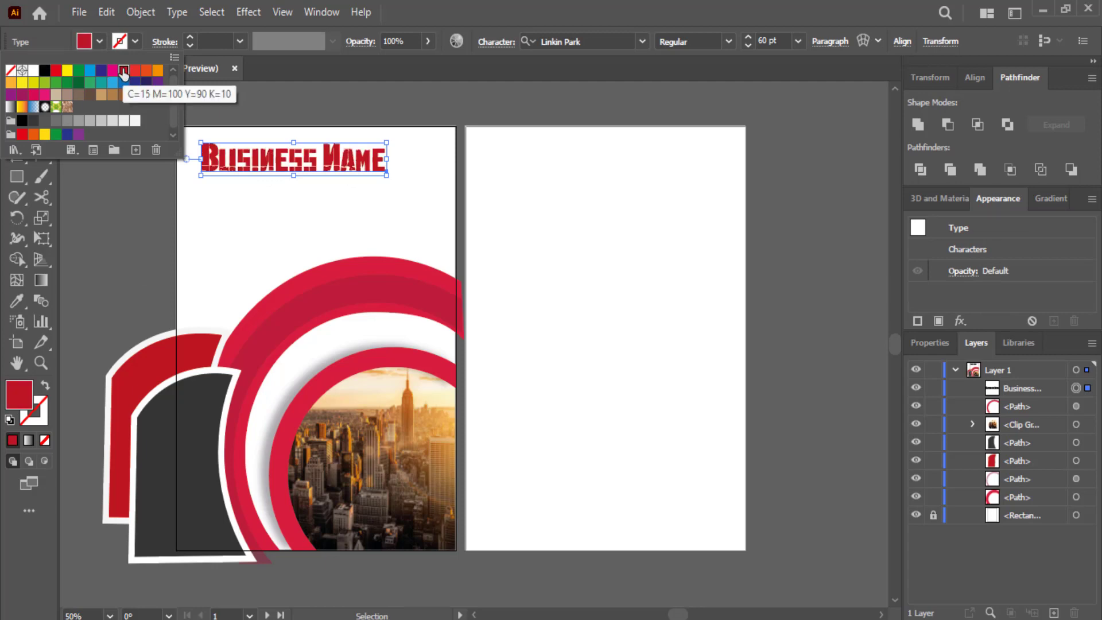
click(34, 134)
click(124, 69)
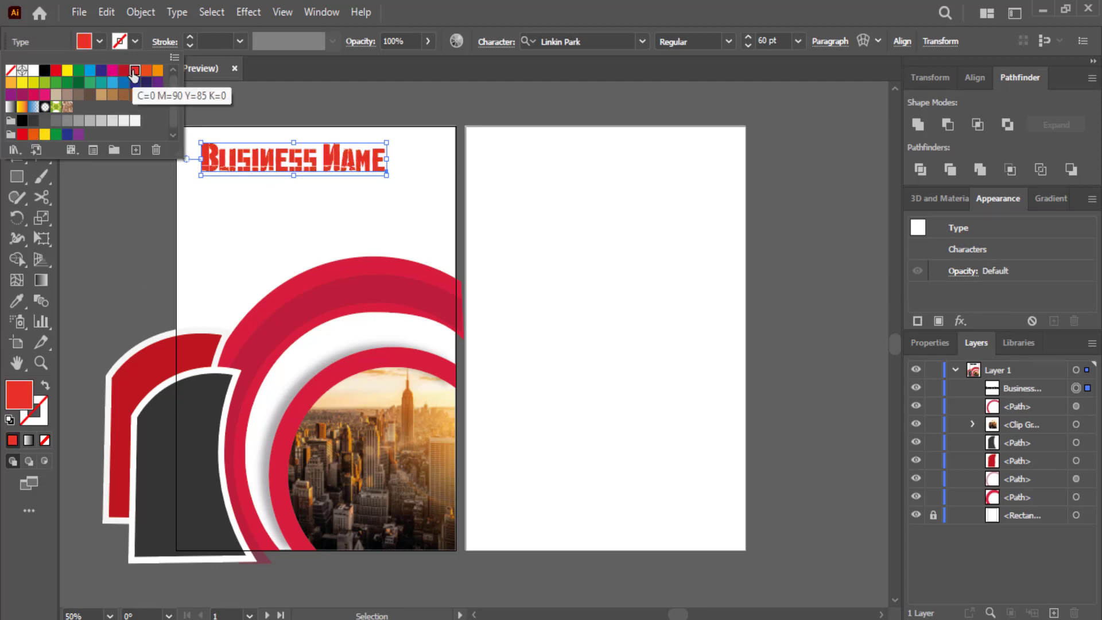
click(137, 244)
click(243, 165)
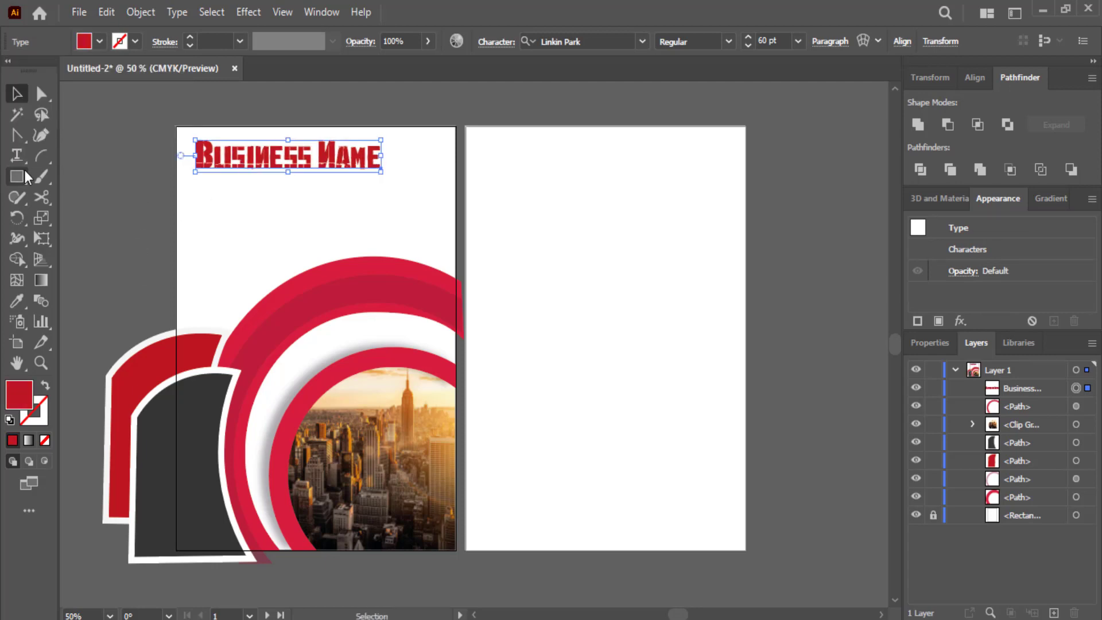
Try a condensed sans-serif font on the "Business Name" title
key(t)
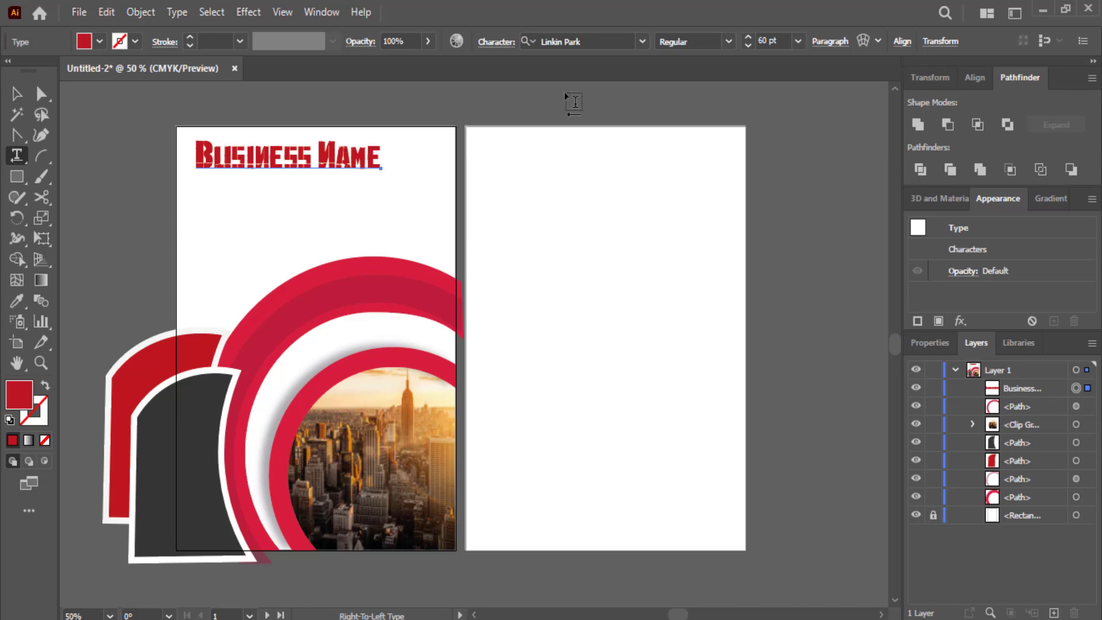
click(642, 41)
click(93, 160)
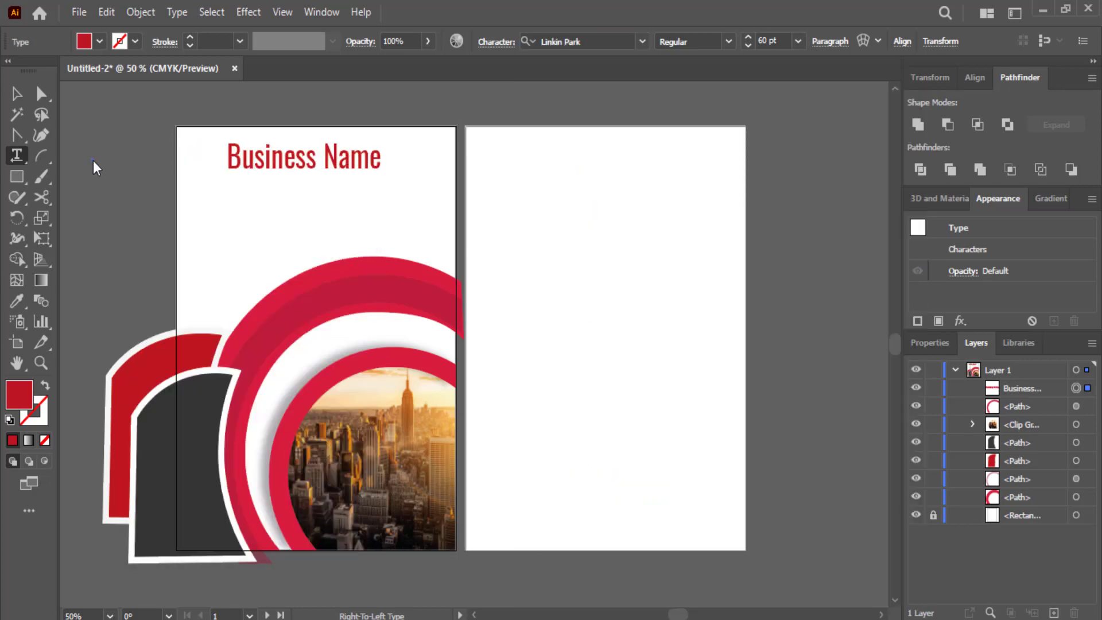
key(Delete)
key(Escape)
key(Delete)
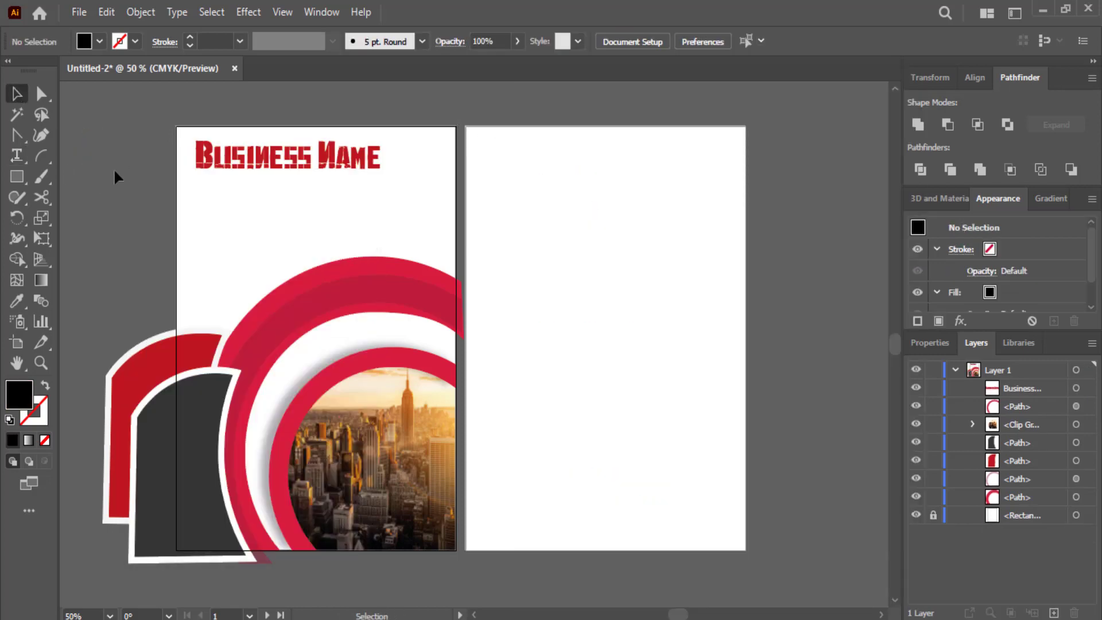
Draw a text area below the title to set the type to 10 pt Impact, and delete that area
click(16, 154)
drag(394, 181, 190, 239)
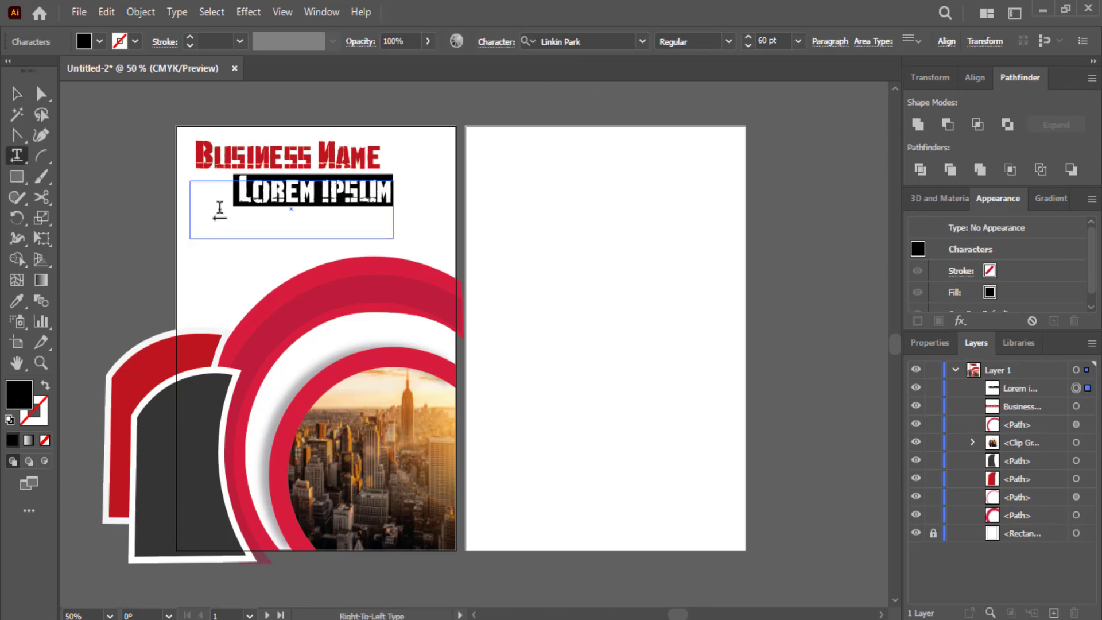
click(798, 40)
click(822, 177)
click(642, 41)
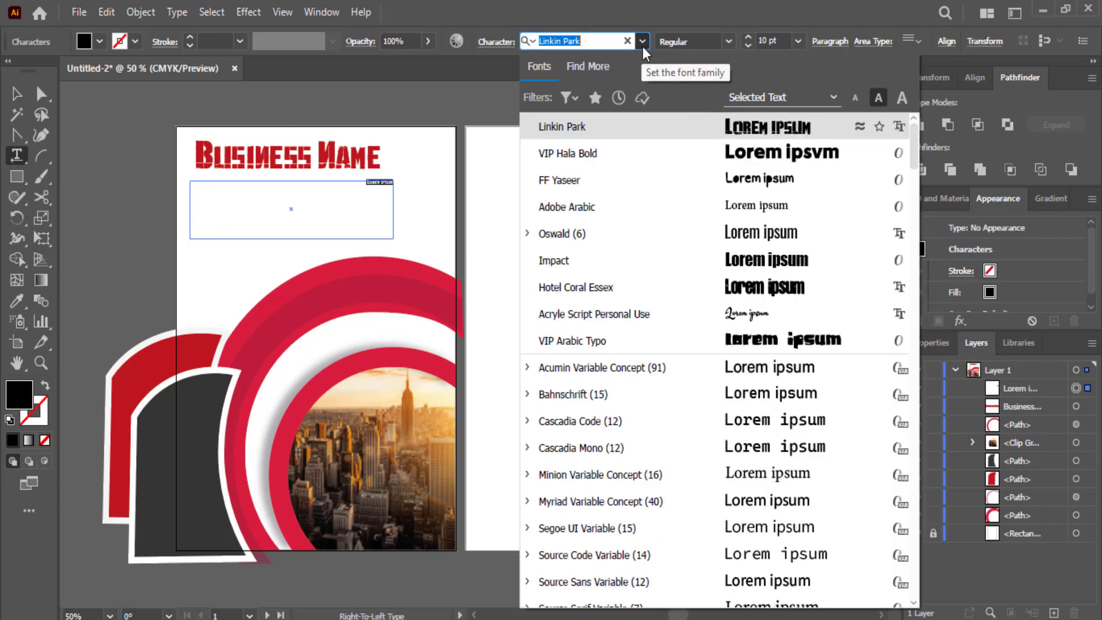
click(694, 259)
key(Escape)
key(Delete)
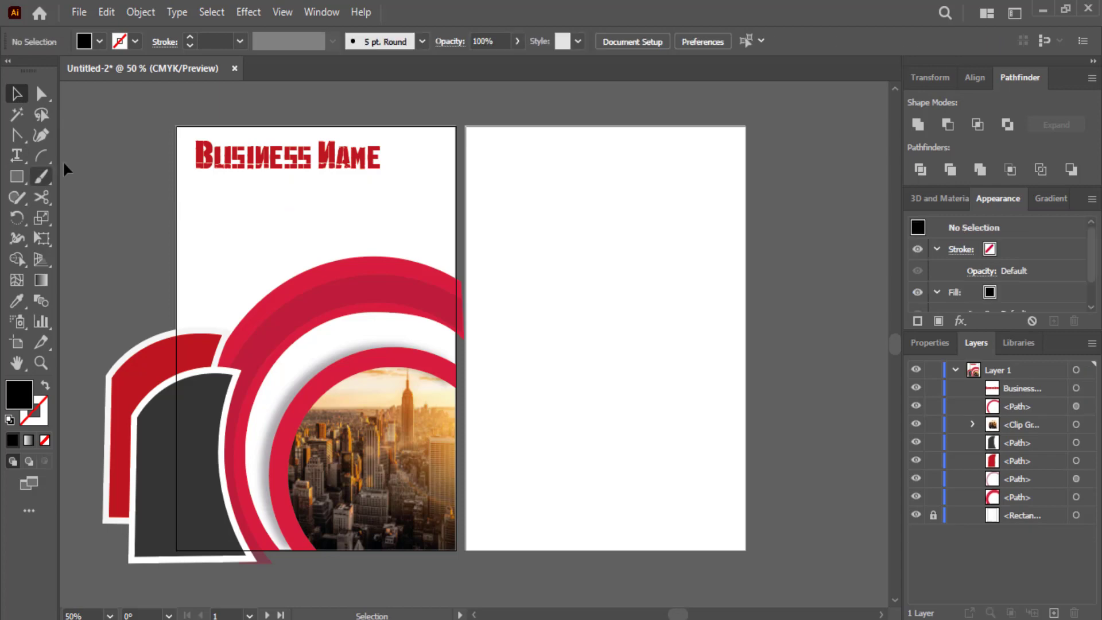
Create a centred Impact placeholder paragraph under the "Business Name" title, enlarge its text slightly and nudge the title and paragraph down
key(t)
drag(389, 176, 190, 232)
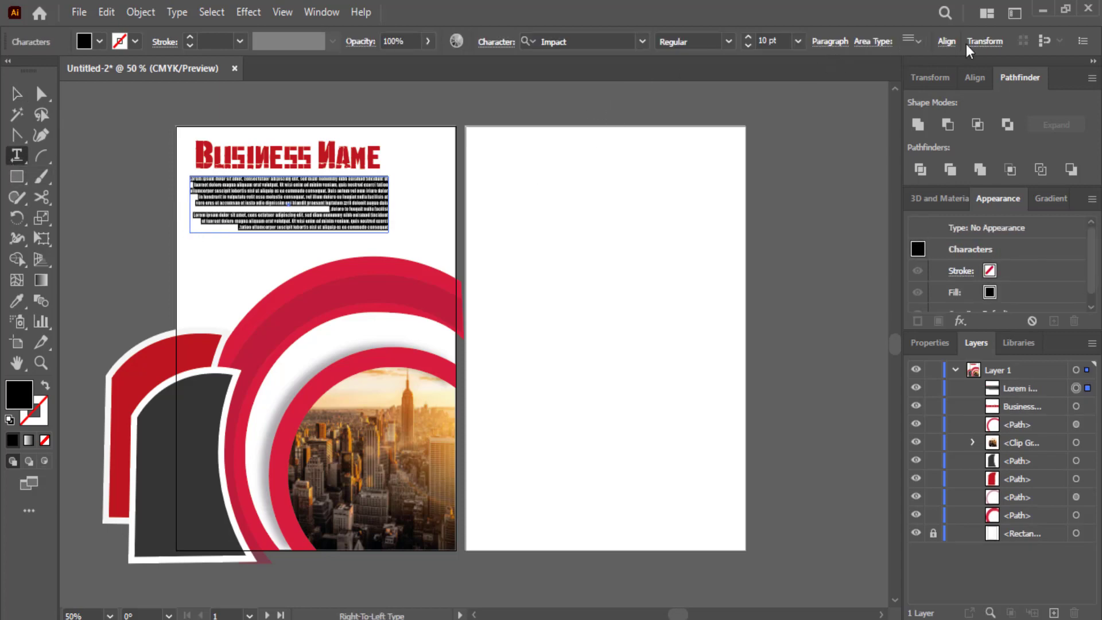
click(836, 43)
click(702, 71)
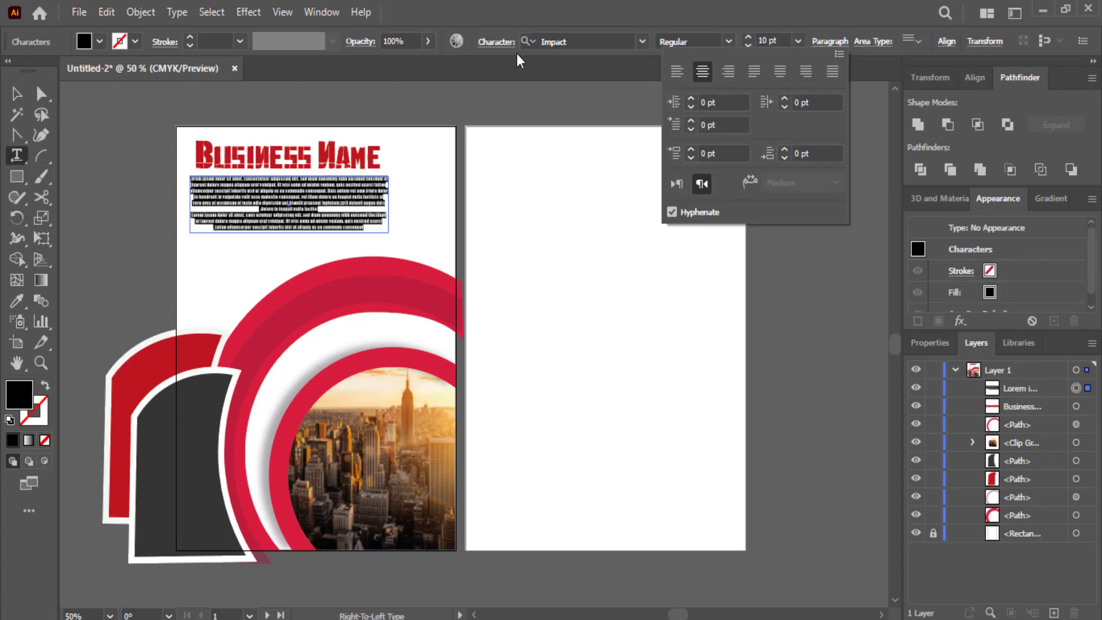
click(748, 38)
key(Escape)
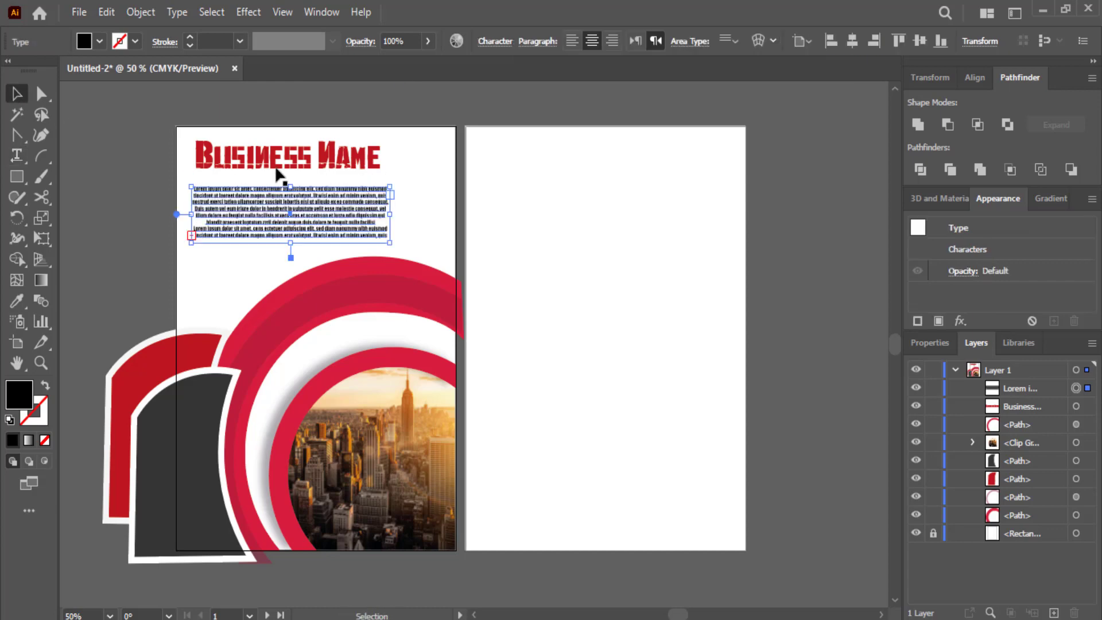
click(276, 169)
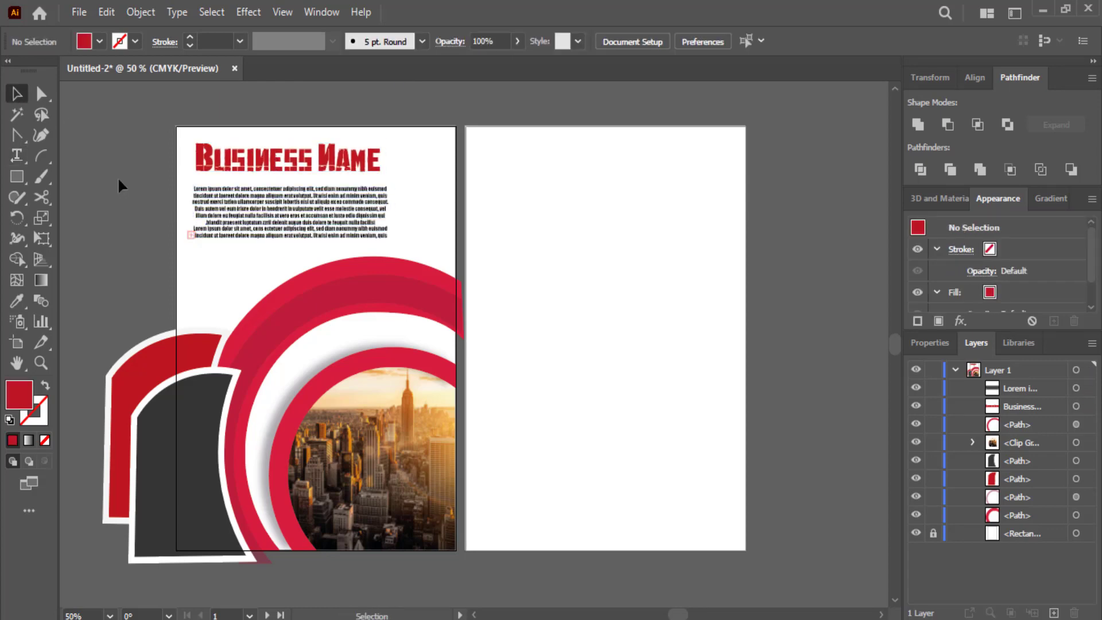
double_click(265, 198)
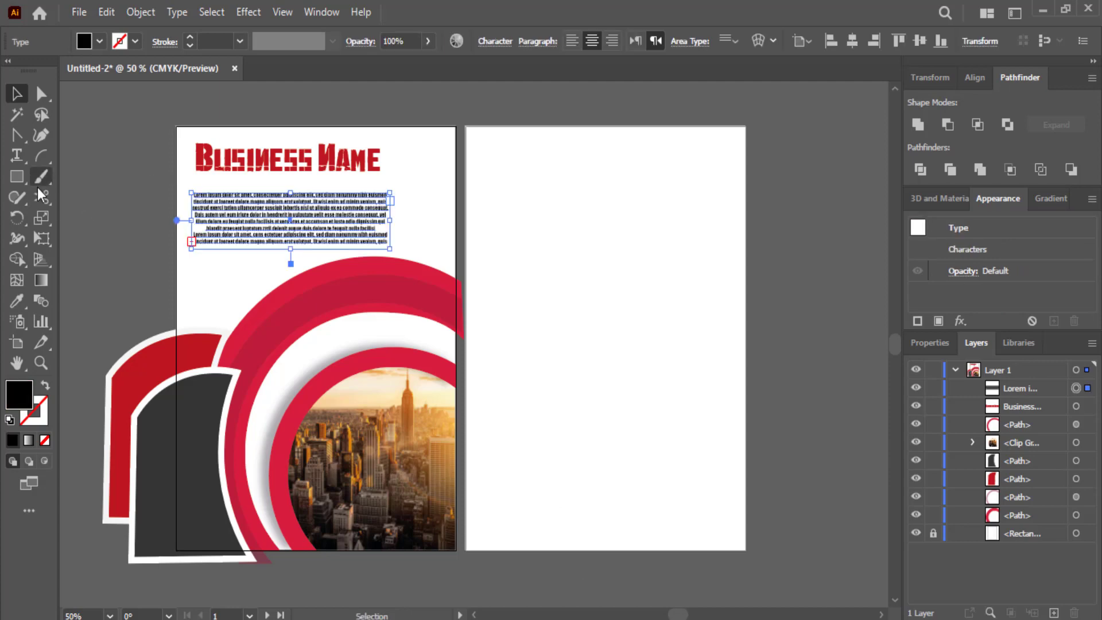
Add a placeholder text line between the title and the paragraph and enlarge it to 31 pt
click(261, 181)
click(749, 38)
click(749, 38)
click(749, 38)
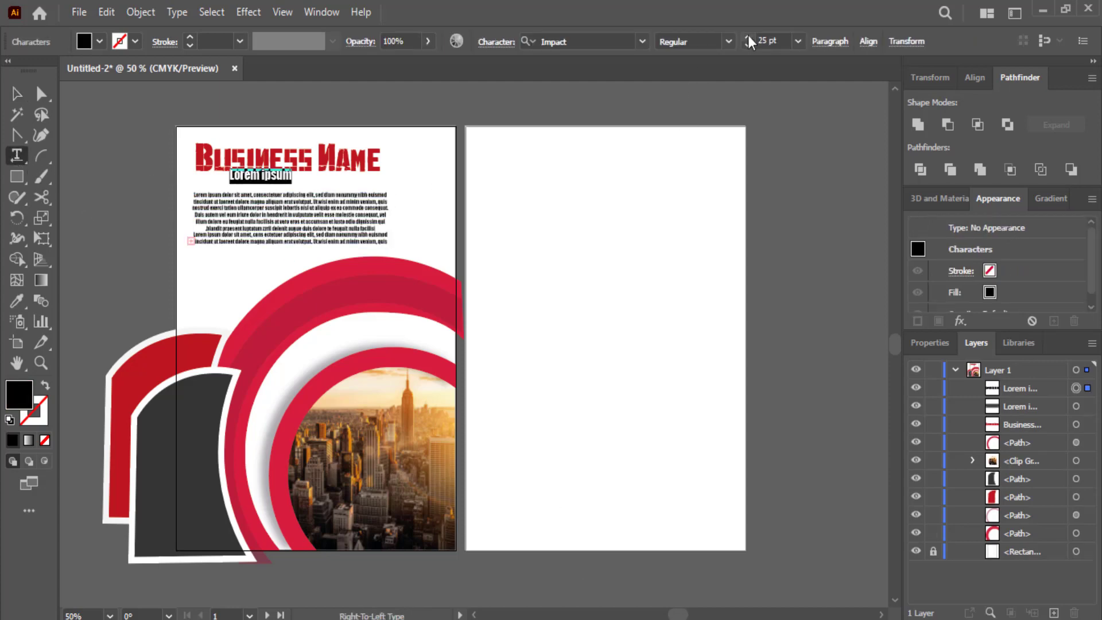
click(749, 37)
click(748, 37)
click(749, 36)
click(749, 36)
click(749, 36)
click(748, 37)
Set the placeholder subtitle's font to VIP Hala Bold, fit it just above the paragraph and nudge the title up slightly
click(643, 41)
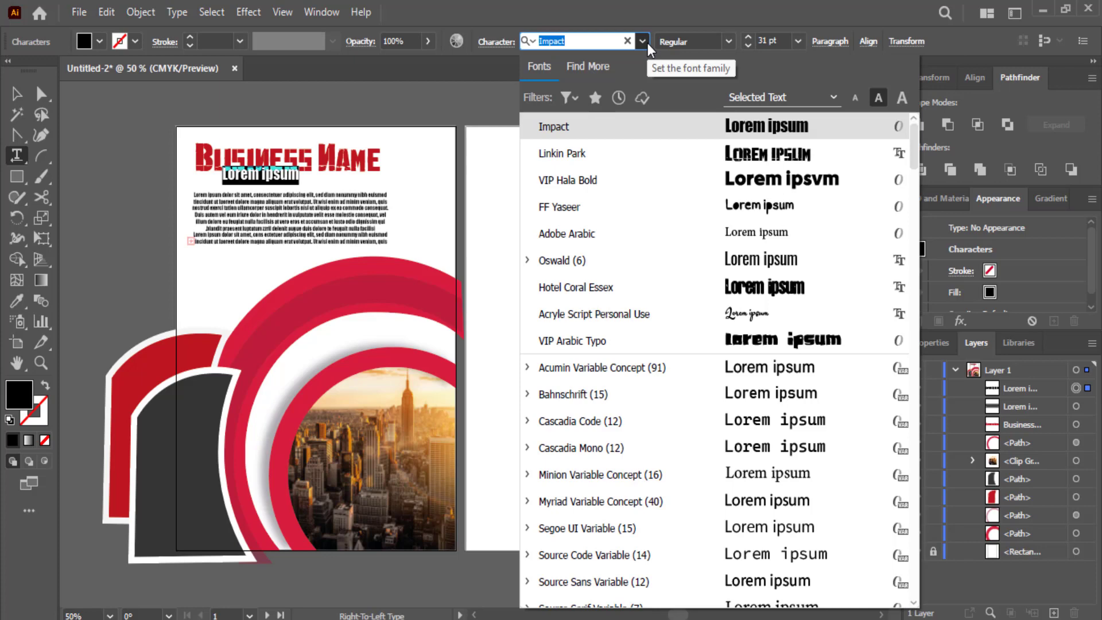
click(705, 181)
key(Escape)
mouse_move(264, 186)
mouse_down()
mouse_move(275, 194)
mouse_move(265, 193)
mouse_up()
click(84, 201)
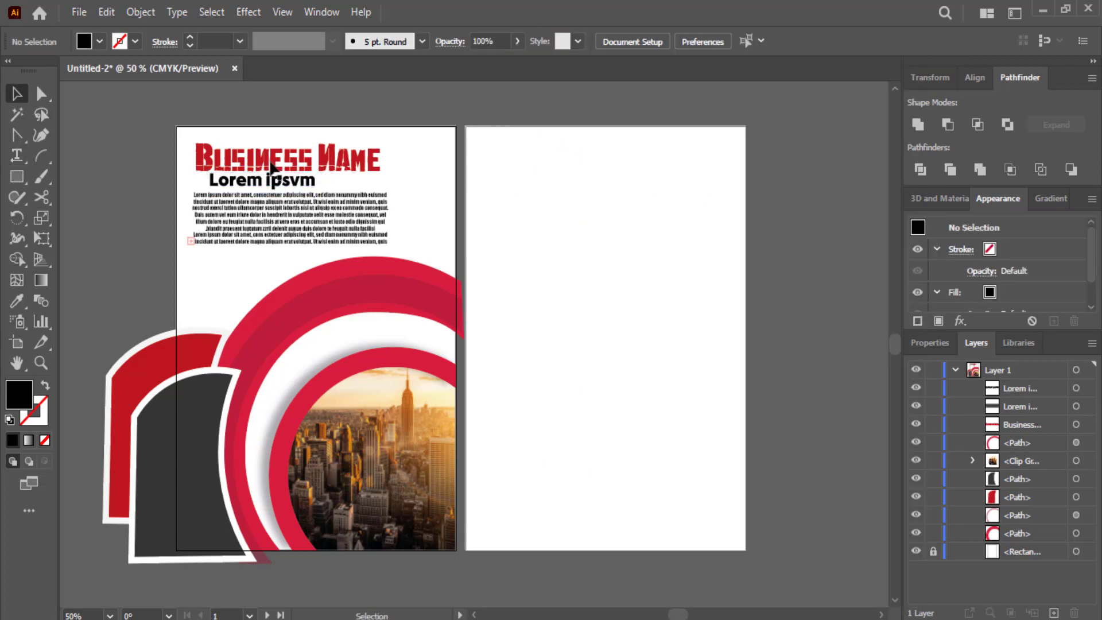
click(270, 166)
click(96, 220)
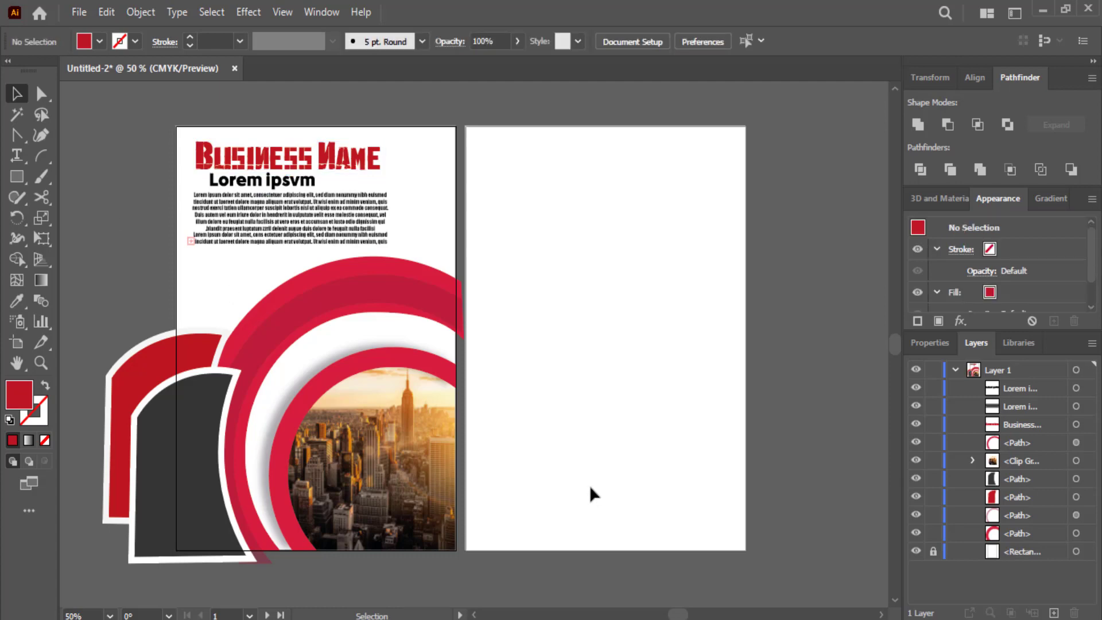
Stretch the translucent dark band on the large outer ring slightly upward
click(448, 293)
click(458, 309)
click(440, 297)
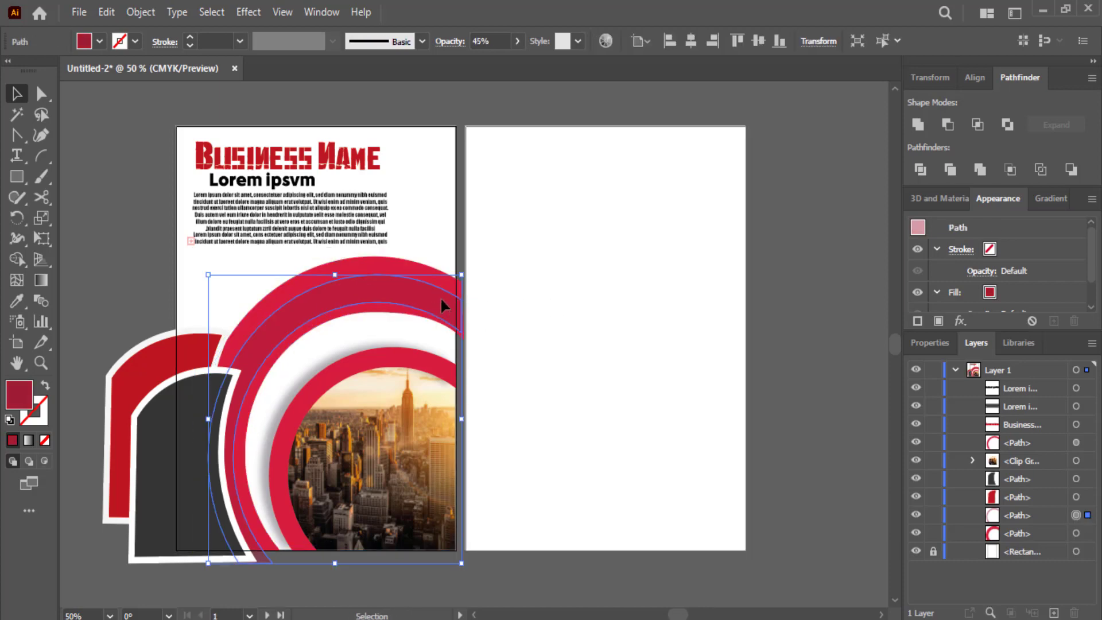
drag(340, 277, 342, 272)
click(96, 266)
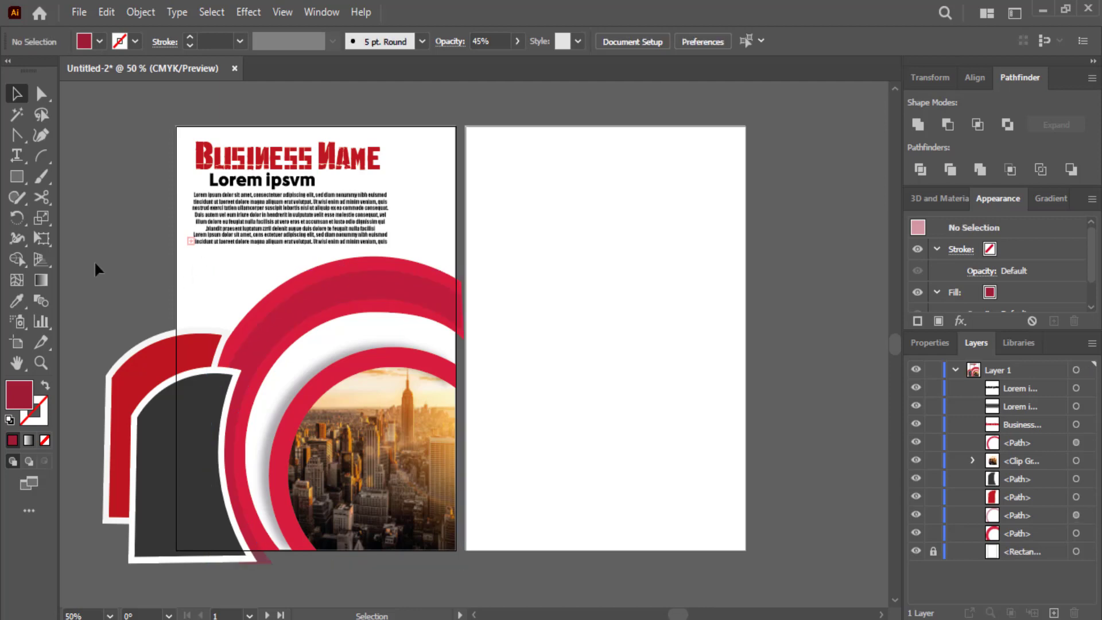
Try a Multiply drop shadow on the translucent ring band with X offset -17 px, Y offset -5 px and 7 px blur
click(315, 313)
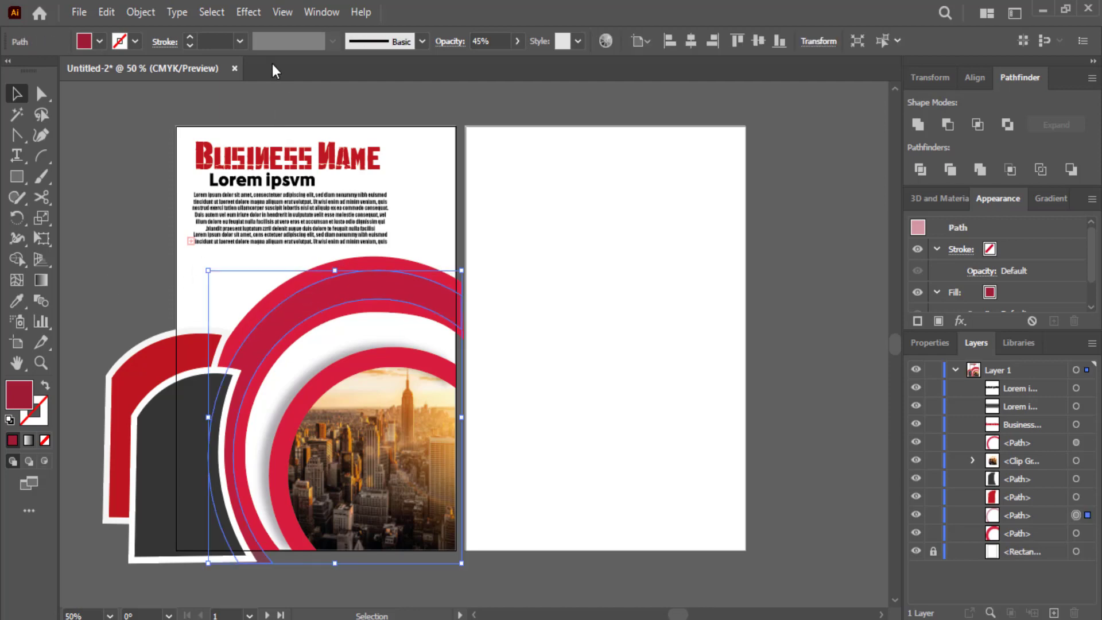
click(249, 11)
mouse_move(290, 209)
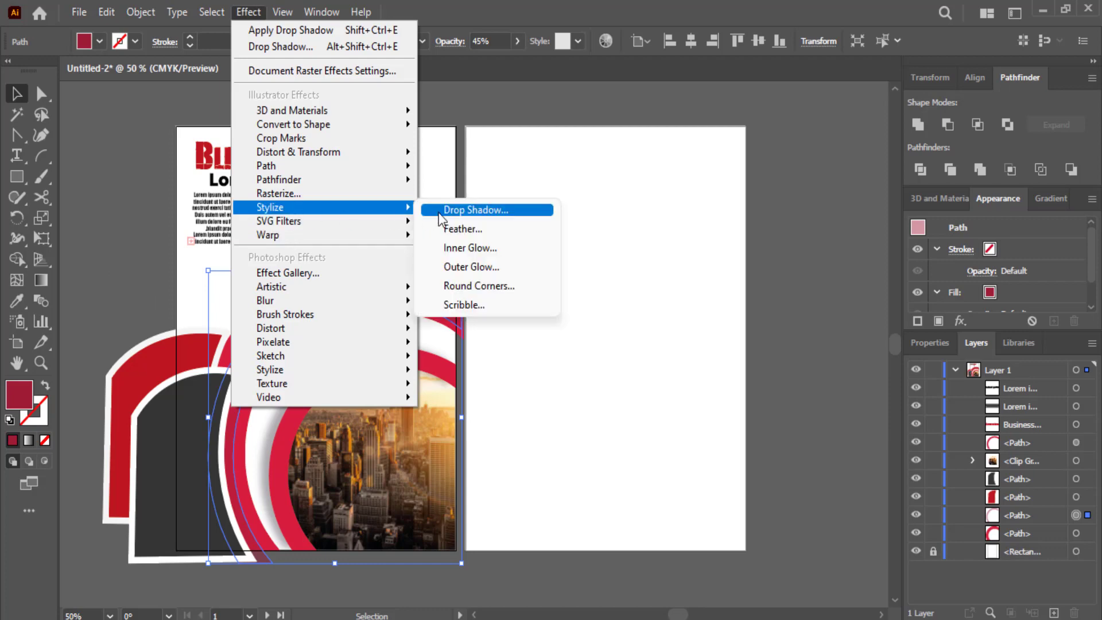
click(441, 210)
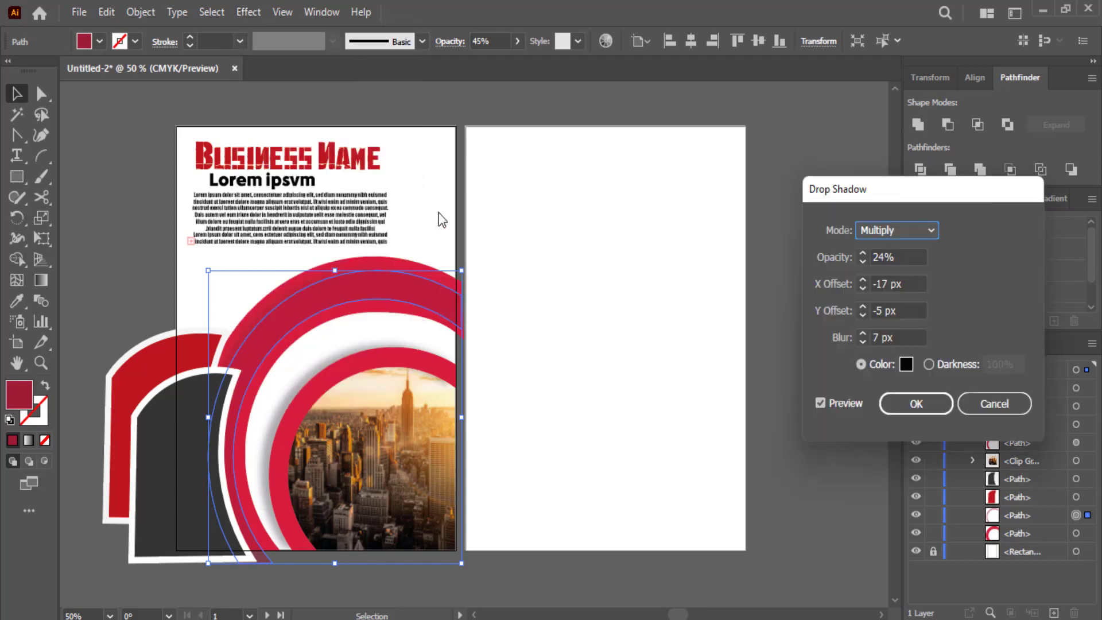
click(916, 403)
click(146, 257)
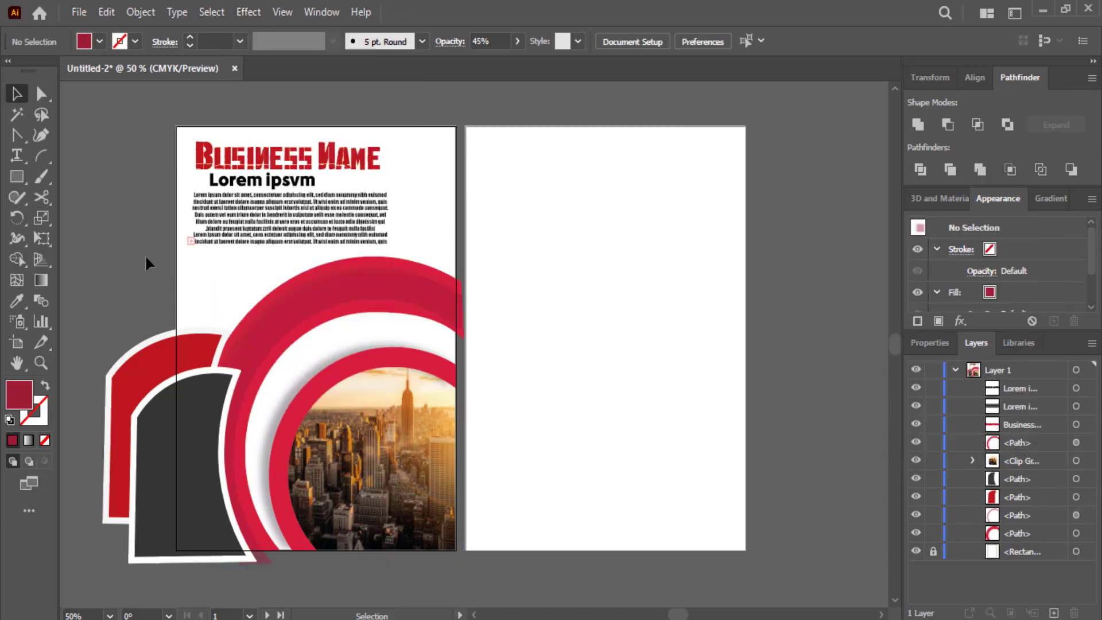
Start a Multiply drop shadow on the translucent ring band with X offset -16 px and Y offset -3 px
click(317, 311)
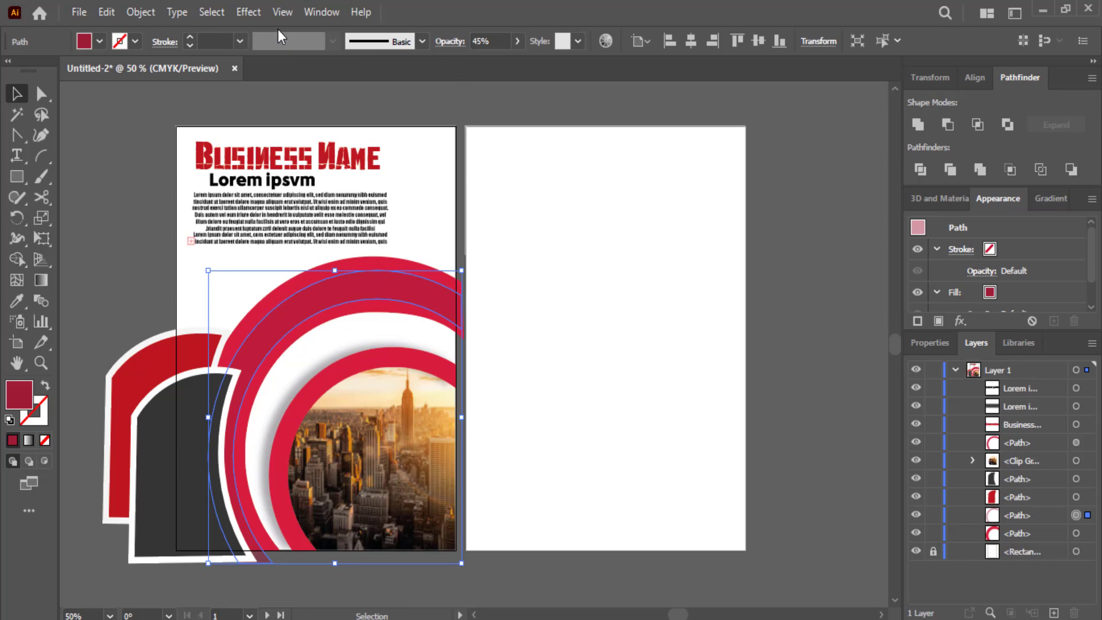
click(248, 11)
mouse_move(405, 205)
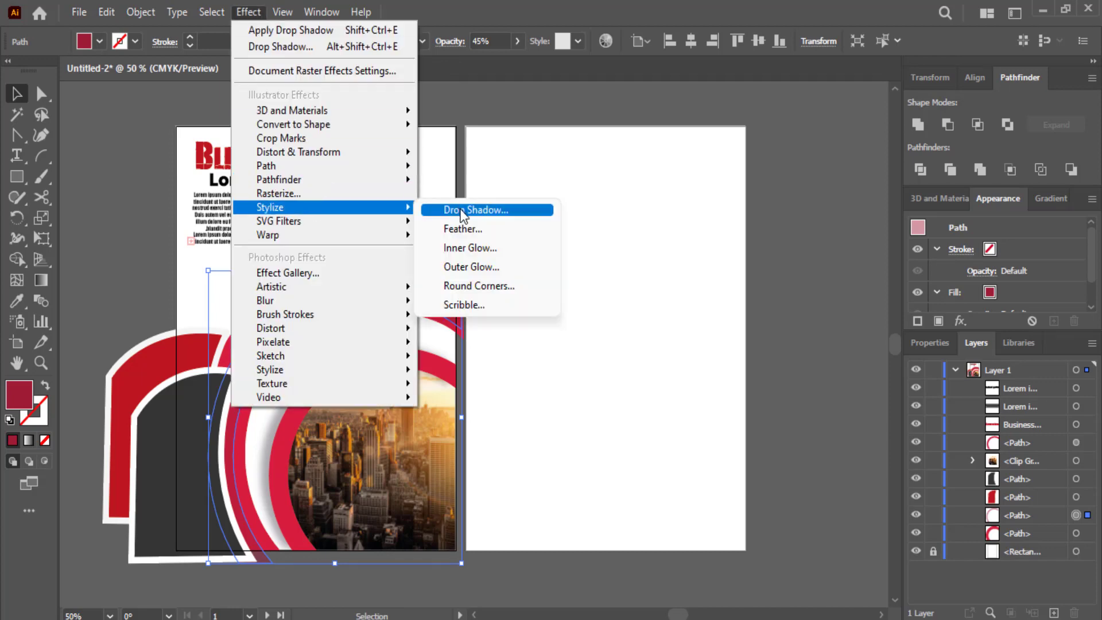
click(469, 210)
click(862, 281)
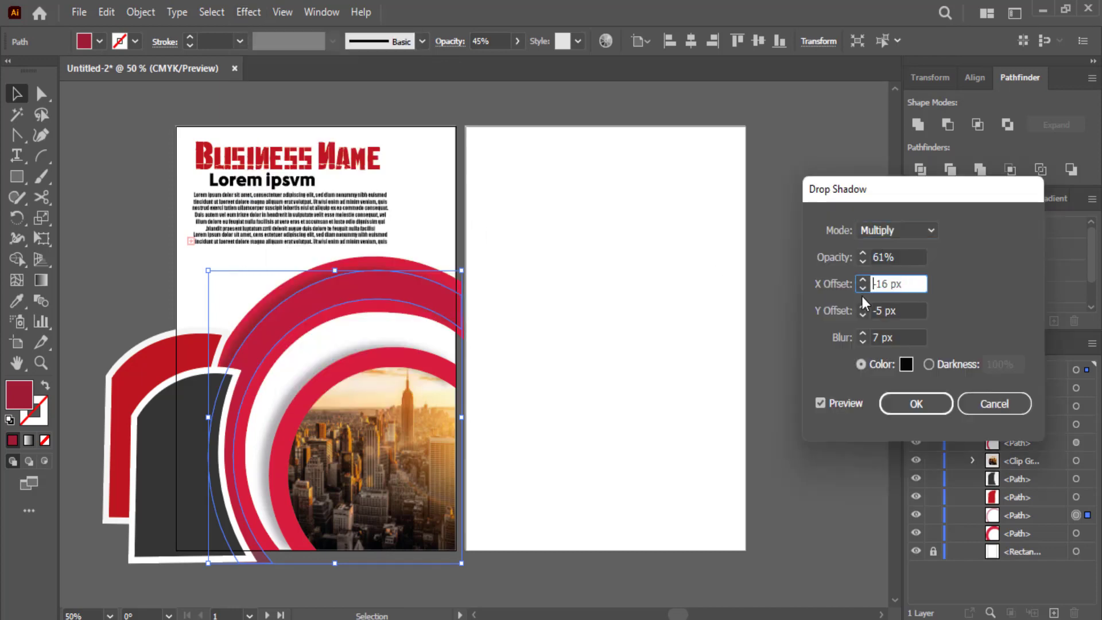
click(863, 308)
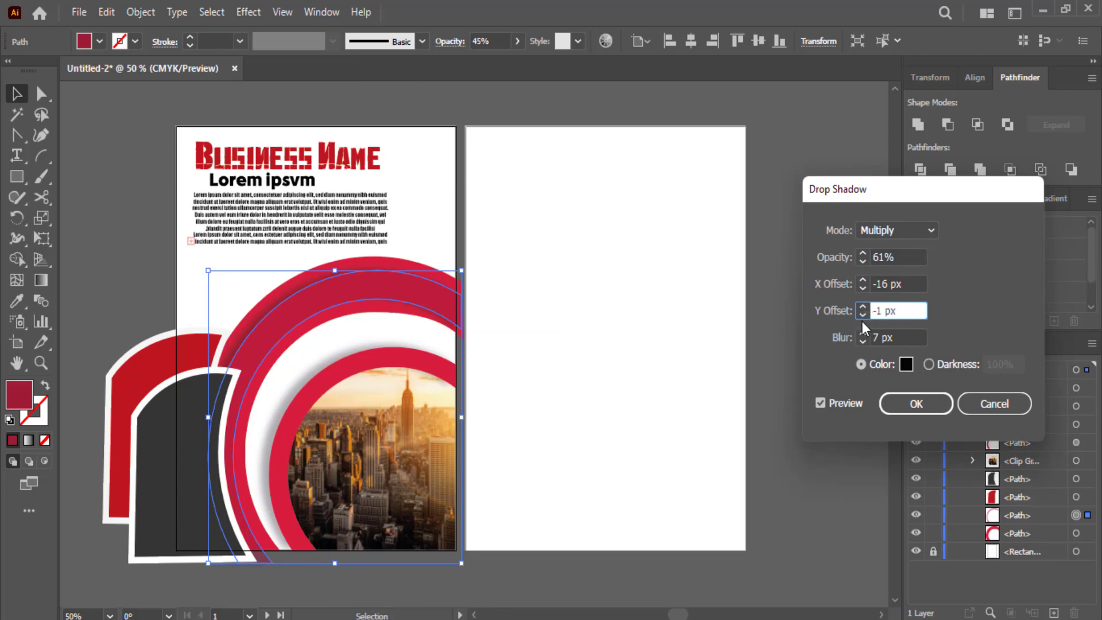
click(863, 316)
click(862, 315)
Adjust the ring band shadow's X offset to -7 px
click(862, 280)
click(862, 280)
click(863, 280)
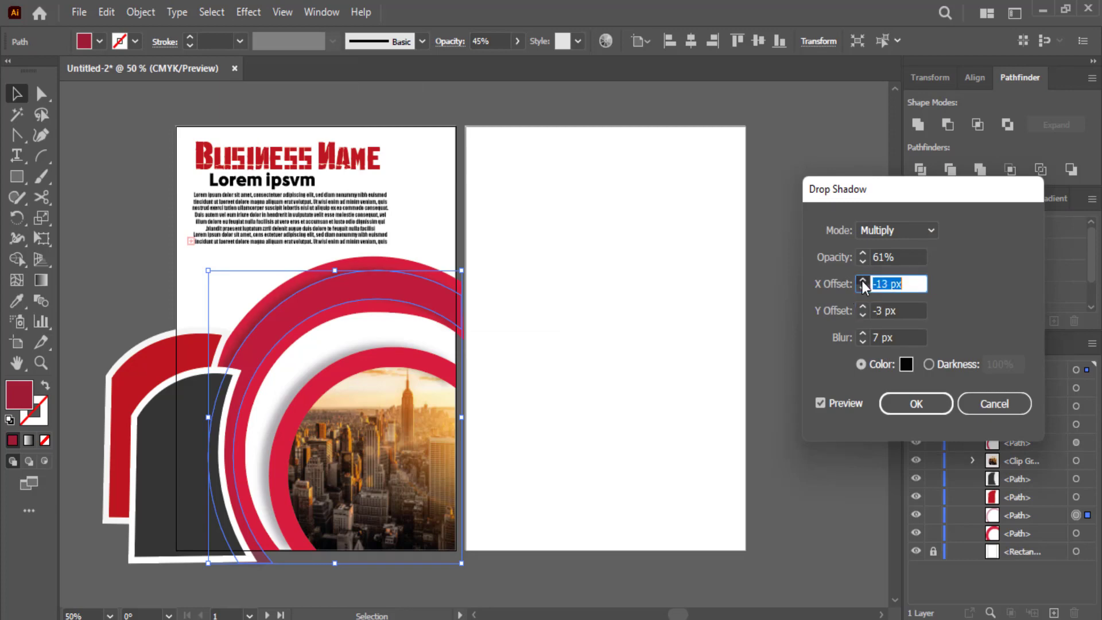
click(862, 280)
click(860, 290)
click(860, 289)
click(860, 289)
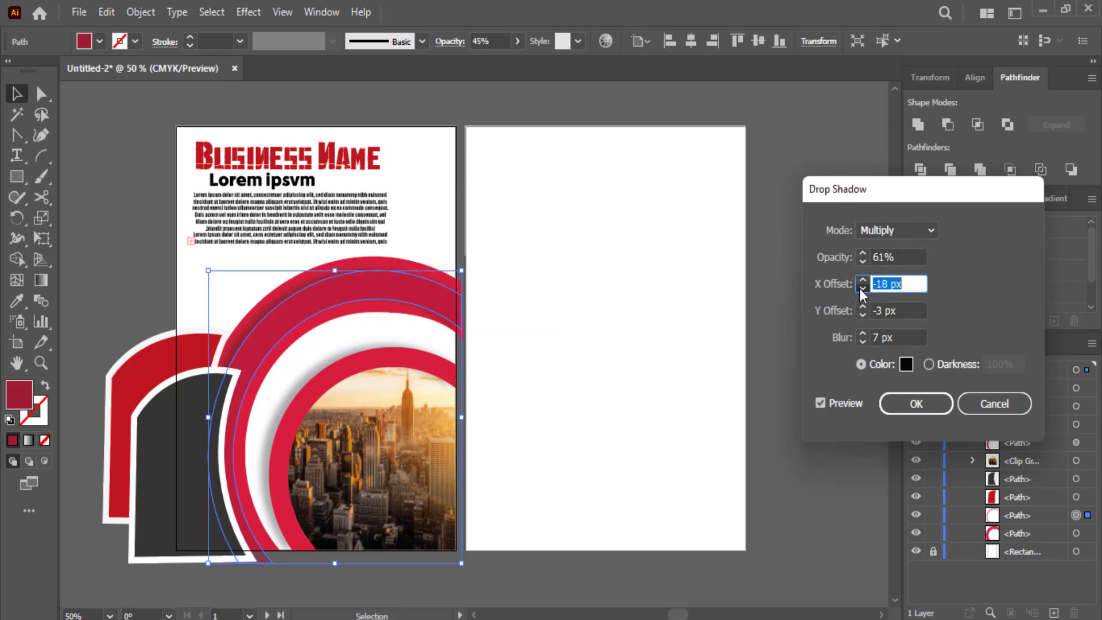
click(860, 288)
click(861, 289)
click(860, 289)
click(861, 289)
click(860, 289)
click(862, 289)
click(862, 289)
click(862, 289)
click(862, 289)
click(863, 289)
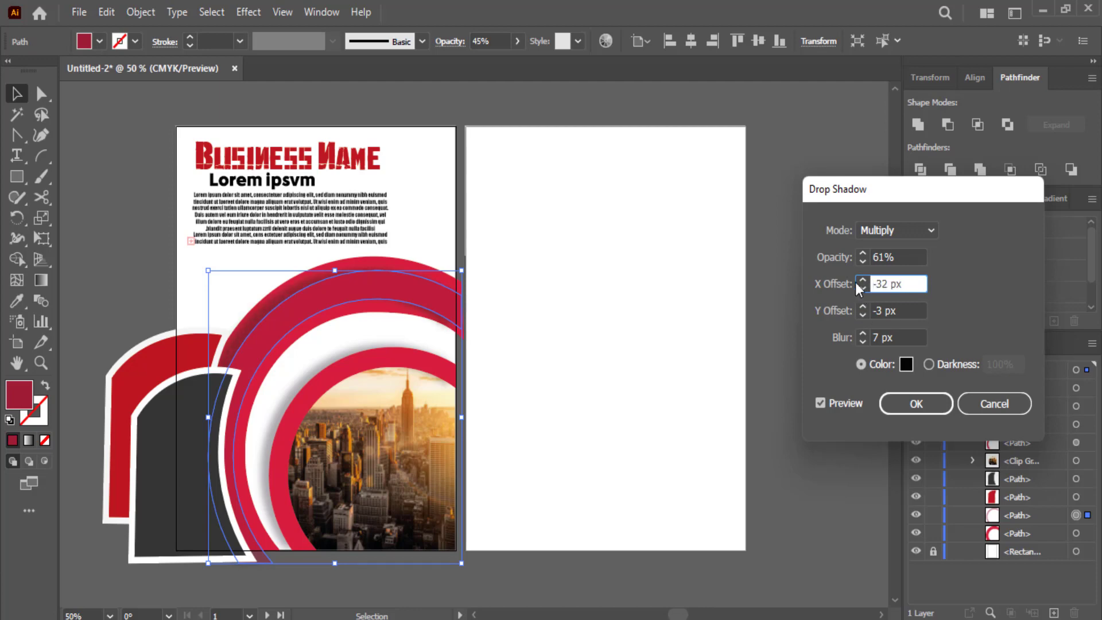
click(861, 281)
click(861, 281)
click(861, 281)
click(861, 283)
click(860, 282)
click(861, 282)
click(864, 288)
click(863, 289)
click(862, 280)
click(862, 281)
click(862, 280)
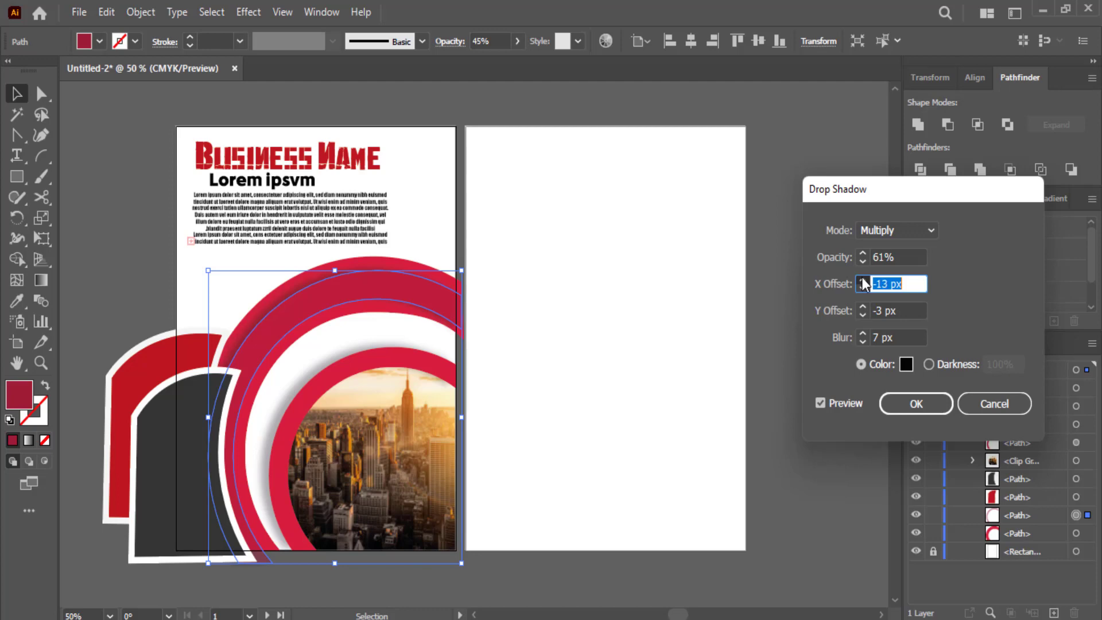
click(863, 281)
click(863, 281)
click(863, 280)
click(863, 280)
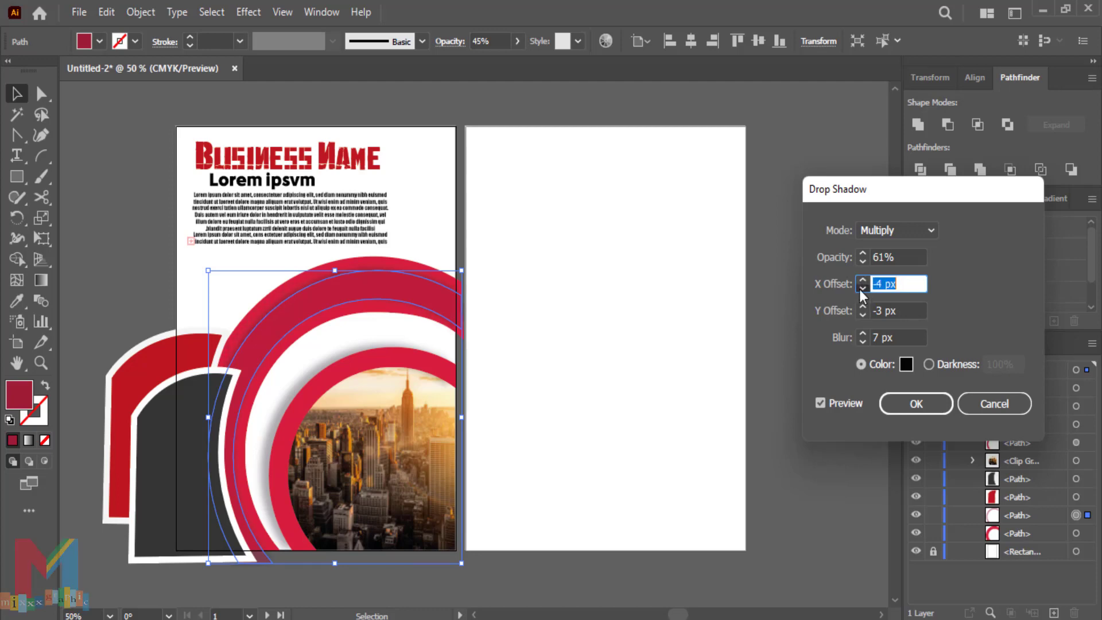
click(863, 288)
click(863, 289)
click(863, 288)
Set the shadow's Y offset to -9 px and opacity to 70%, and apply it to the ring band
click(863, 306)
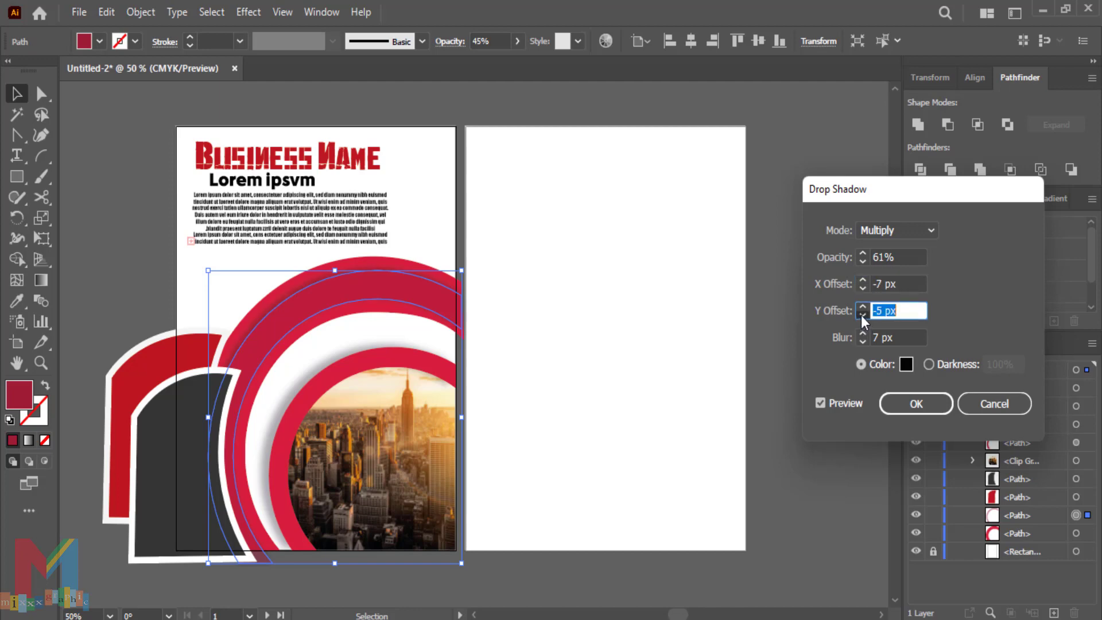
click(859, 253)
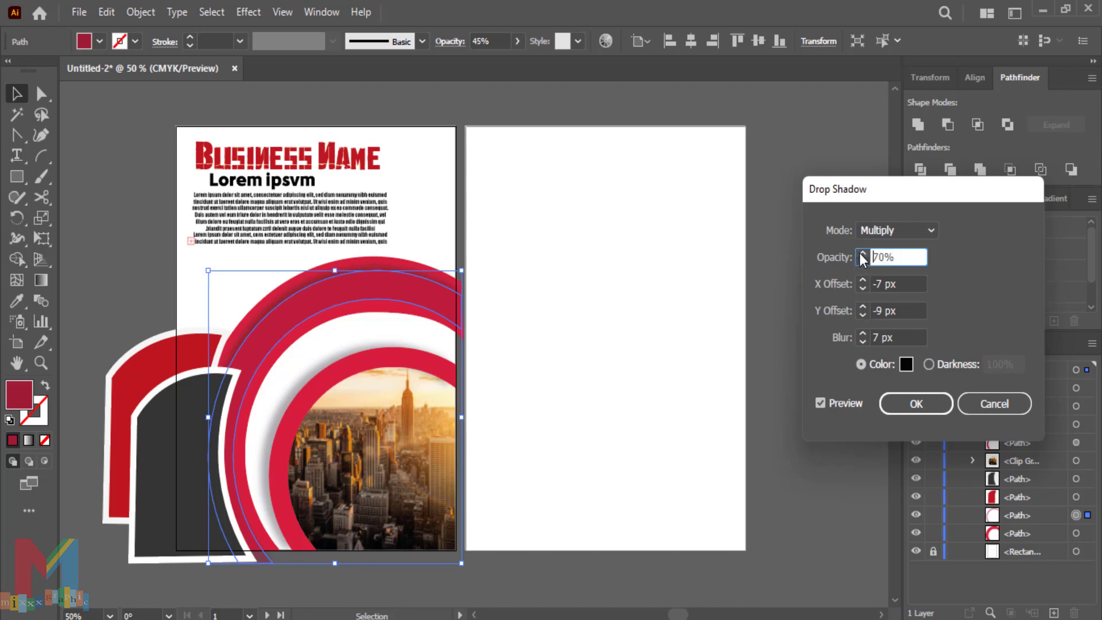
click(916, 404)
click(122, 276)
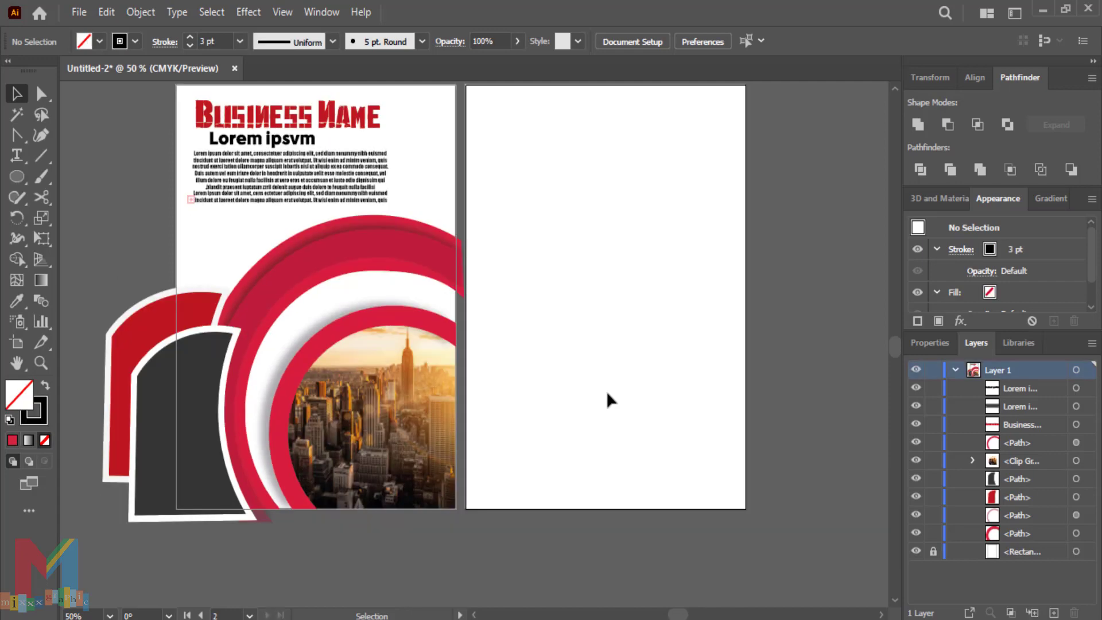
Duplicate the rings and the clipped skyline photo onto the second page and rotate the copy about 180 degrees
drag(606, 391, 402, 270)
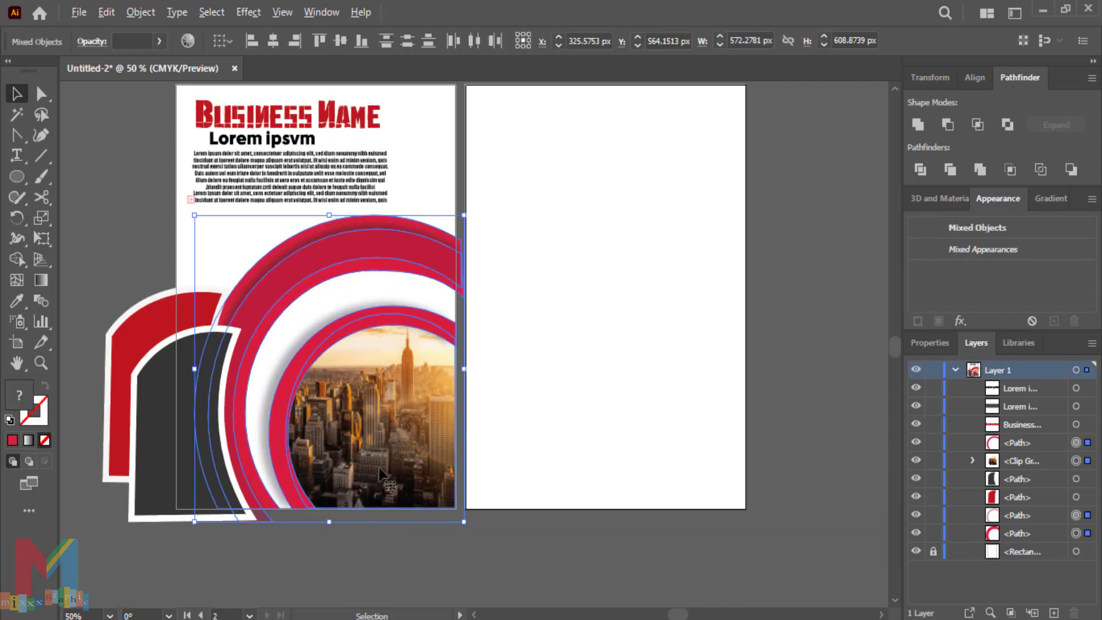
drag(380, 473, 692, 373)
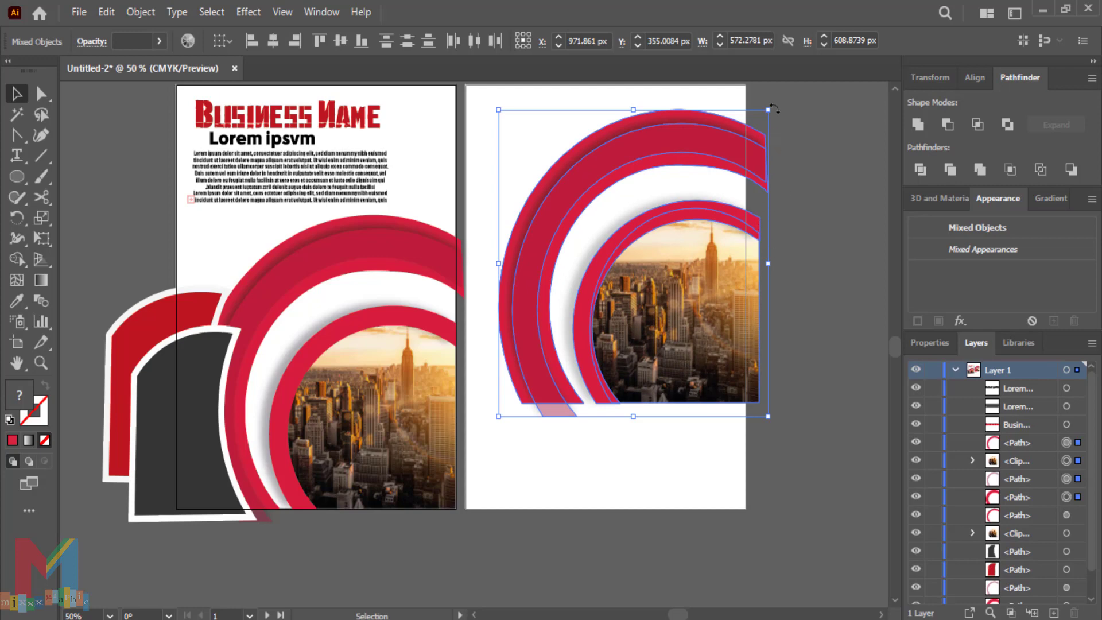
drag(773, 109, 515, 396)
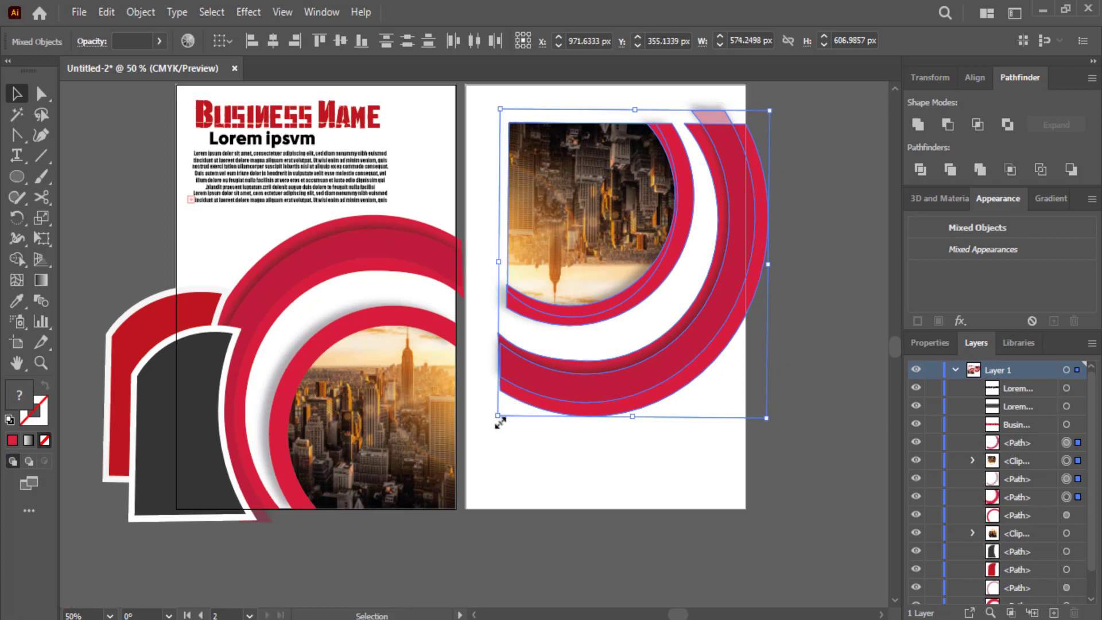
drag(500, 422, 502, 423)
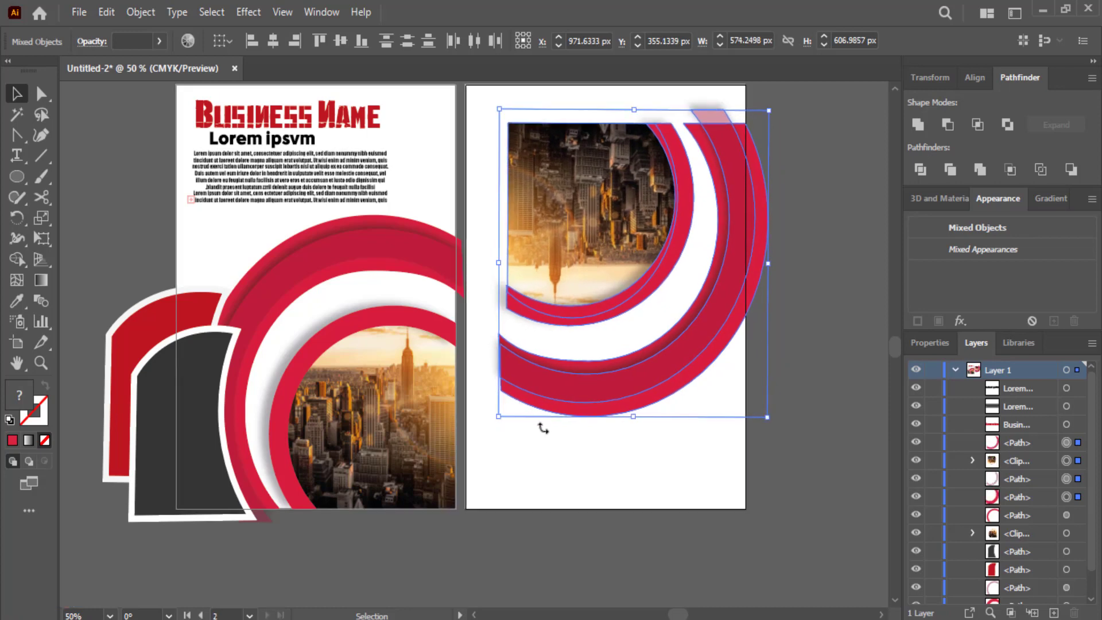
key(ctrl+equal)
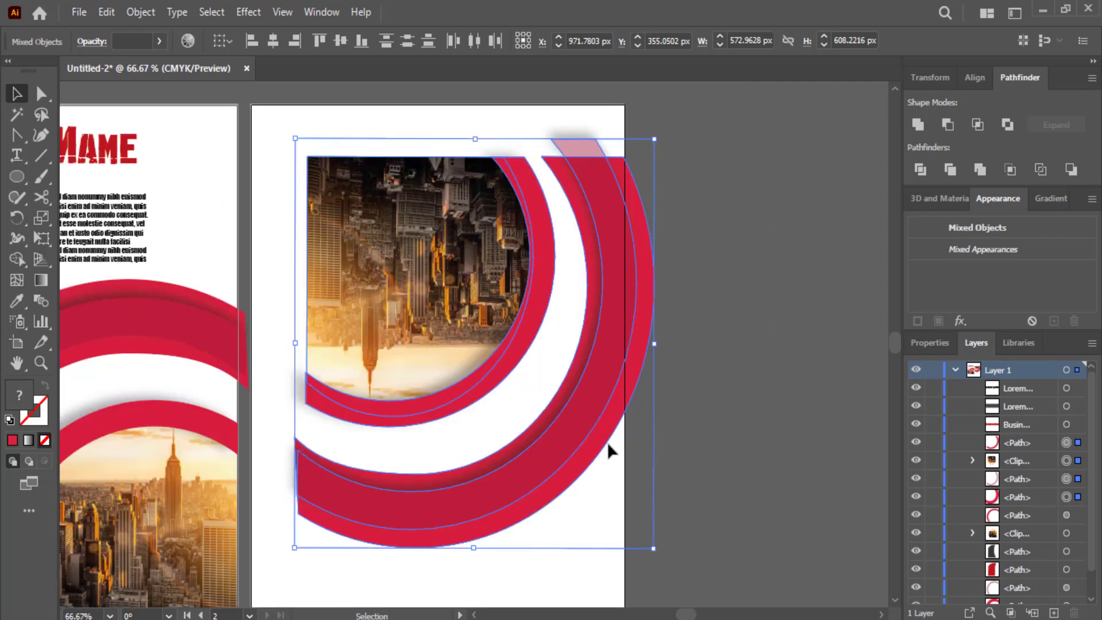
Scale down the copied rings and skyline photo and move them over the second page's upper-left corner
drag(653, 548, 577, 480)
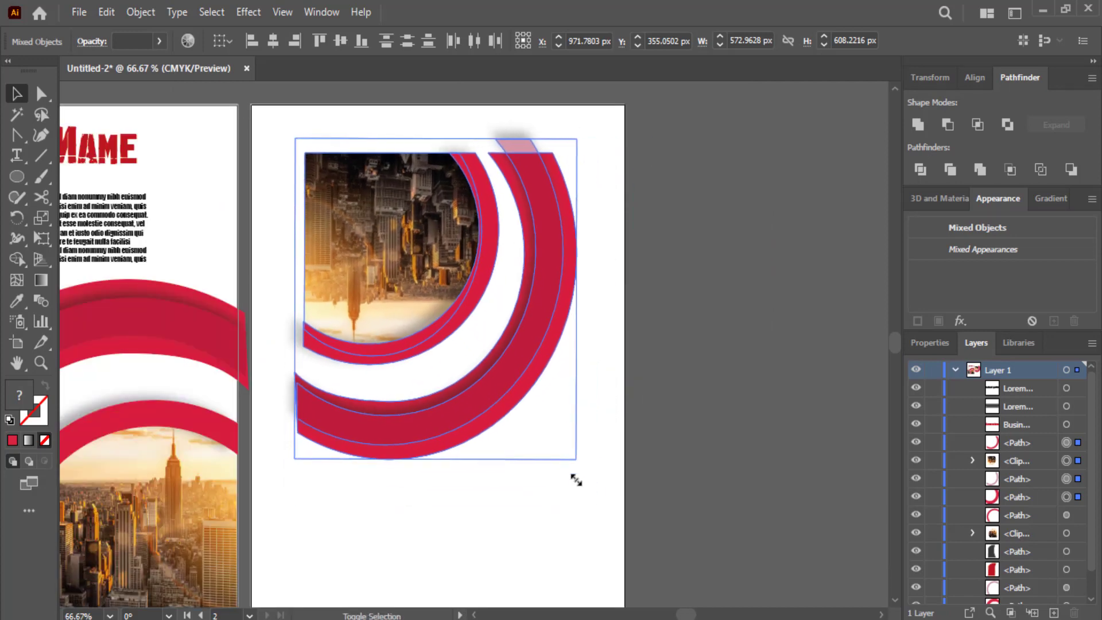
drag(477, 411, 425, 346)
click(538, 287)
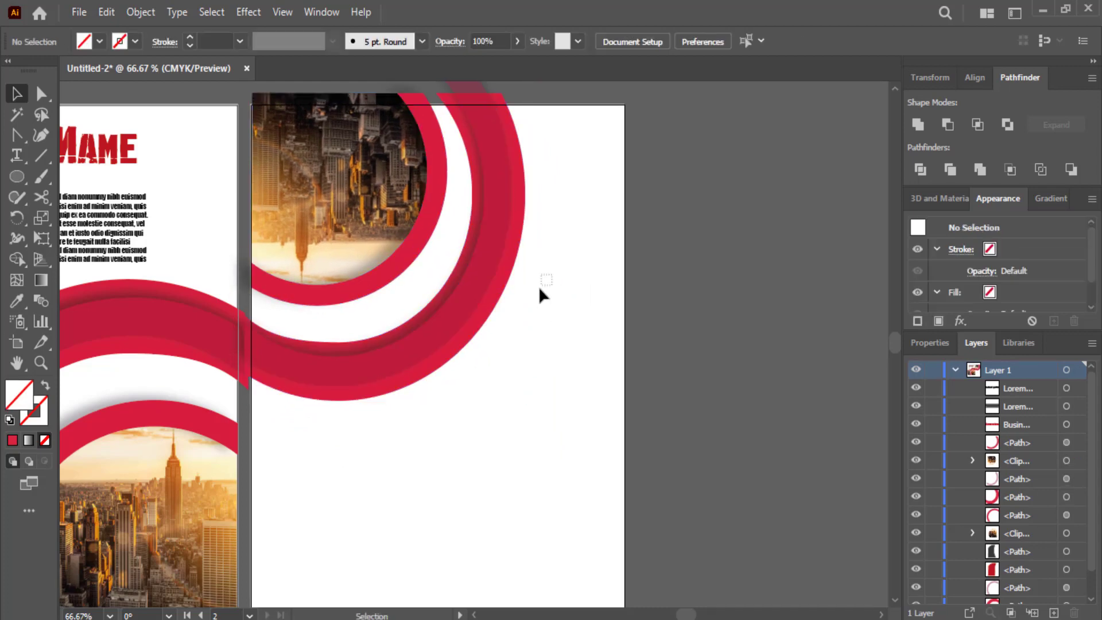
Nudge the outer ring and its translucent band up and slightly left, narrowing the white gap to the inner ring on page two
click(427, 394)
key(Up)
key(Up)
key(Up)
key(Up)
key(Up)
key(Up)
key(Up)
key(Up)
key(Up)
key(Up)
key(Up)
key(Up)
key(Up)
key(Up)
key(Up)
key(Up)
key(Up)
key(Up)
key(Up)
key(Up)
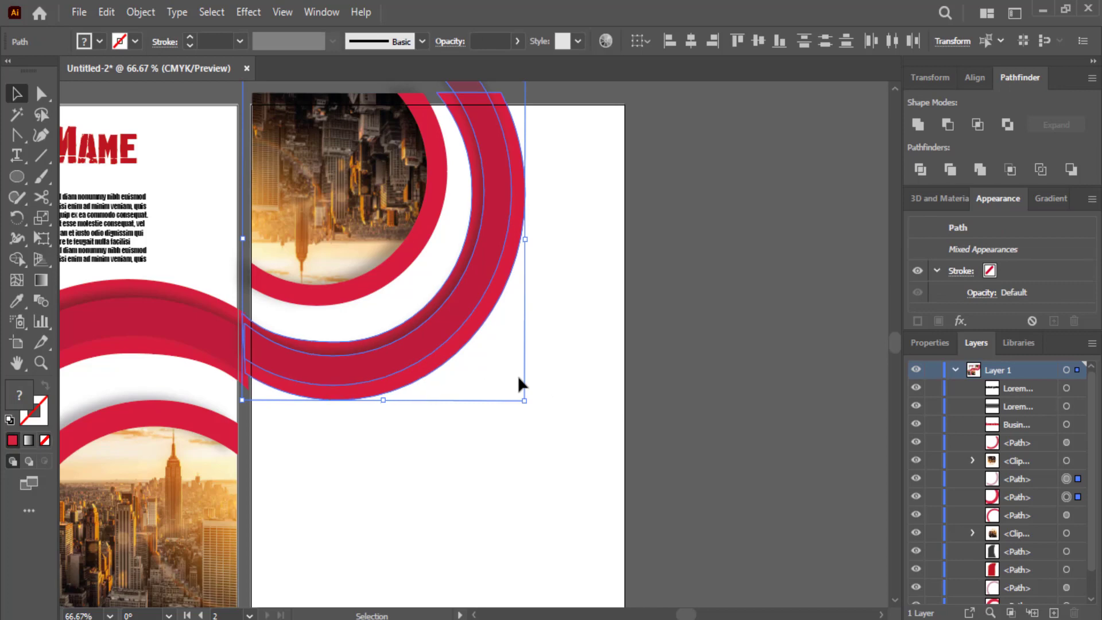
key(Left)
key(Left)
key(Left)
key(Left)
key(Up)
key(Up)
key(Up)
key(Up)
key(Up)
key(Up)
key(Up)
key(Up)
key(Up)
key(Up)
key(Up)
key(Up)
key(Up)
key(Up)
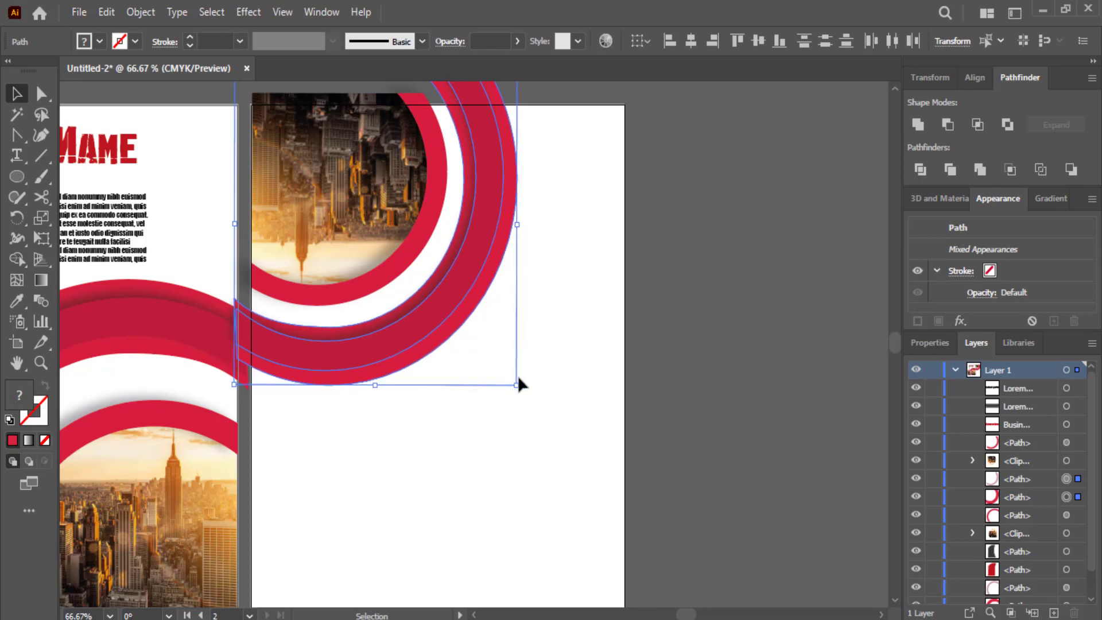
key(Left)
key(Left)
key(Left)
key(Left)
key(Left)
key(Left)
key(Left)
key(Left)
key(Left)
key(Left)
key(Up)
key(Up)
key(Up)
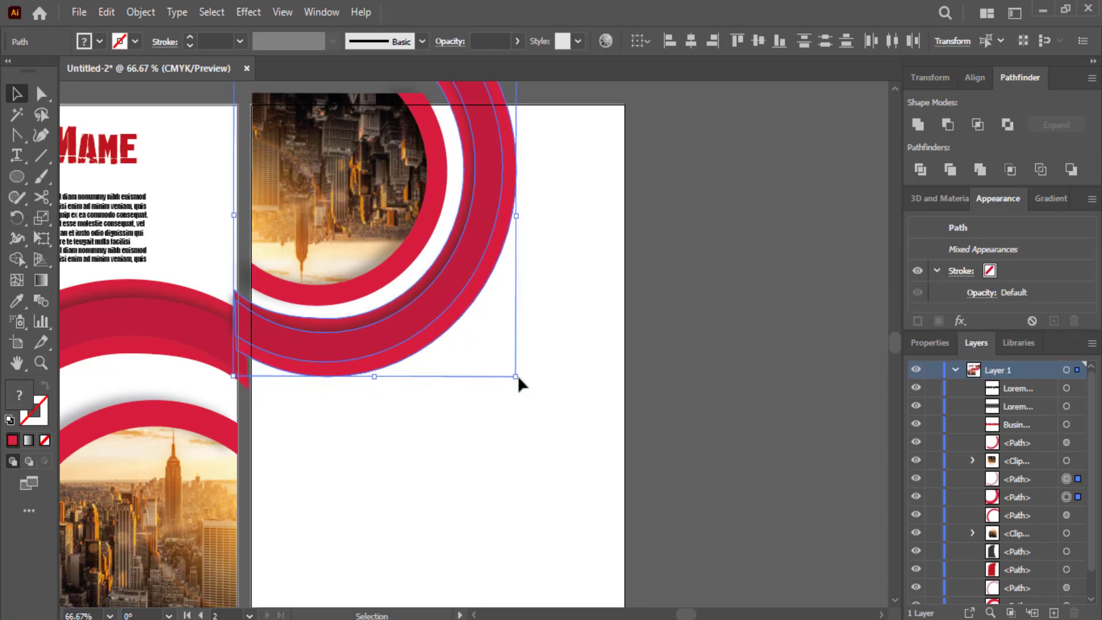
scroll(518, 376, up, 3)
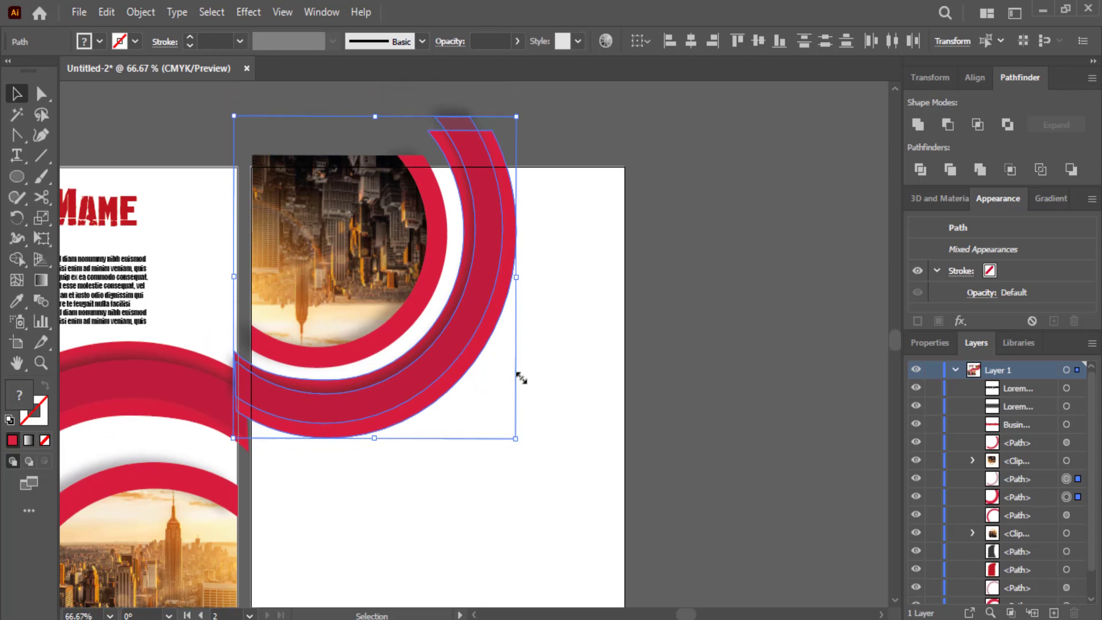
key(Left)
key(Left)
key(Up)
key(Up)
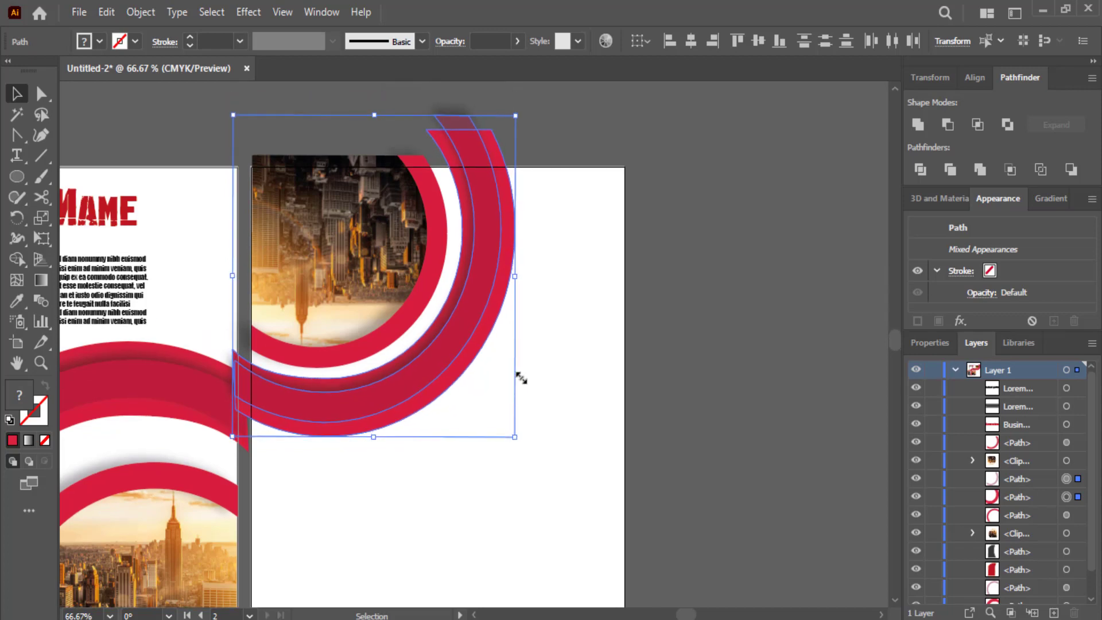
key(Left)
key(Up)
key(Up)
key(Left)
key(Left)
key(Left)
key(Left)
click(521, 378)
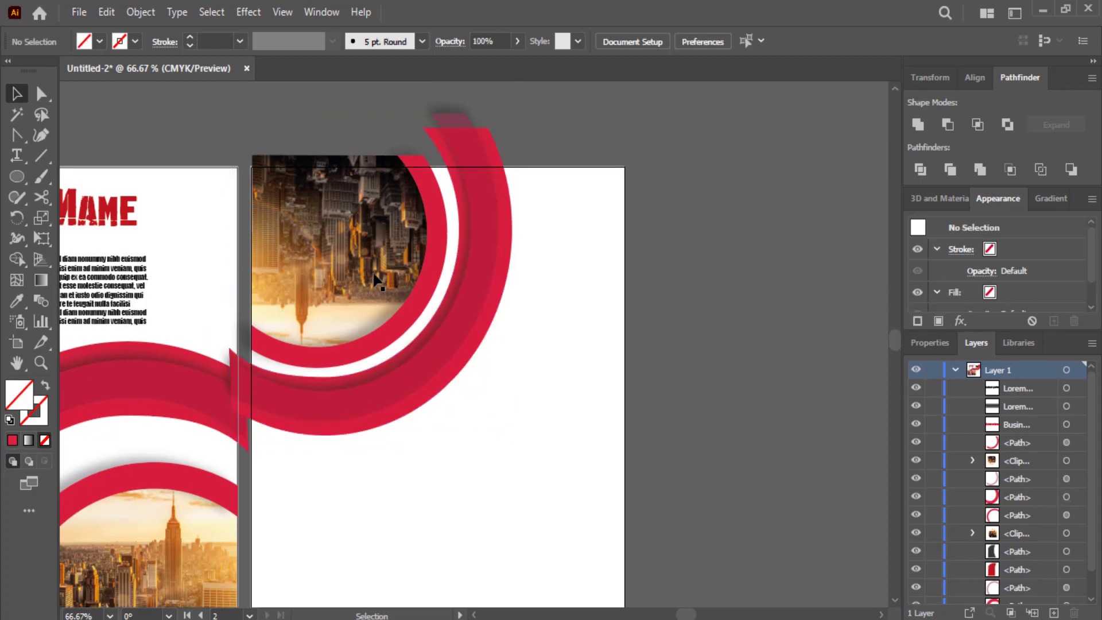
Replace the skyline photo copy on page two with a black-filled, strokeless ellipse drawn over the page's upper-left corner
click(368, 289)
key(Delete)
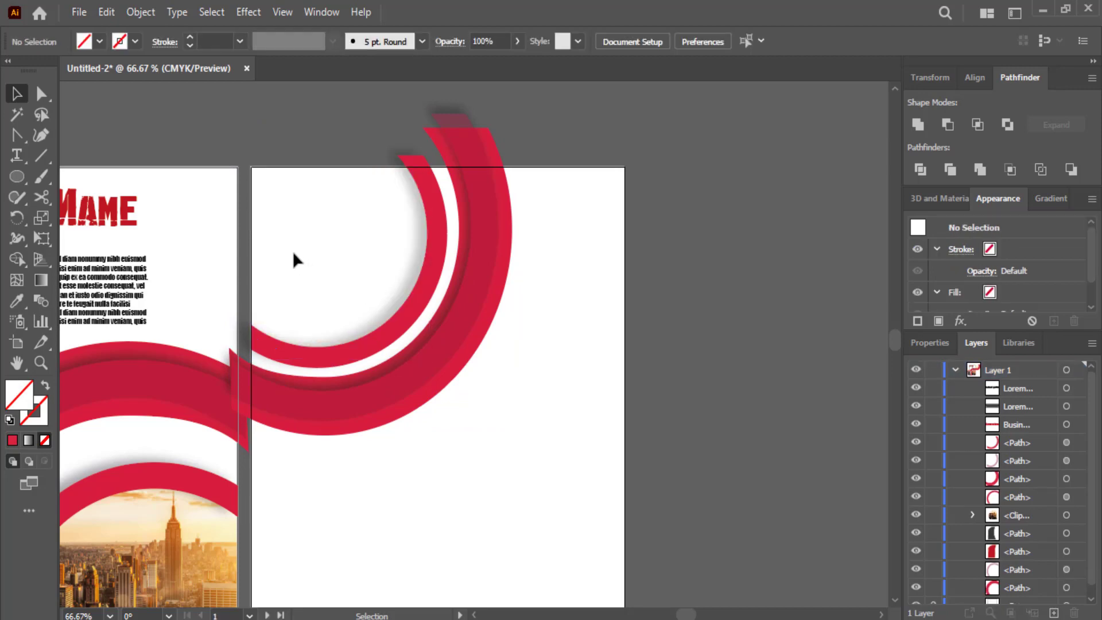
key(l)
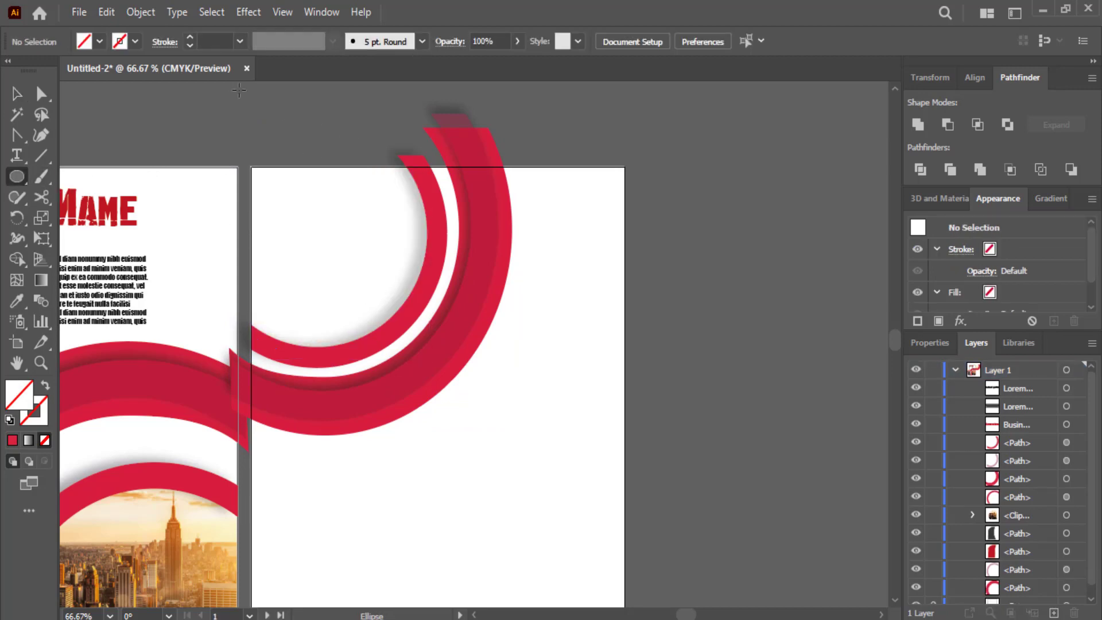
click(102, 41)
click(47, 73)
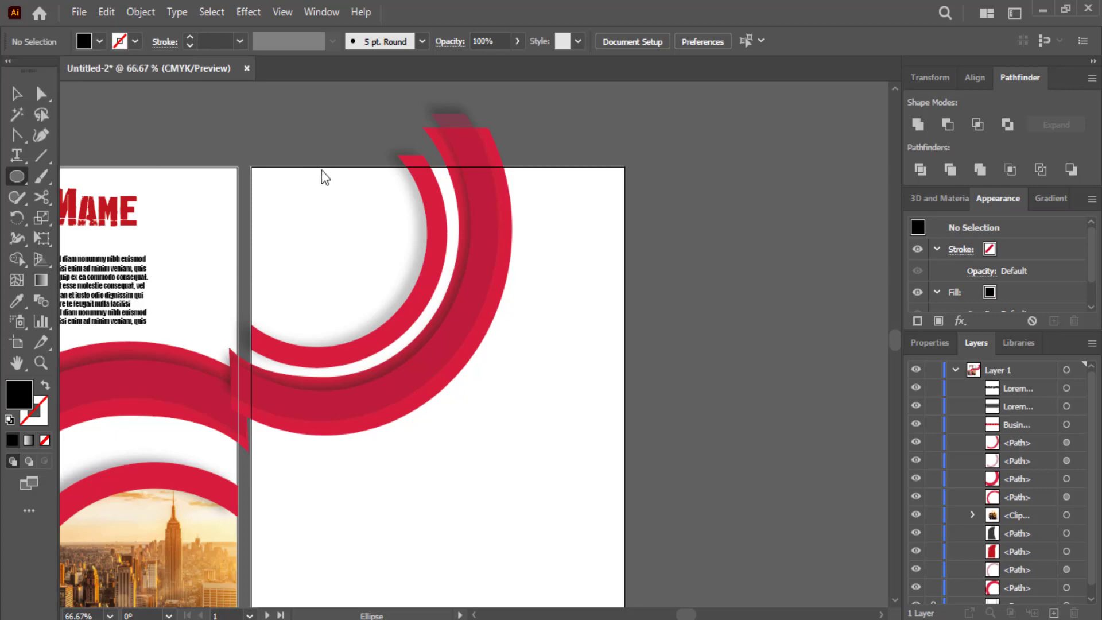
drag(378, 121, 183, 329)
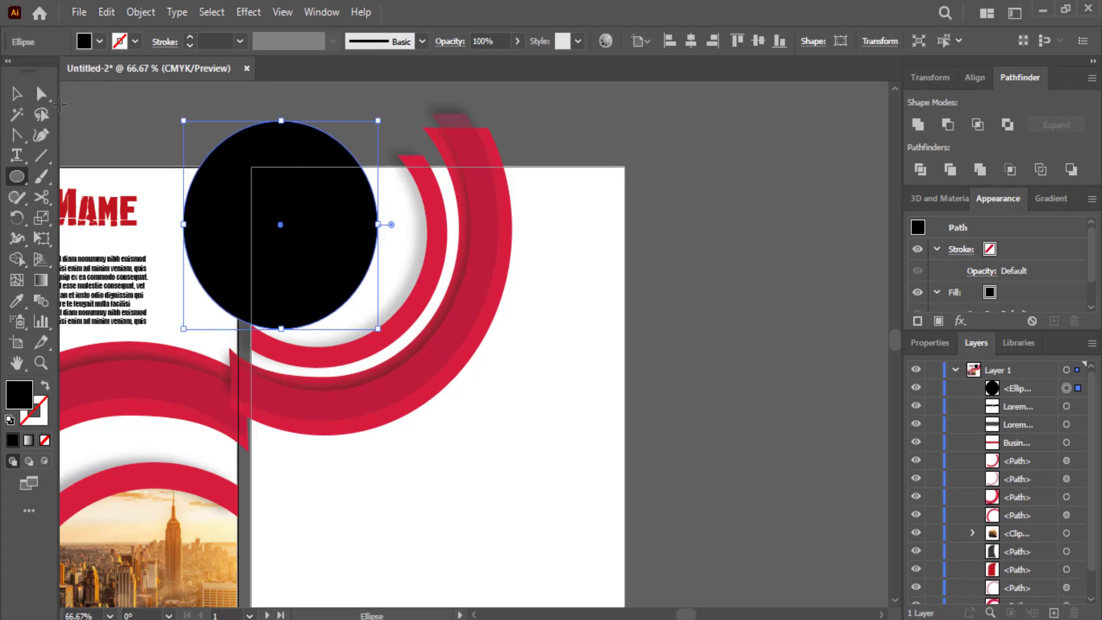
Move and enlarge the black ellipse so it fills the inside of page two's inner ring
click(23, 97)
drag(278, 239, 307, 260)
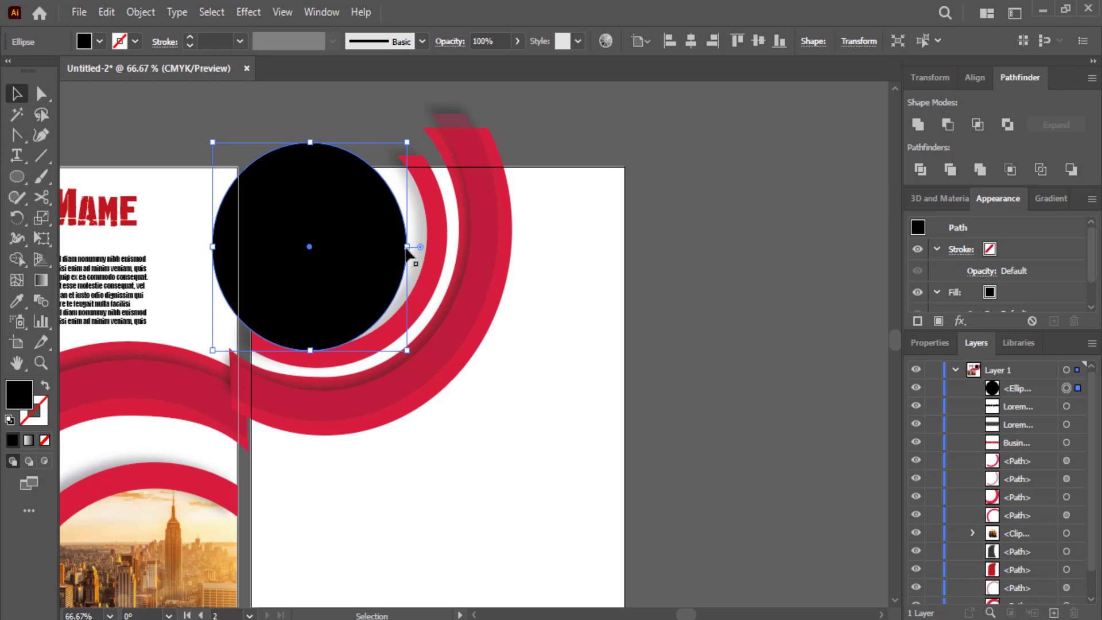
drag(407, 246, 436, 246)
drag(327, 144, 328, 124)
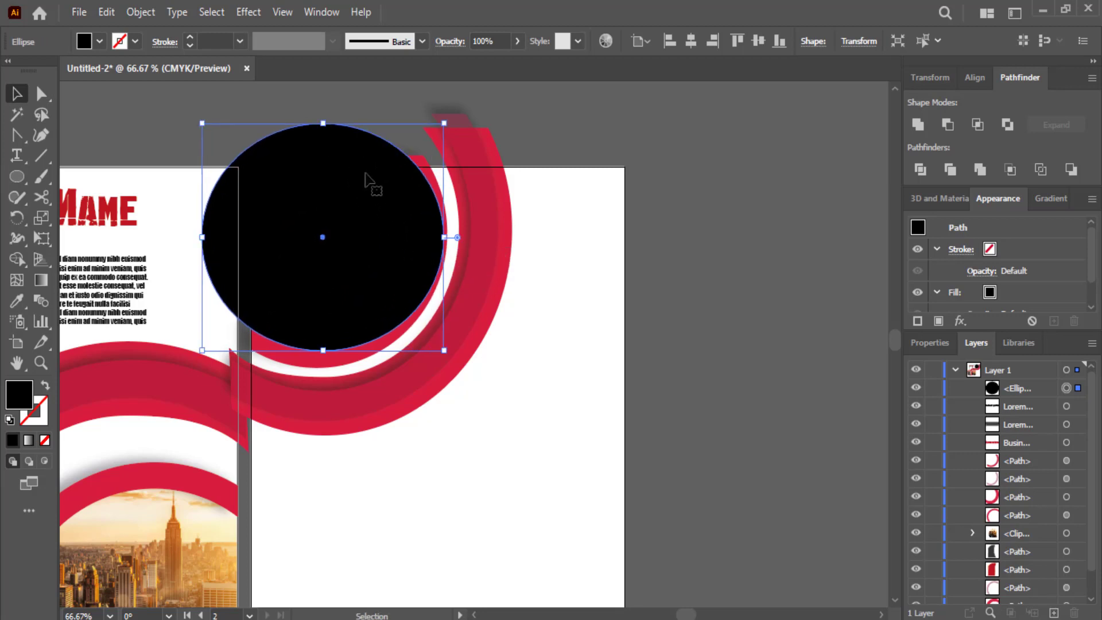
drag(386, 246, 380, 246)
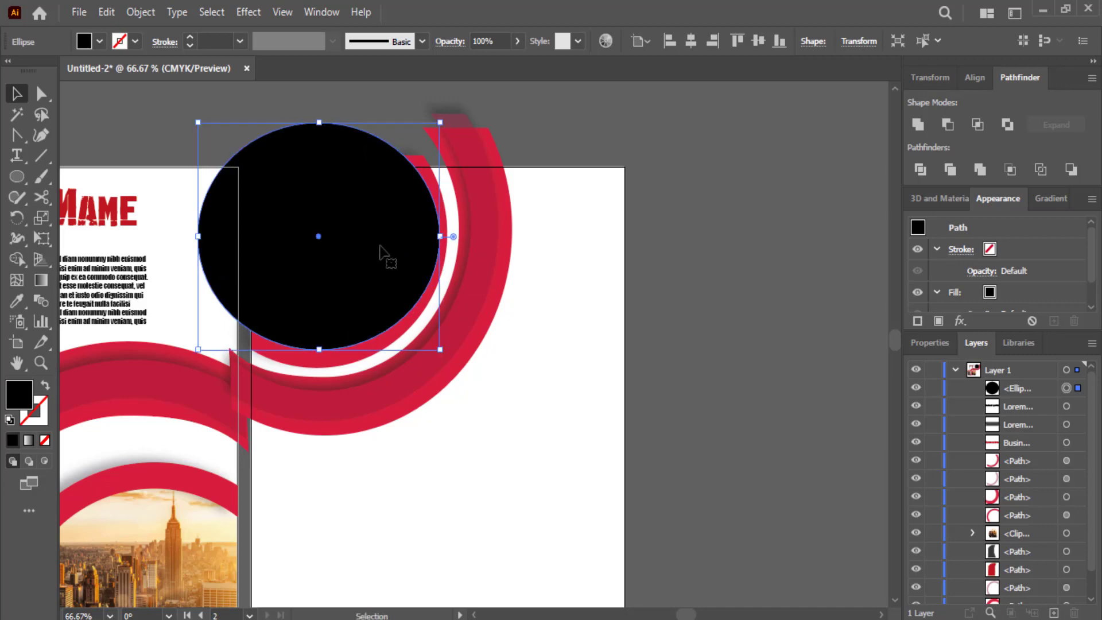
Bring page two's inner red ring to the front and widen the black ellipse slightly outward, away from the ring
click(314, 368)
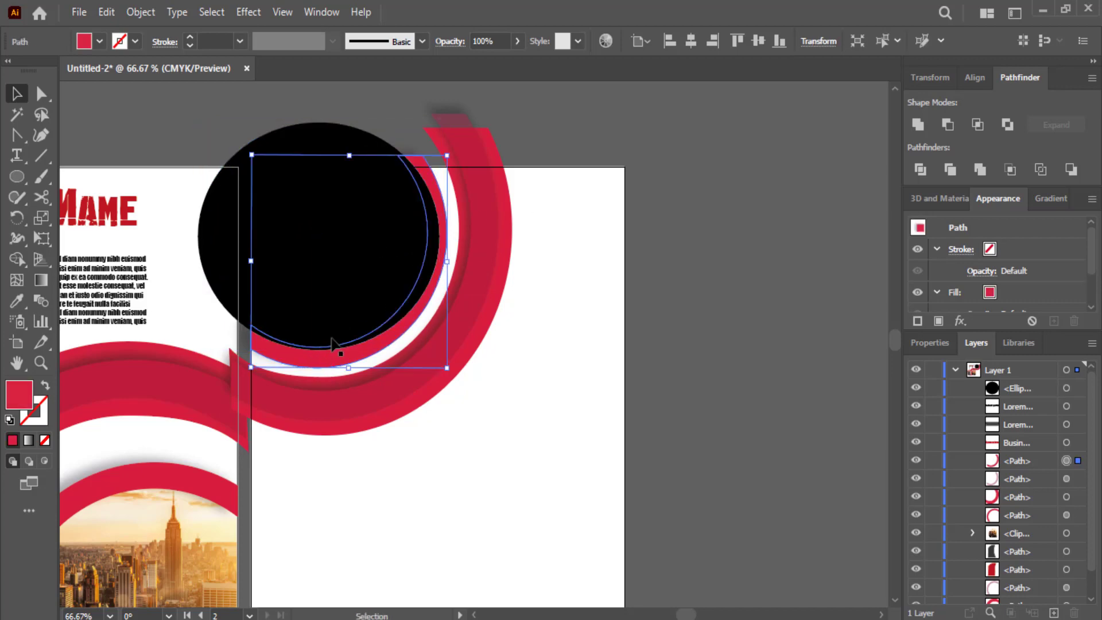
right_click(322, 372)
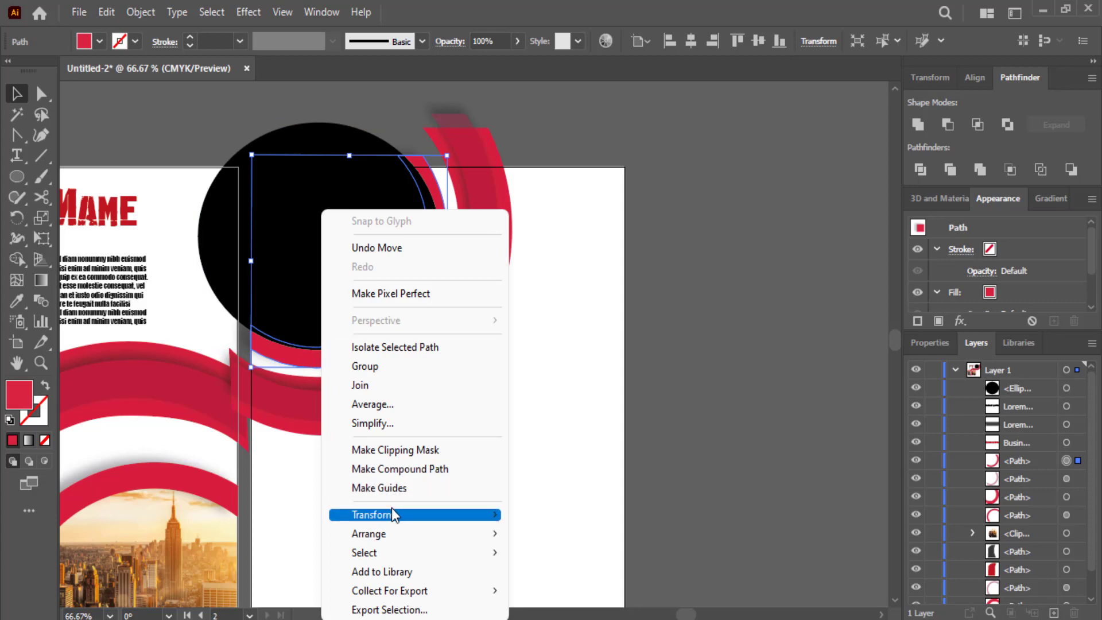
mouse_move(455, 518)
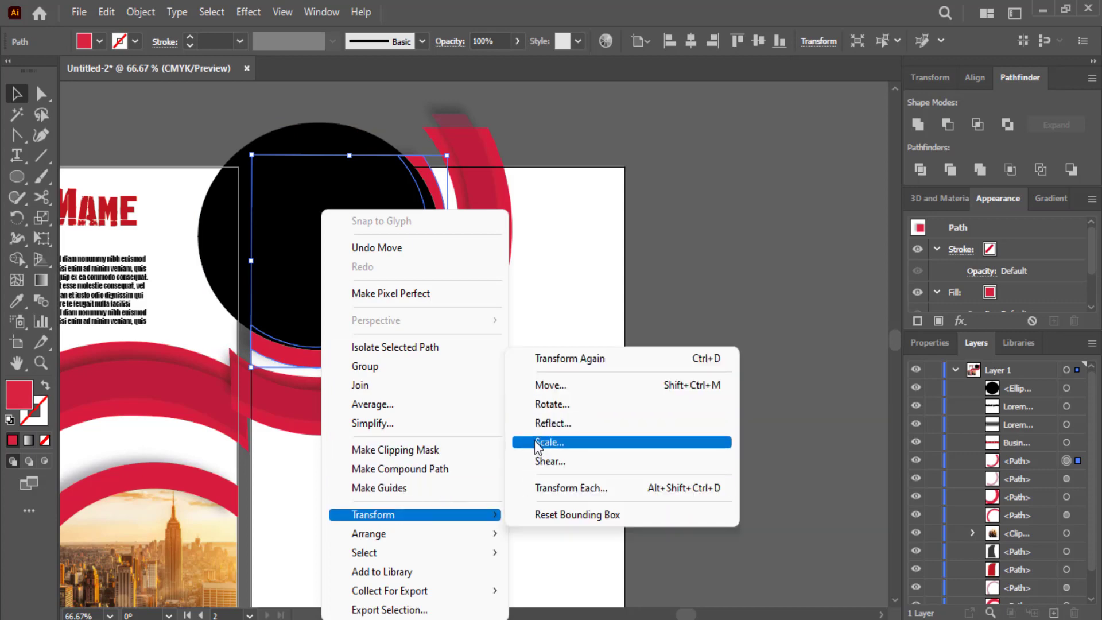
mouse_move(494, 534)
click(560, 530)
click(350, 283)
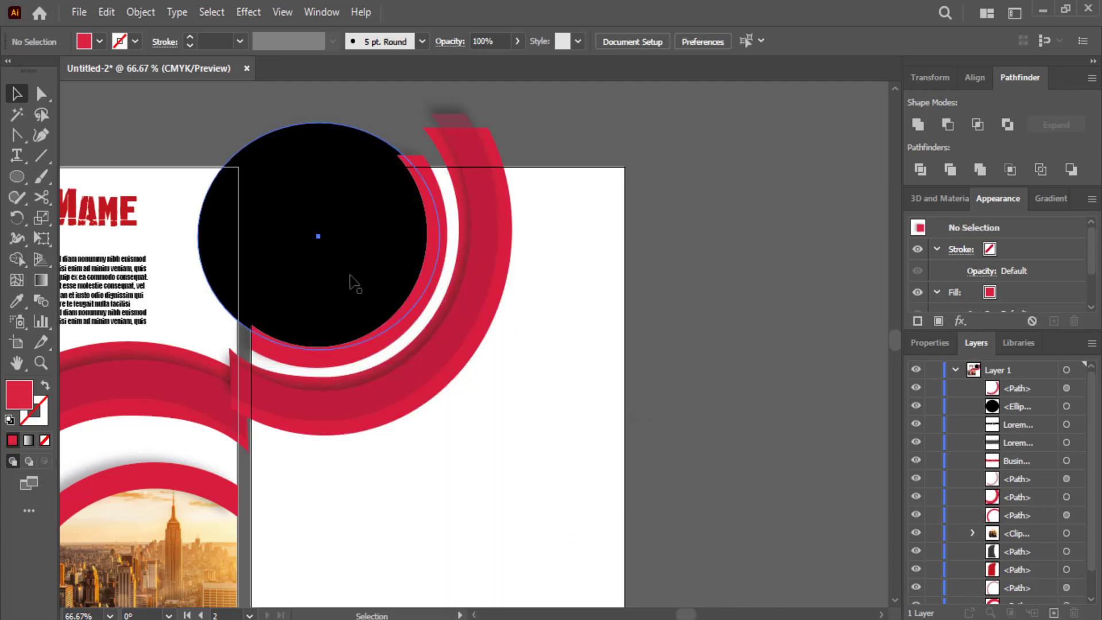
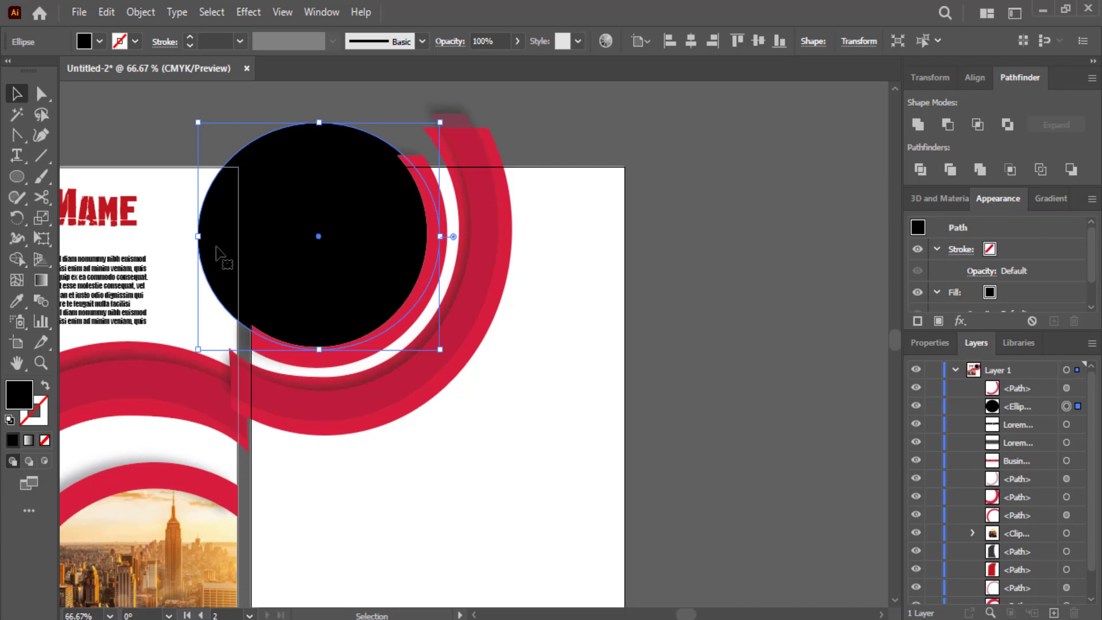
mouse_move(198, 236)
mouse_down()
mouse_move(227, 252)
mouse_move(193, 247)
mouse_up()
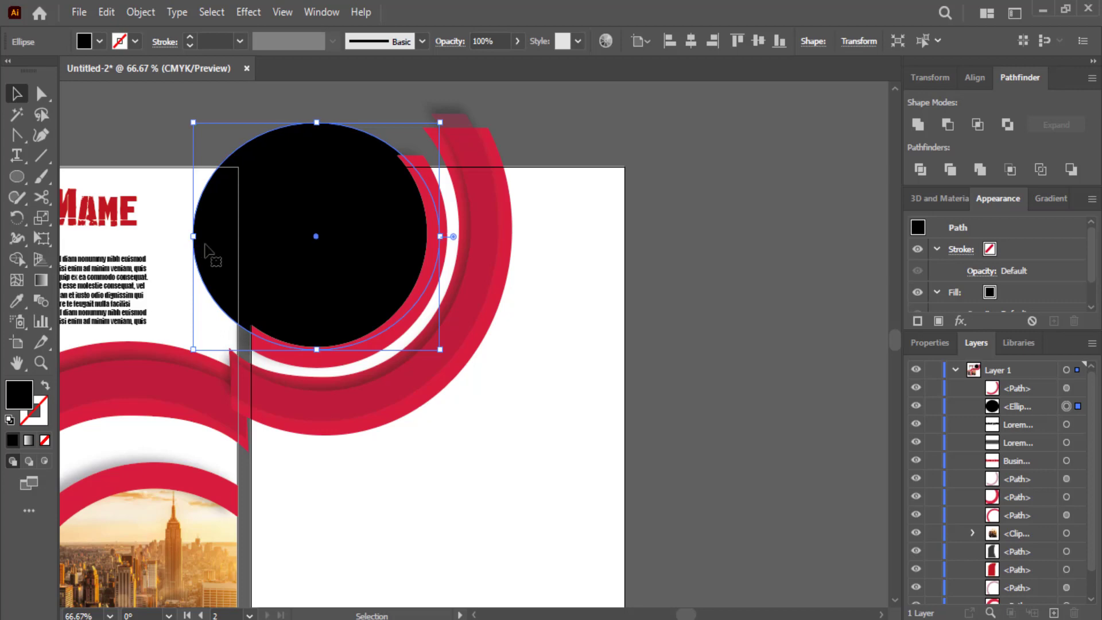
Place the photo of a hand holding a phone beside a laptop and position it over the black ellipse
scroll(220, 246, down, 2)
scroll(220, 246, up, 2)
click(77, 11)
click(144, 325)
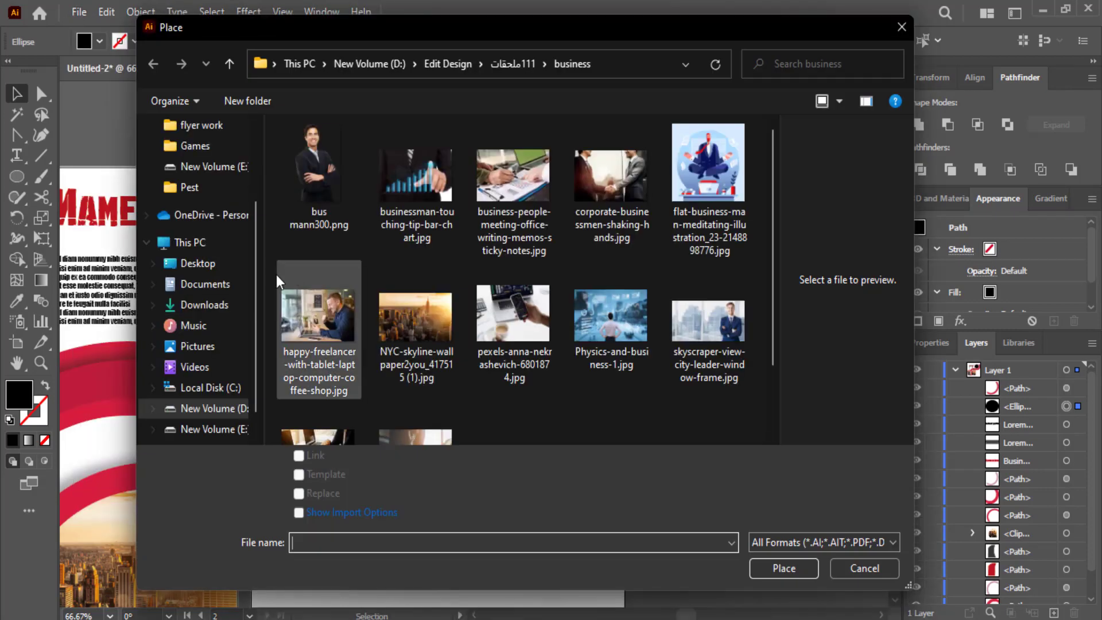
scroll(426, 336, down, 3)
double_click(499, 241)
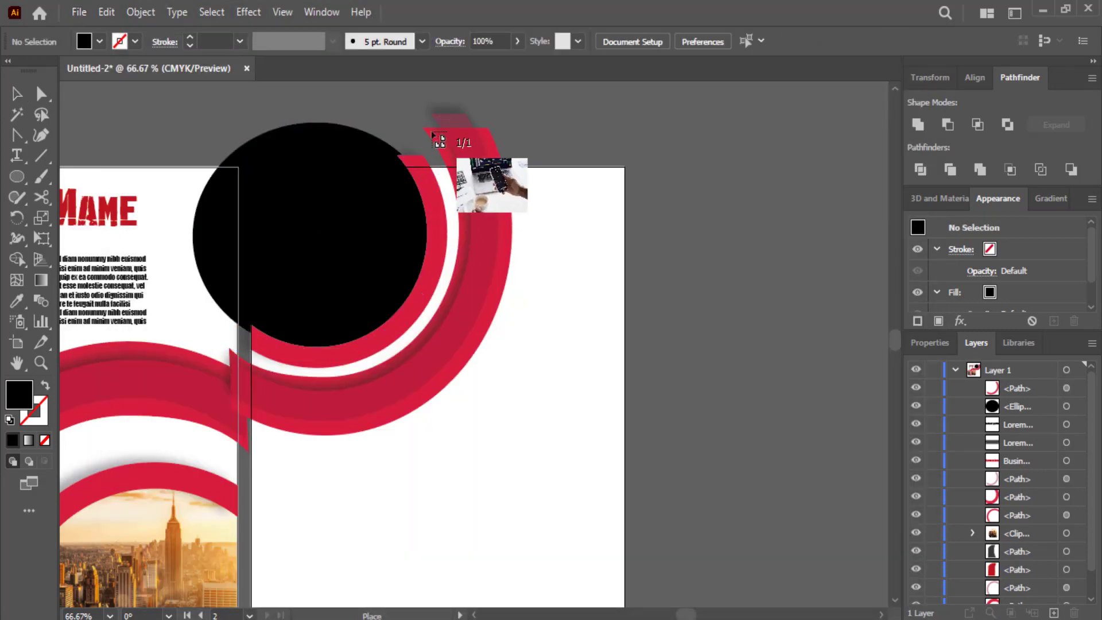
drag(147, 396, 148, 396)
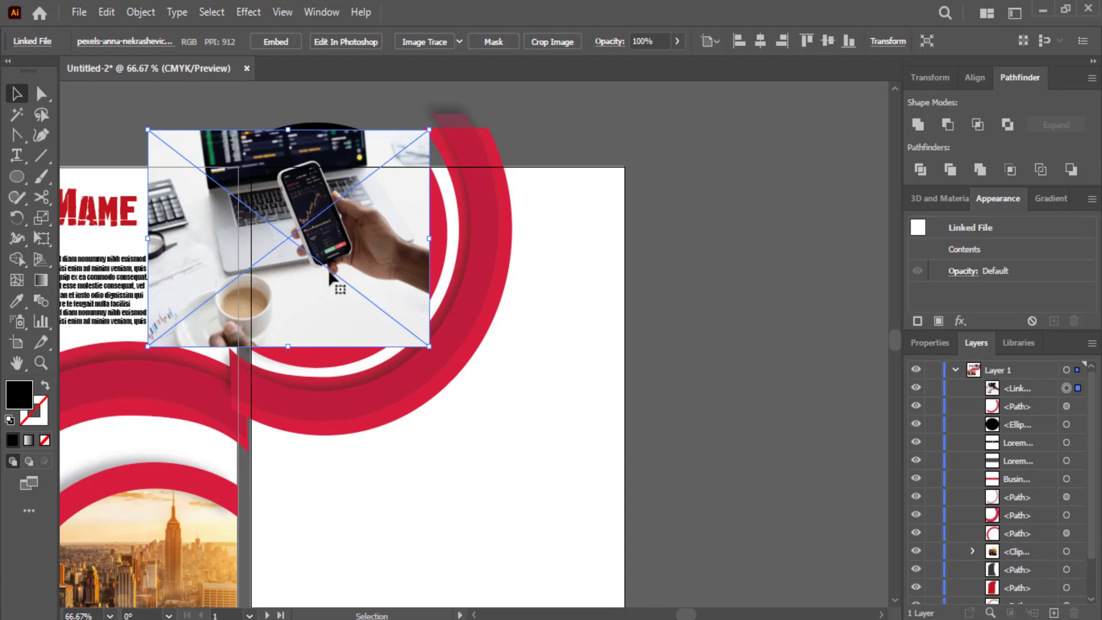
drag(329, 271, 339, 291)
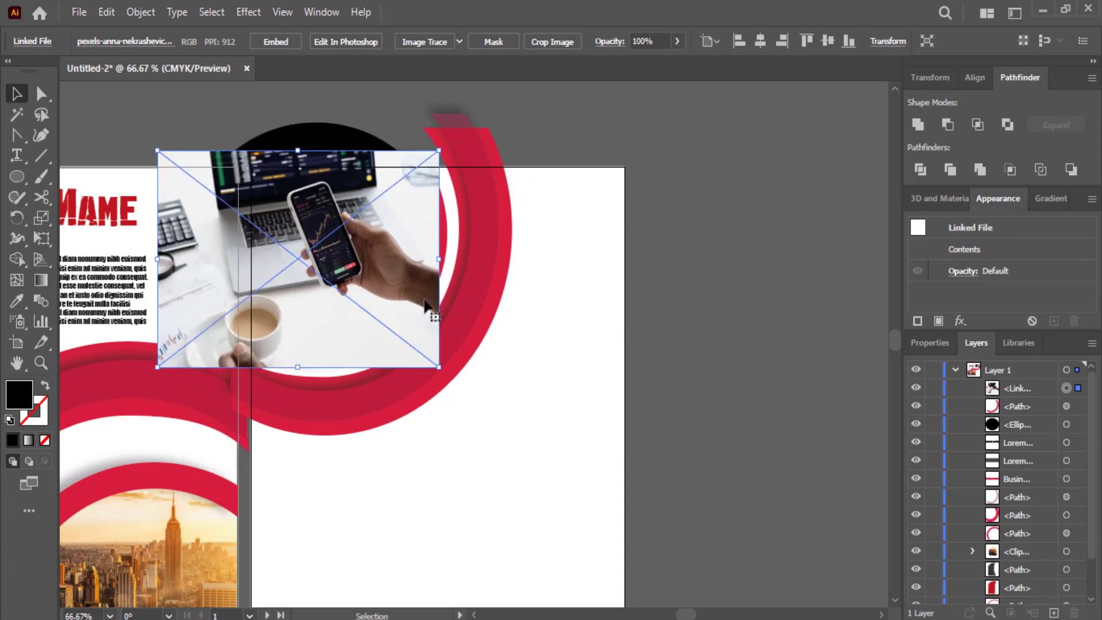
Move the phone photo beneath the black ellipse in the stacking order and clip it with the ellipse
double_click(1028, 388)
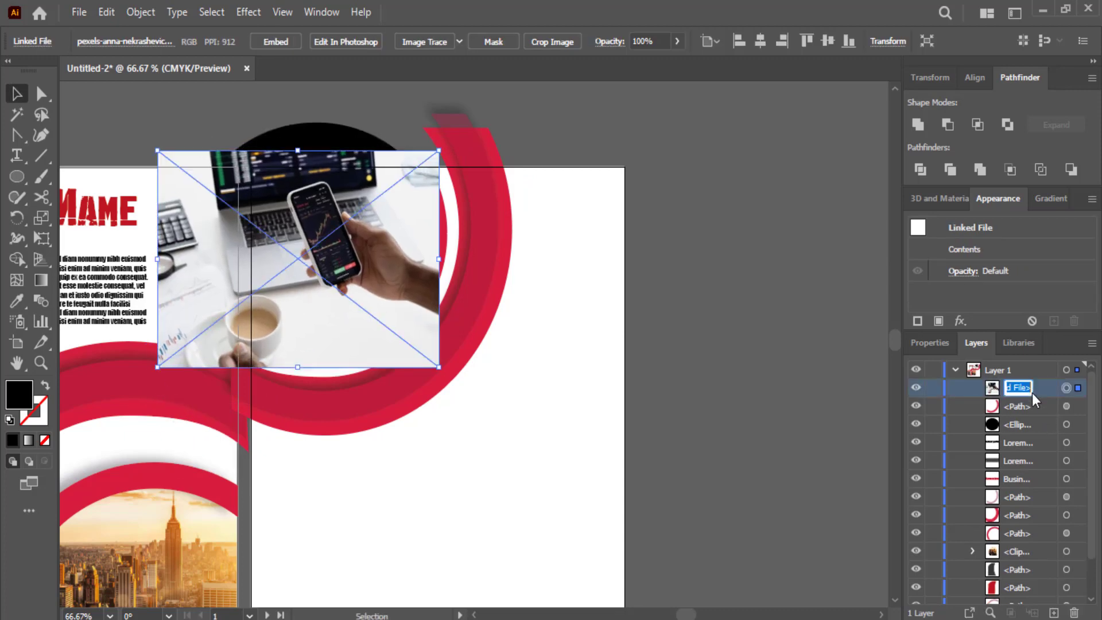
drag(1011, 394, 1013, 438)
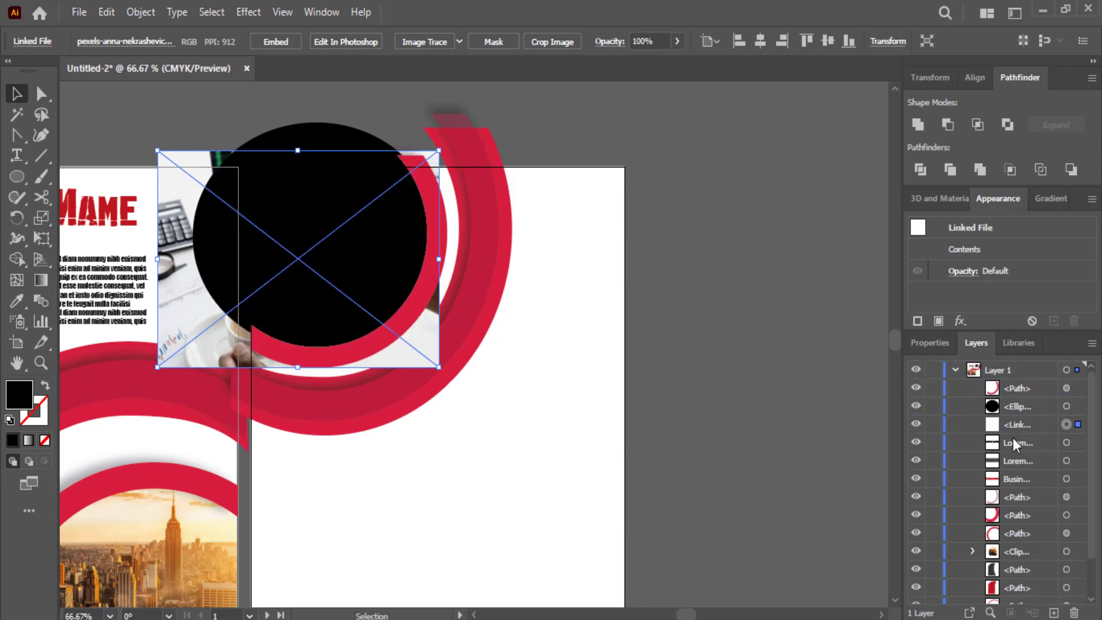
shift+click(1067, 407)
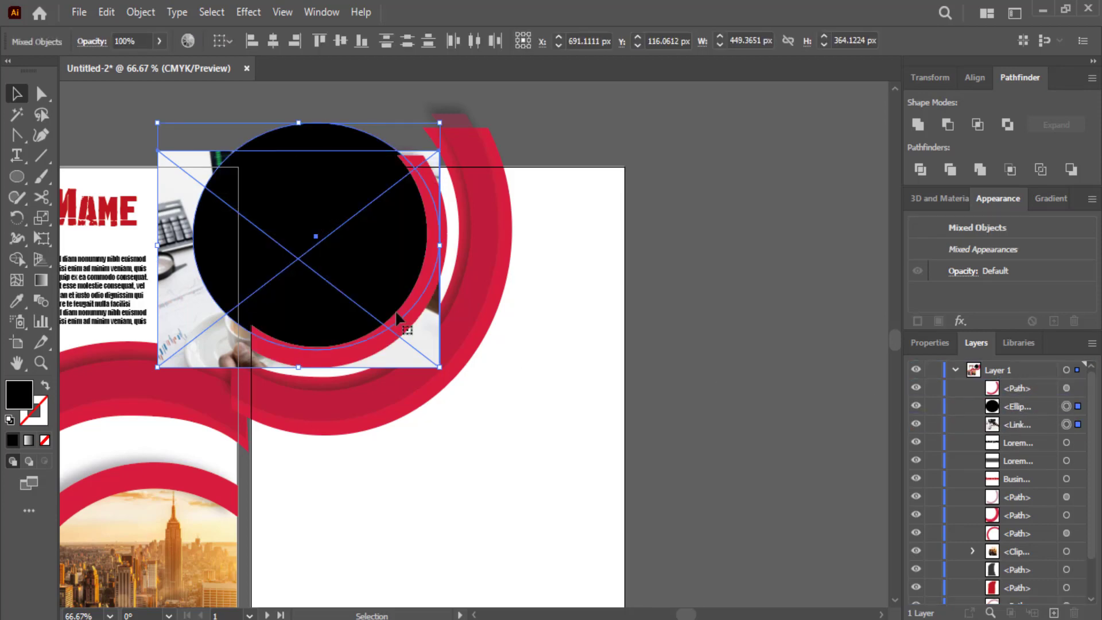
right_click(378, 269)
click(453, 425)
click(687, 329)
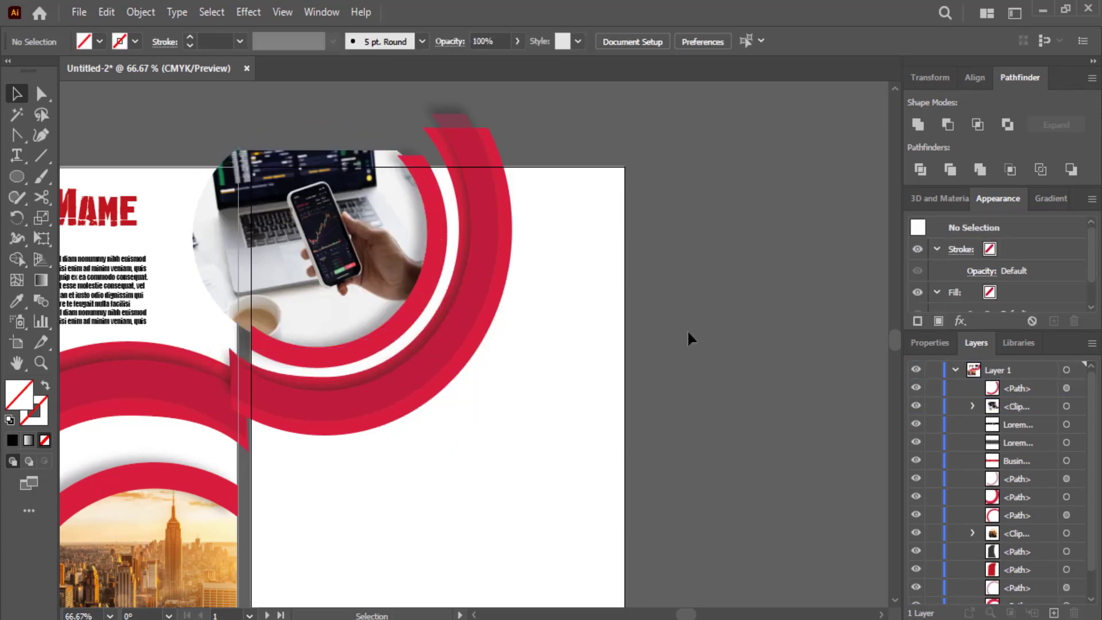
Enlarge page two's rings and clipped phone photo together to about 569 by 535 px and shift them slightly right and down
drag(574, 171, 333, 380)
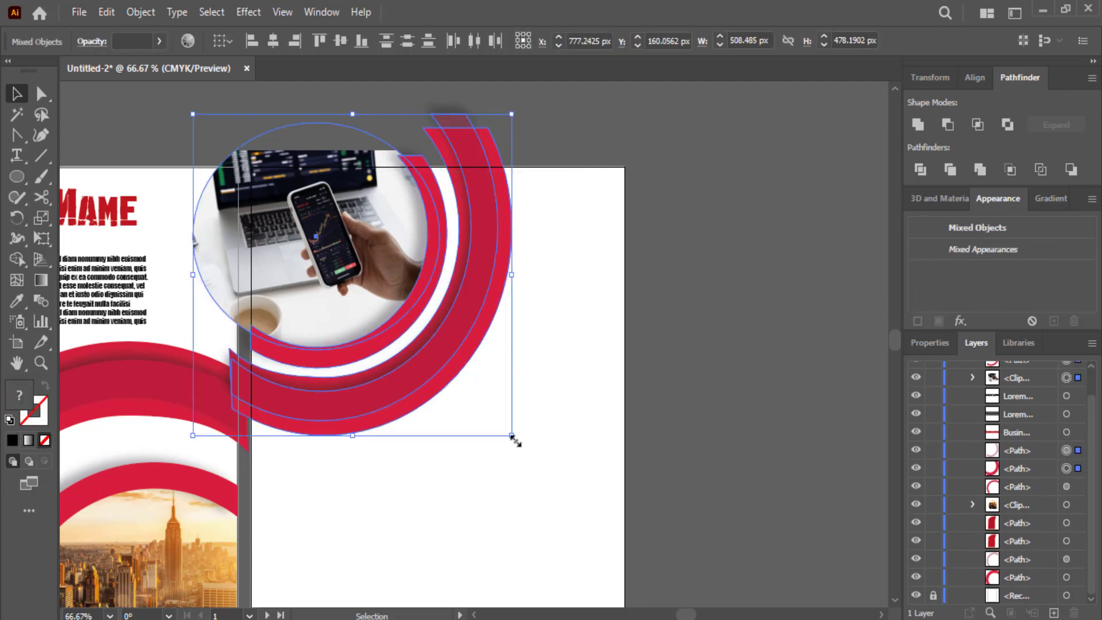
drag(513, 438, 551, 476)
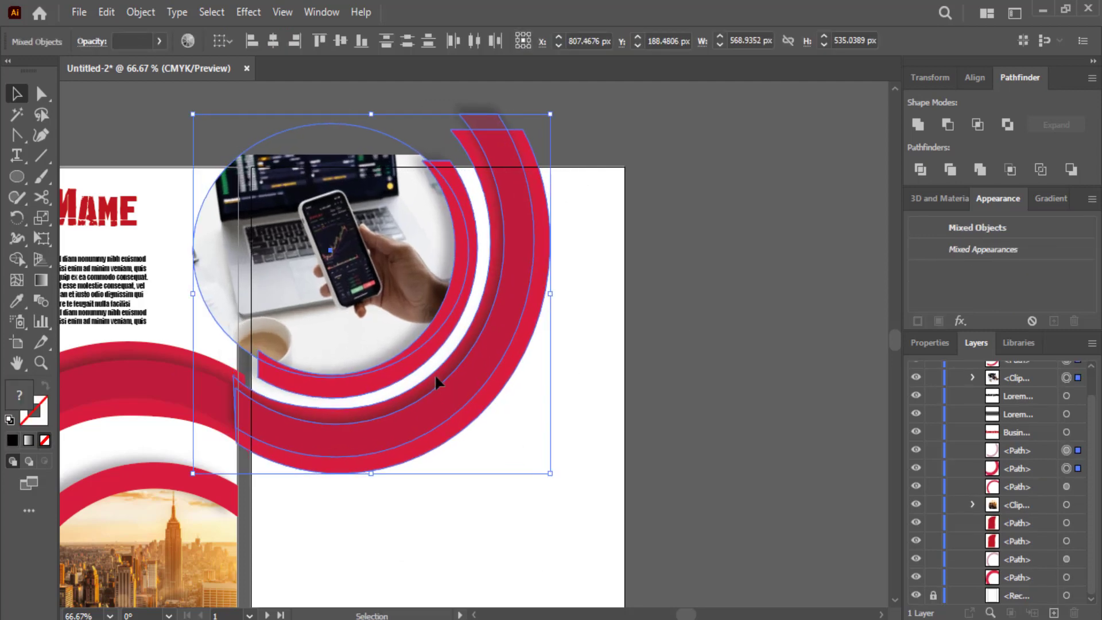
drag(436, 374, 461, 380)
drag(454, 376, 451, 386)
click(190, 216)
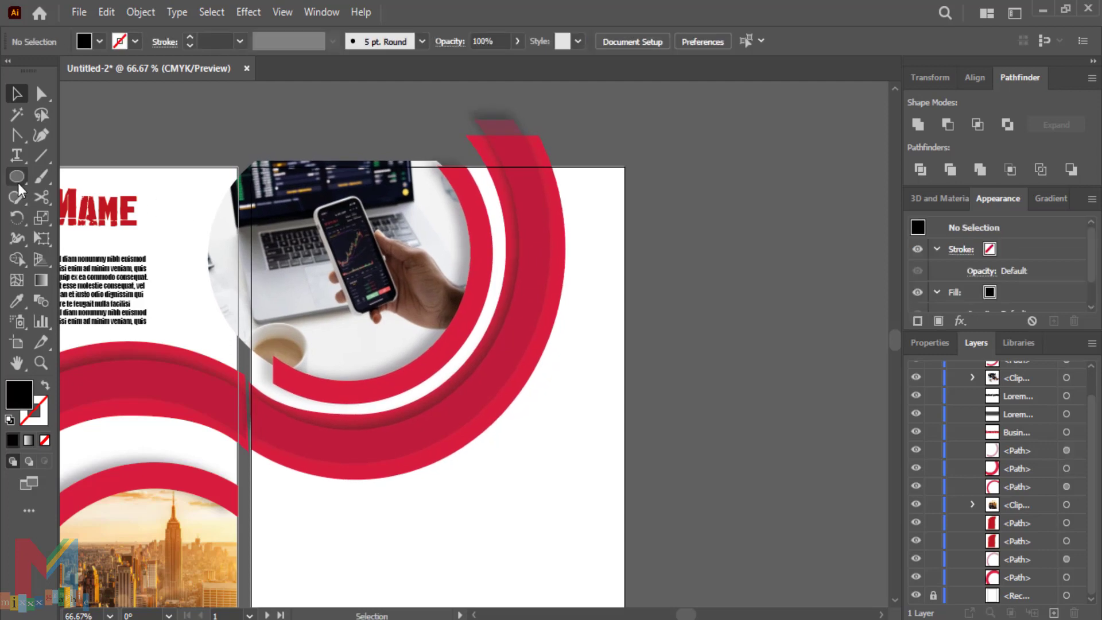
Draw a black rectangle covering the second page and extend its top edge slightly upward
drag(16, 176, 69, 182)
drag(630, 167, 252, 567)
scroll(316, 339, up, 3)
scroll(316, 339, up, 1)
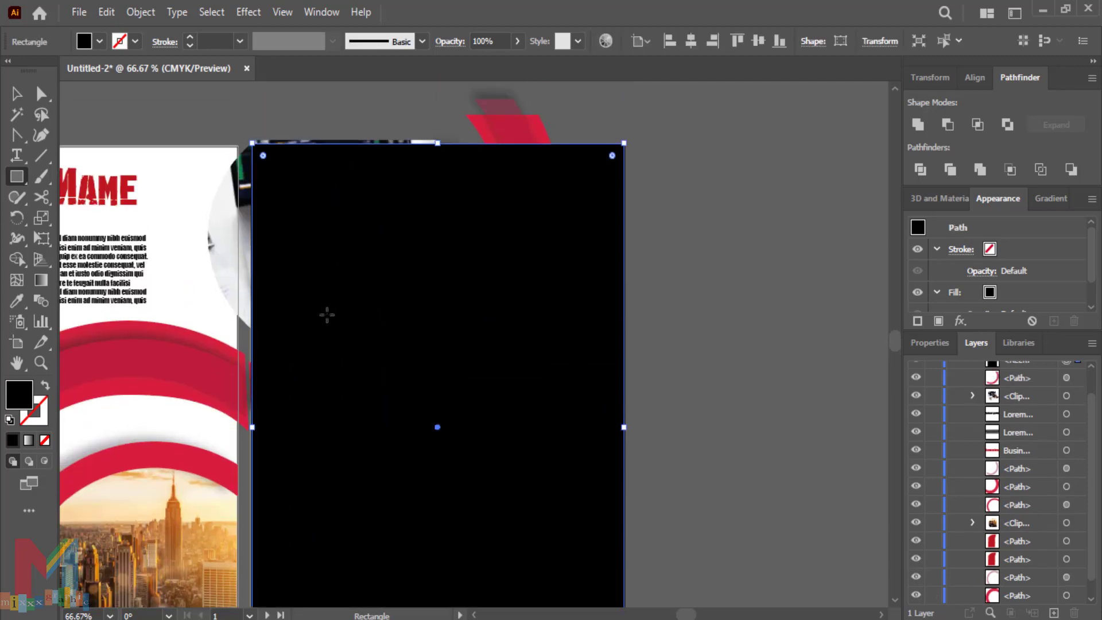
drag(440, 142, 438, 138)
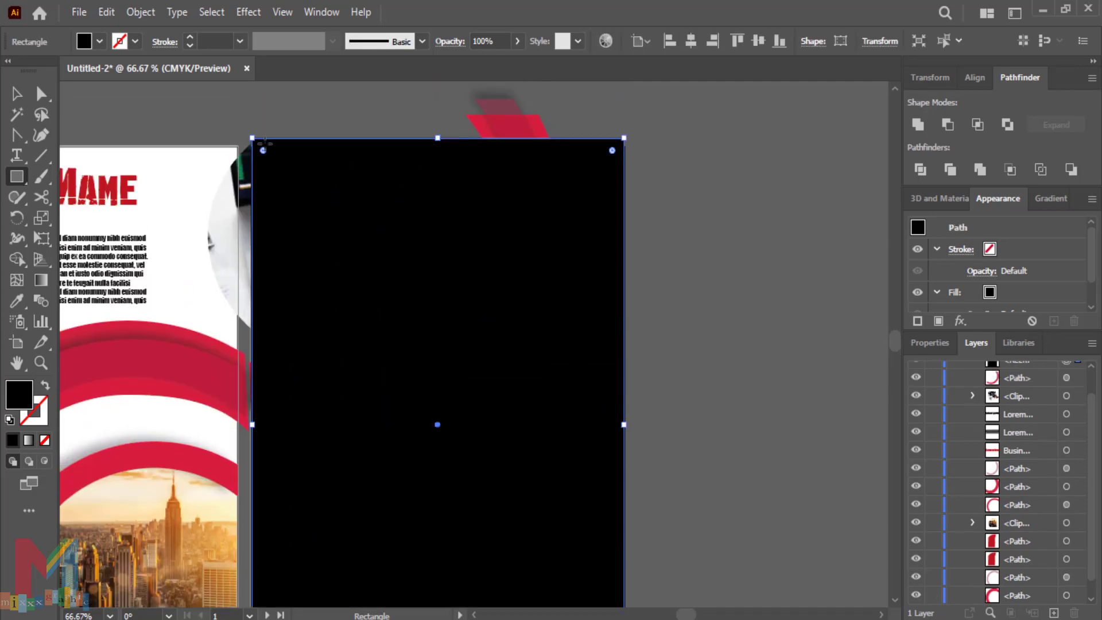
Fill the page-two rectangle with white and lower its top edge to the page's top edge
key(v)
click(94, 45)
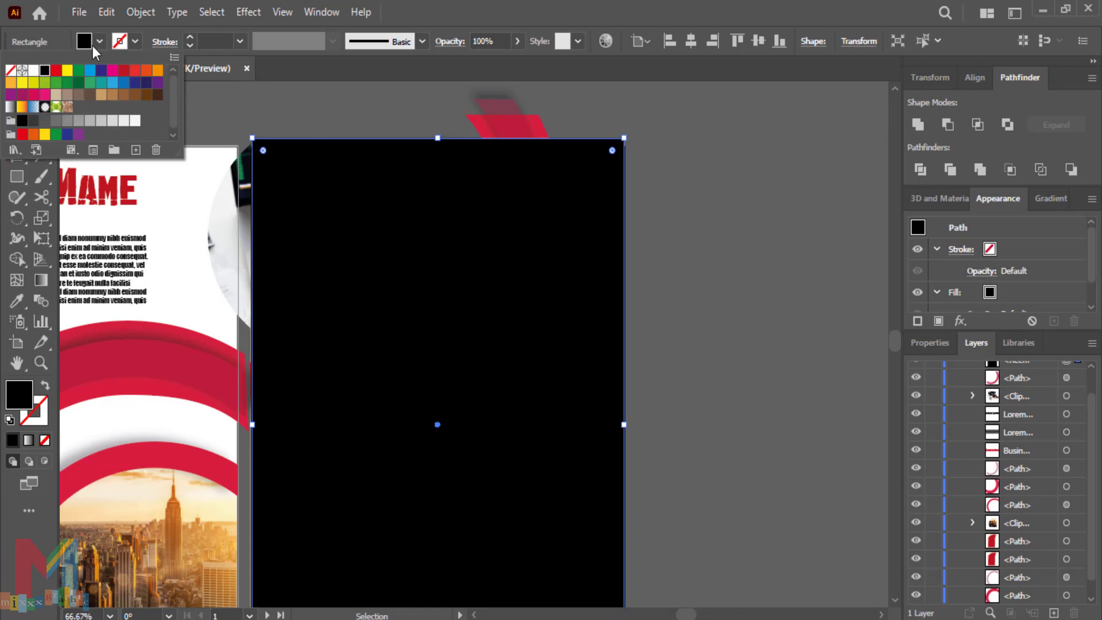
click(35, 74)
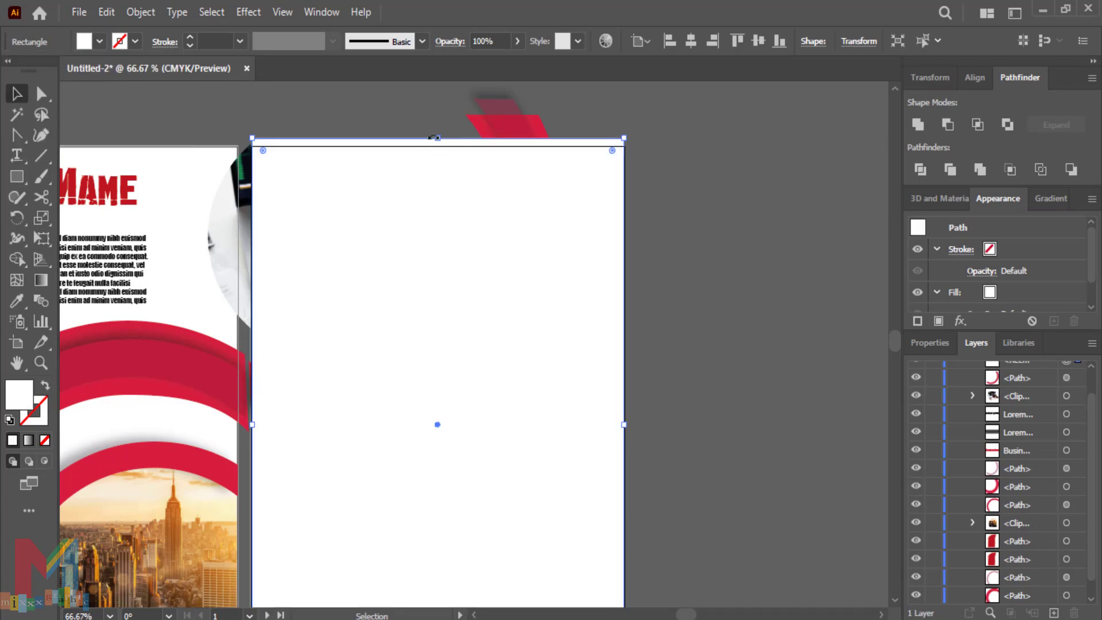
drag(434, 138, 437, 146)
Send the white page-two rectangle to the back of the stacking order and lock it
right_click(448, 211)
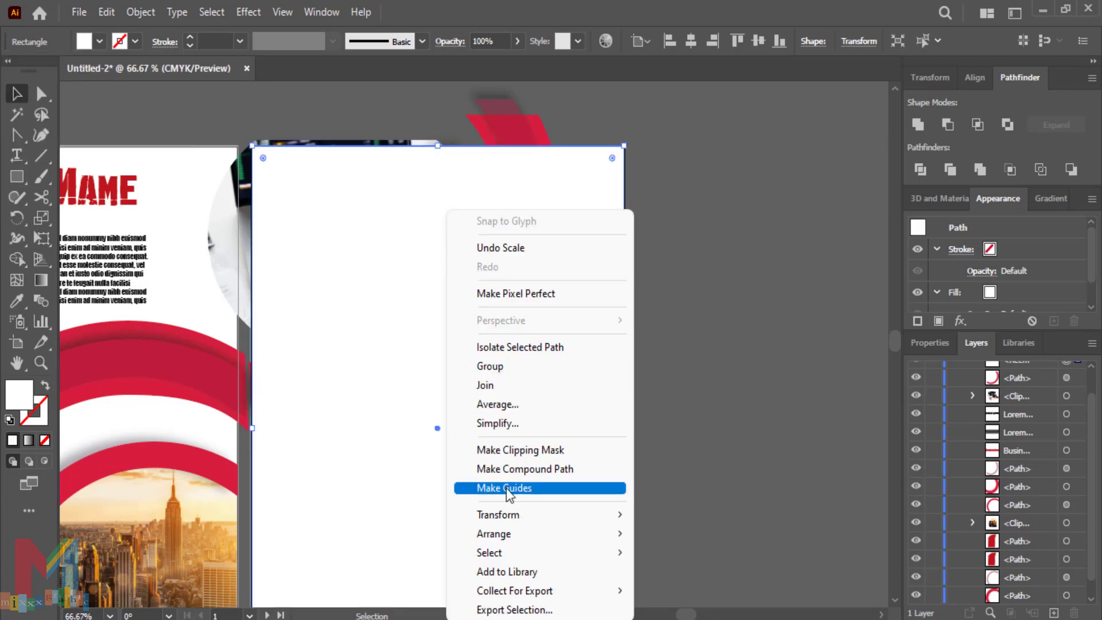
mouse_move(499, 533)
click(660, 592)
scroll(689, 438, down, 3)
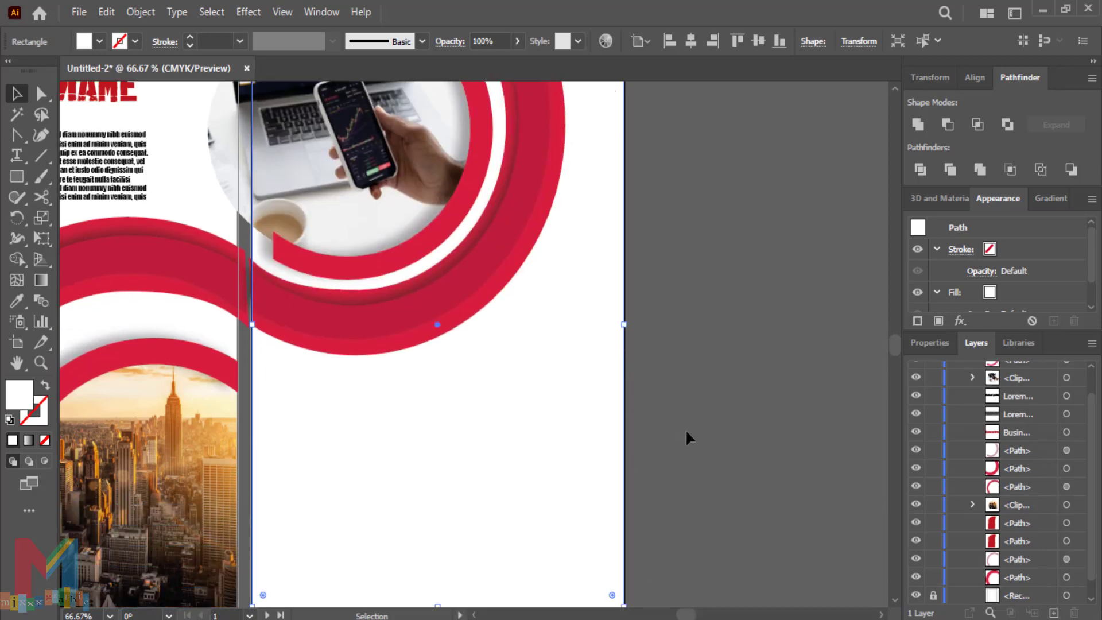
scroll(687, 438, down, 2)
scroll(1022, 602, down, 1)
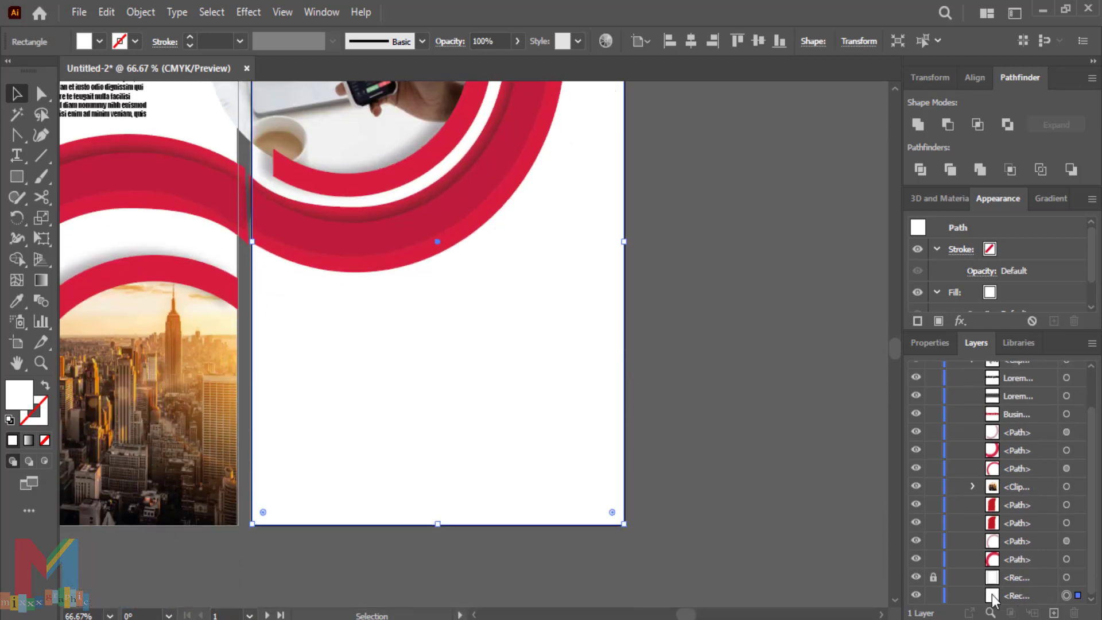
click(934, 596)
Enlarge page two's inner red ring and clipped phone photo together to about 500 by 430 px and shift them slightly up
scroll(765, 516, up, 4)
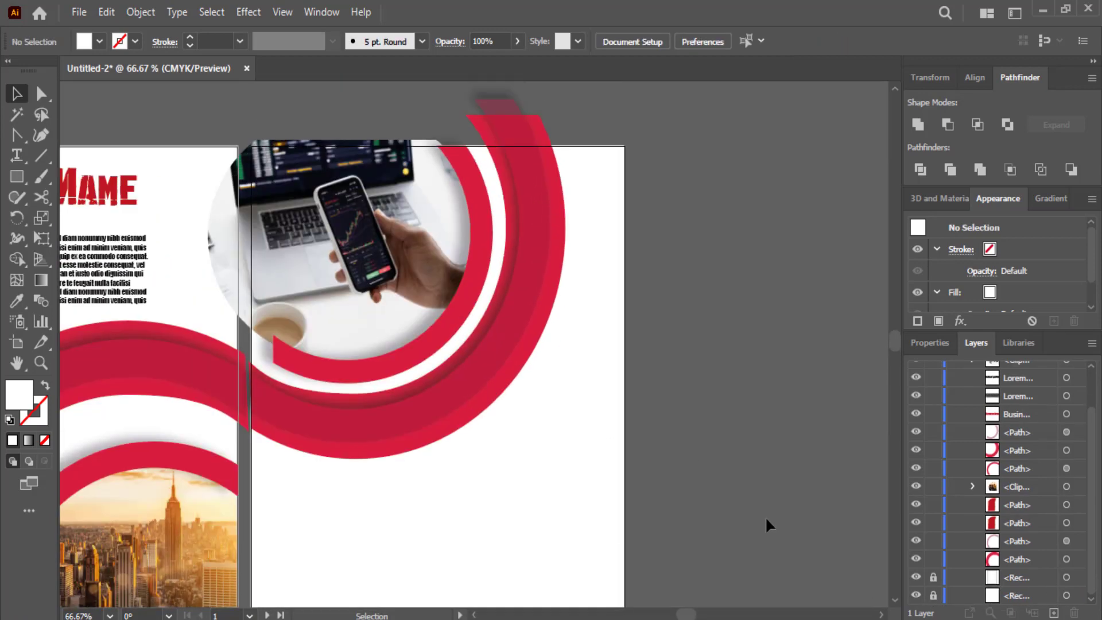
scroll(383, 398, up, 1)
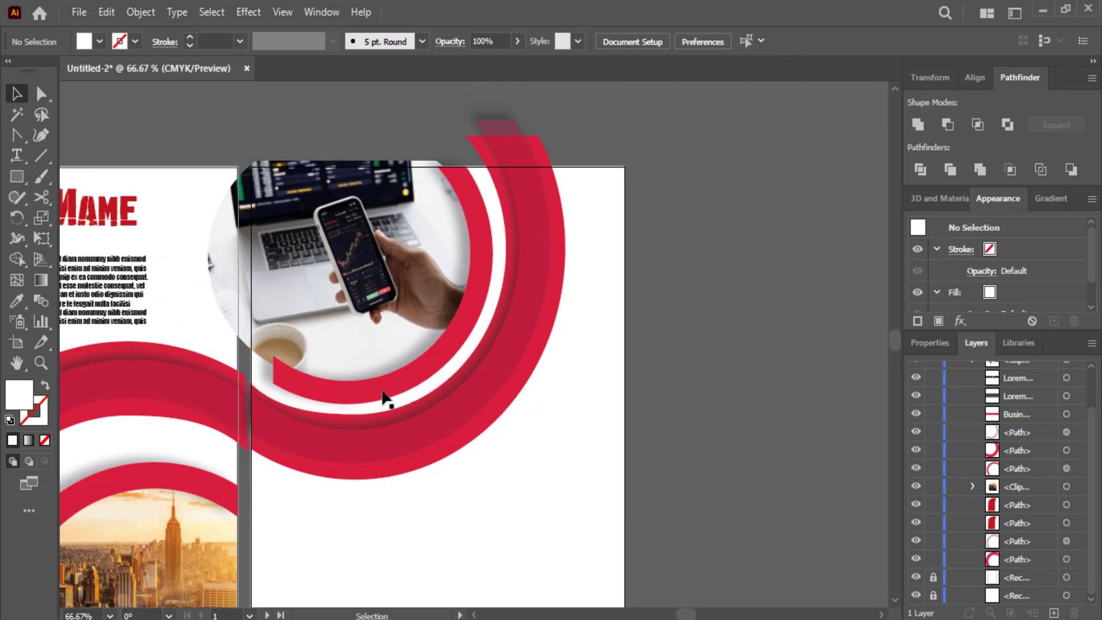
click(379, 392)
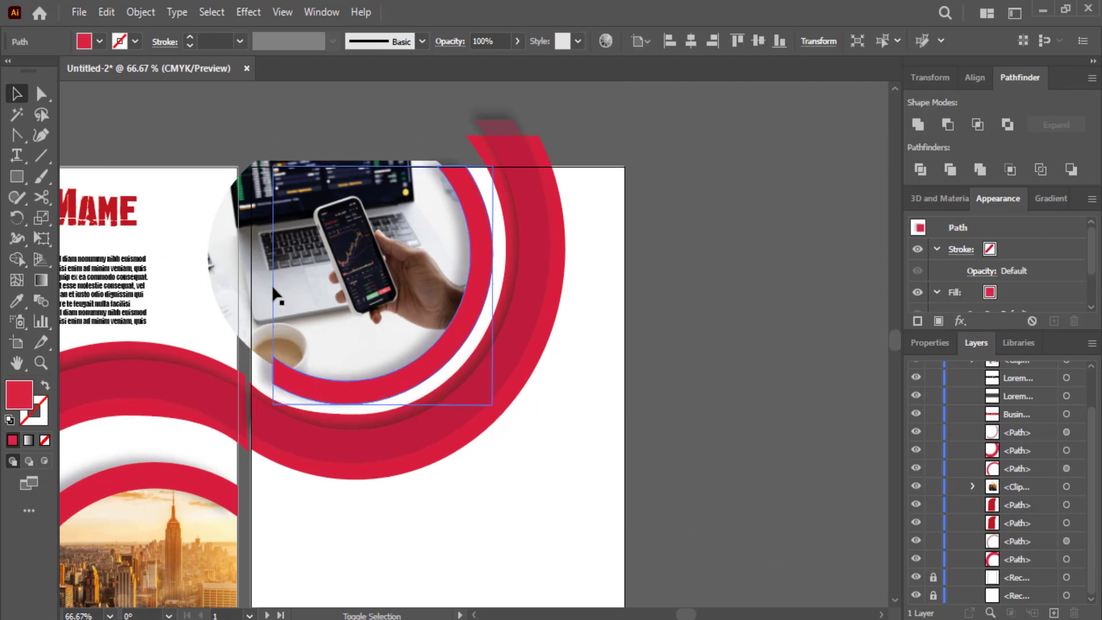
shift+click(297, 298)
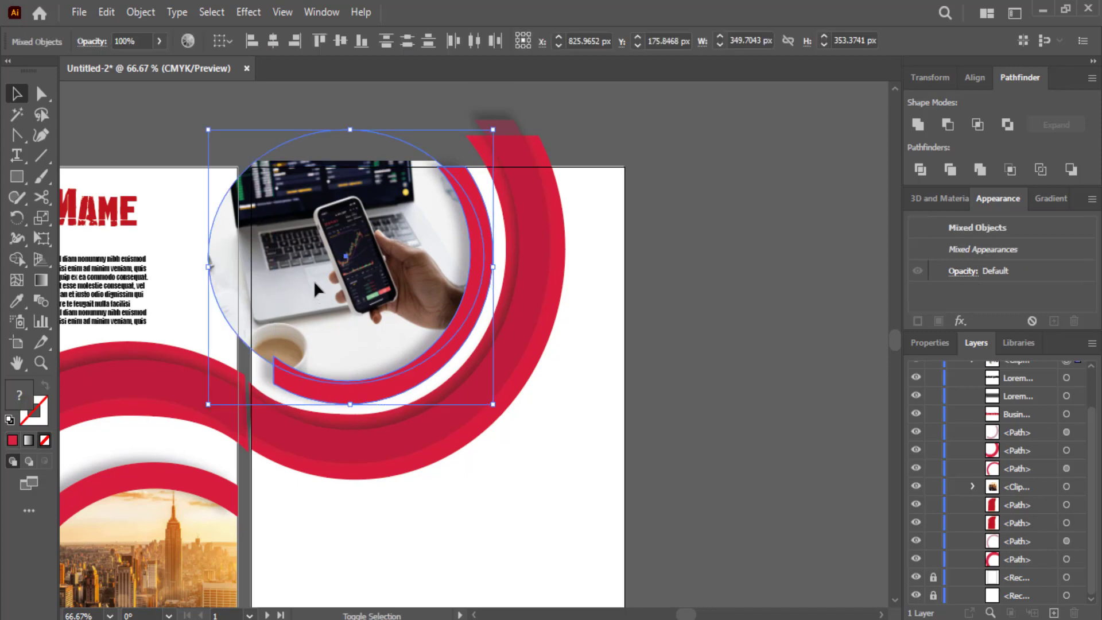
drag(208, 129, 180, 116)
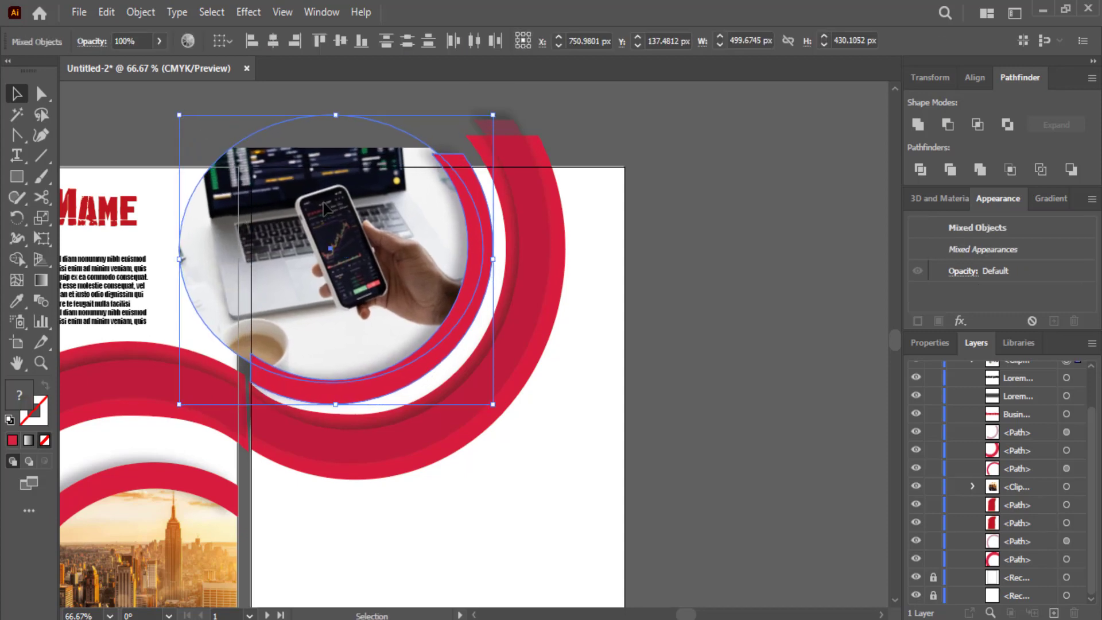
mouse_move(324, 203)
mouse_down()
mouse_move(319, 194)
mouse_move(326, 203)
mouse_up()
click(716, 244)
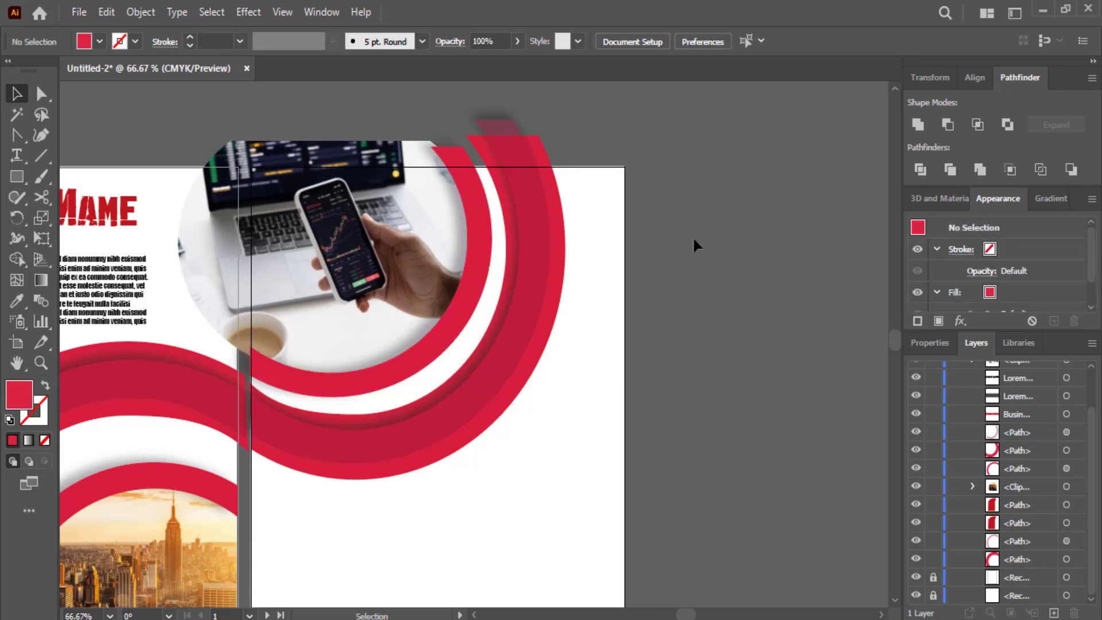
Add a black 31 pt VIP Hala Bold "Lorem ipsvm" heading below page two's rings
scroll(695, 245, down, 3)
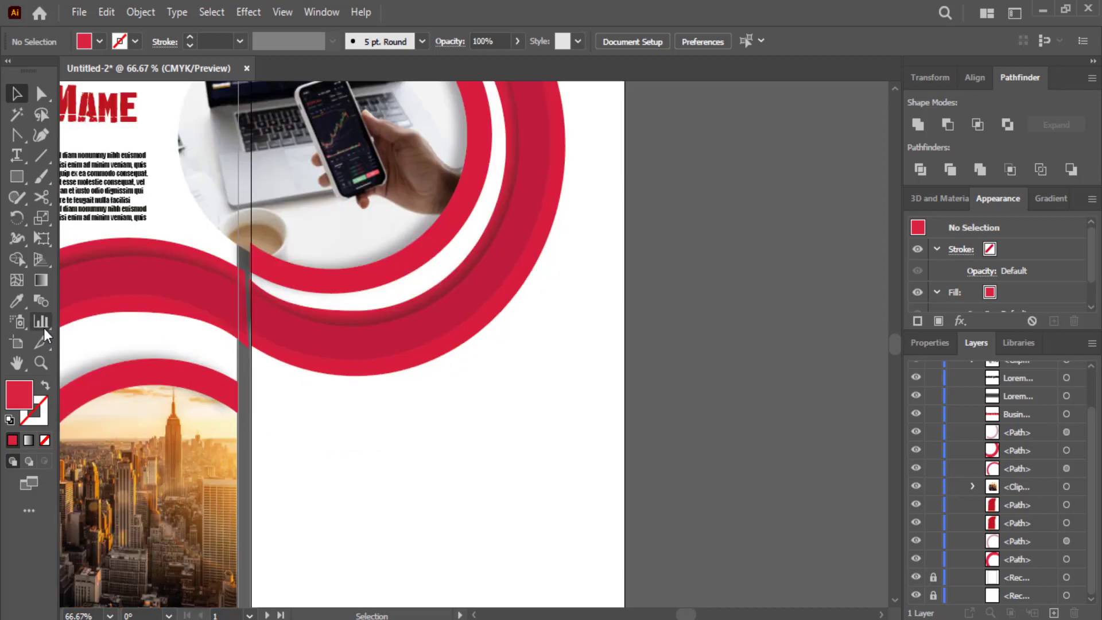
click(16, 155)
click(456, 400)
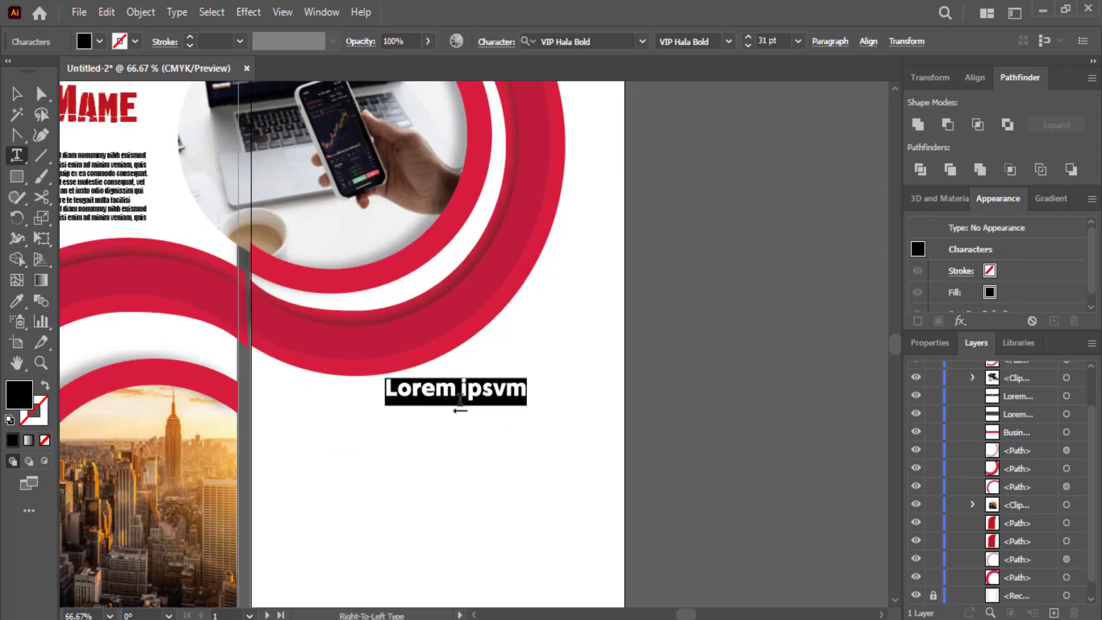
click(17, 94)
double_click(463, 391)
click(525, 391)
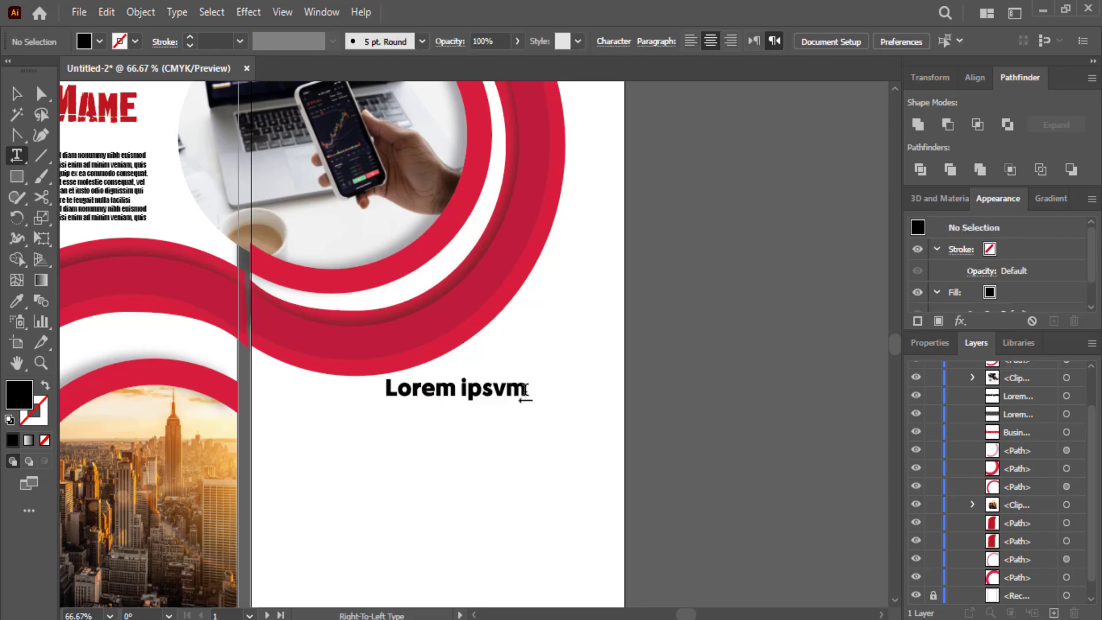
Apply the dark red ring's sampled colour to the word "ipsvm" in the heading
drag(463, 394, 531, 394)
click(17, 301)
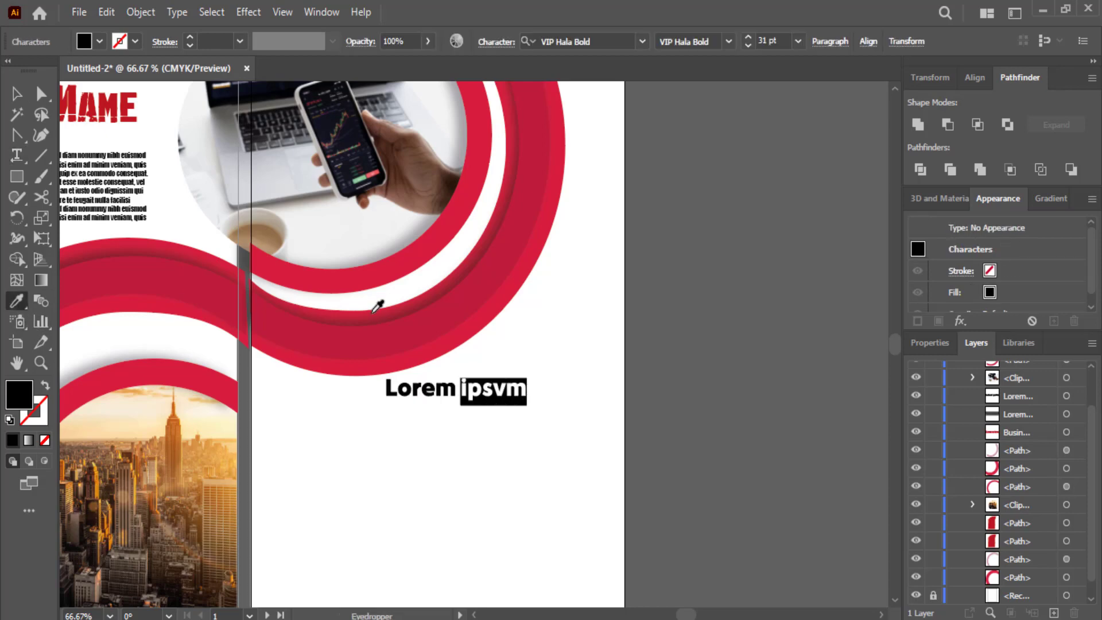
click(376, 311)
Change the fill of the word "ipsvm" to a pinkish red
click(14, 92)
double_click(471, 395)
drag(463, 394, 529, 394)
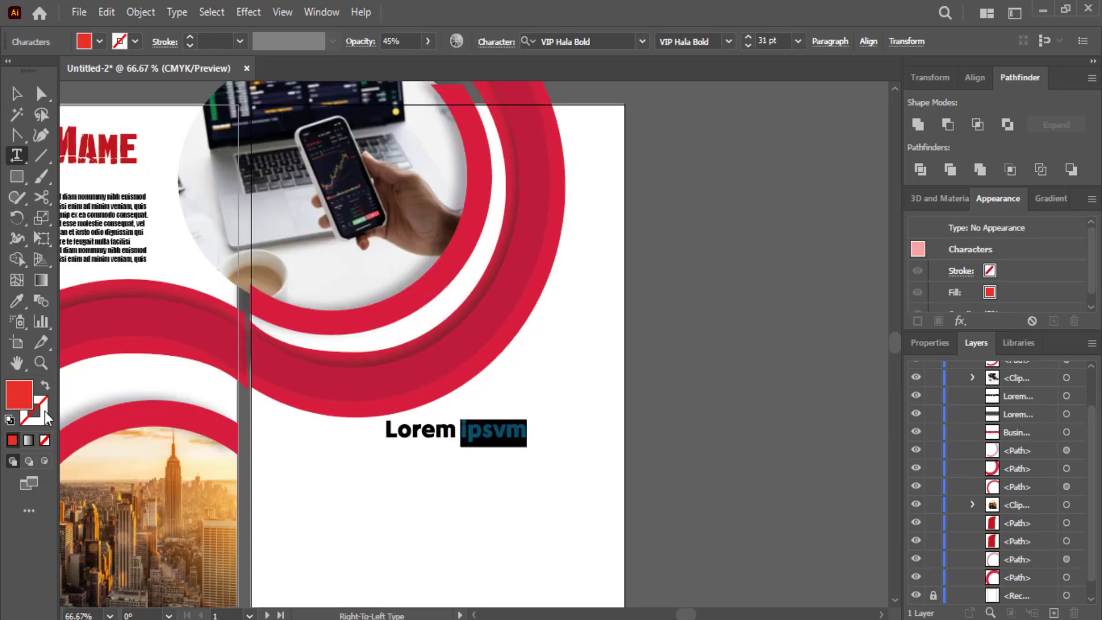
double_click(15, 393)
drag(823, 225, 826, 235)
drag(774, 243, 788, 238)
click(981, 231)
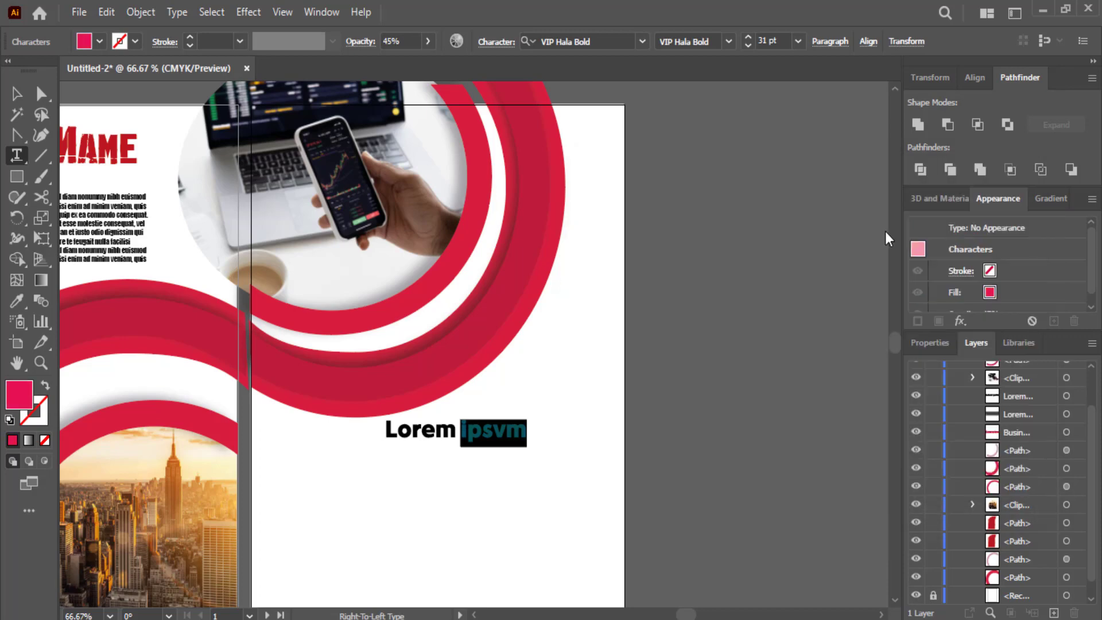
Move the "Lorem ipsvm" heading slightly left and down to centre it under the rings on page two
click(16, 93)
click(648, 261)
scroll(649, 261, down, 3)
drag(560, 351, 410, 409)
drag(439, 375, 423, 385)
Add an area of centred 12 pt placeholder text directly beneath page two's "Lorem ipsvm" heading
scroll(429, 331, down, 4)
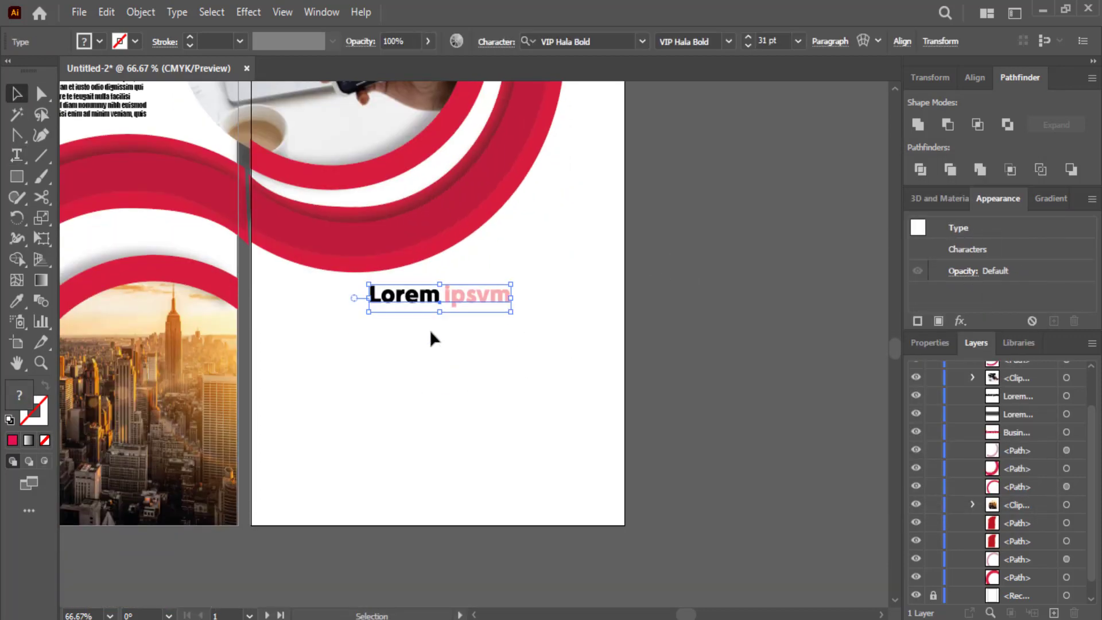
click(20, 158)
drag(594, 314, 273, 382)
click(798, 42)
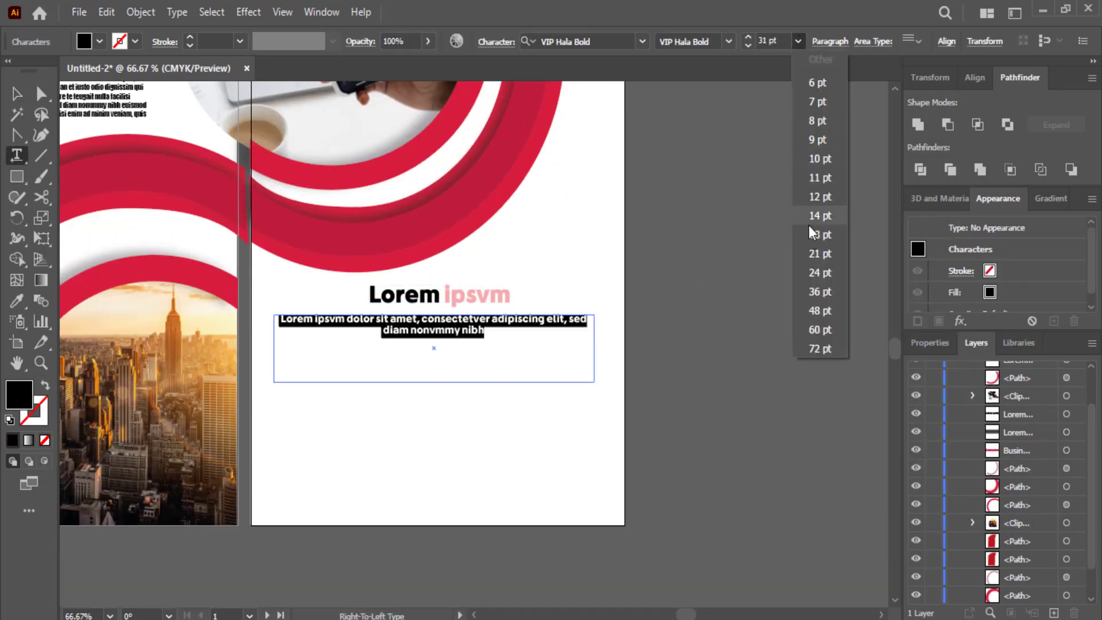
click(816, 196)
click(21, 100)
key(Delete)
key(t)
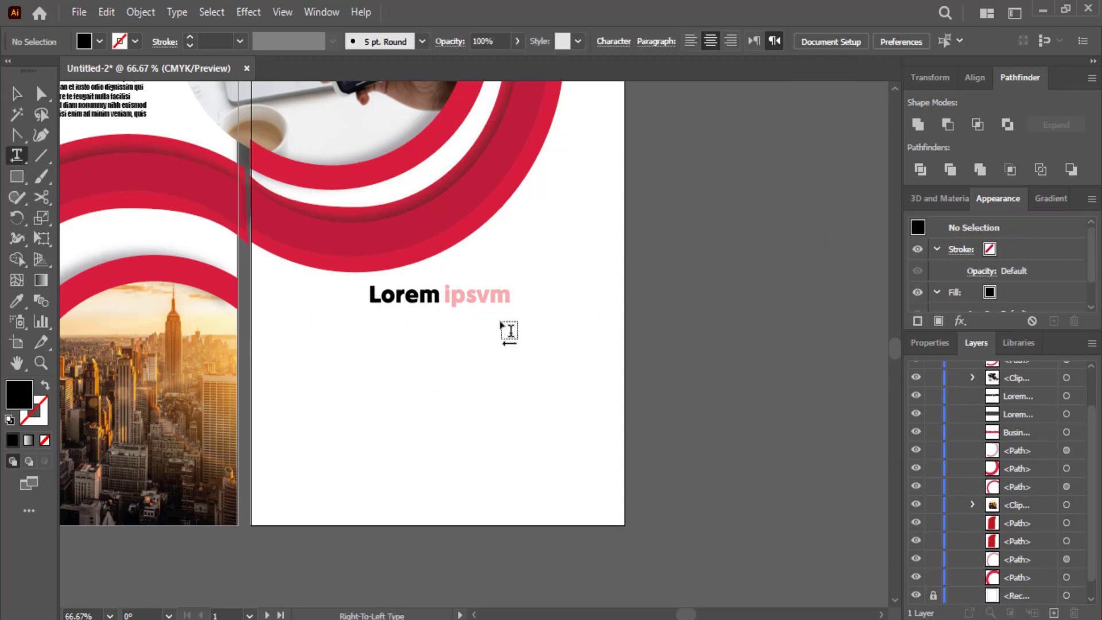
drag(593, 318, 274, 364)
click(18, 94)
drag(403, 345, 401, 339)
Duplicate the heading and its paragraph straight down twice to make three evenly spaced text blocks on page two
drag(603, 279, 356, 380)
key(ctrl+z)
drag(396, 332, 400, 411)
key(ctrl+d)
click(652, 376)
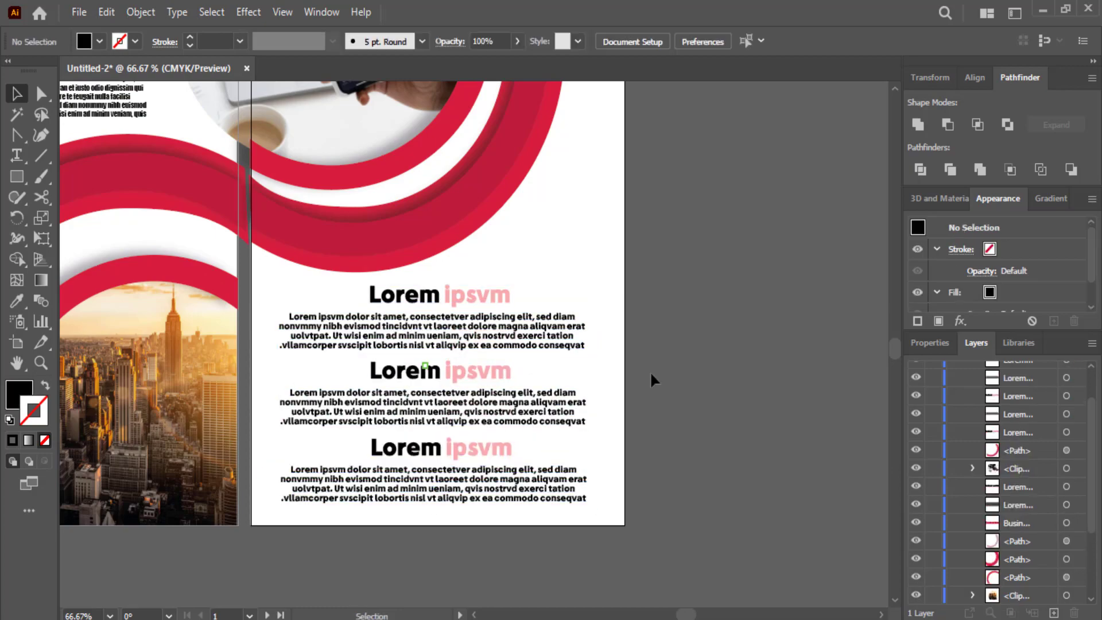
Place the QR code image pngw33ing.com.png at a small size near page two's right edge, above the text blocks
scroll(652, 379, up, 3)
scroll(650, 370, down, 3)
key(ctrl+minus)
key(ctrl+minus)
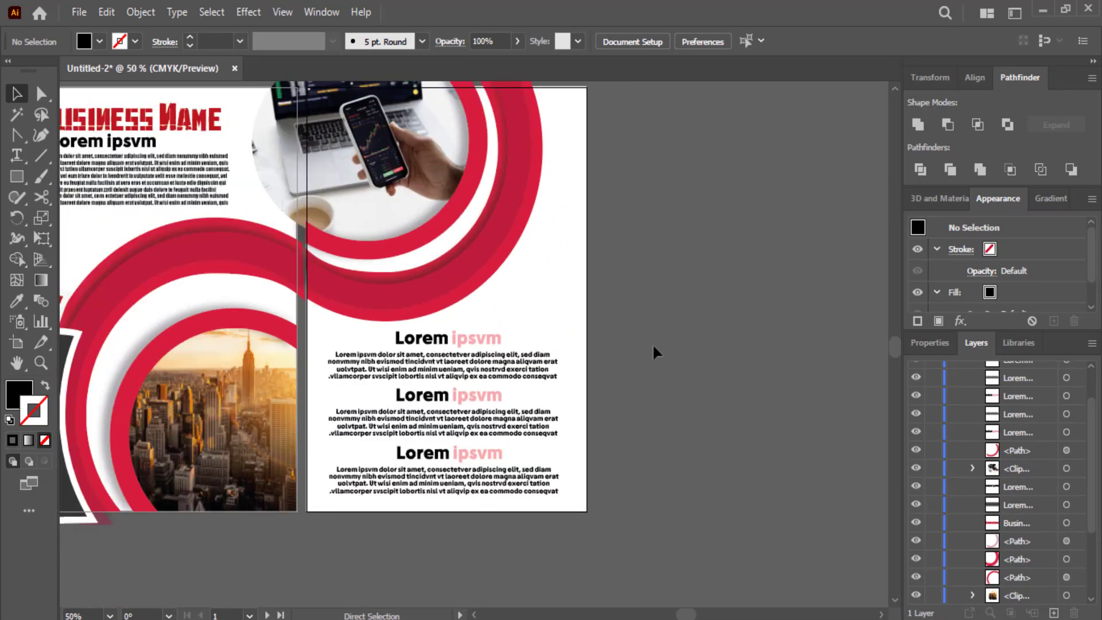
scroll(654, 346, up, 2)
key(ctrl+plus)
click(79, 12)
click(115, 325)
click(519, 176)
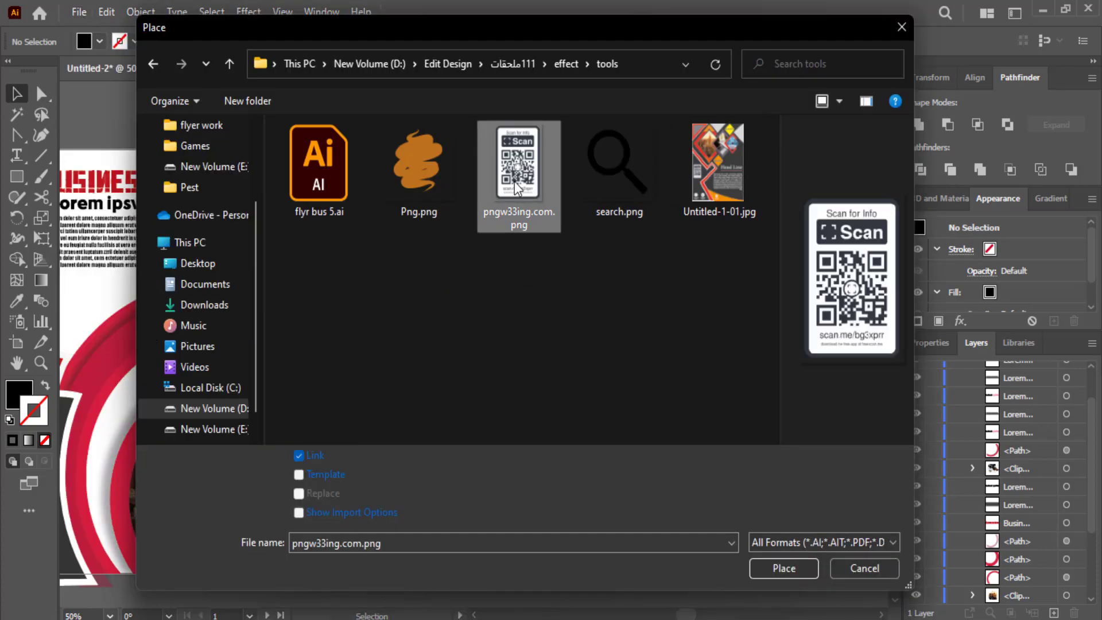
click(785, 569)
drag(528, 309, 535, 384)
drag(542, 356, 554, 362)
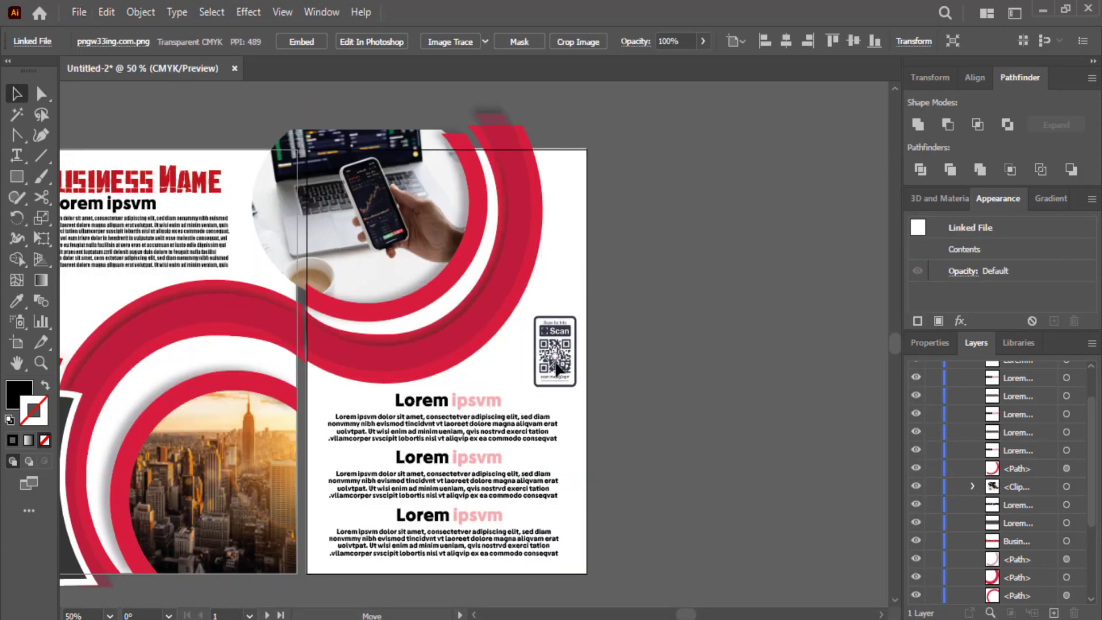
click(639, 353)
Place the red Equinix logo at a small size in page two's upper right corner
click(79, 12)
click(115, 325)
double_click(418, 167)
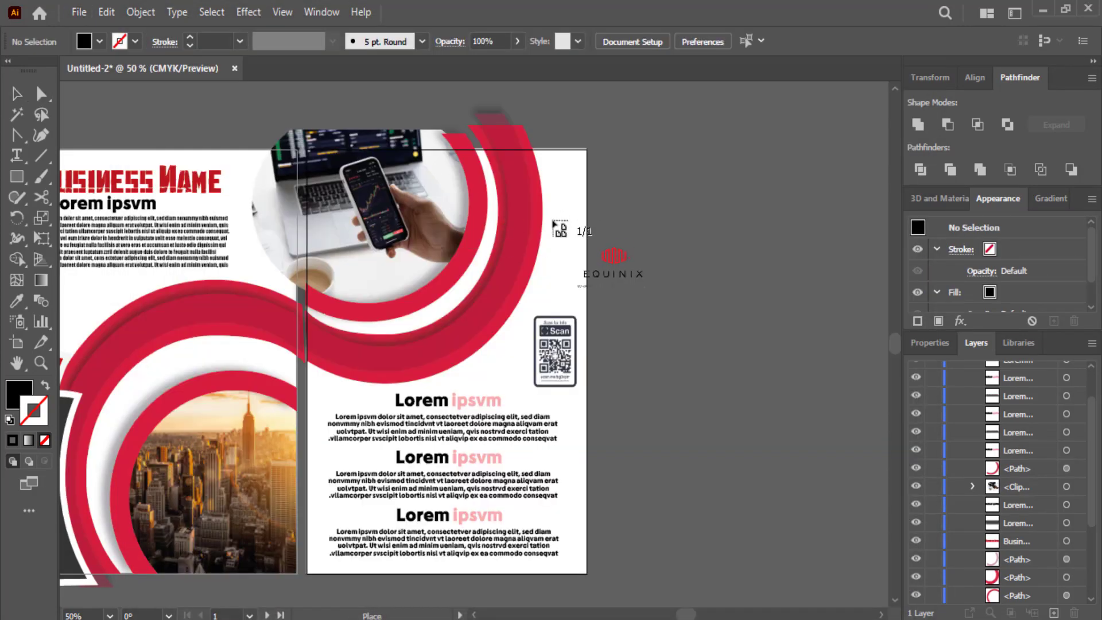
drag(514, 263, 566, 182)
mouse_move(595, 160)
mouse_down()
mouse_move(583, 168)
mouse_move(586, 159)
mouse_up()
click(631, 189)
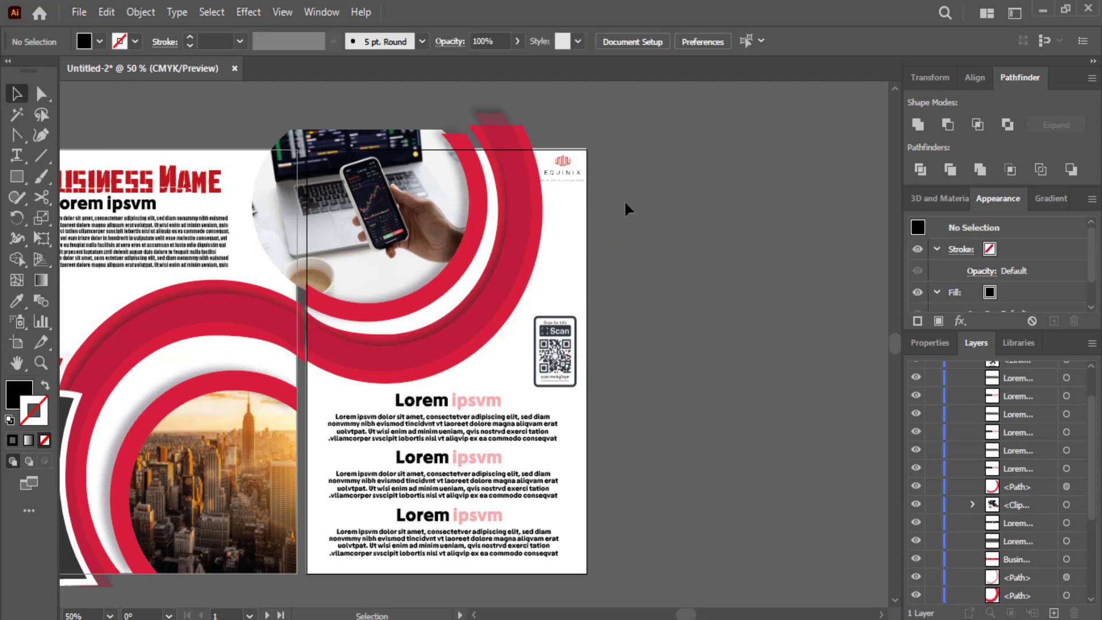
click(568, 172)
click(648, 188)
Place the www browser icon at a small size, move the QR code up and position the icon directly beneath it
click(79, 12)
click(129, 325)
scroll(335, 241, down, 5)
double_click(590, 357)
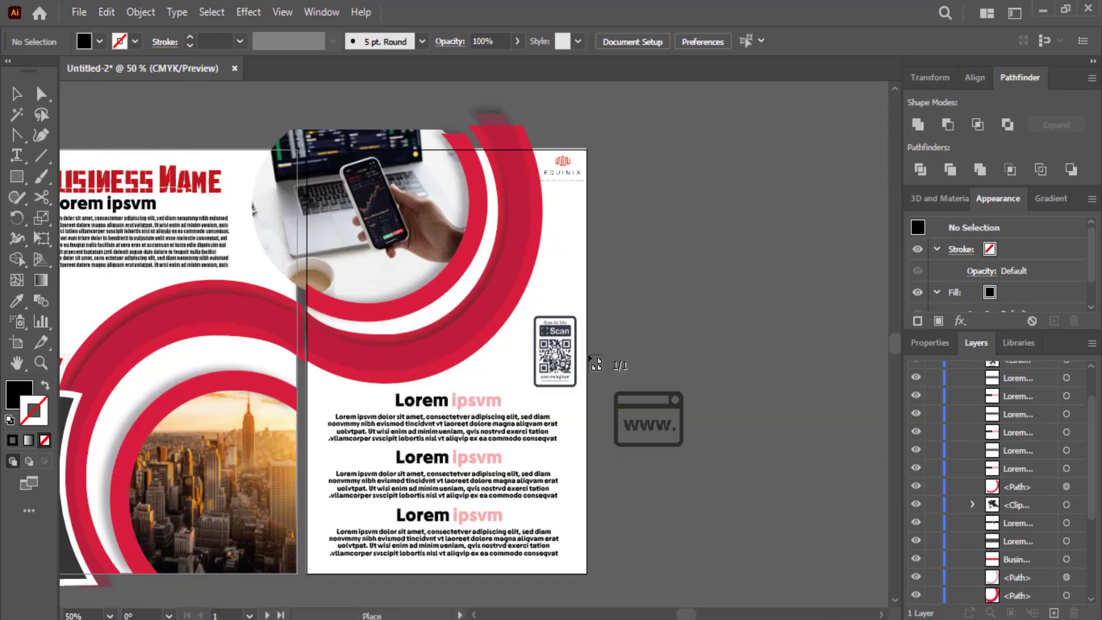
drag(550, 191, 513, 299)
click(630, 280)
drag(554, 359, 559, 314)
drag(510, 307, 563, 364)
click(610, 359)
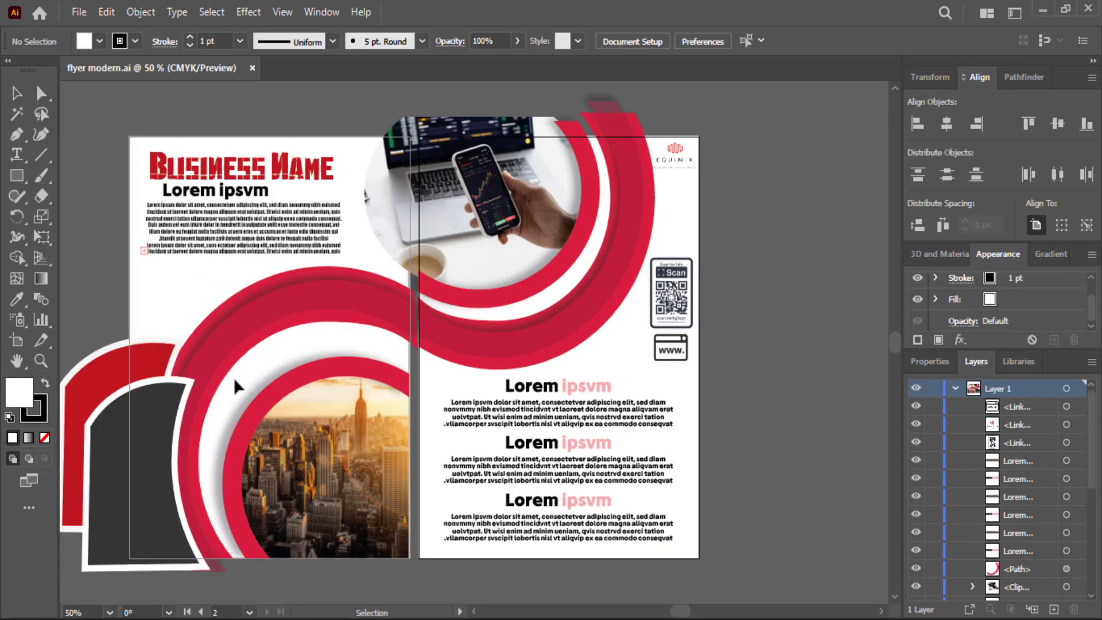
Copy page one's large red ring and paste the copy behind it
click(231, 371)
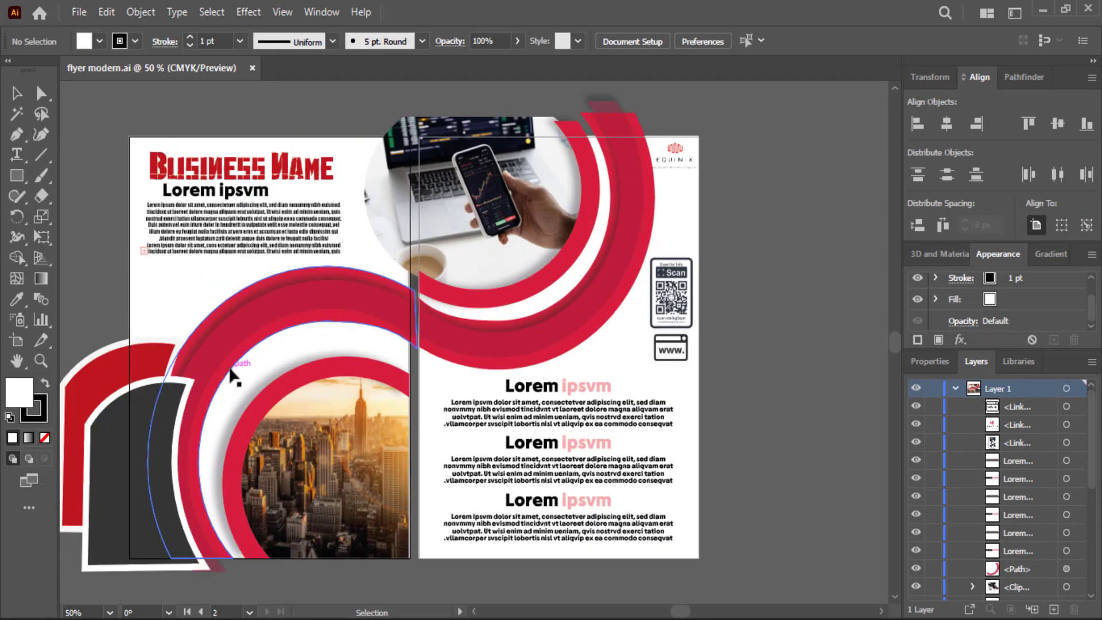
click(231, 370)
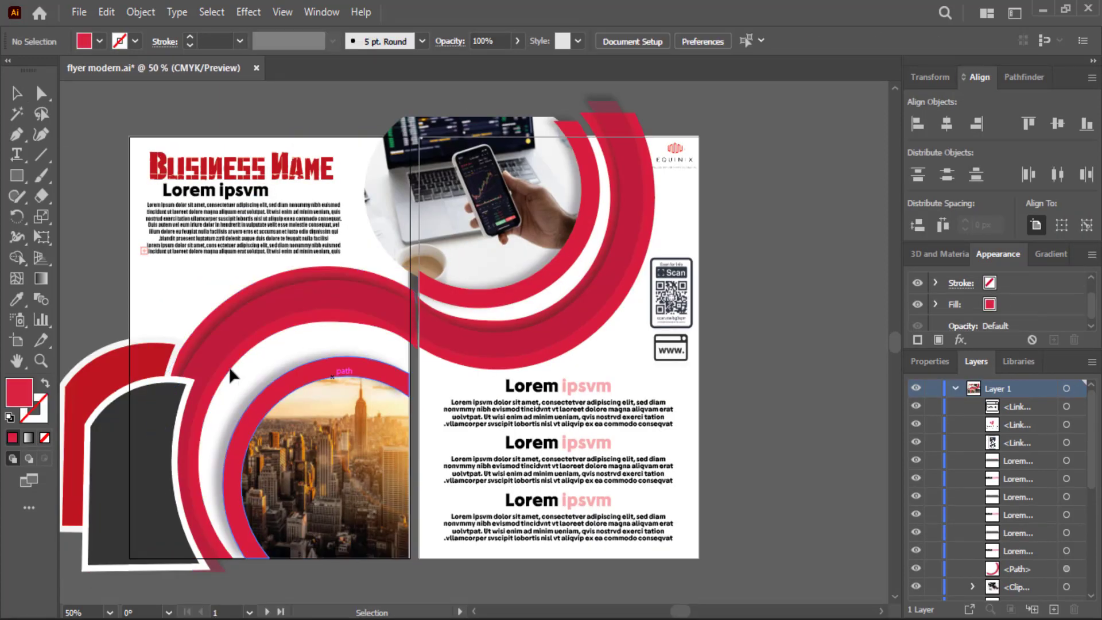
click(293, 325)
click(106, 12)
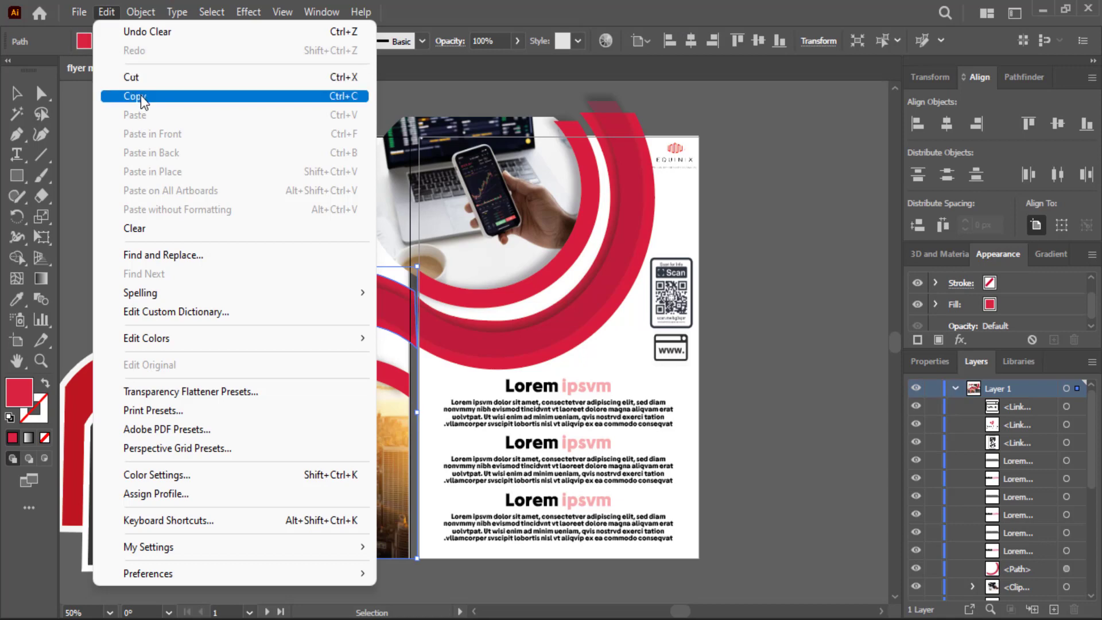
click(138, 96)
click(105, 12)
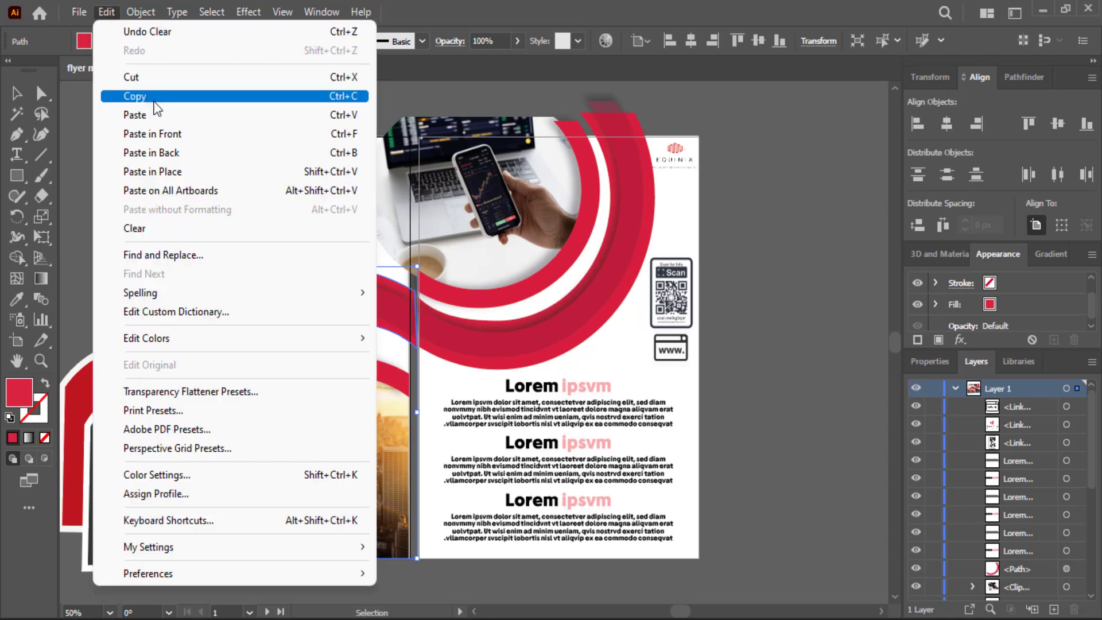
click(180, 154)
Nudge the ring copy slightly to the right and fill it with black
key(Right)
key(Right)
key(Right)
key(Right)
key(Right)
key(Right)
key(Right)
key(Right)
key(Right)
key(Right)
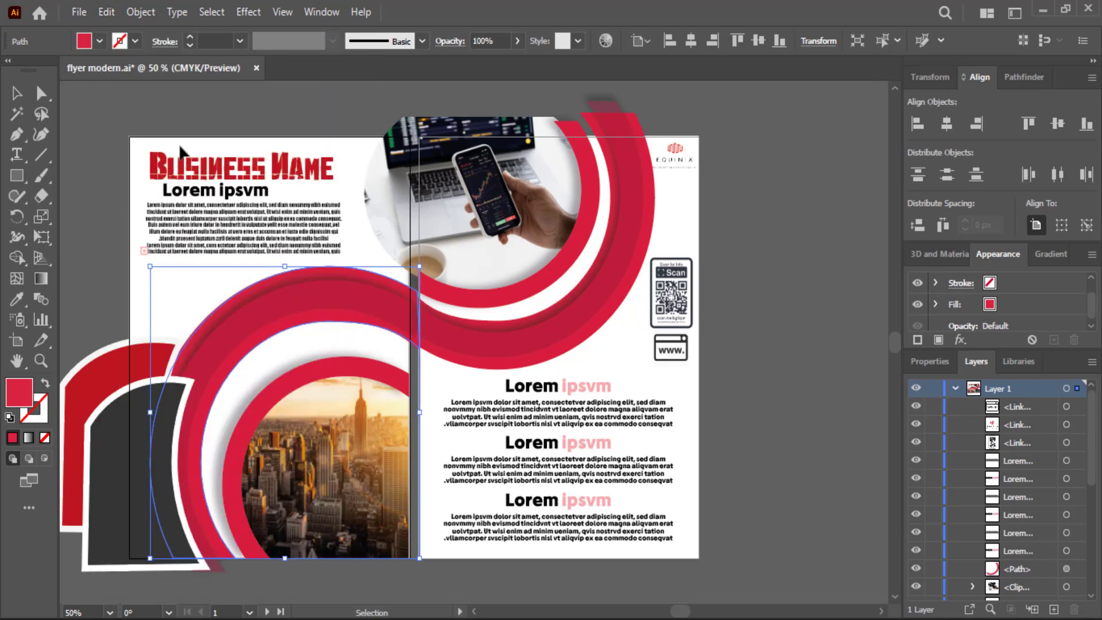
key(Right)
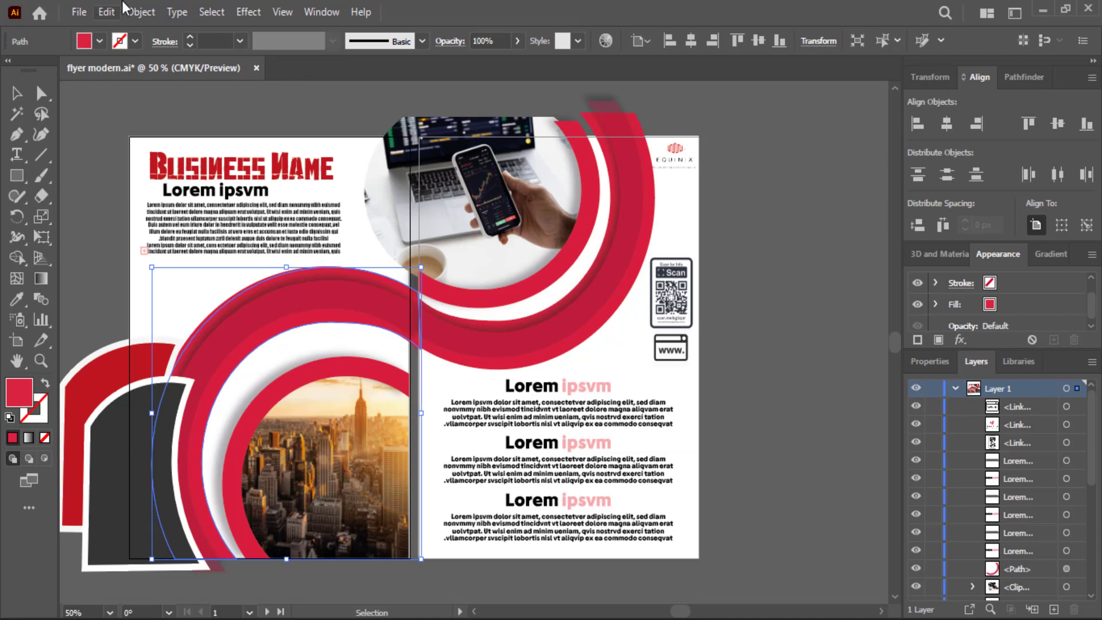
click(100, 42)
click(21, 120)
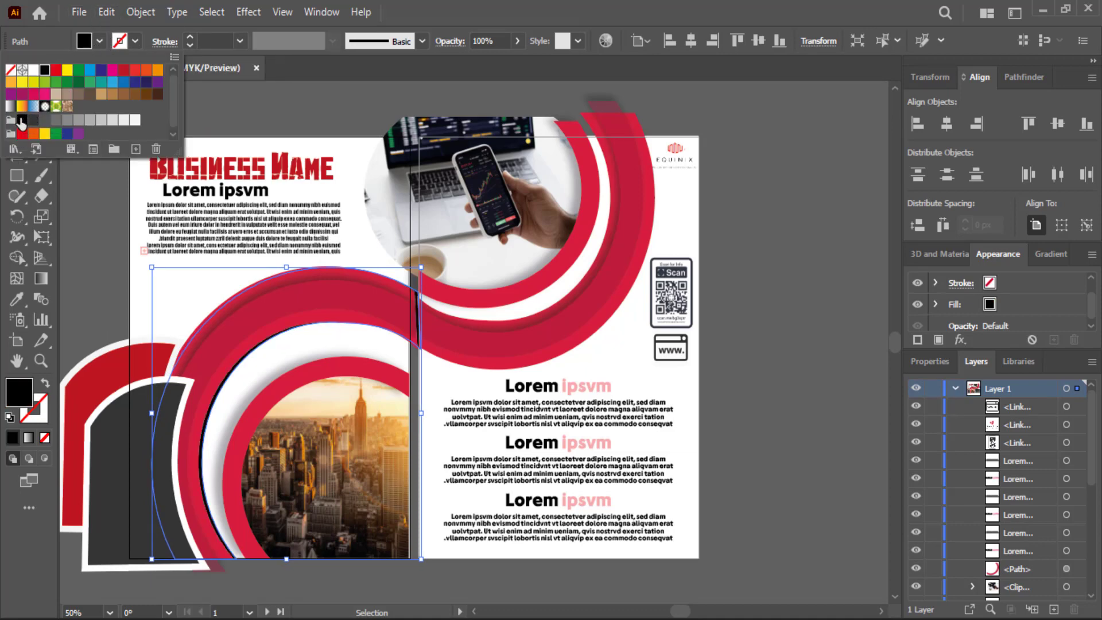
Nudge the black ring copy slightly further right and down behind page one's large red ring
key(Escape)
key(Right)
key(Right)
key(Right)
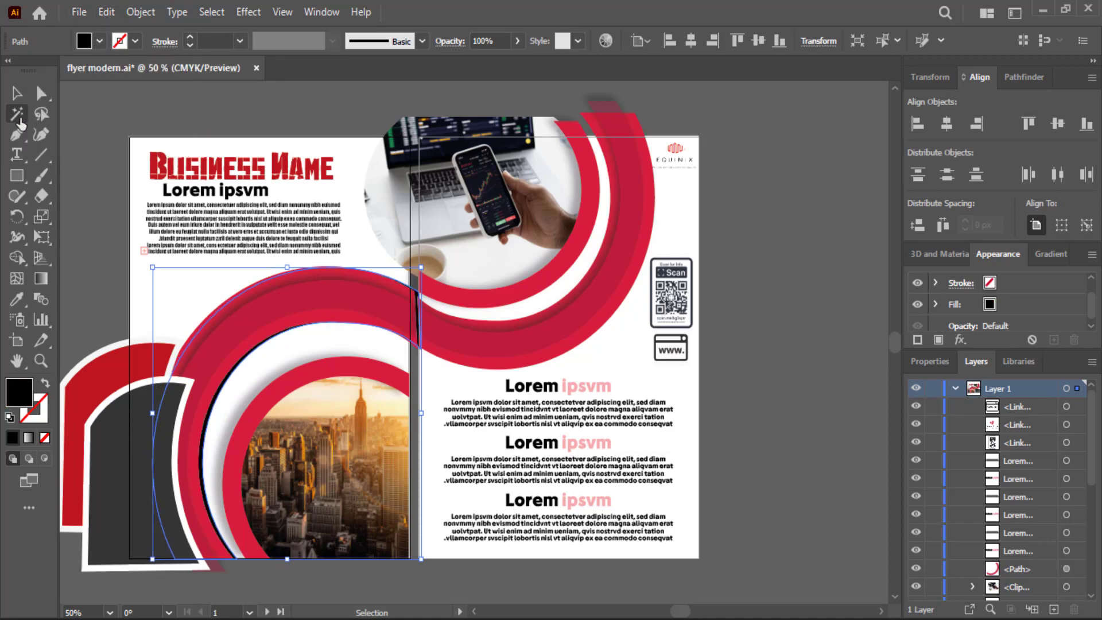
key(Down)
key(Down)
key(Down)
key(Down)
key(Down)
key(Down)
key(Down)
key(Down)
key(Down)
key(Down)
key(Right)
key(Right)
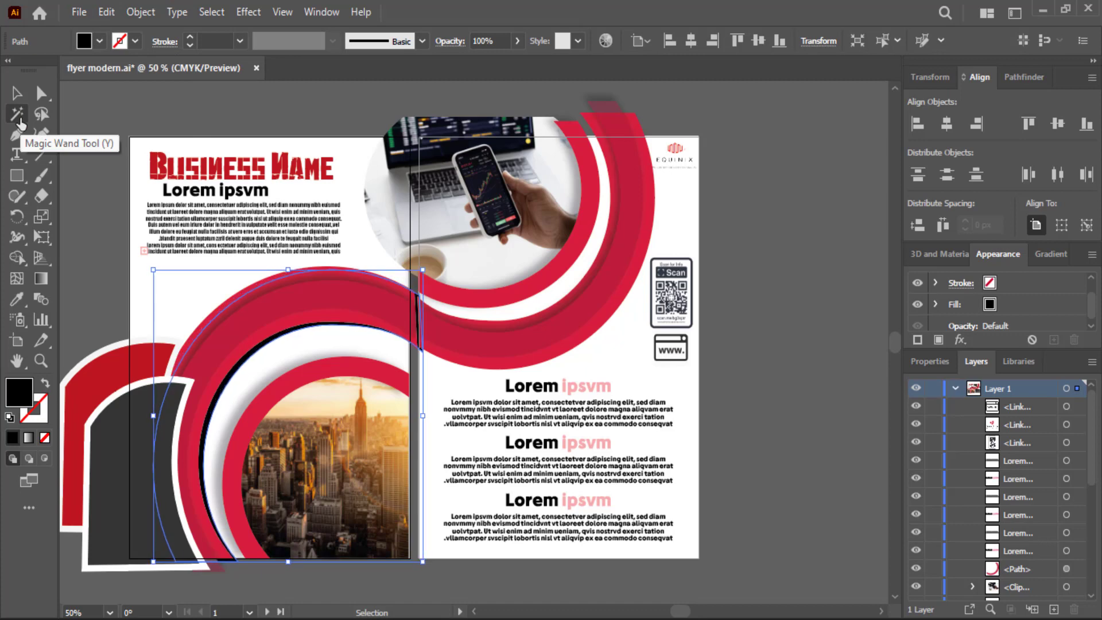
key(Down)
key(Down)
key(Down)
key(Down)
Move the anchor point at the black ring's lower right end slightly downward
click(41, 94)
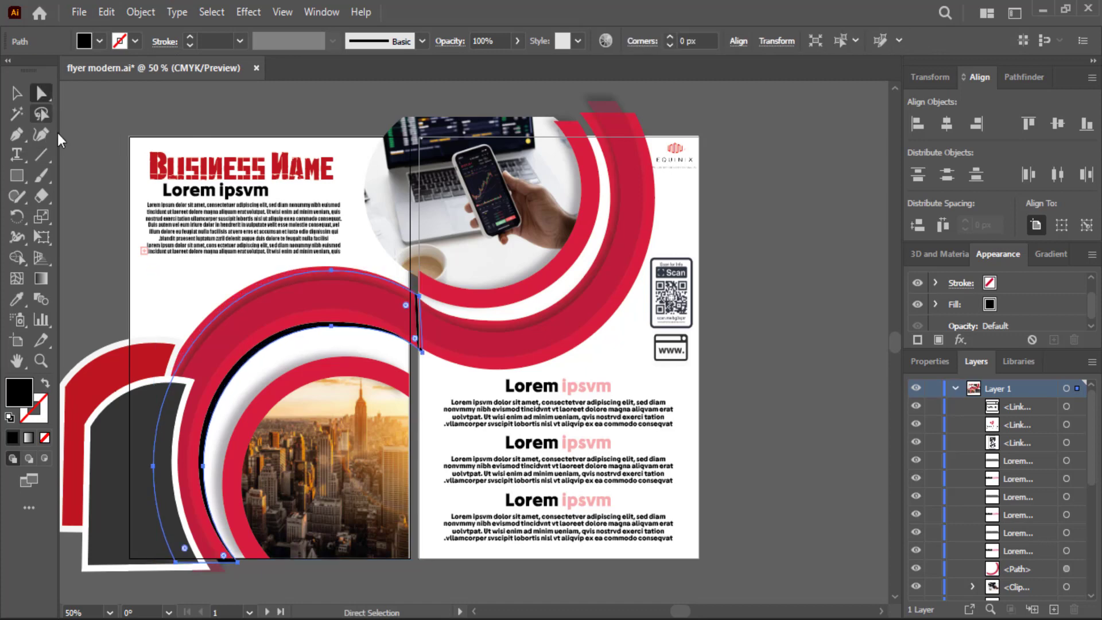
drag(424, 356, 421, 358)
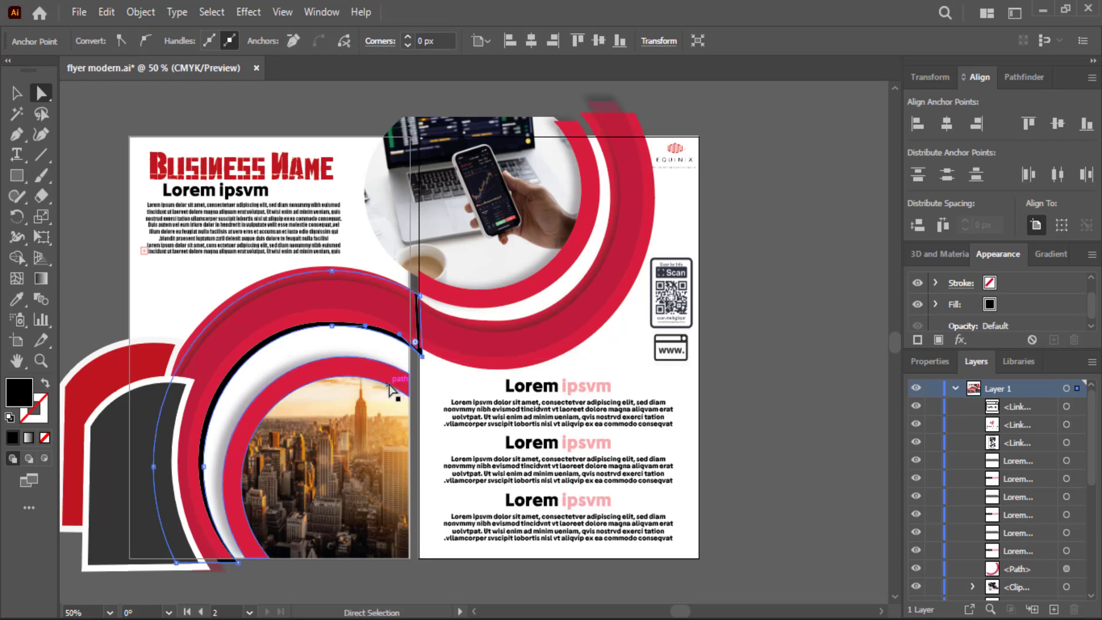
key(v)
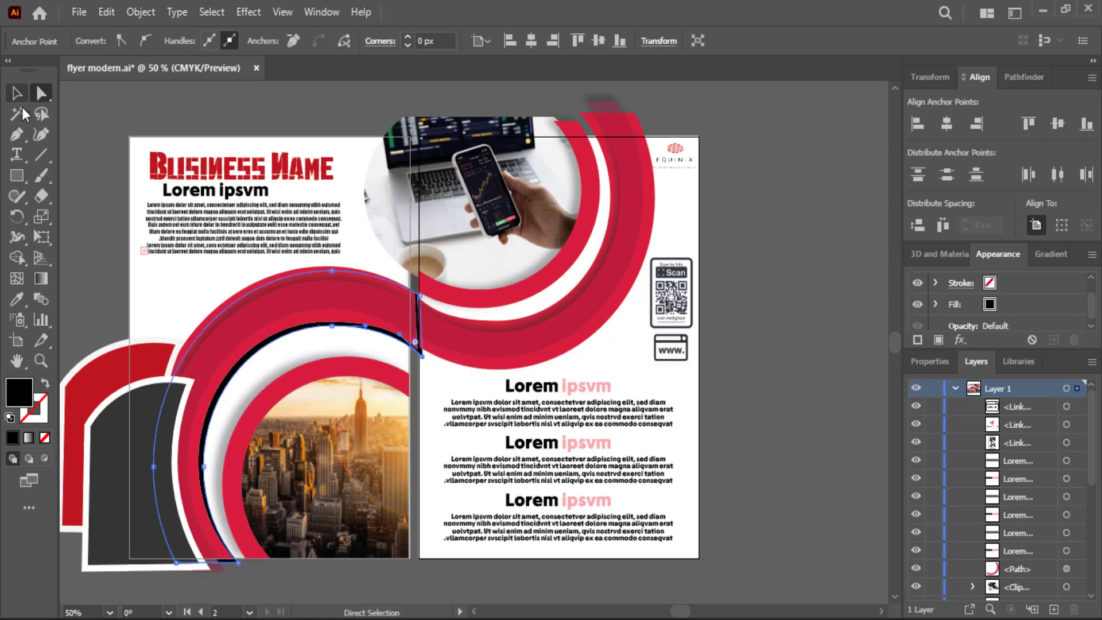
click(103, 163)
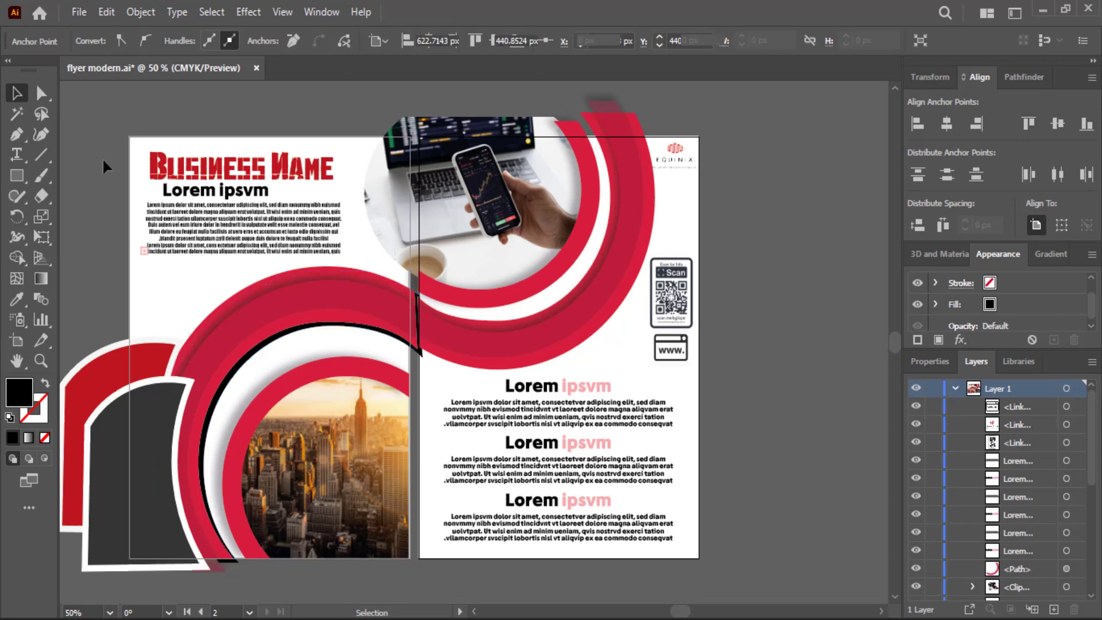
Copy the black ring on page one and paste the copy behind it
click(230, 389)
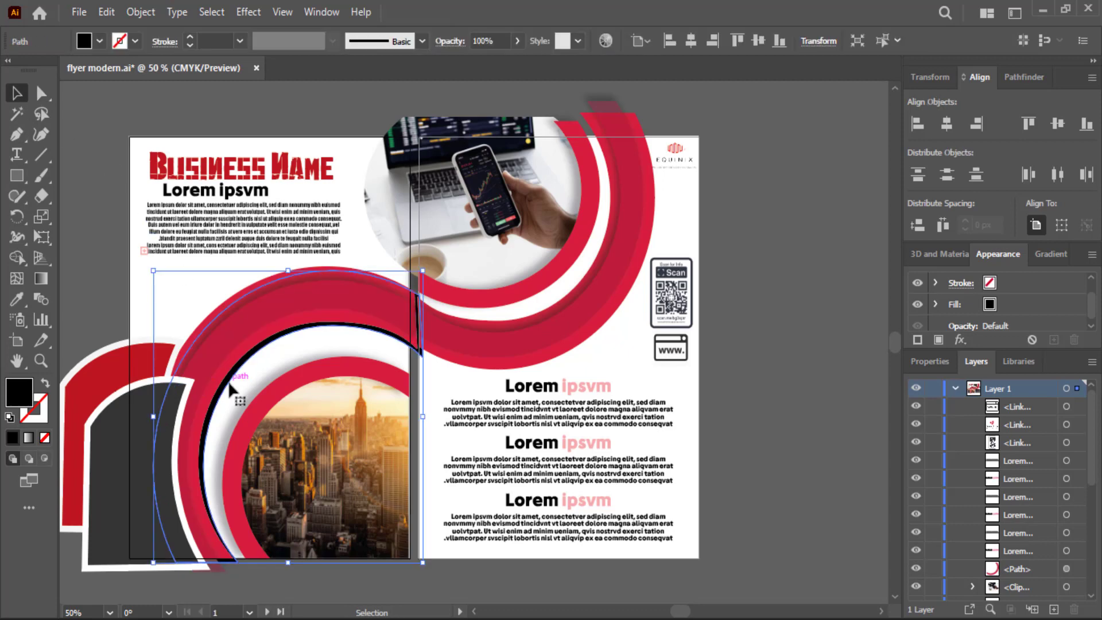
click(106, 12)
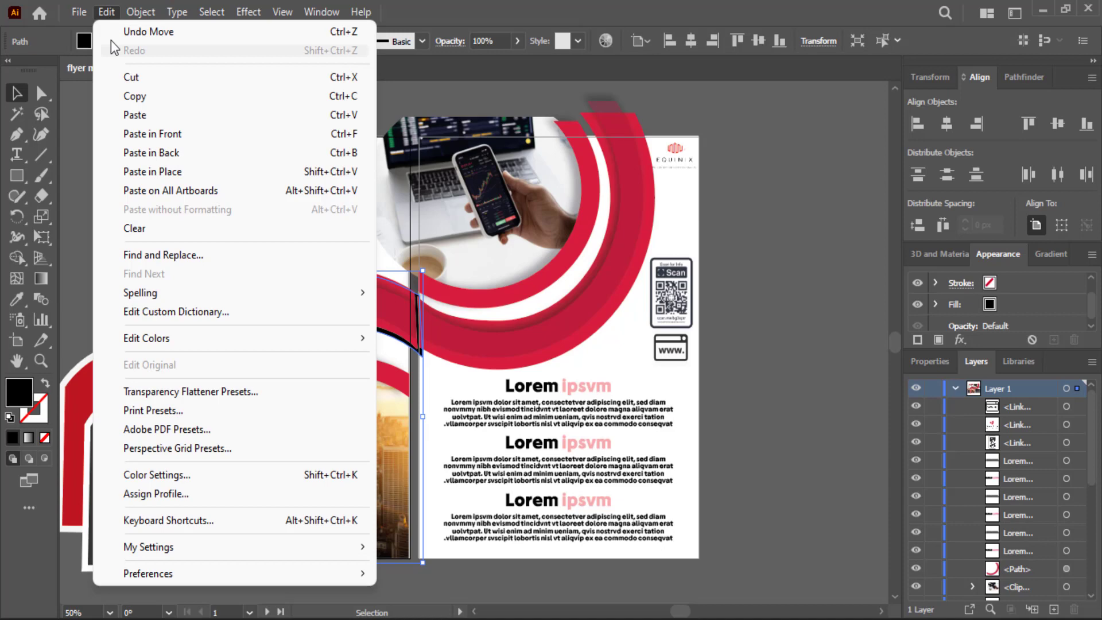
click(139, 96)
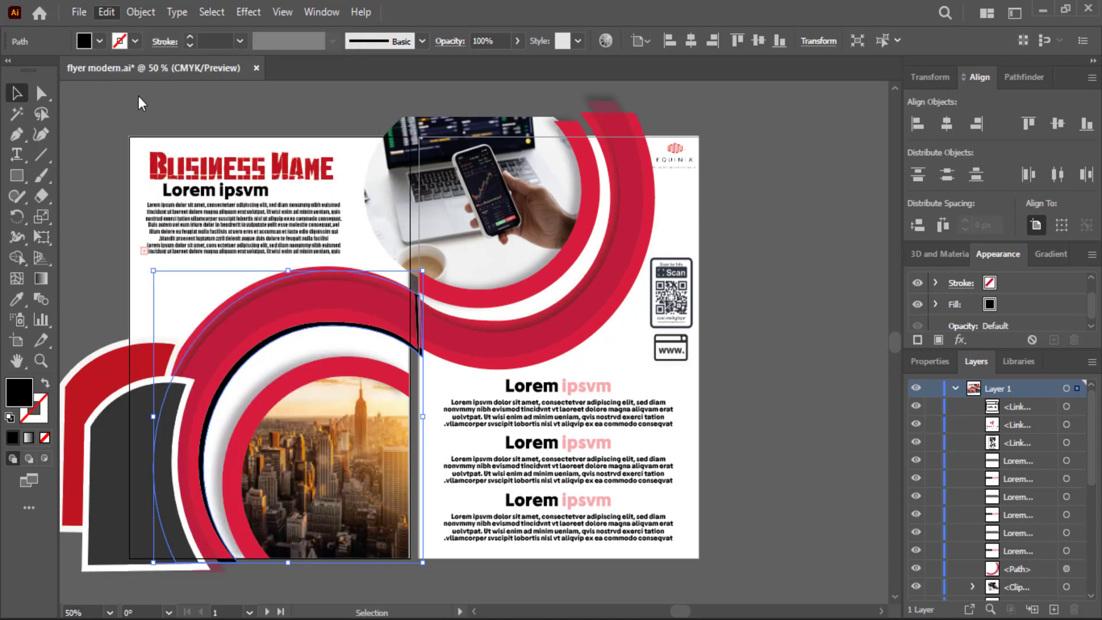
click(100, 12)
mouse_move(107, 12)
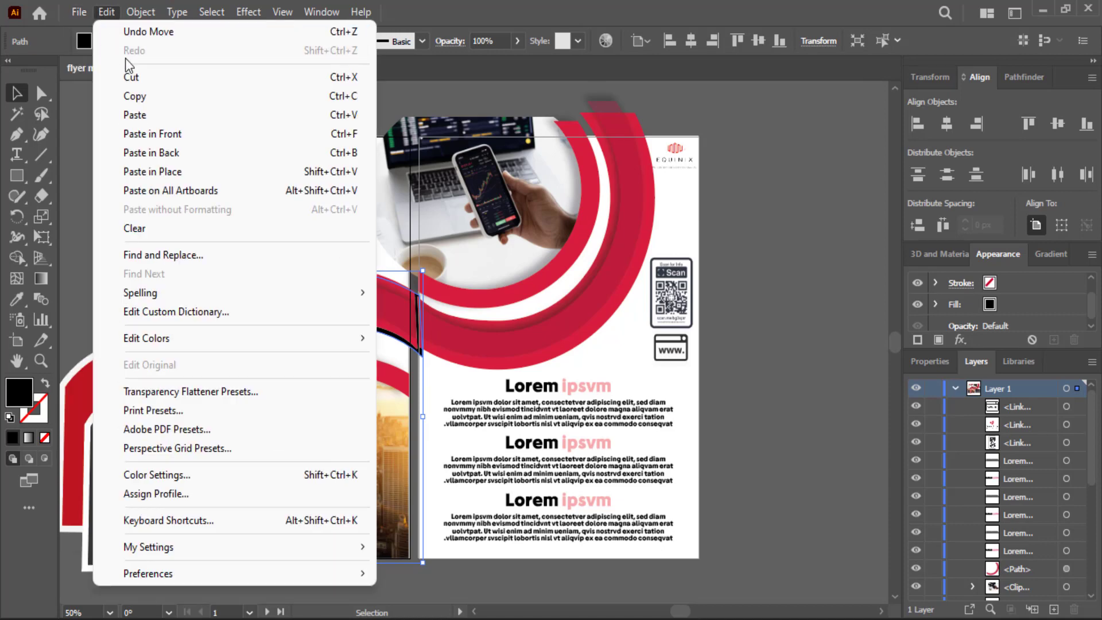
click(172, 171)
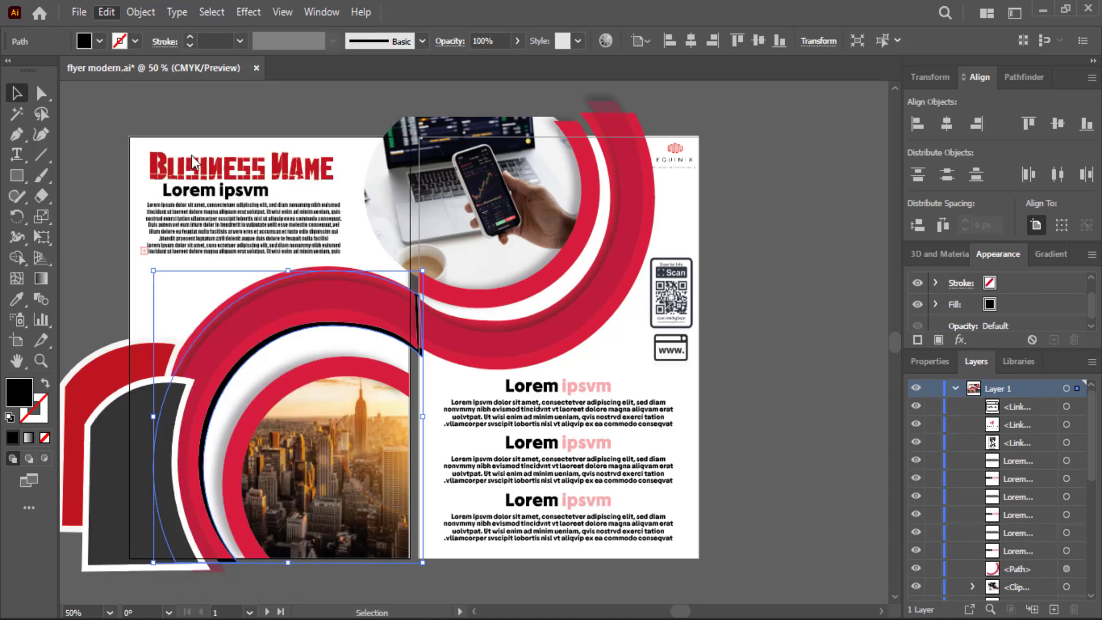
Nudge the new ring copy to the right and slightly down, and fill it with white
key(Right)
key(Right)
key(Right)
key(Right)
key(Right)
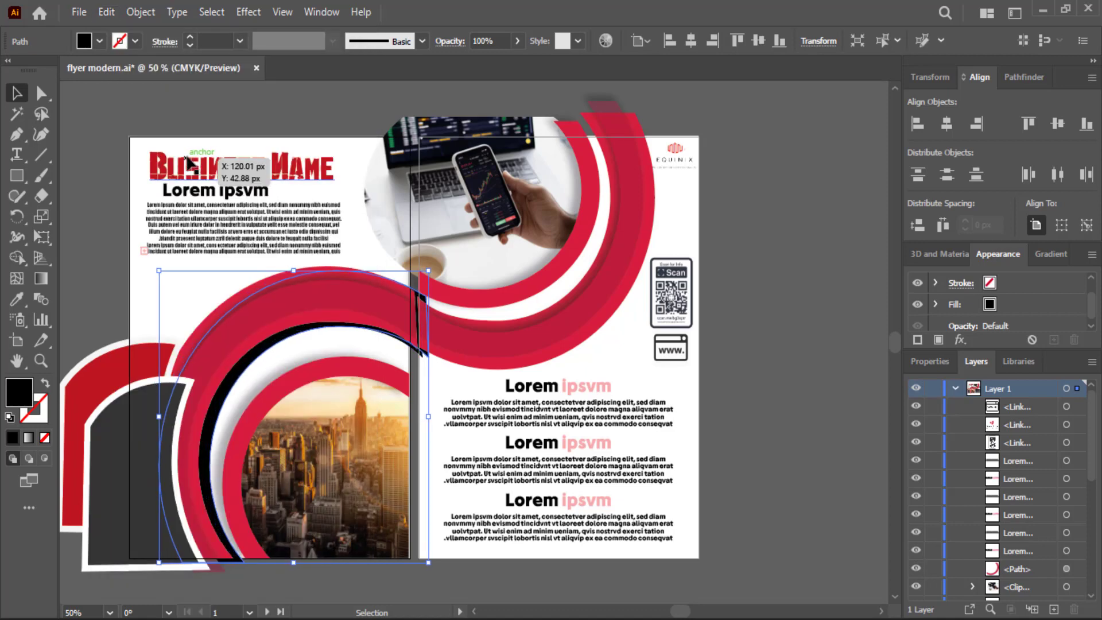
key(Down)
key(Down)
key(Down)
key(Down)
key(Down)
key(Down)
key(Down)
key(Down)
key(Down)
key(Down)
key(Right)
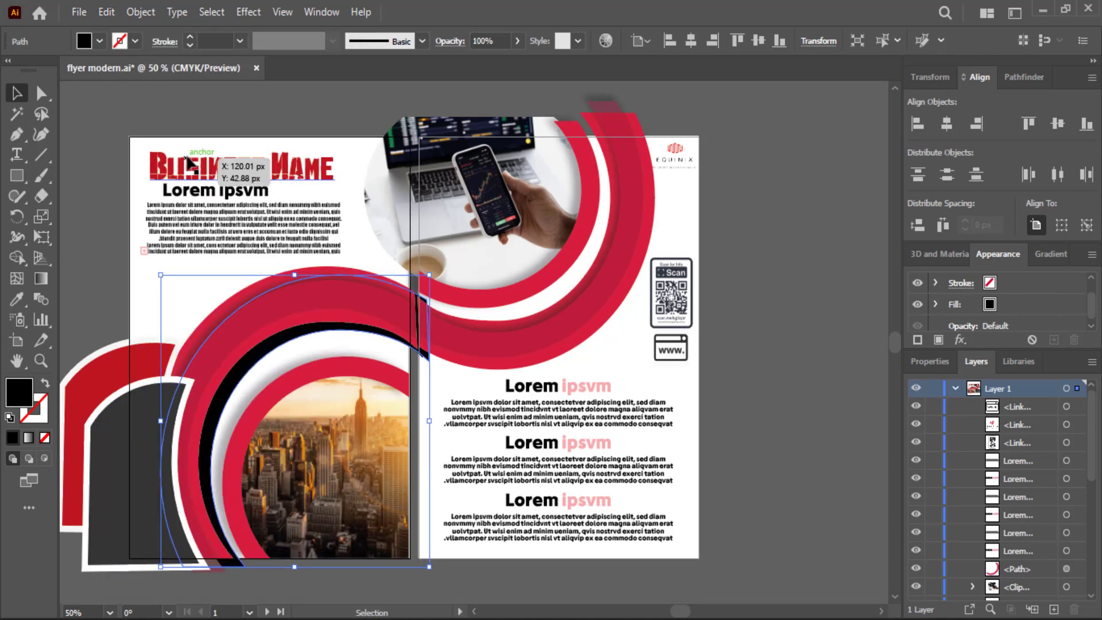
key(Down)
key(Down)
key(Right)
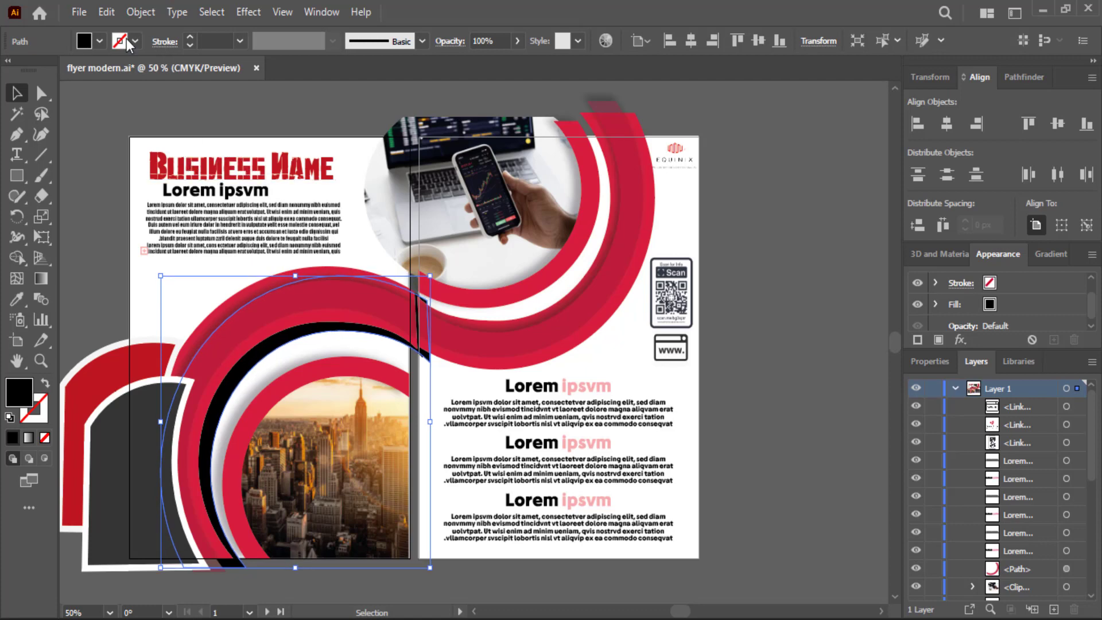
click(97, 42)
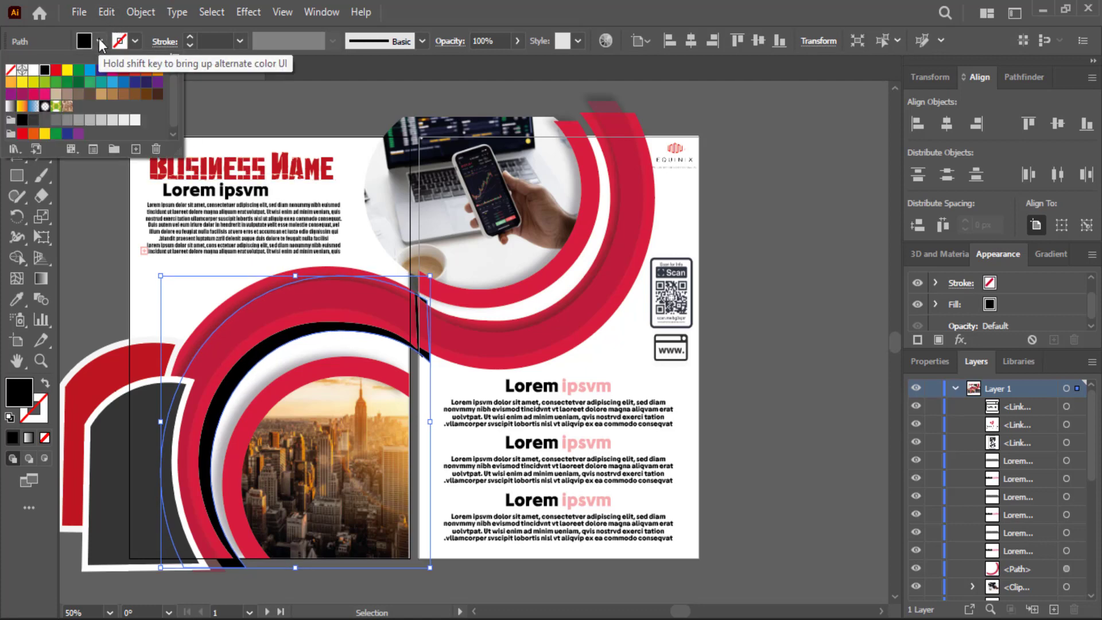
click(33, 71)
click(77, 212)
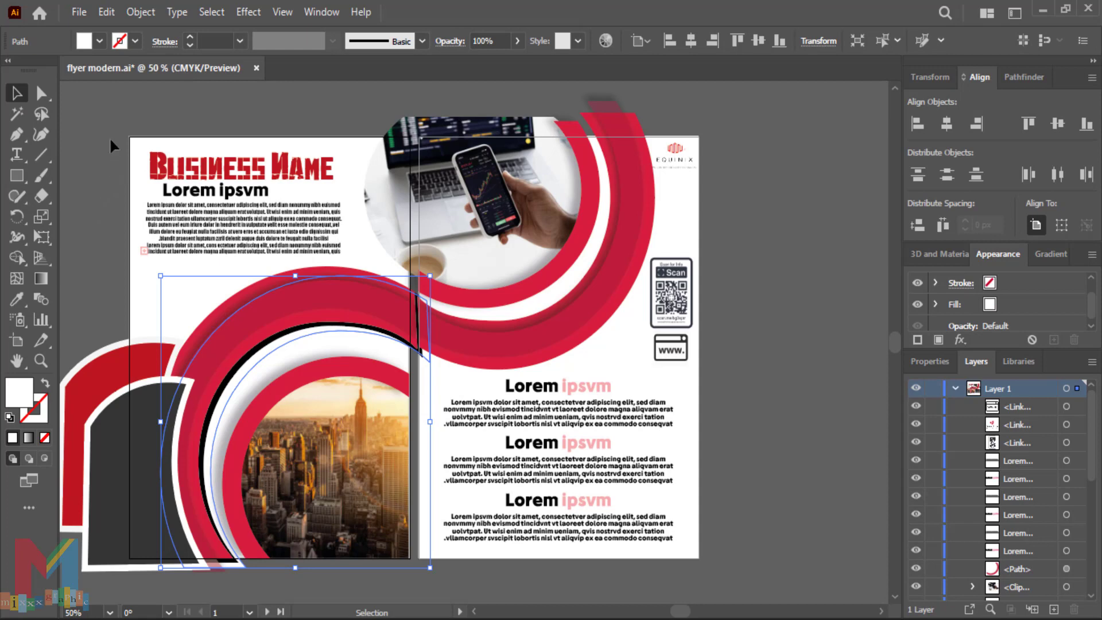
Copy the white ring, paste the copy behind it and nudge it slightly to the right
click(106, 12)
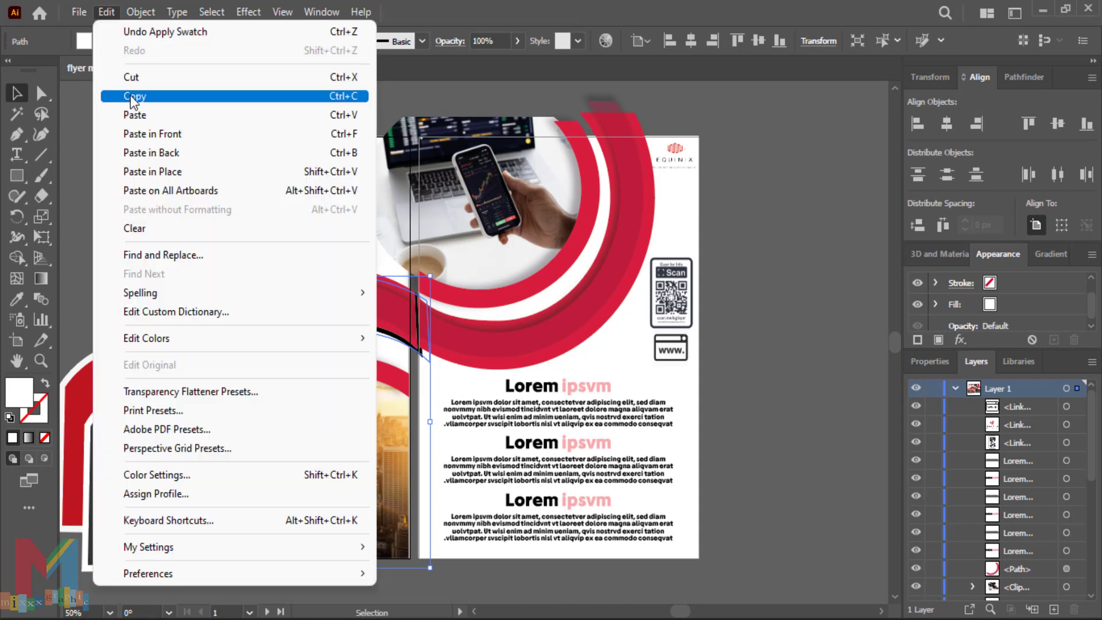
click(133, 97)
click(106, 12)
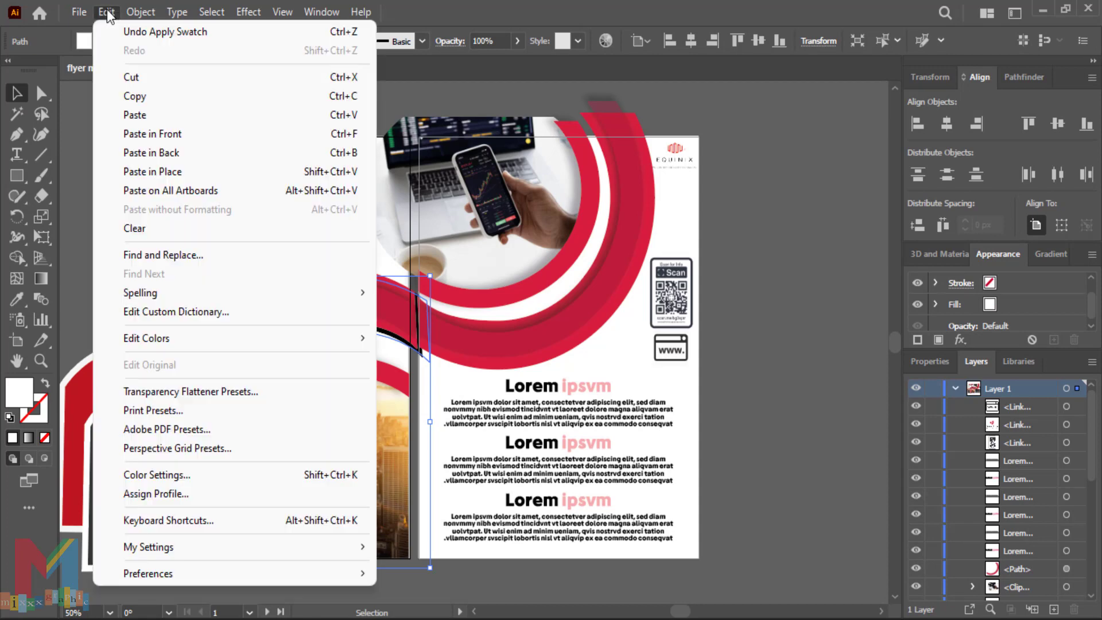
click(195, 151)
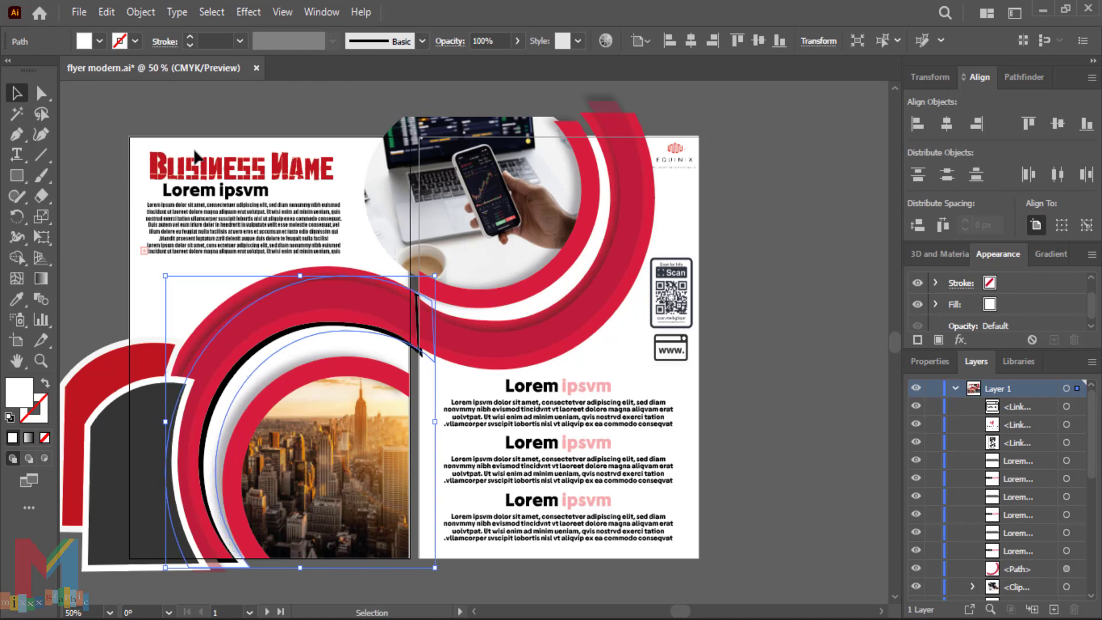
key(shift+Right)
Fill the rearmost ring copy with the large ring's red, sampled with the Eyedropper
click(101, 41)
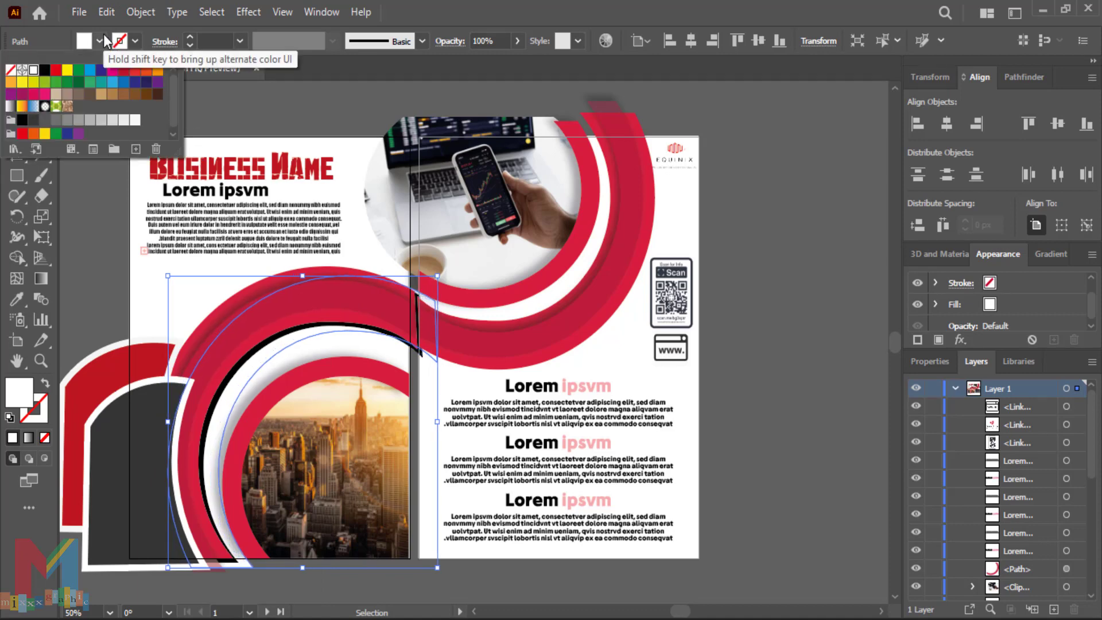
click(103, 43)
click(17, 298)
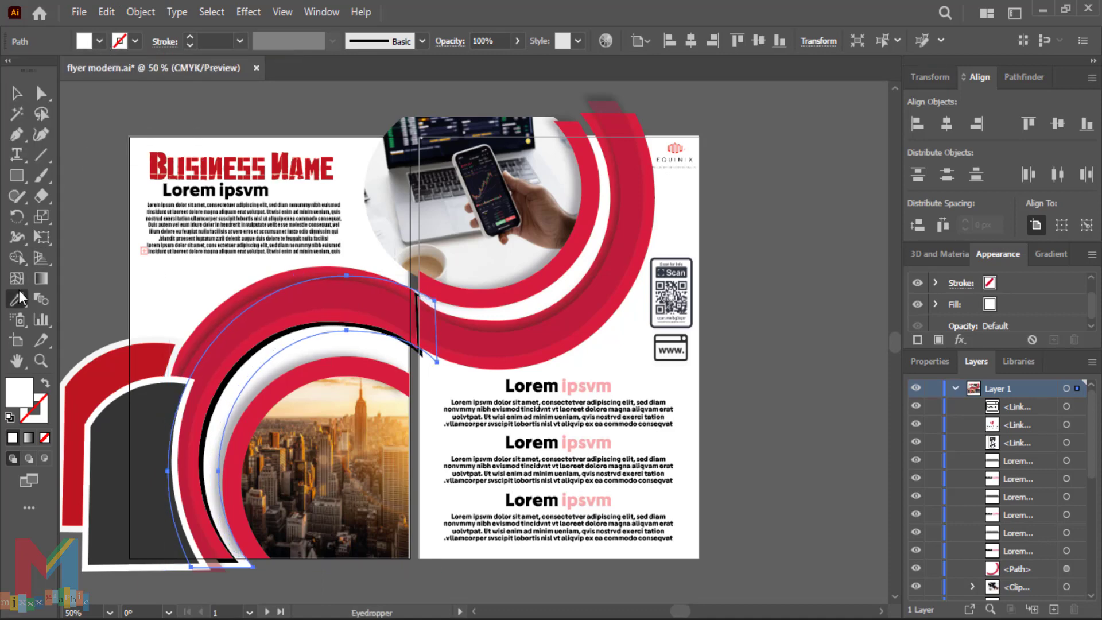
click(290, 315)
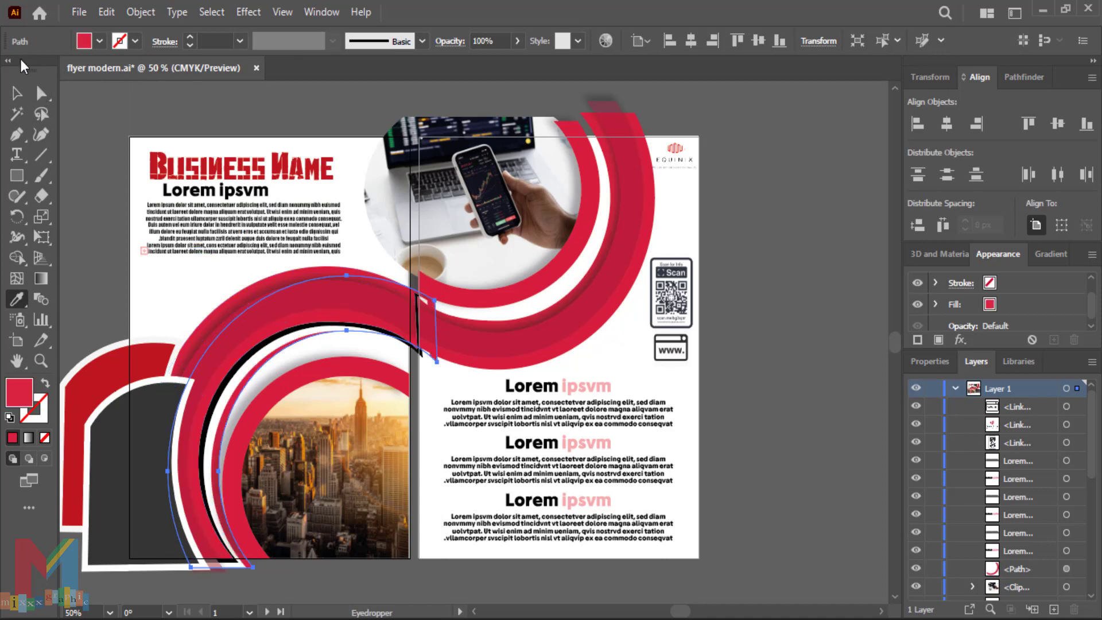
click(17, 93)
click(92, 171)
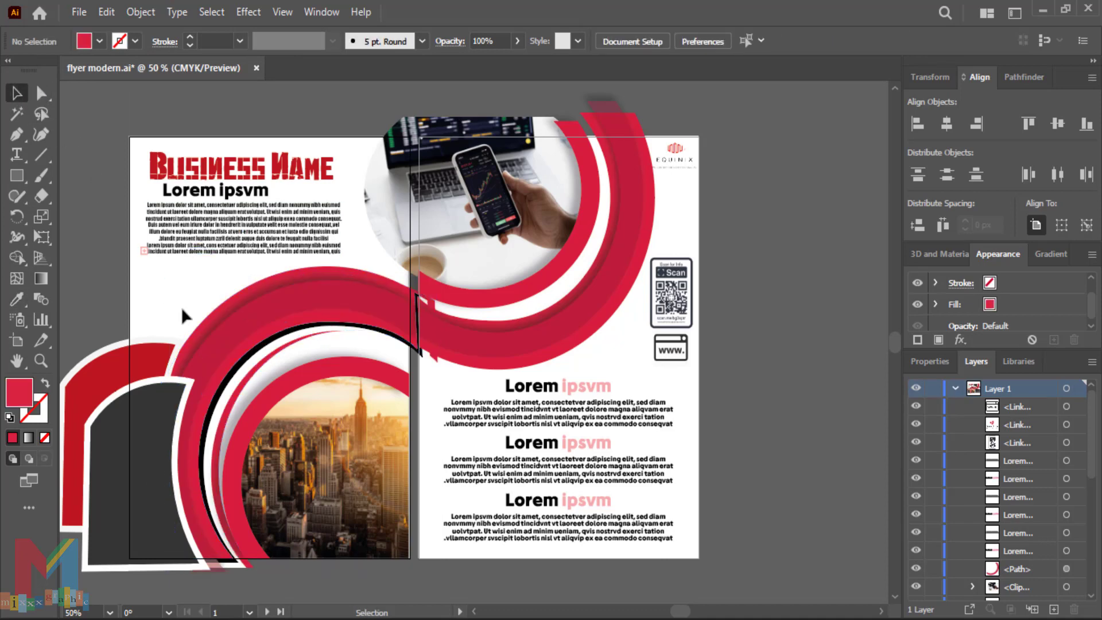
Select the rearmost red ring copy and nudge it slightly left to thin its visible red crescent
click(229, 407)
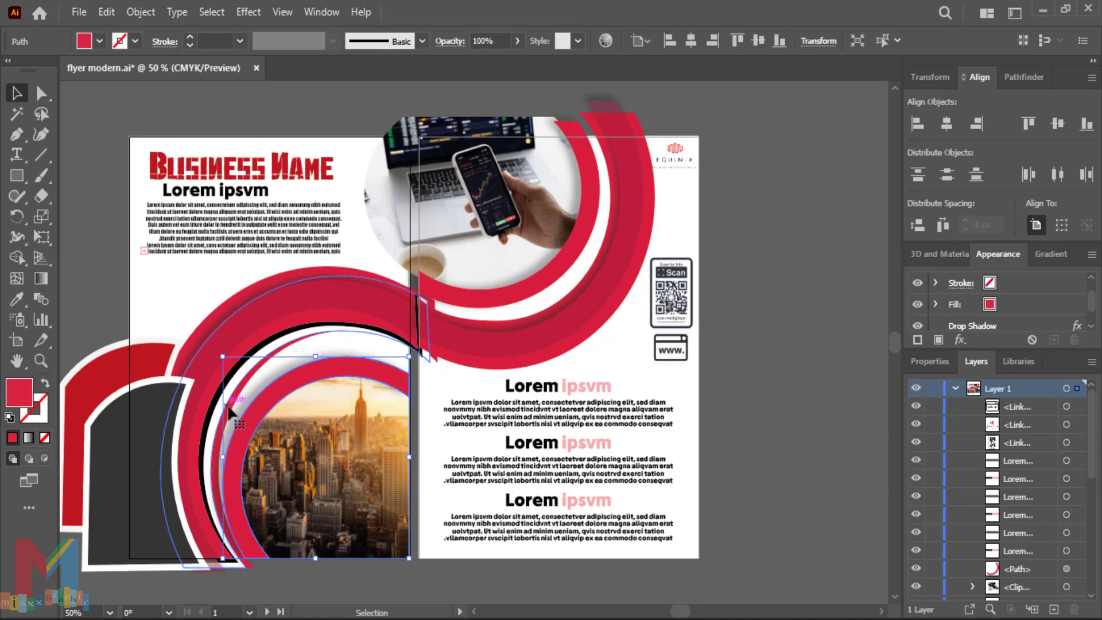
click(229, 409)
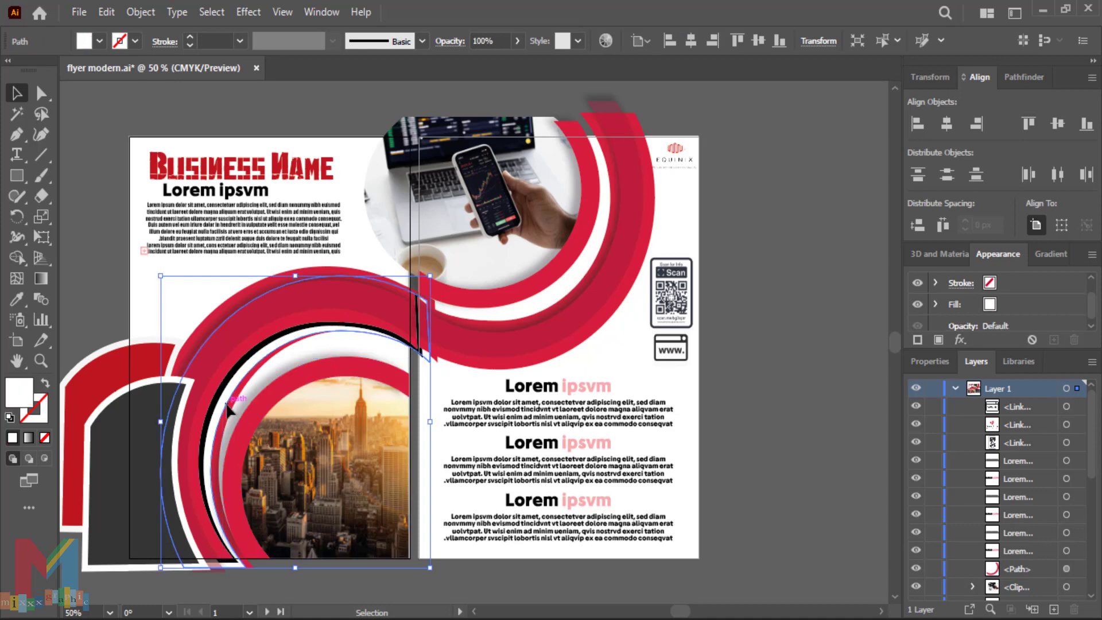
click(104, 257)
scroll(999, 566, down, 5)
click(1067, 557)
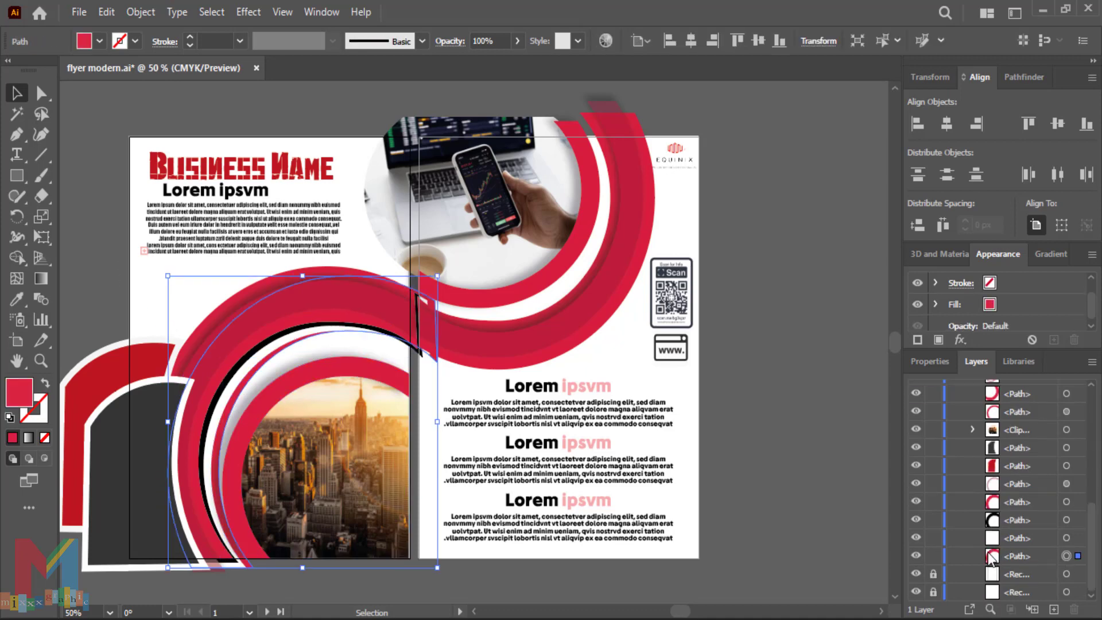
key(Left)
key(Left)
key(Left)
key(Left)
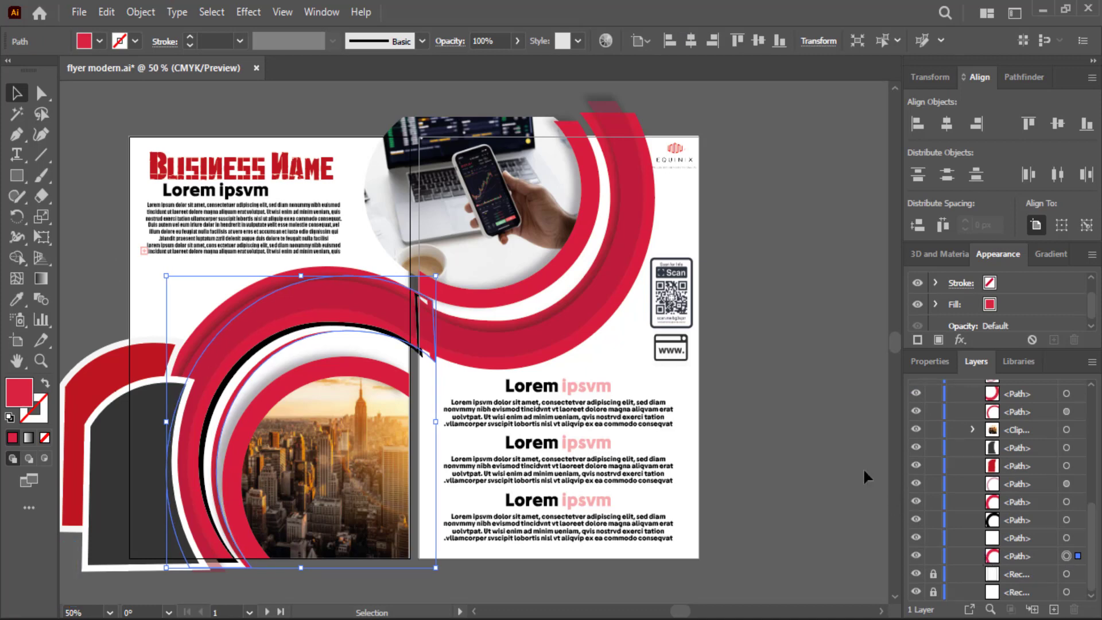
click(817, 453)
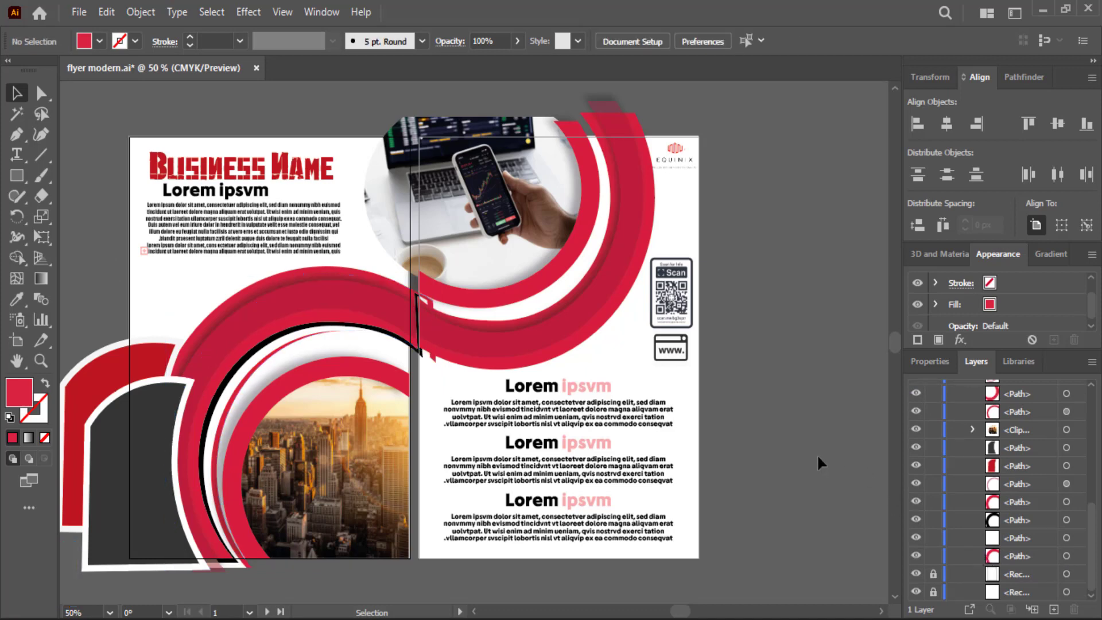
Draw a rectangle covering the whole of page two and fill it with black
scroll(818, 453, up, 1)
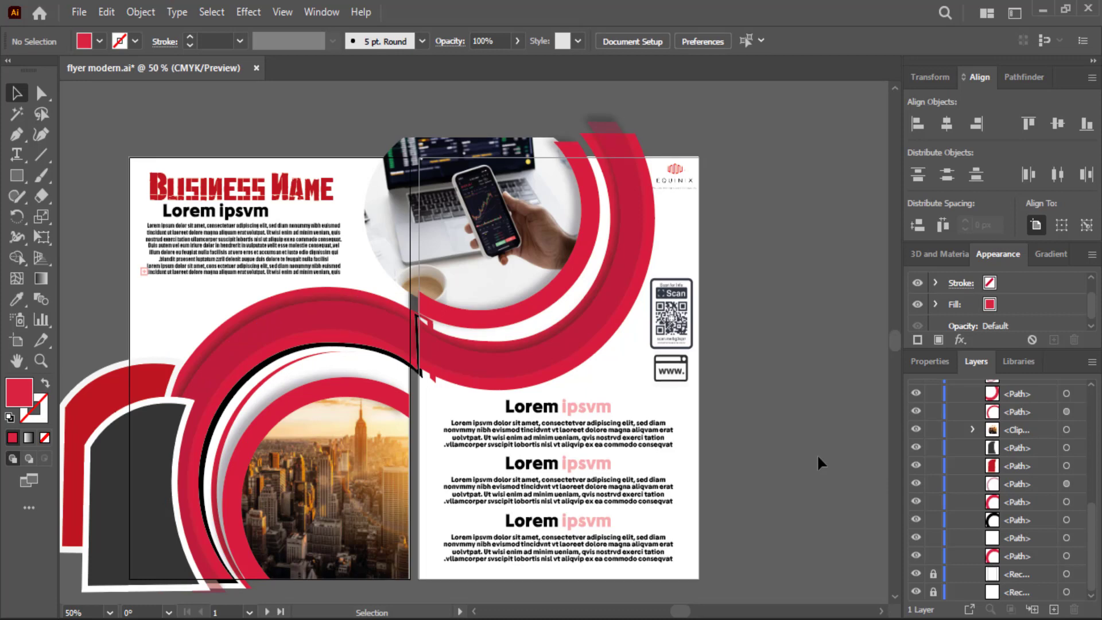
scroll(818, 462, up, 1)
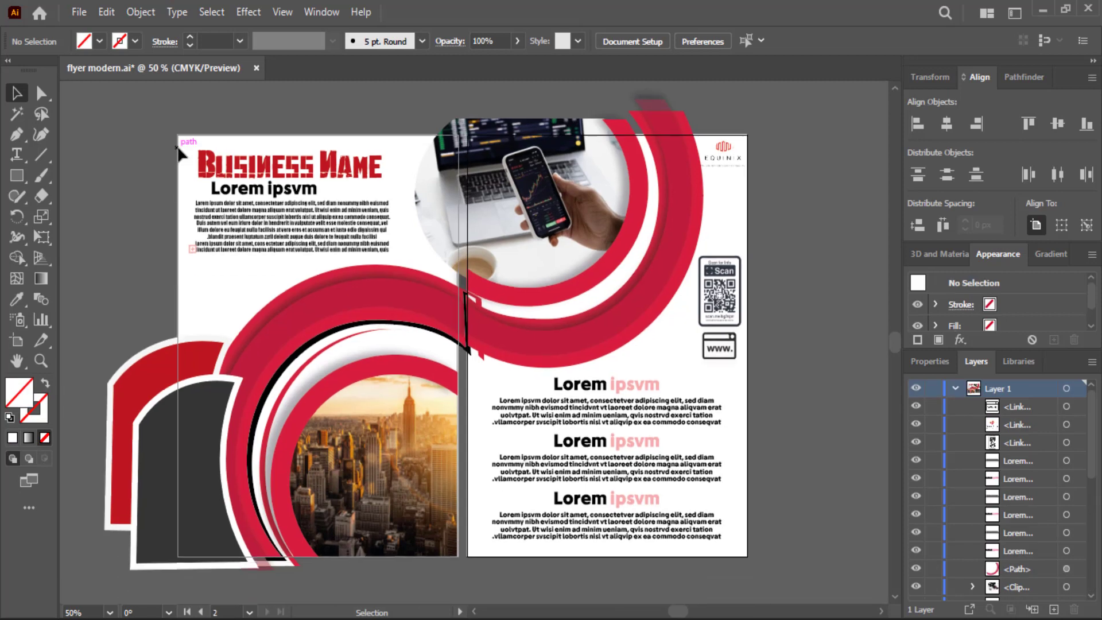
scroll(179, 150, up, 1)
scroll(180, 156, up, 1)
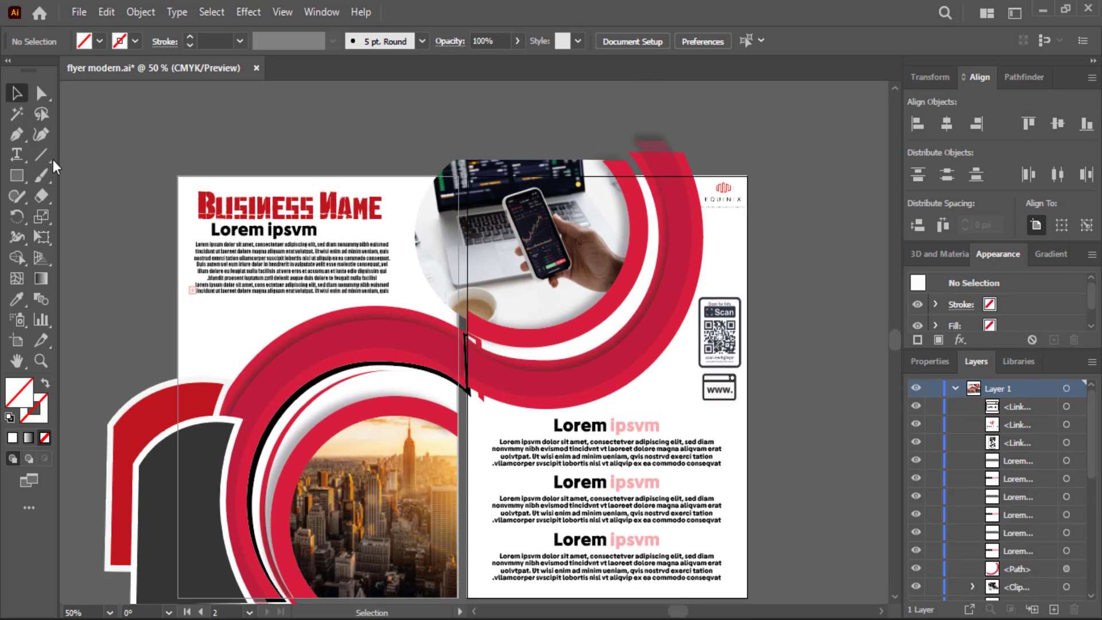
click(16, 175)
drag(747, 177, 467, 598)
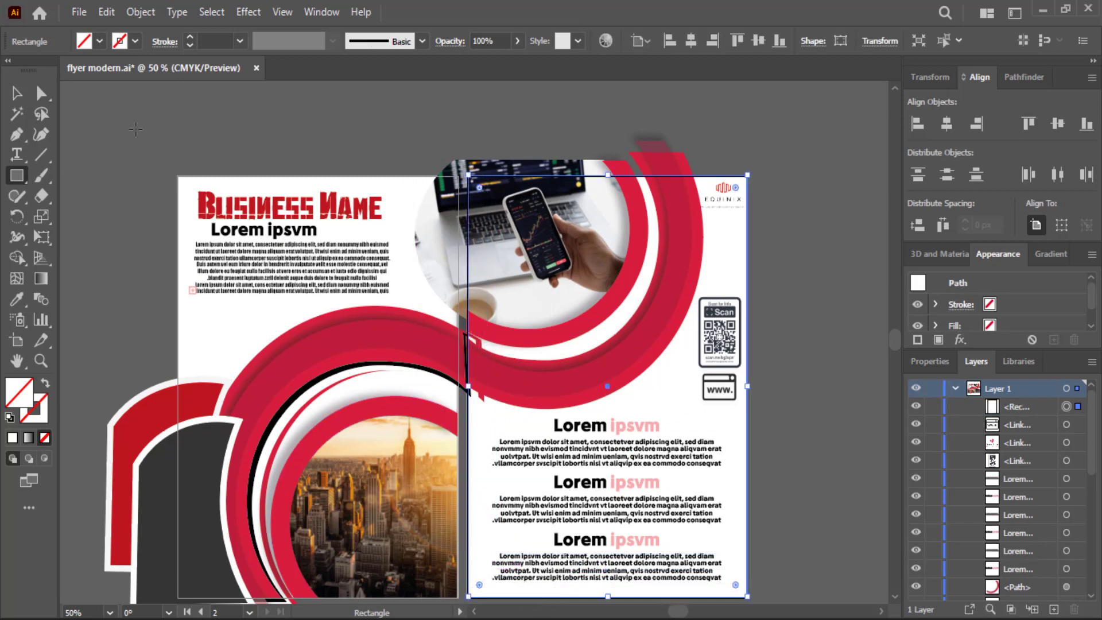
click(100, 41)
click(45, 70)
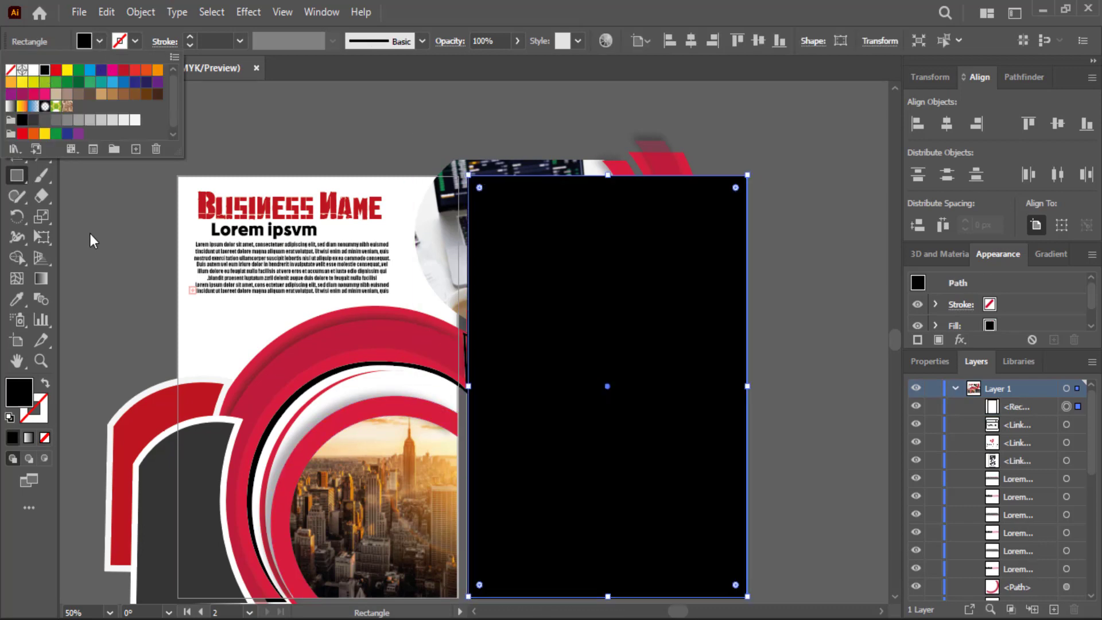
Select all of page two's artwork with the black rectangle and make a clipping mask from it
click(17, 94)
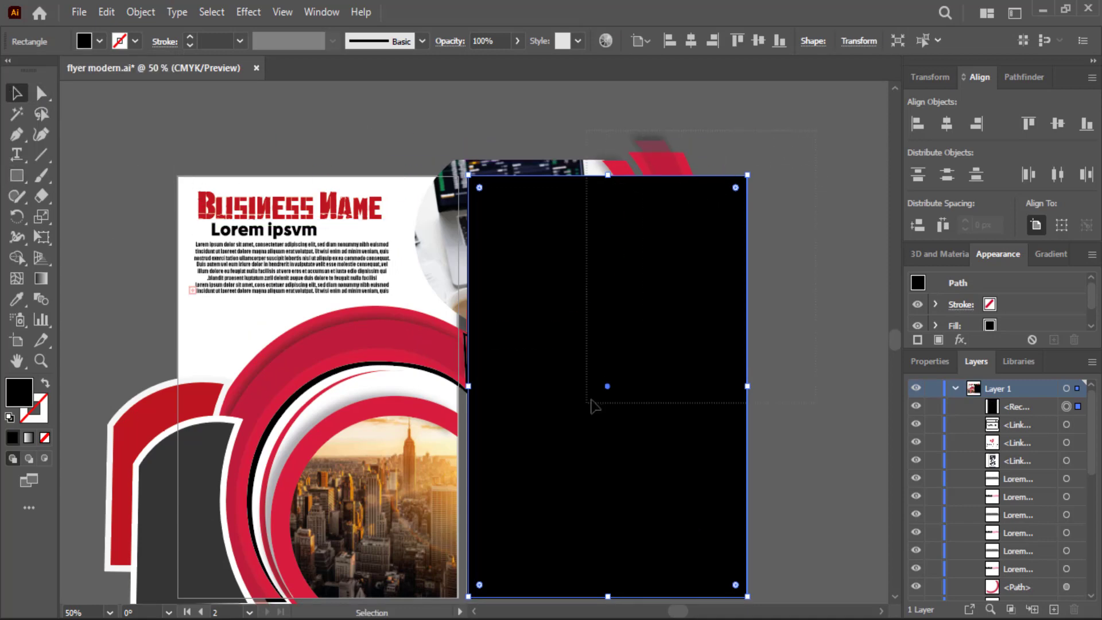
key(ctrl+a)
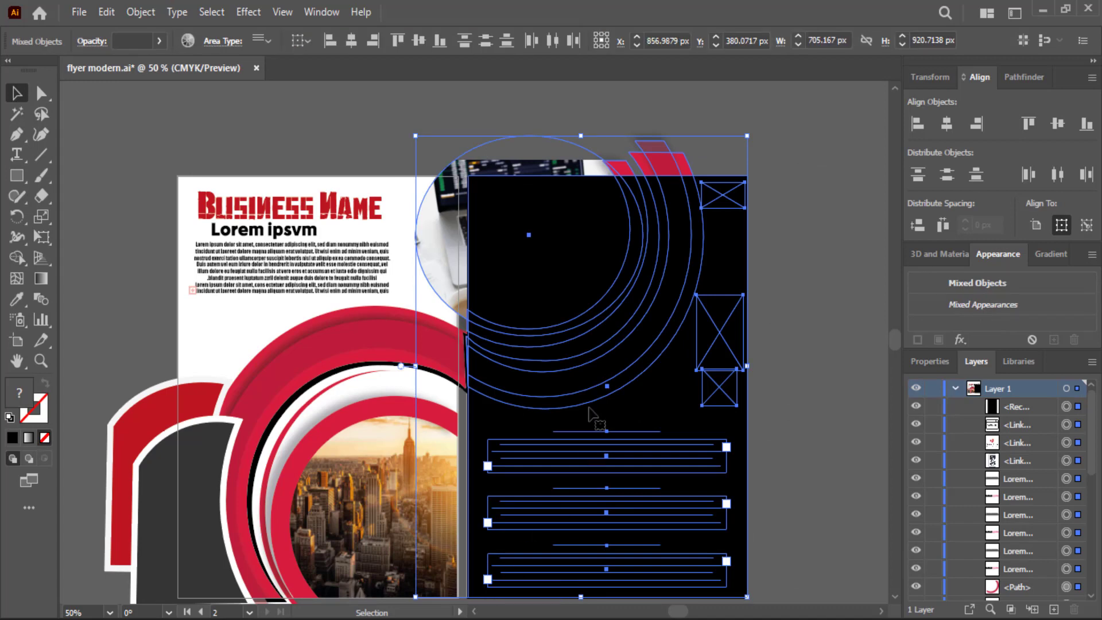
right_click(588, 407)
click(648, 277)
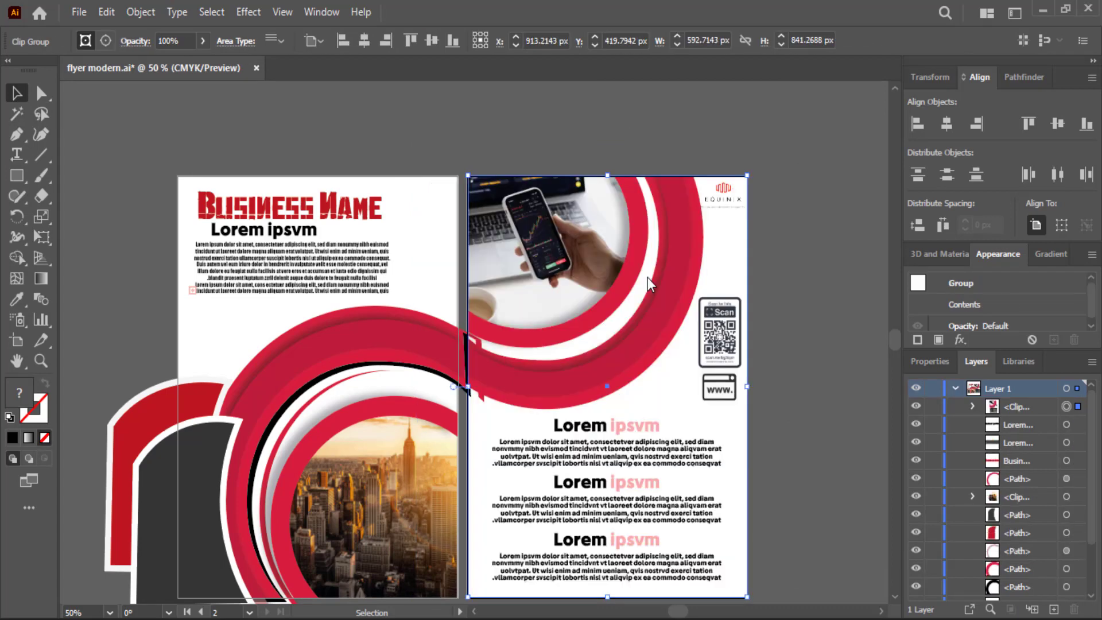
click(798, 280)
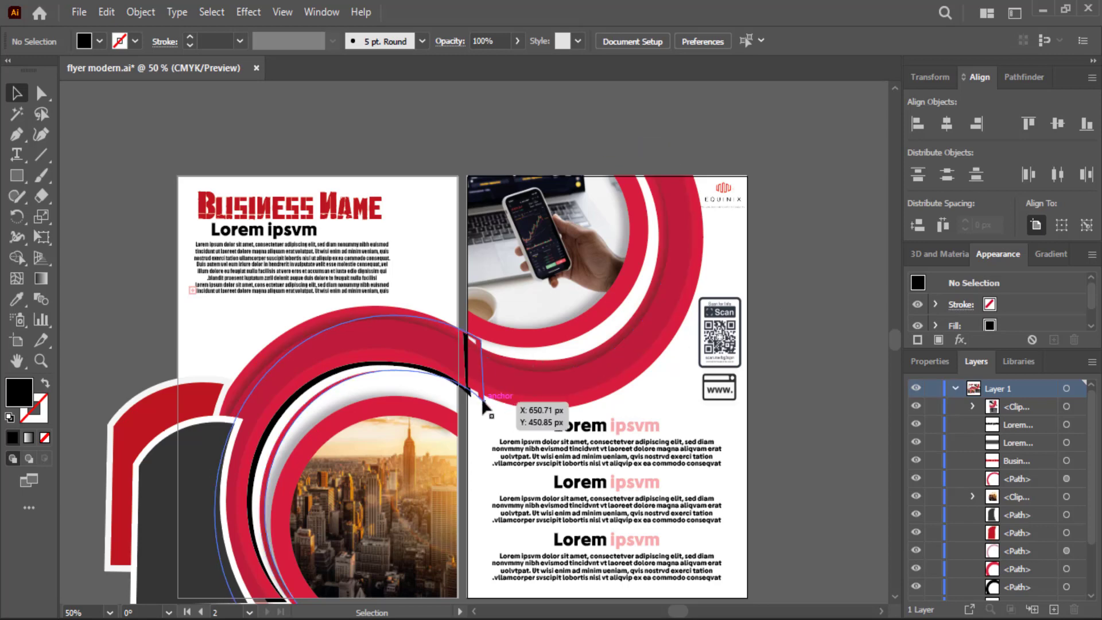
Draw a rectangle over page one in the ring's red and extend its right edge to page two's left edge
click(482, 397)
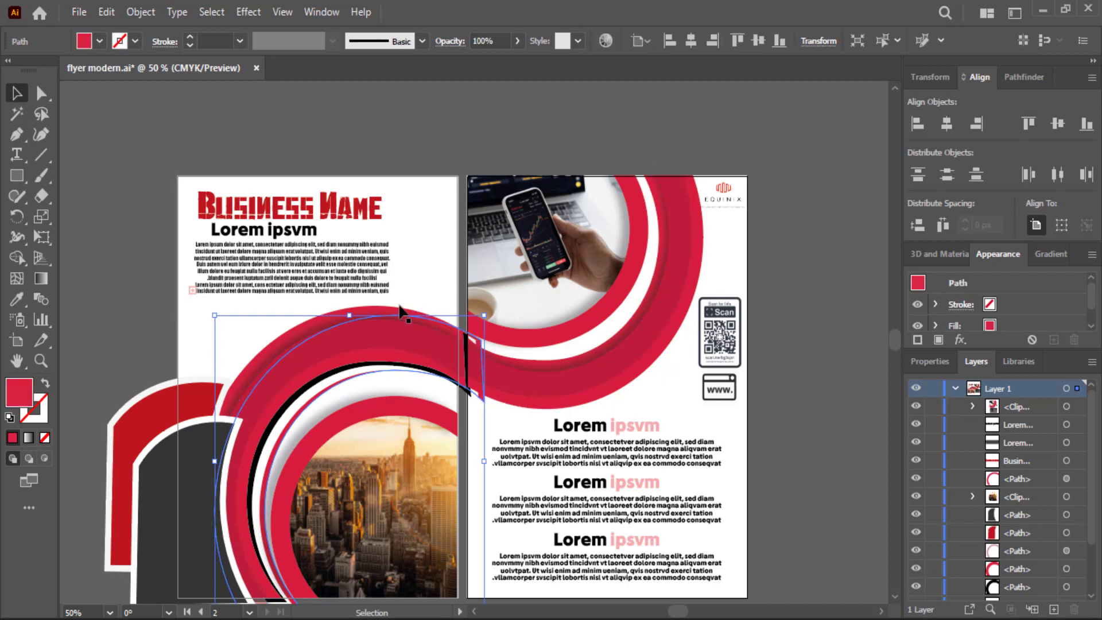
scroll(398, 299, down, 2)
click(17, 175)
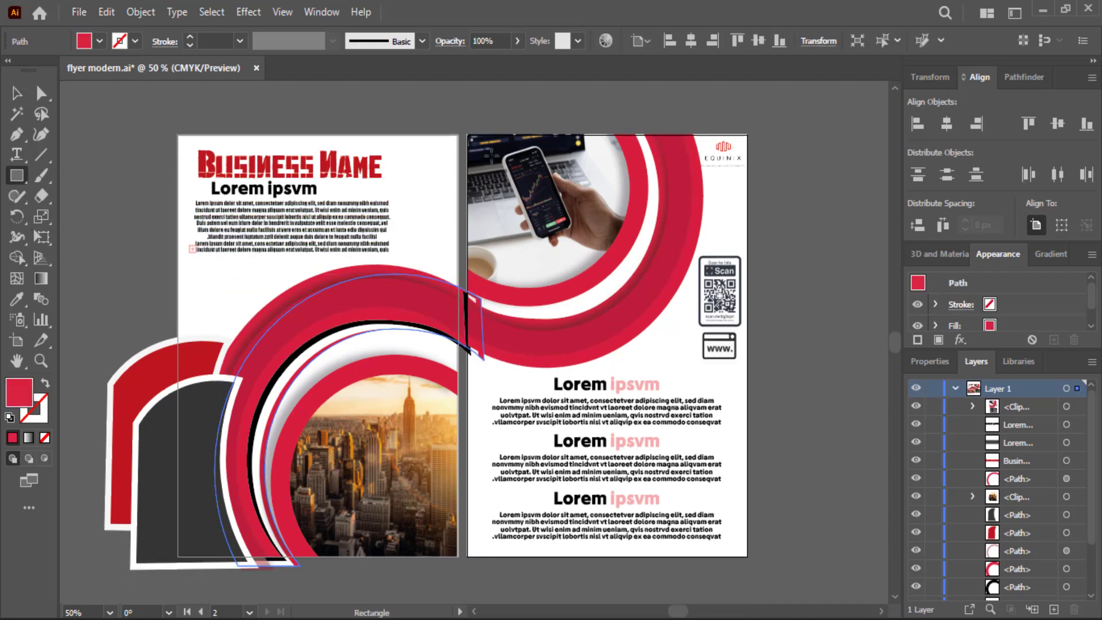
drag(458, 134, 177, 556)
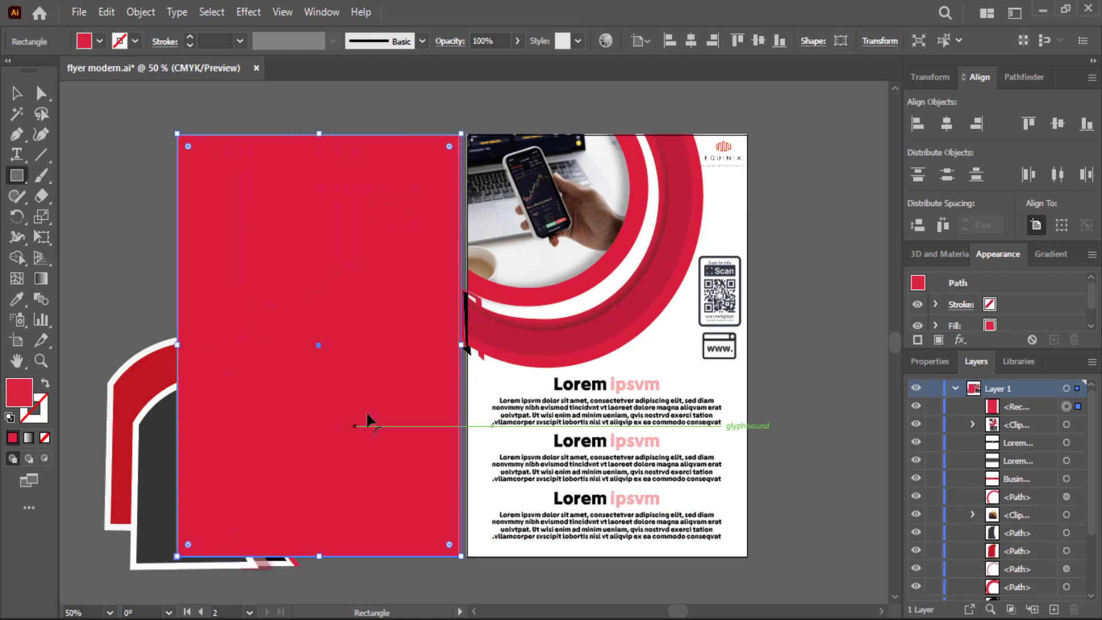
drag(461, 344, 468, 346)
key(v)
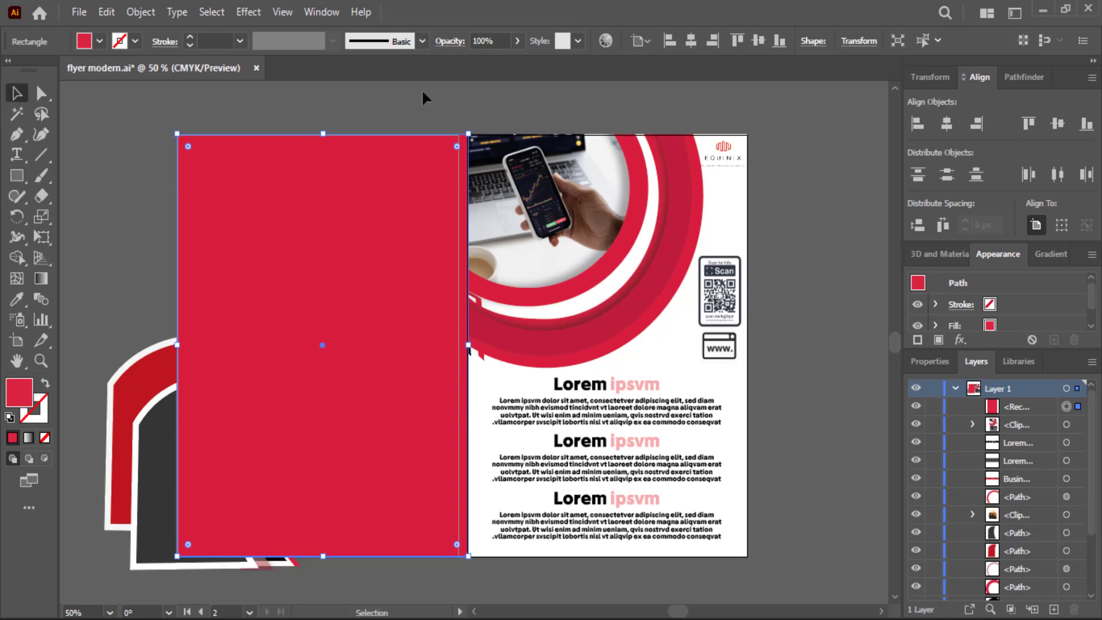
Select all of page one's artwork with the red rectangle and make a clipping mask from it
drag(357, 247, 145, 559)
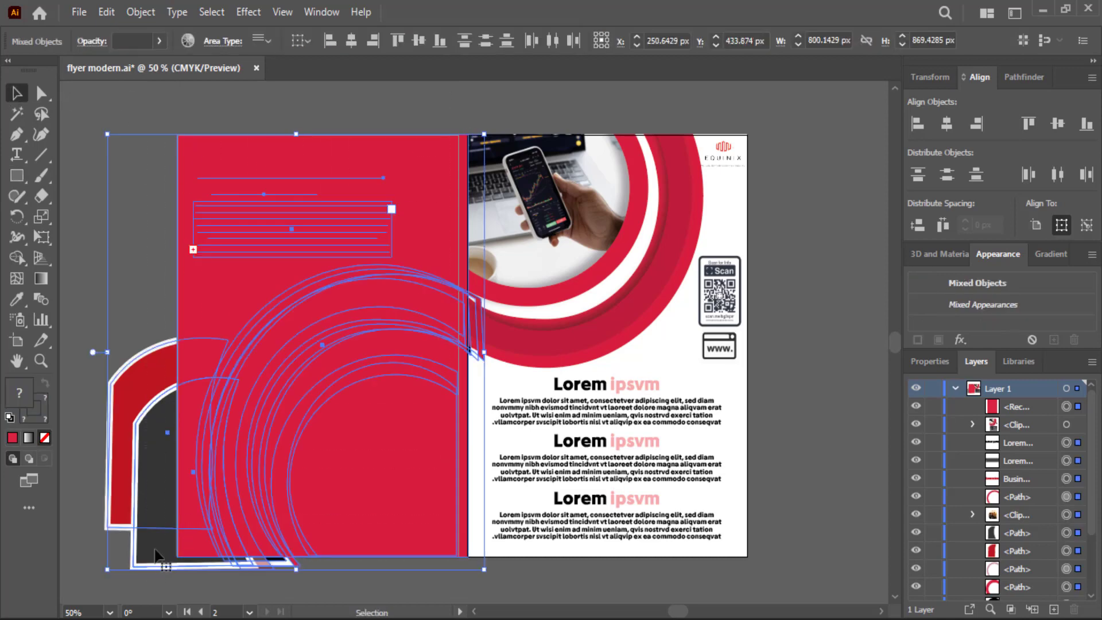
right_click(278, 410)
click(409, 282)
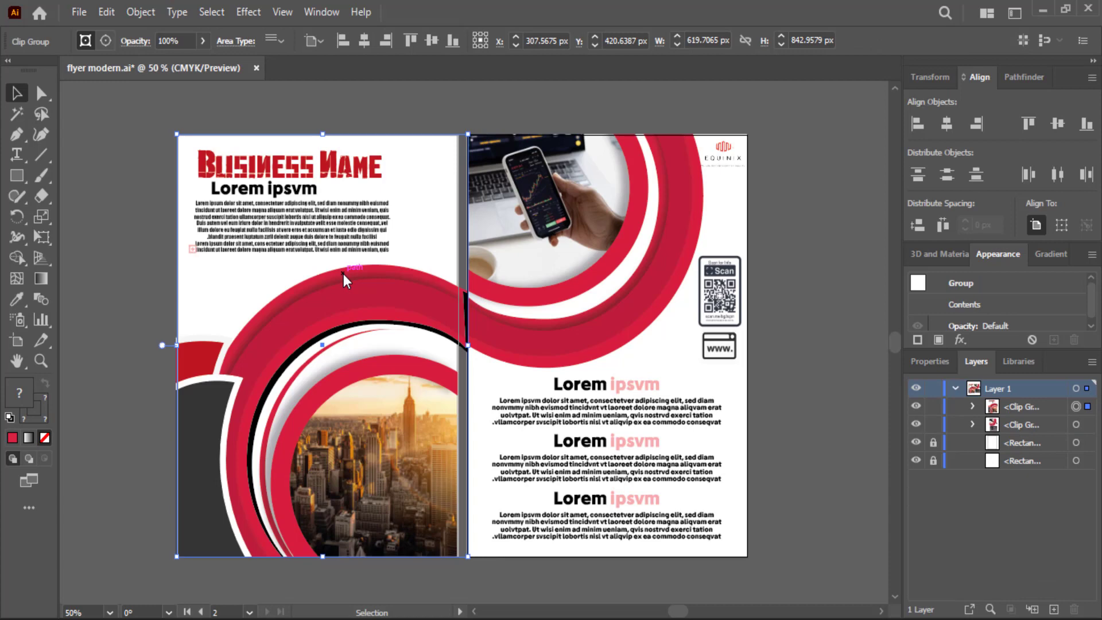
scroll(344, 274, up, 1)
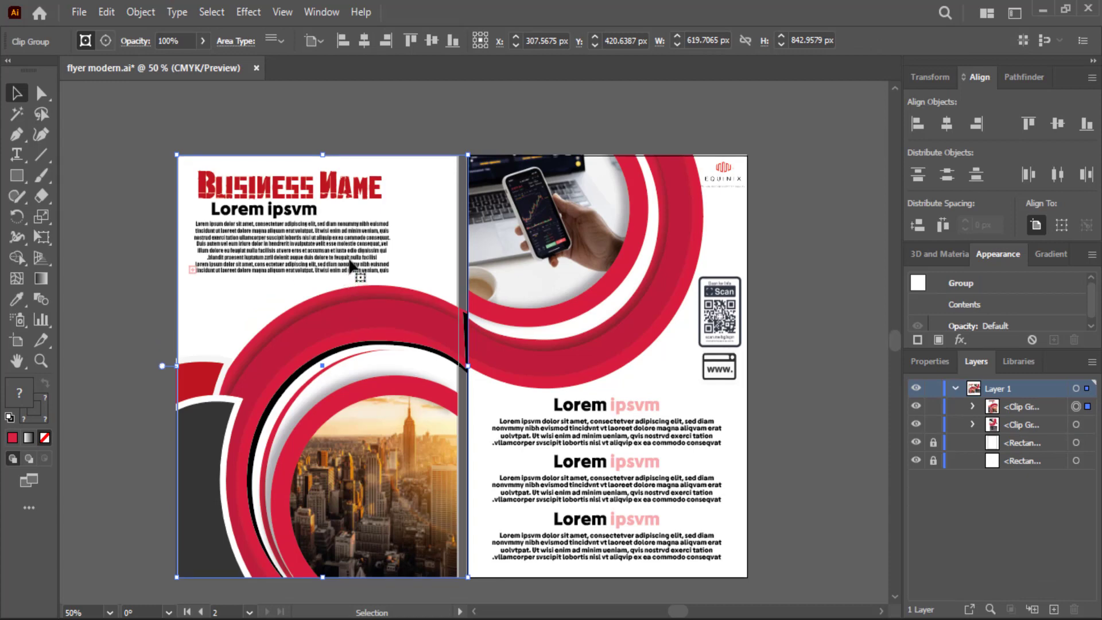
Draw a second red rectangle matching page one's exact bounds, excluding the gap between the pages
click(27, 180)
drag(459, 155, 177, 577)
click(17, 94)
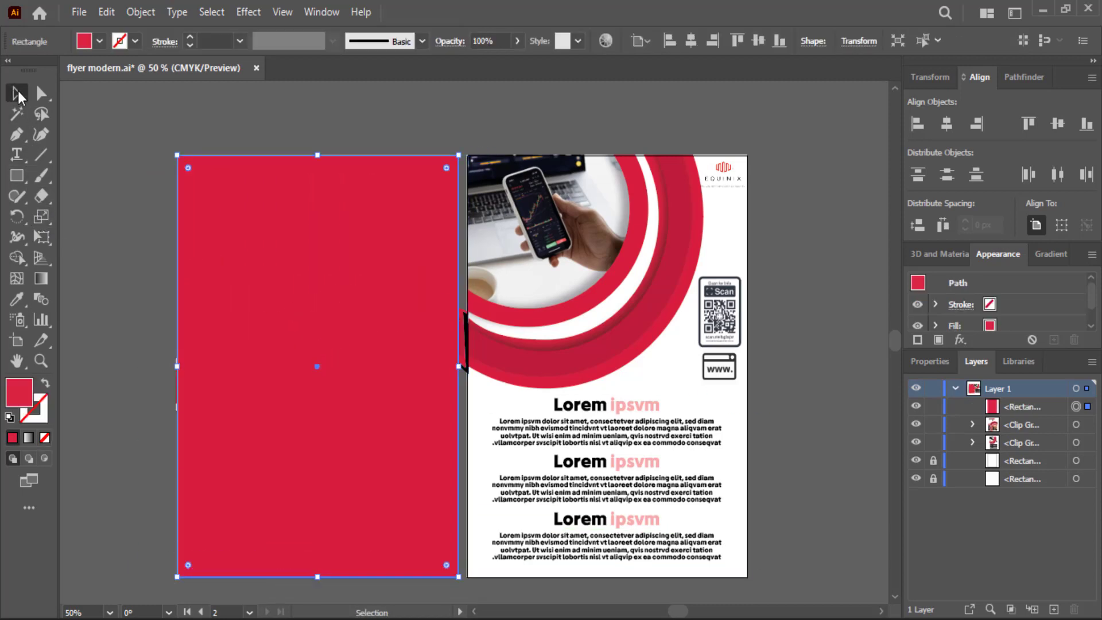
Select the new page-one rectangle with the clipped artwork beneath it and make another clipping mask, trimming the overhang beside the page
click(466, 113)
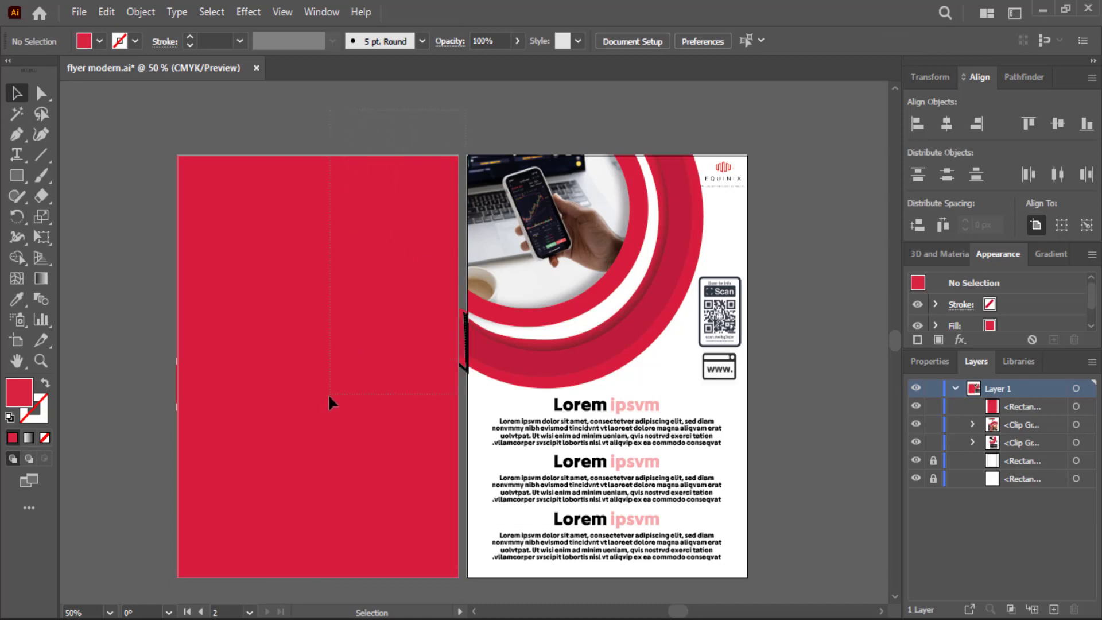
drag(312, 440, 371, 351)
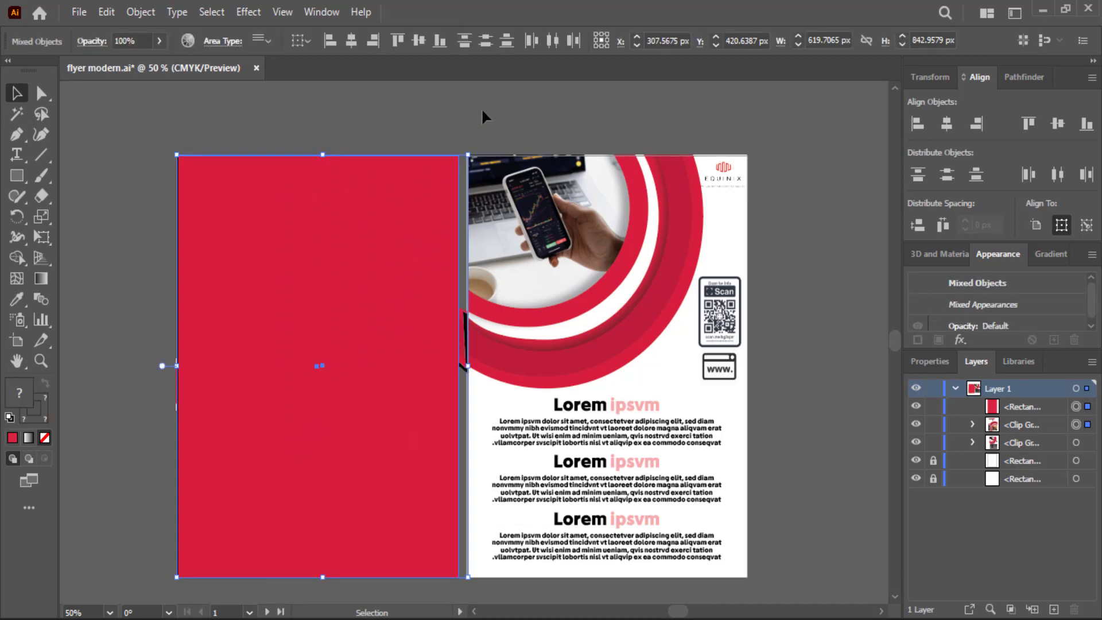
click(466, 109)
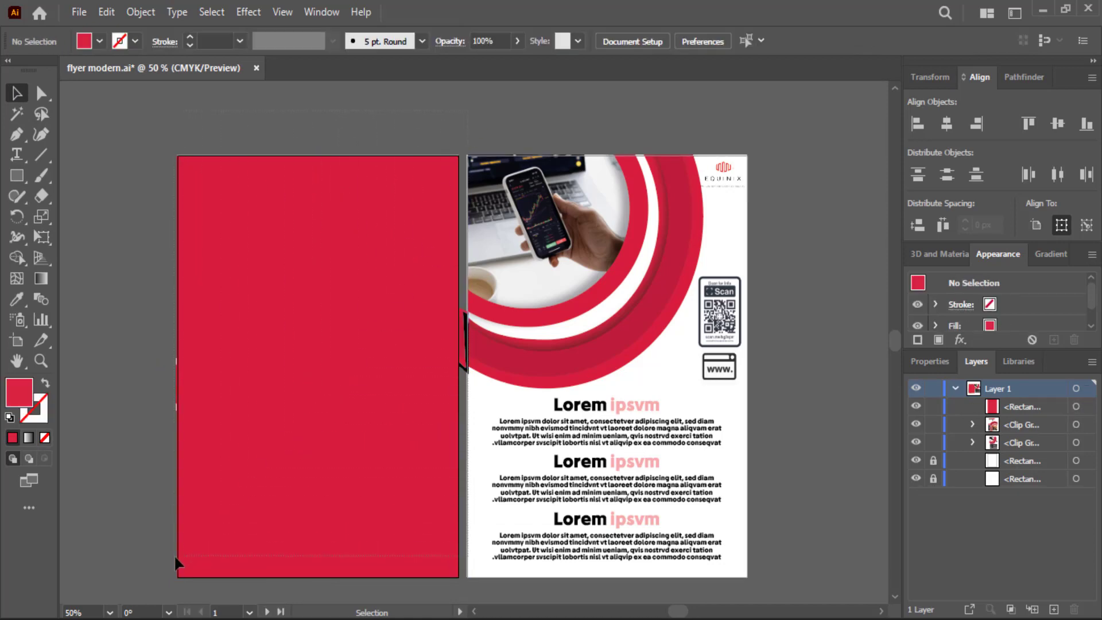
drag(158, 583, 307, 439)
right_click(313, 419)
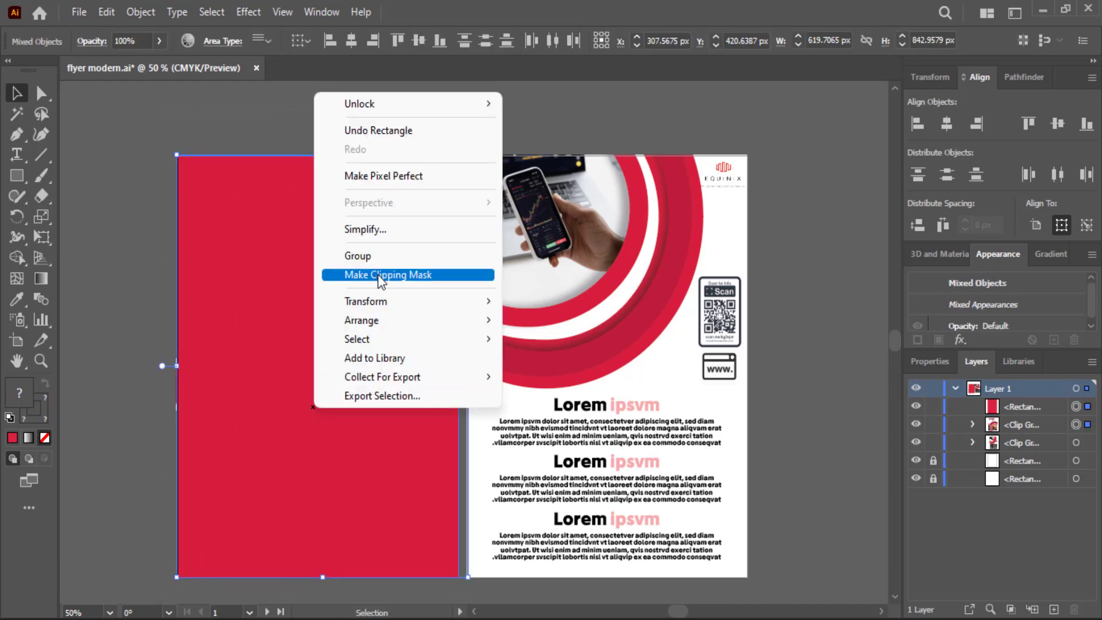
click(378, 275)
click(587, 115)
scroll(586, 127, down, 2)
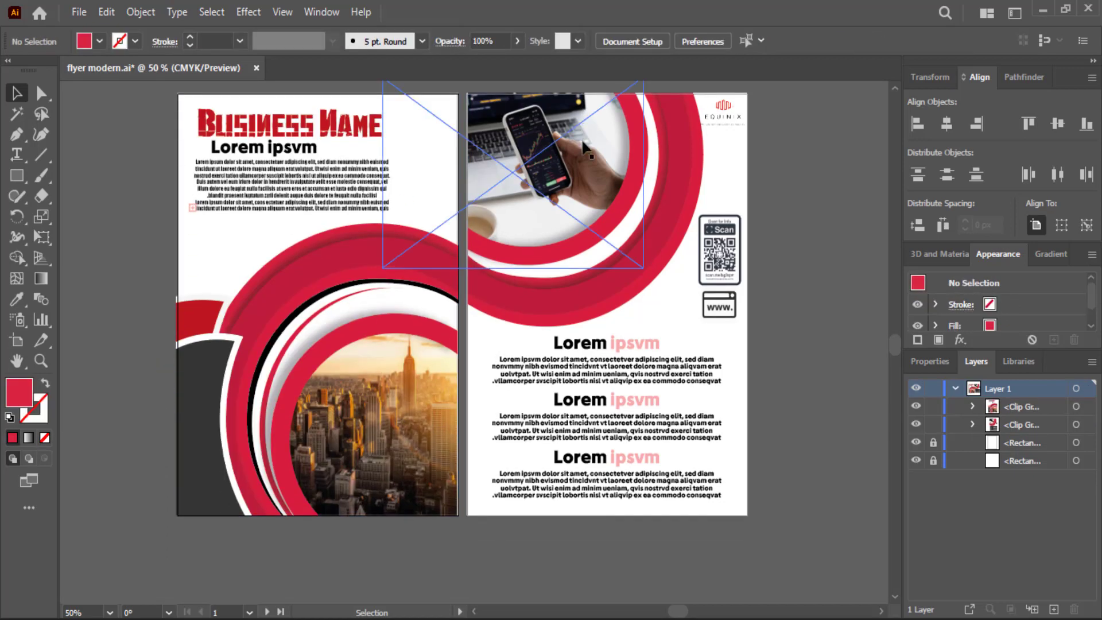
scroll(583, 163, up, 2)
scroll(544, 113, up, 1)
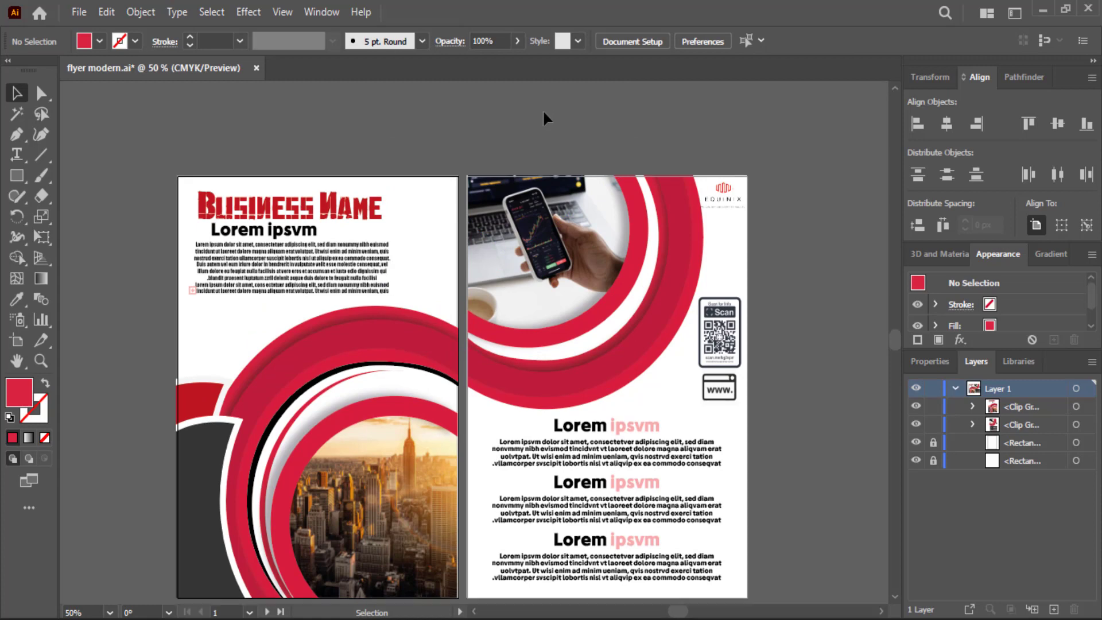
scroll(545, 113, down, 2)
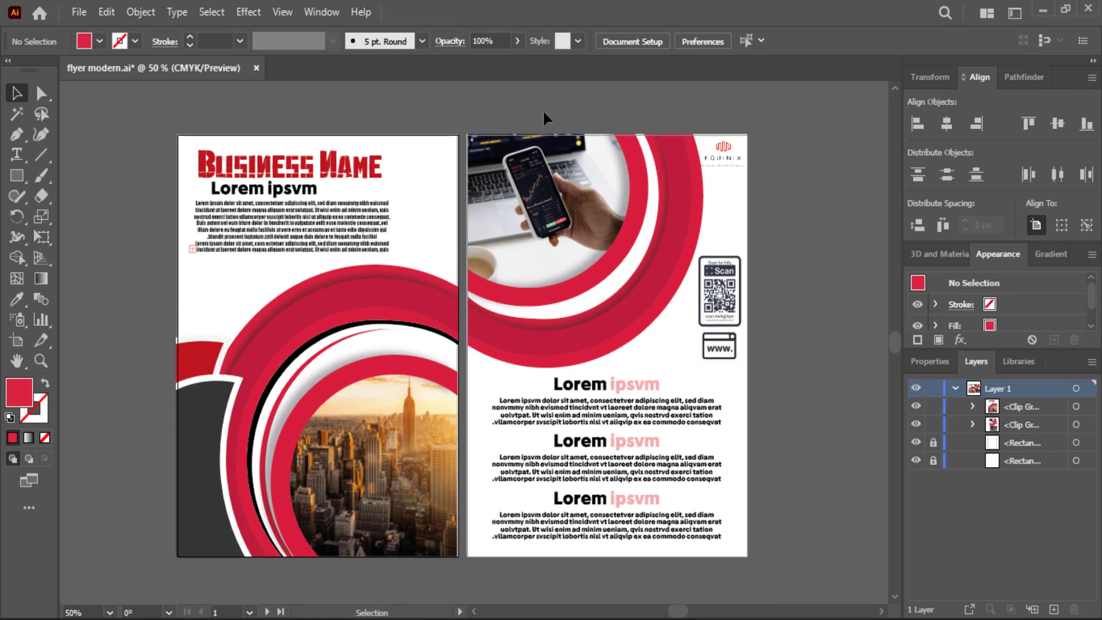